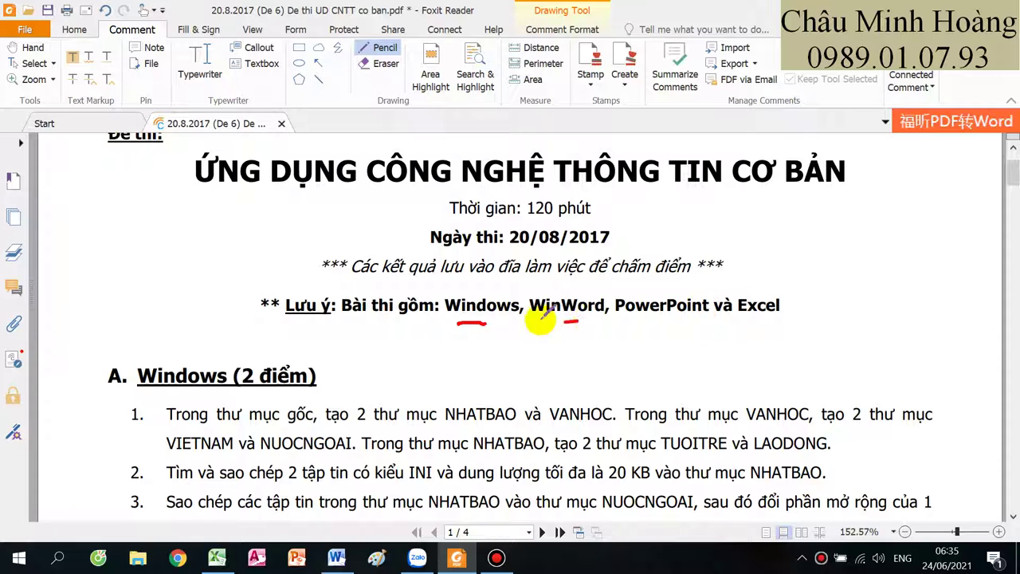
# Step: Underline "thư mục" in item 1 of the Windows section with the red Pencil
pyautogui.scroll(-5, 423, 319)
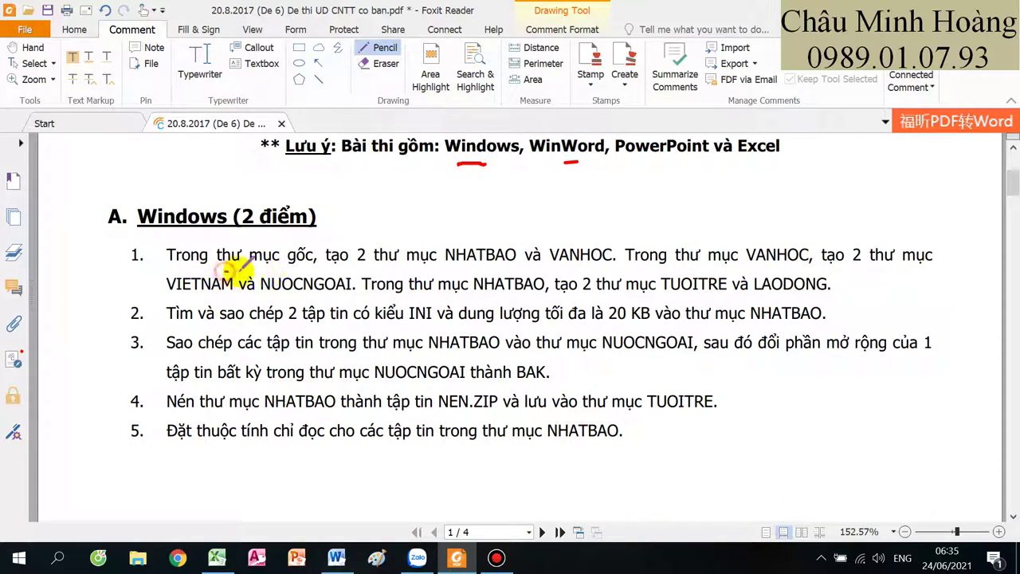
pyautogui.moveTo(214, 273)
pyautogui.mouseDown()
pyautogui.moveTo(281, 271)
pyautogui.moveTo(296, 259)
pyautogui.mouseUp()
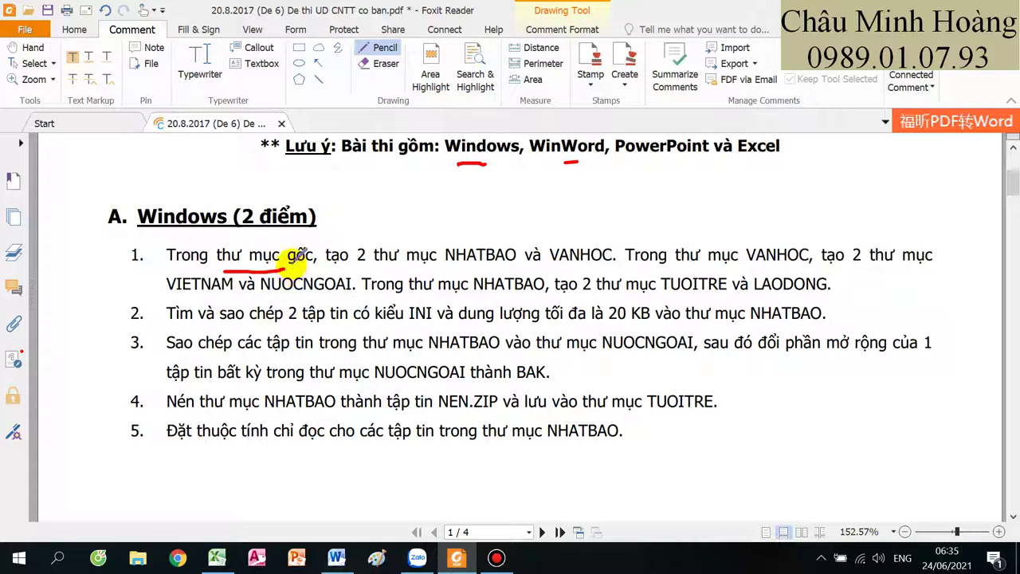
# Step: Switch to File Explorer and delete the Đề 5 RAR archive and Untitled.png from the Downloads folder
pyautogui.click(139, 560)
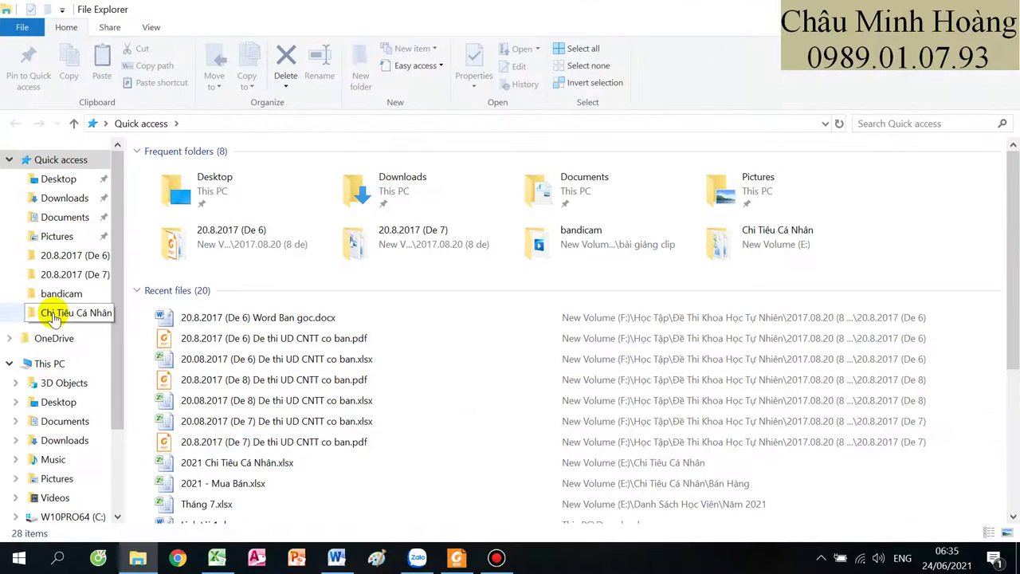
pyautogui.click(62, 364)
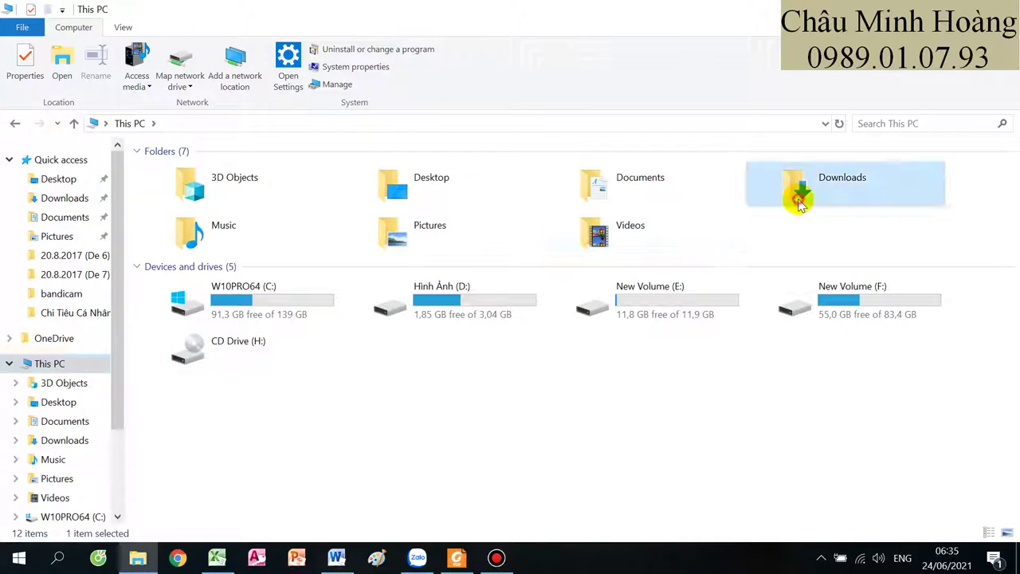
pyautogui.doubleClick(797, 189)
pyautogui.click(199, 222)
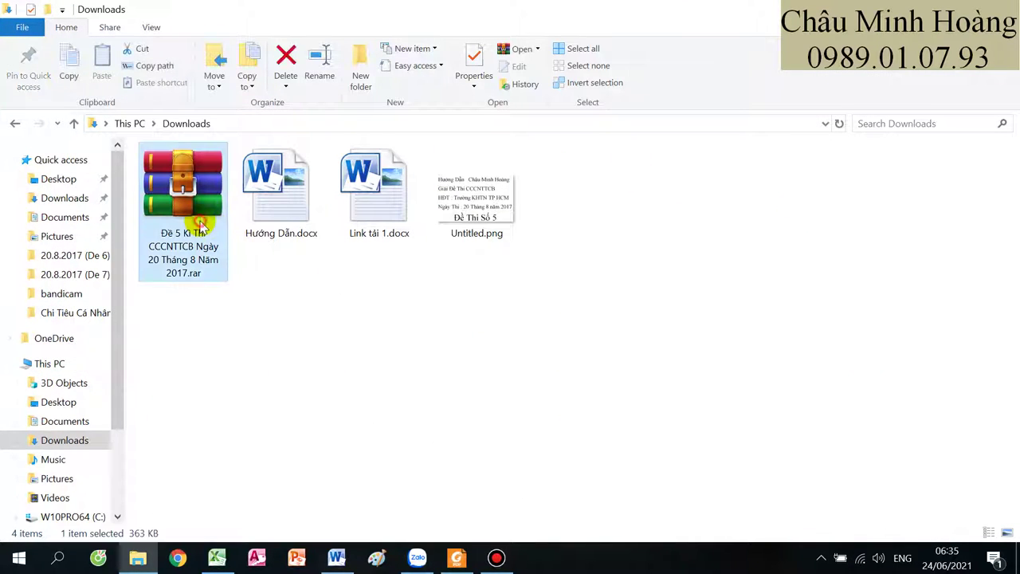
pyautogui.keyDown('ctrl'); pyautogui.click(512, 238); pyautogui.keyUp('ctrl')
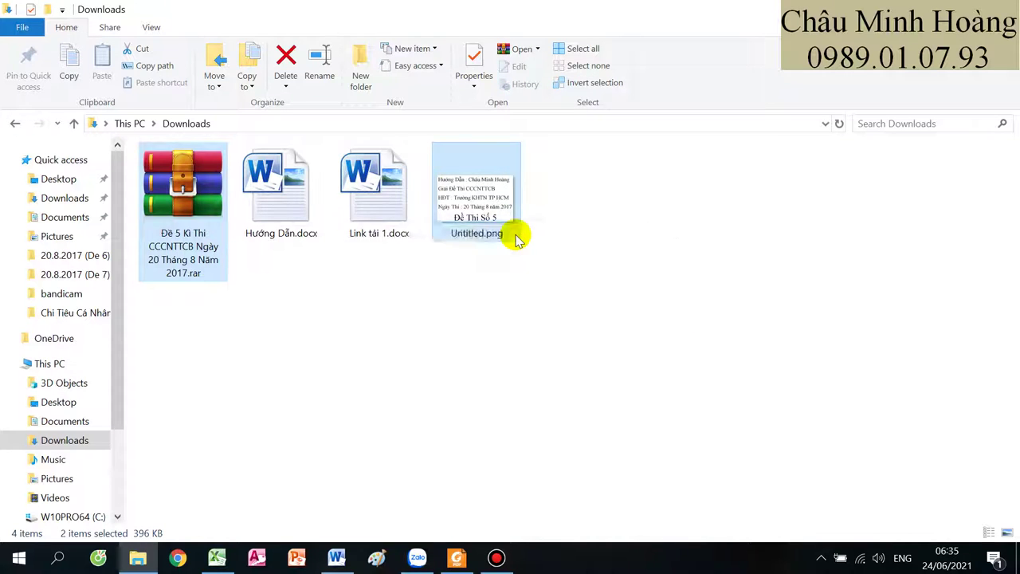
pyautogui.press('Delete')
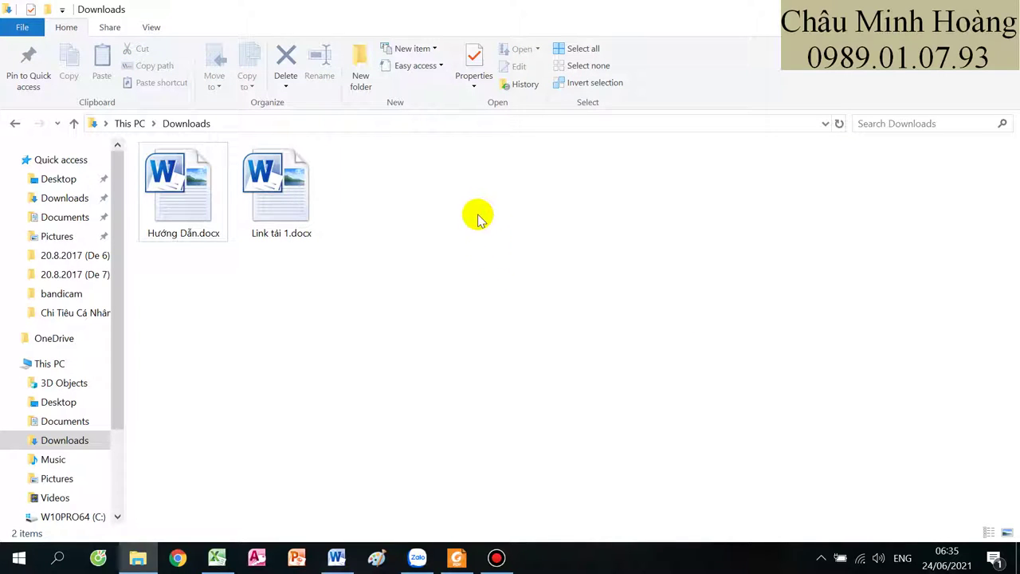
# Step: Check item 1 of the exam PDF and create a folder named NHATBAO in Downloads
pyautogui.click(456, 558)
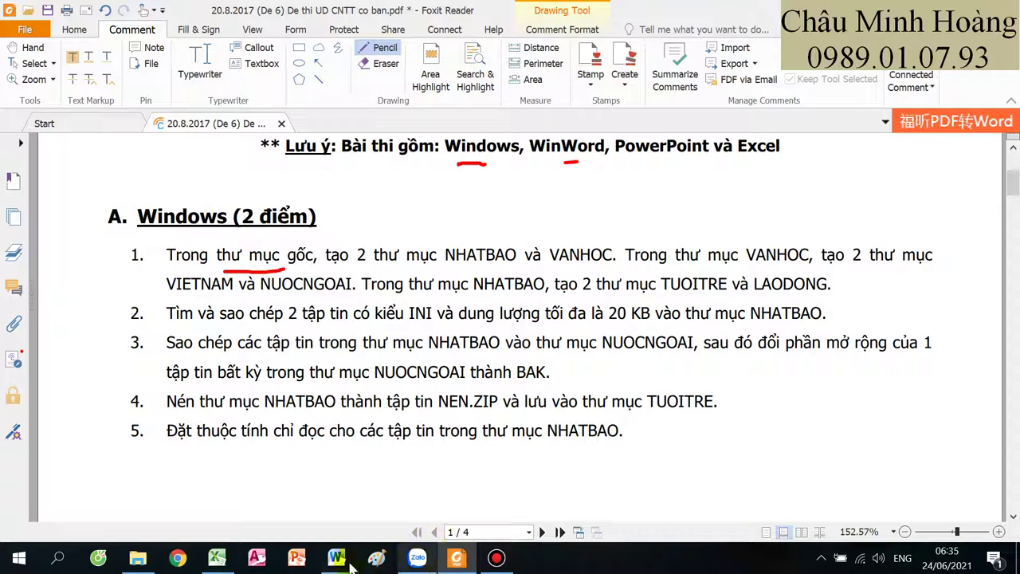
pyautogui.click(155, 558)
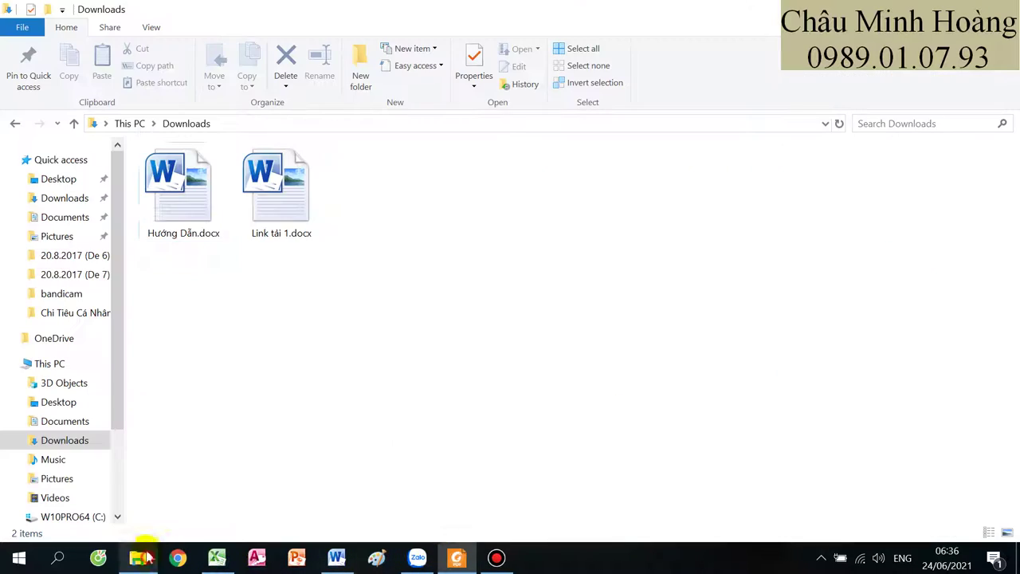
pyautogui.rightClick(387, 239)
pyautogui.moveTo(459, 448)
pyautogui.click(656, 246)
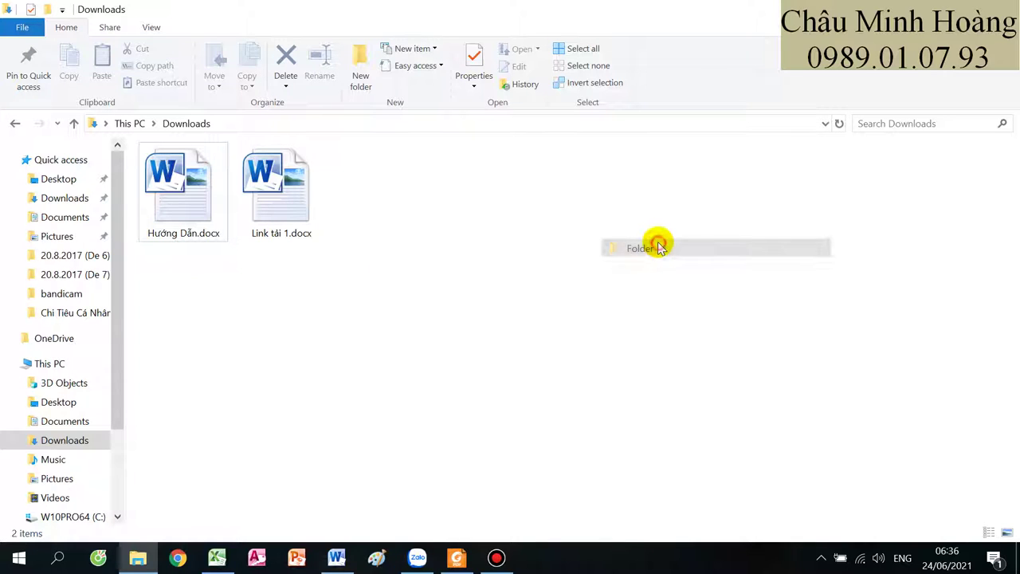
pyautogui.write('NHATBAO')
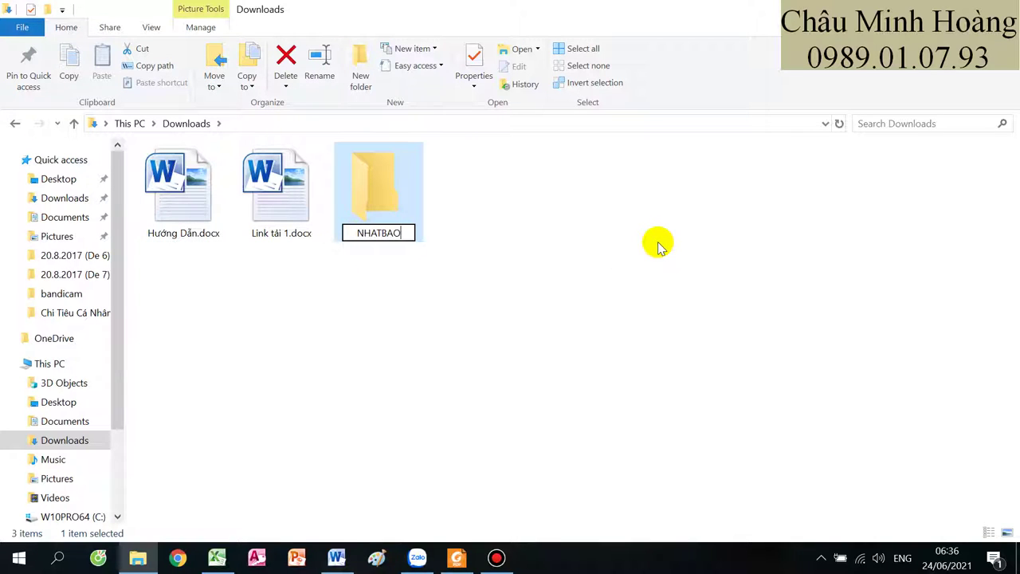
pyautogui.press('Return')
# Step: Create a second folder named VANHOC in Downloads
pyautogui.rightClick(631, 231)
pyautogui.moveTo(672, 441)
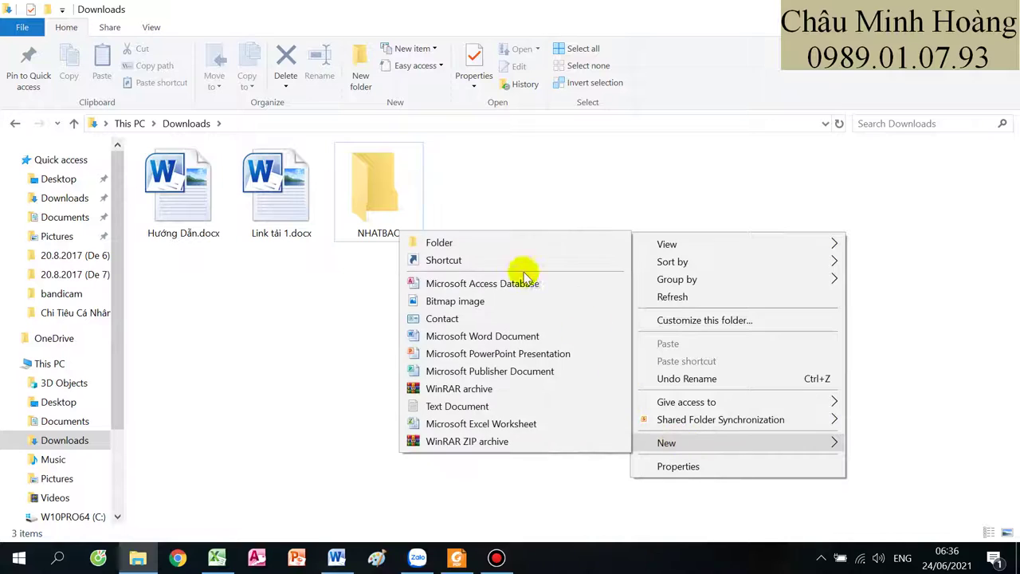
pyautogui.click(471, 239)
pyautogui.write('BAN')
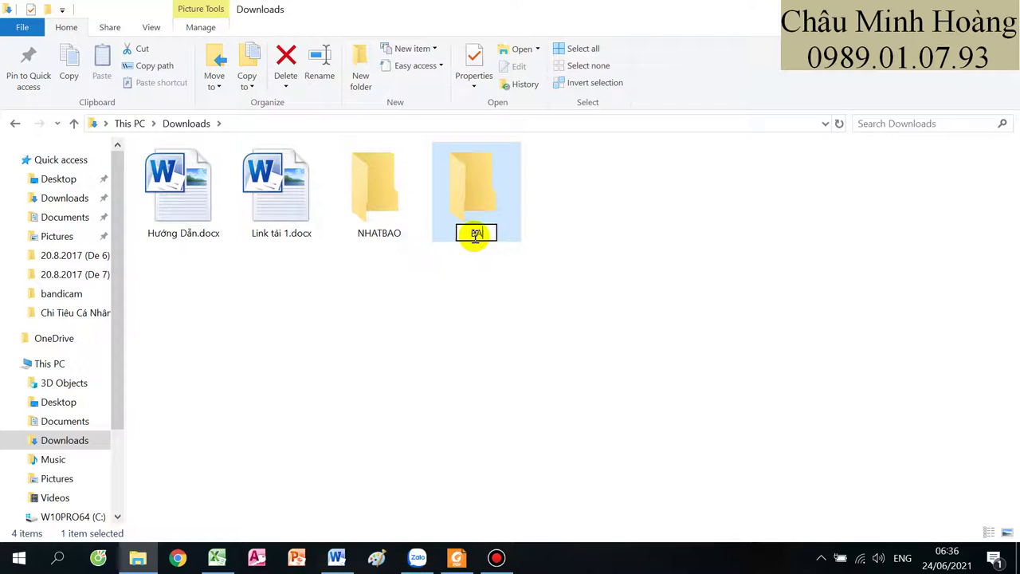
pyautogui.write('HOC')
pyautogui.press('Return')
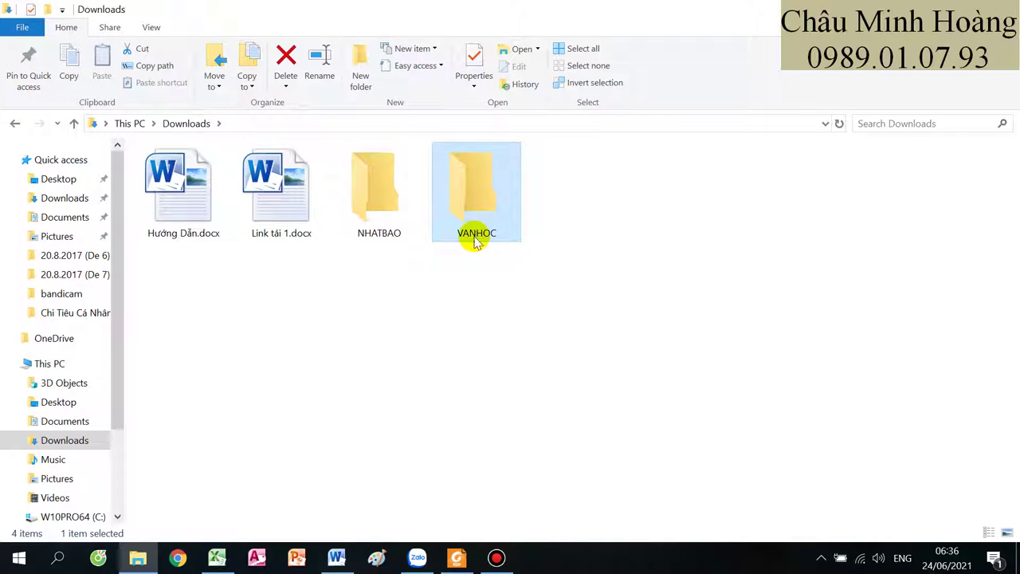
# Step: Check item 1 of the exam PDF and create a folder named VIETNAM inside VANHOC
pyautogui.click(456, 558)
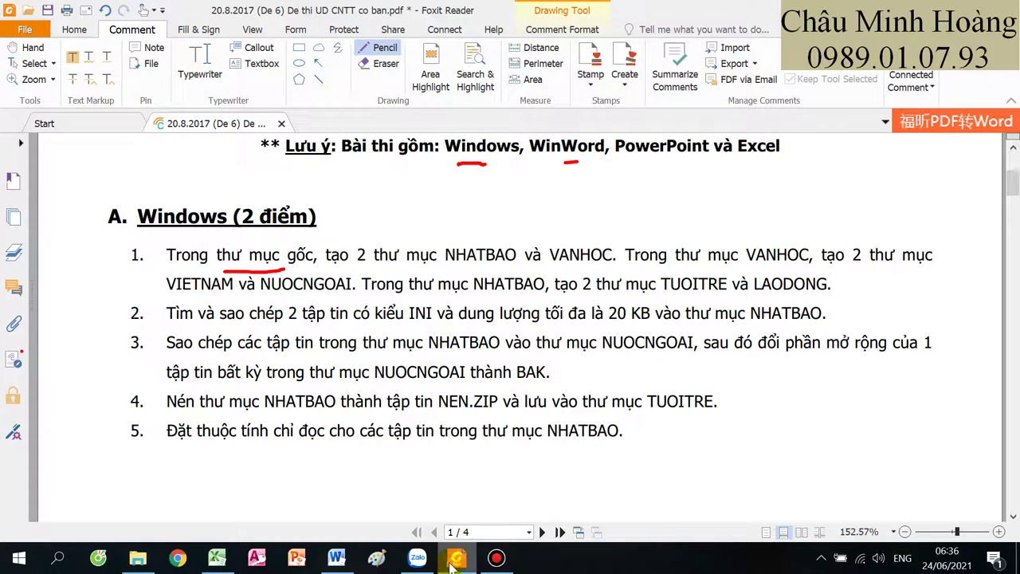
pyautogui.click(456, 558)
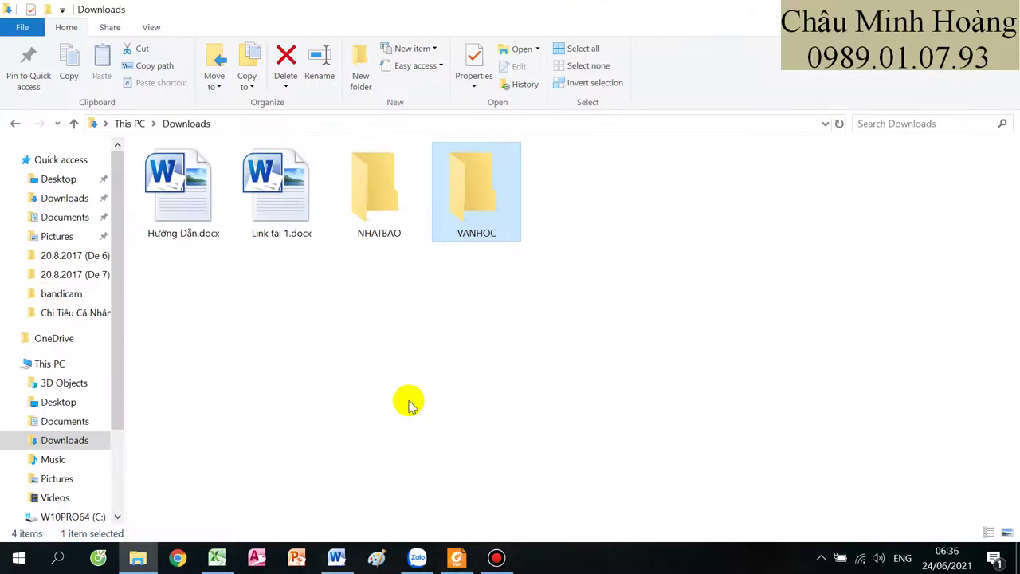
pyautogui.doubleClick(463, 188)
pyautogui.rightClick(377, 224)
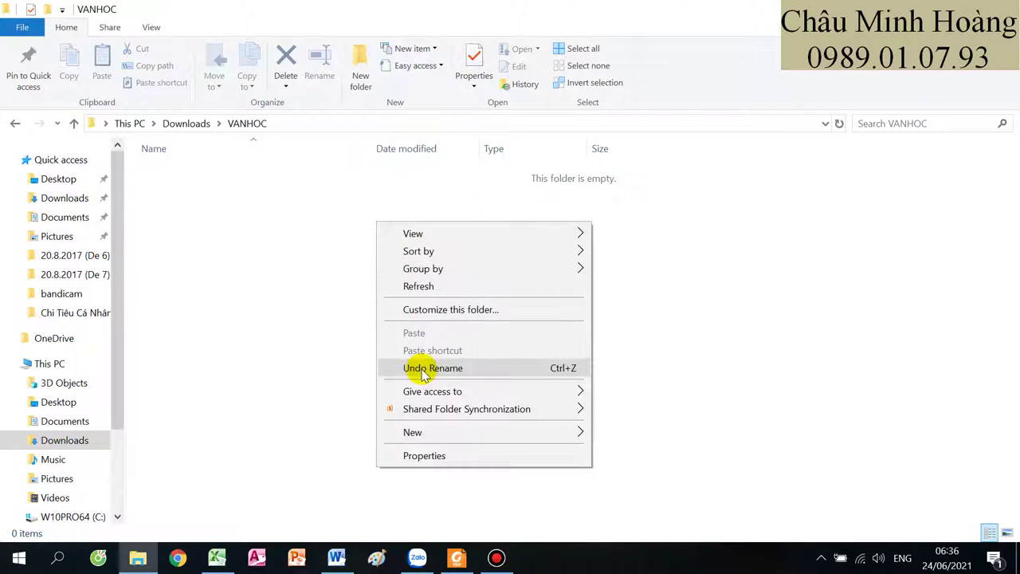
pyautogui.moveTo(433, 431)
pyautogui.click(684, 235)
pyautogui.write('VIETNAM')
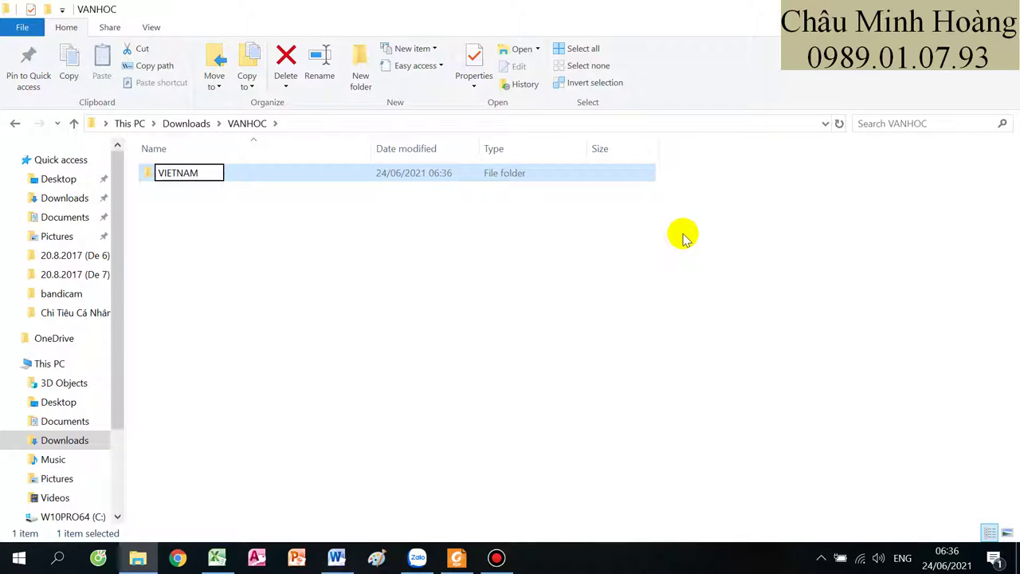
pyautogui.press('Return')
# Step: Create a second folder named NUOCNGOAI inside VANHOC
pyautogui.rightClick(527, 237)
pyautogui.moveTo(683, 448)
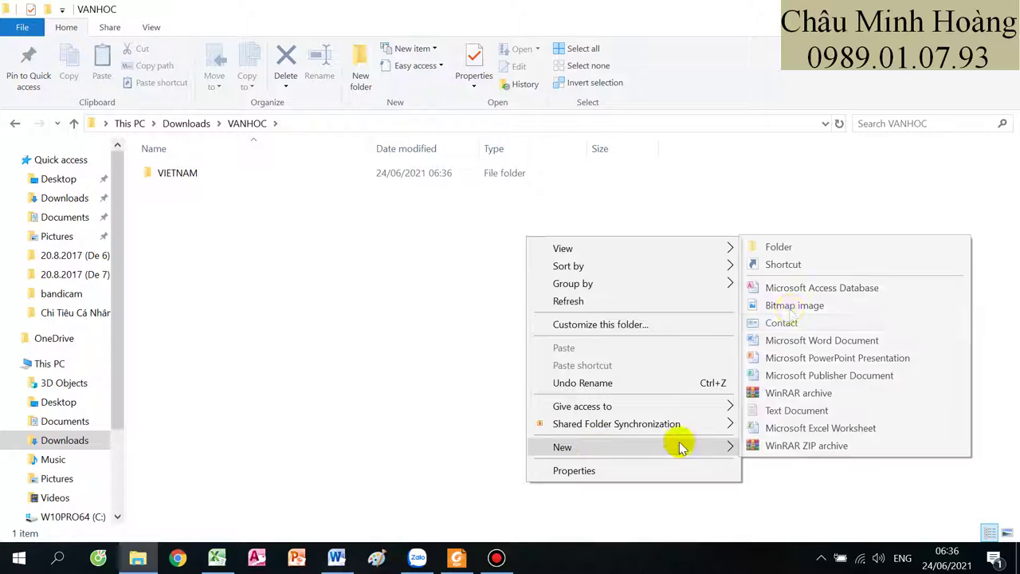
pyautogui.click(778, 247)
pyautogui.write('B')
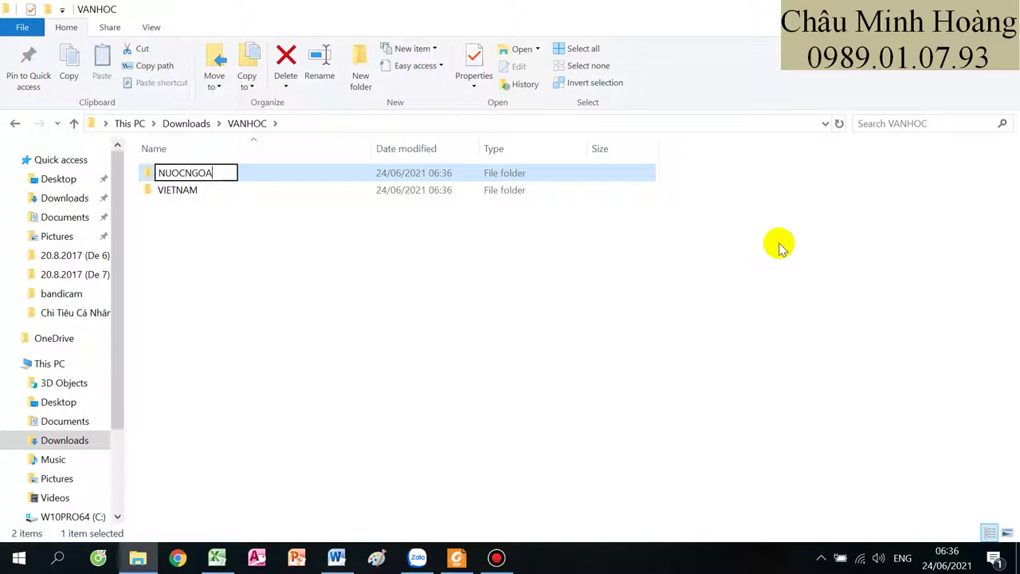
pyautogui.press('Return')
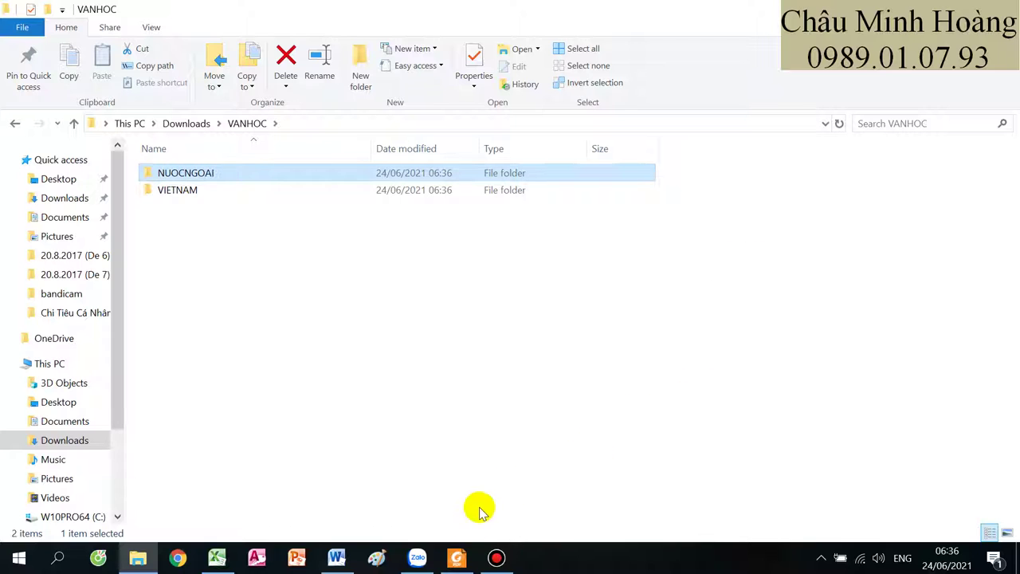
# Step: Check item 1 of the exam PDF again and create a folder named TUOITRE inside NHATBAO
pyautogui.click(466, 560)
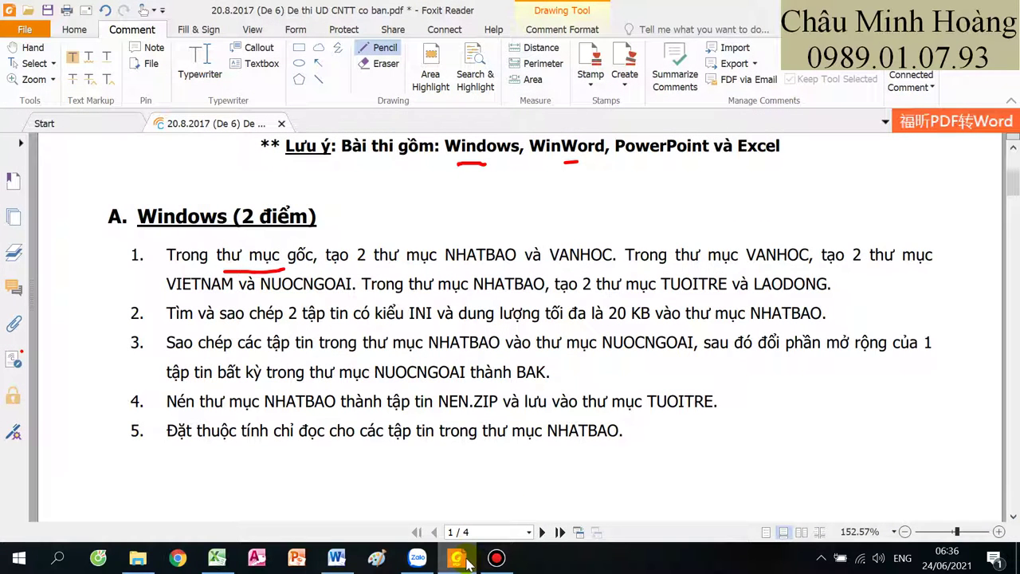
pyautogui.click(466, 559)
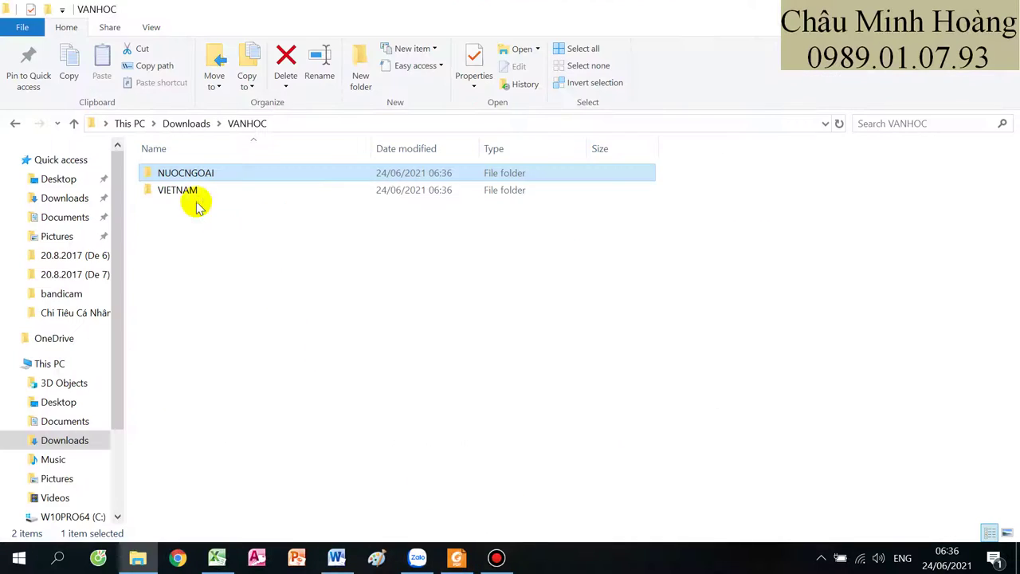
pyautogui.click(73, 124)
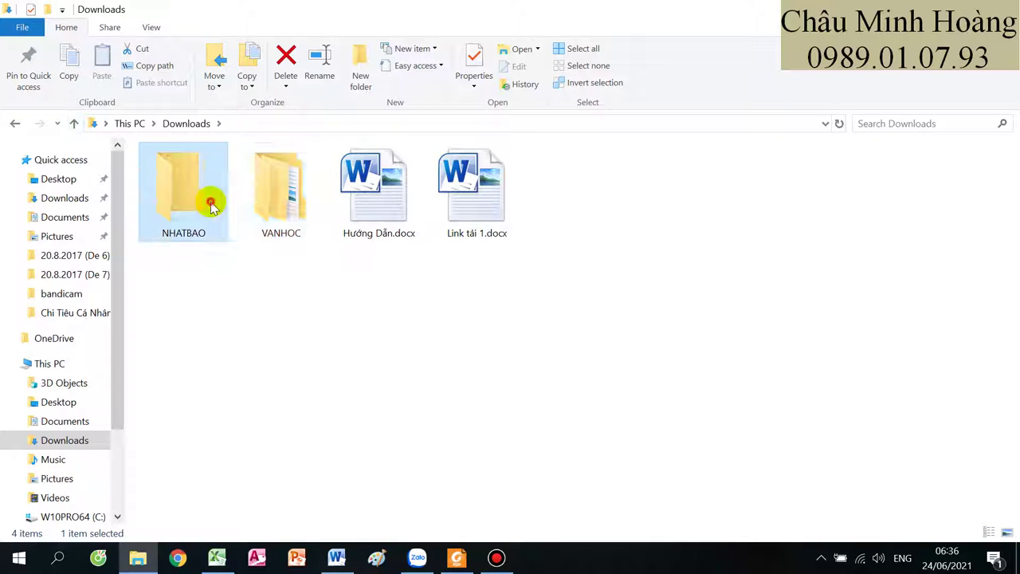
pyautogui.doubleClick(212, 198)
pyautogui.rightClick(276, 231)
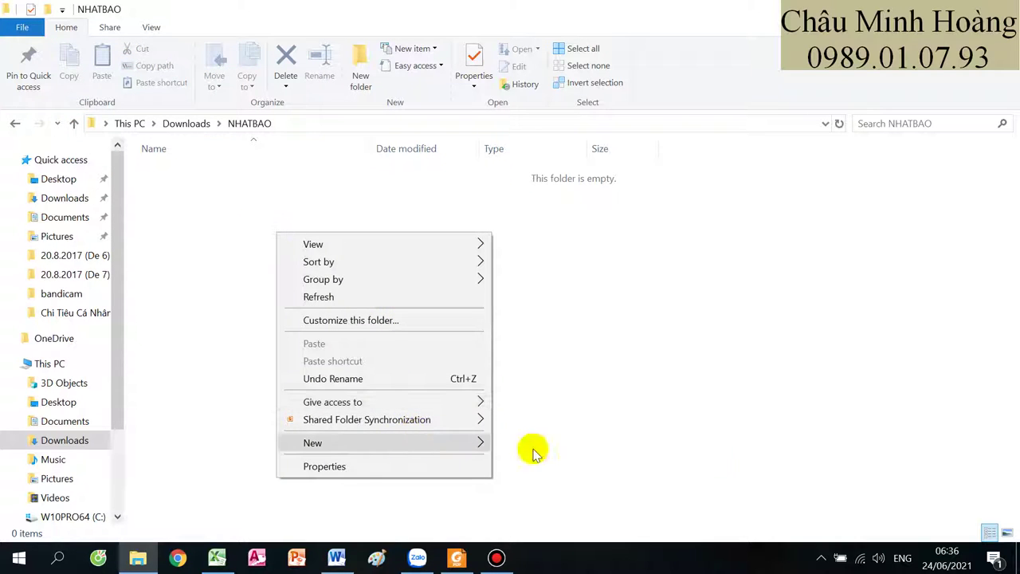
pyautogui.moveTo(446, 443)
pyautogui.click(541, 239)
pyautogui.write('TUOITRE')
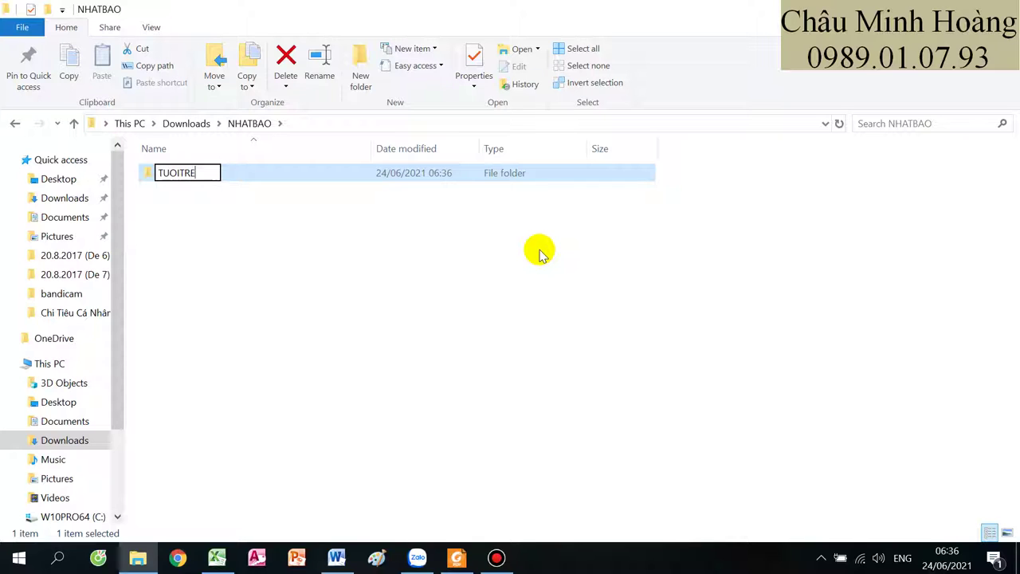
pyautogui.press('Return')
# Step: Create a second folder named LAODONG inside NHATBAO and return to the exam PDF in Foxit Reader
pyautogui.rightClick(540, 253)
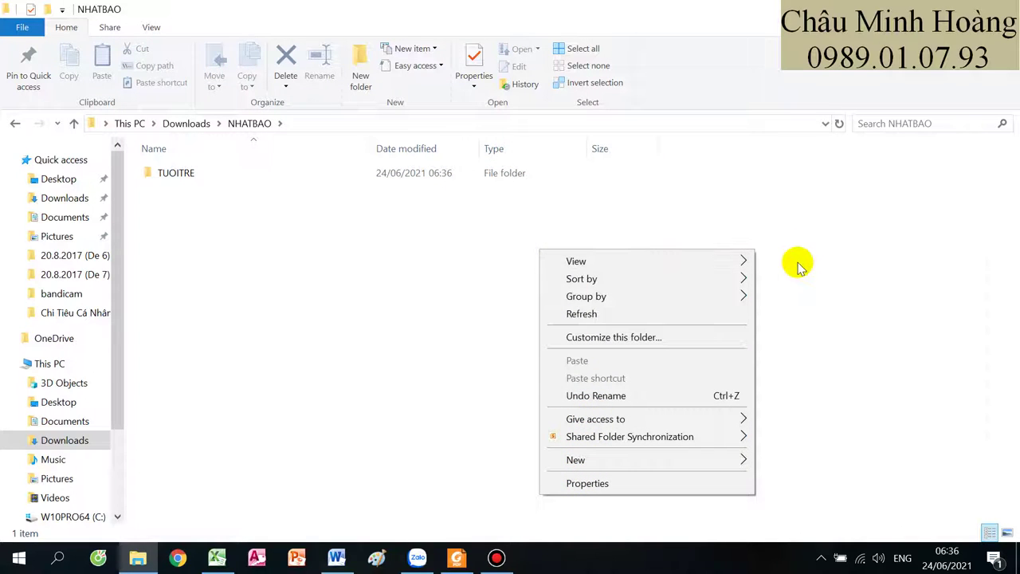
pyautogui.moveTo(668, 466)
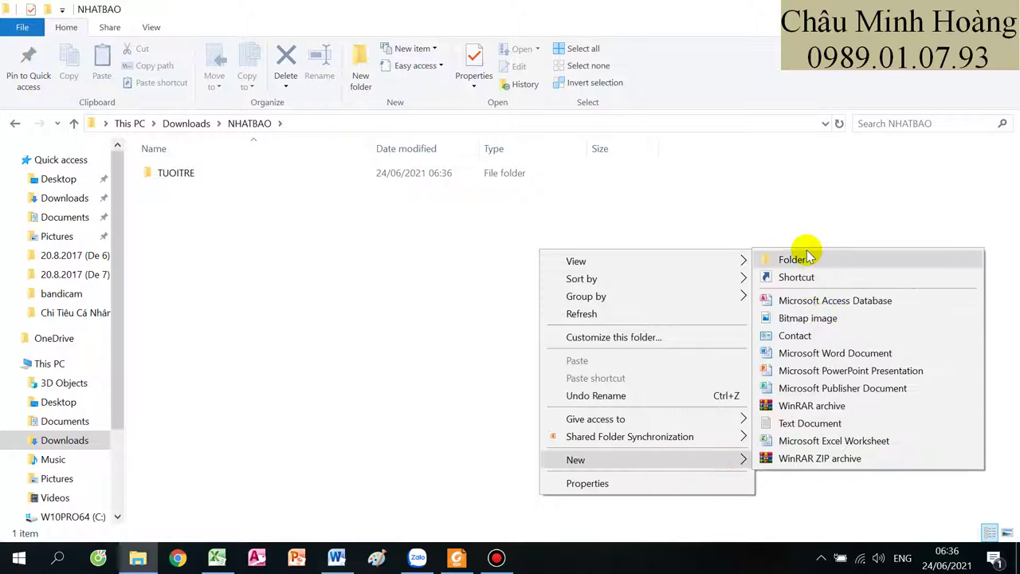
pyautogui.click(802, 260)
pyautogui.write('LAODONG')
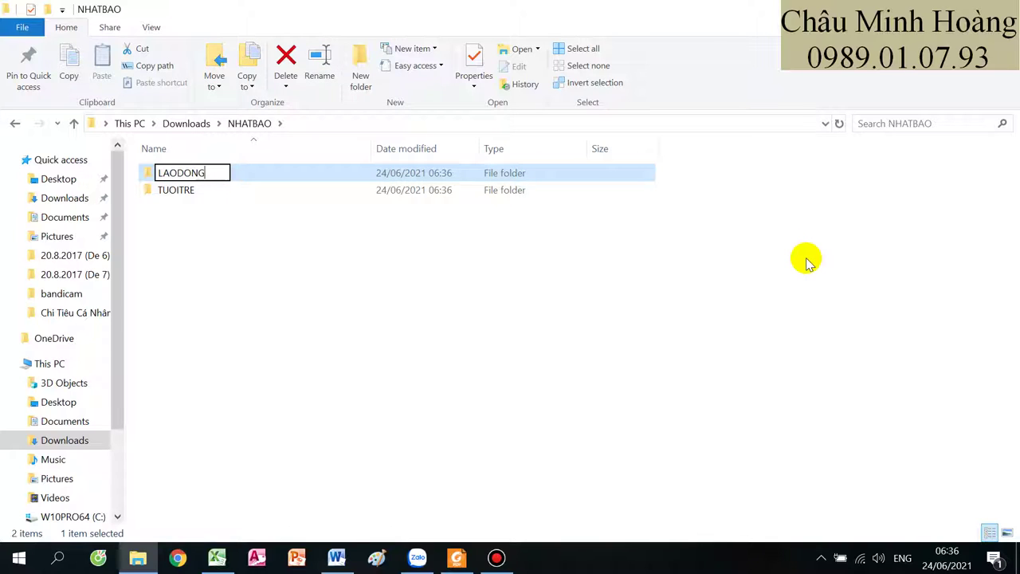
pyautogui.click(454, 558)
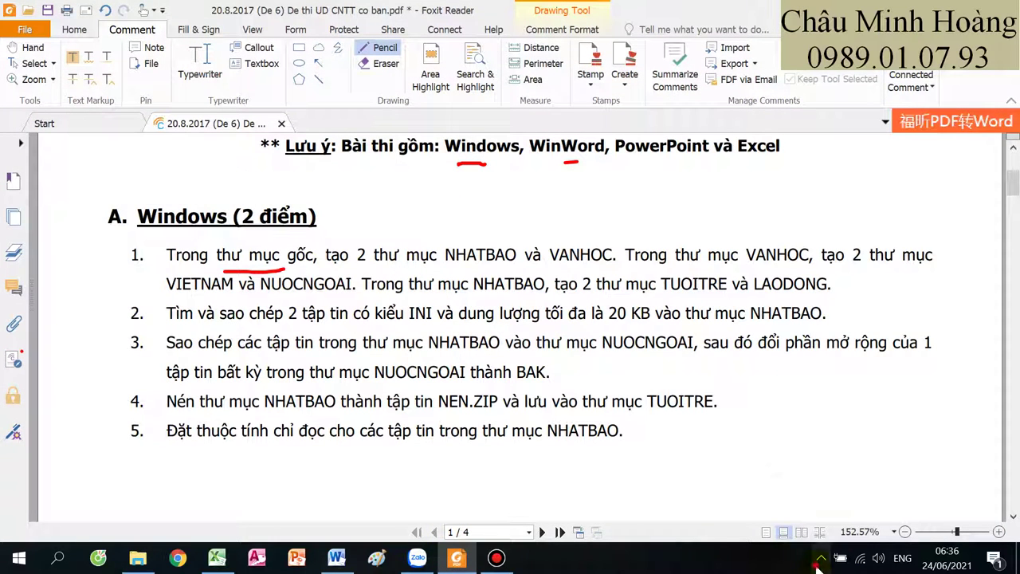
# Step: Quit the Zalo application running in the background
pyautogui.click(821, 558)
pyautogui.rightClick(846, 528)
pyautogui.click(869, 505)
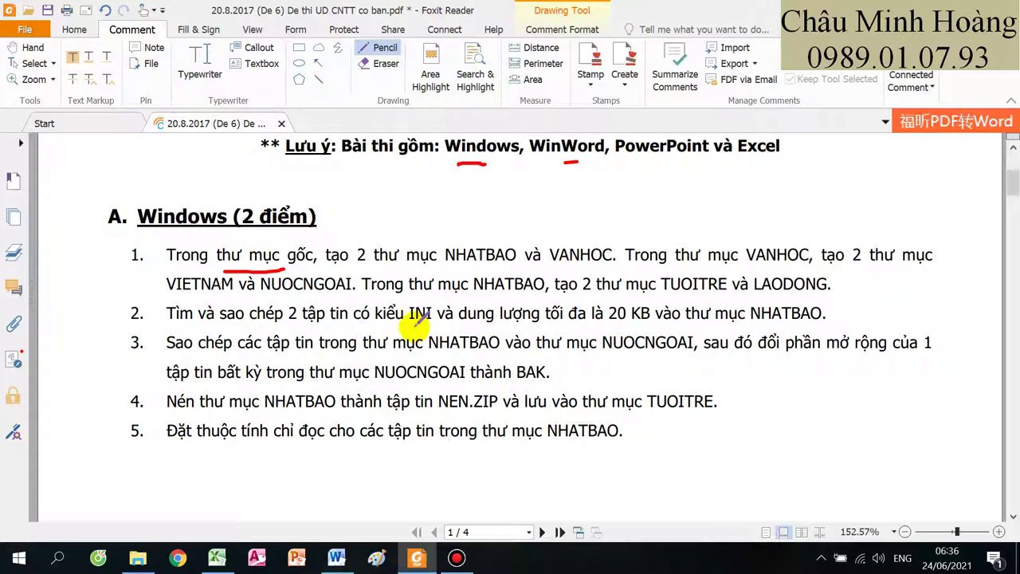
# Step: Underline "INI" in item 2 of the Windows section with the red Pencil
pyautogui.moveTo(416, 327); pyautogui.dragTo(409, 325)
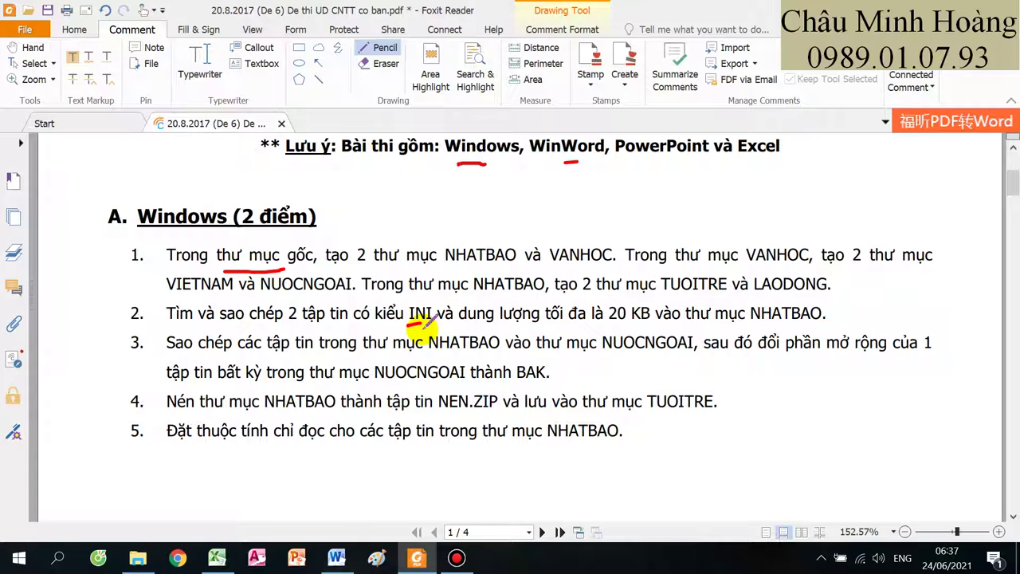
pyautogui.moveTo(422, 323); pyautogui.dragTo(425, 323)
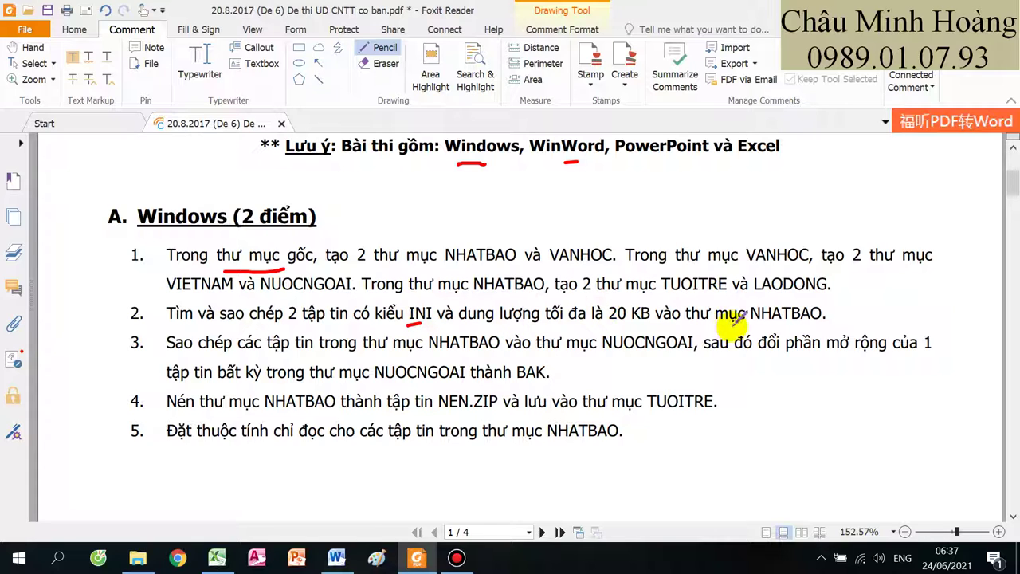
# Step: Open a new File Explorer window and search This PC for ".INI"
pyautogui.rightClick(137, 560)
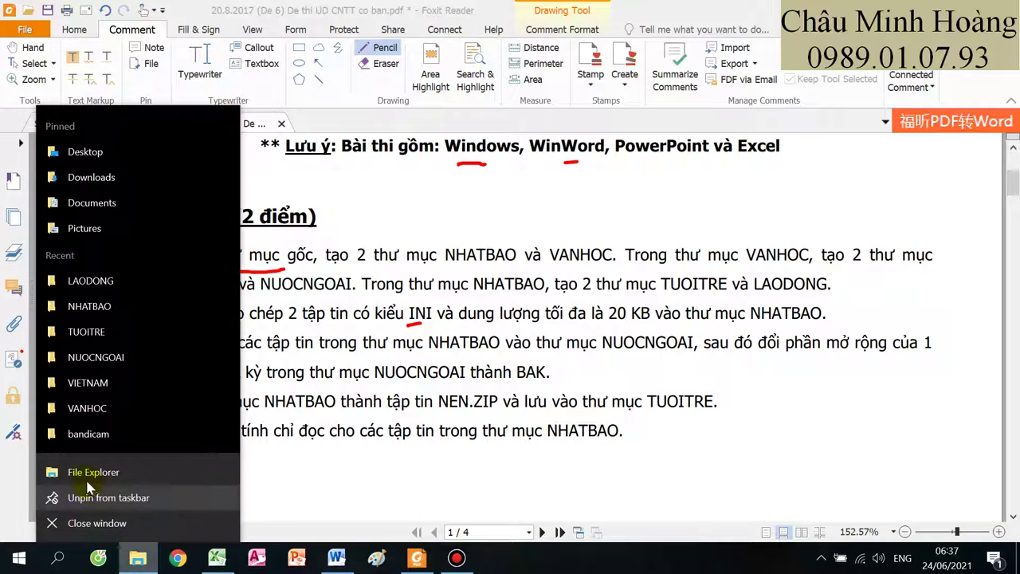
pyautogui.click(88, 471)
pyautogui.click(44, 360)
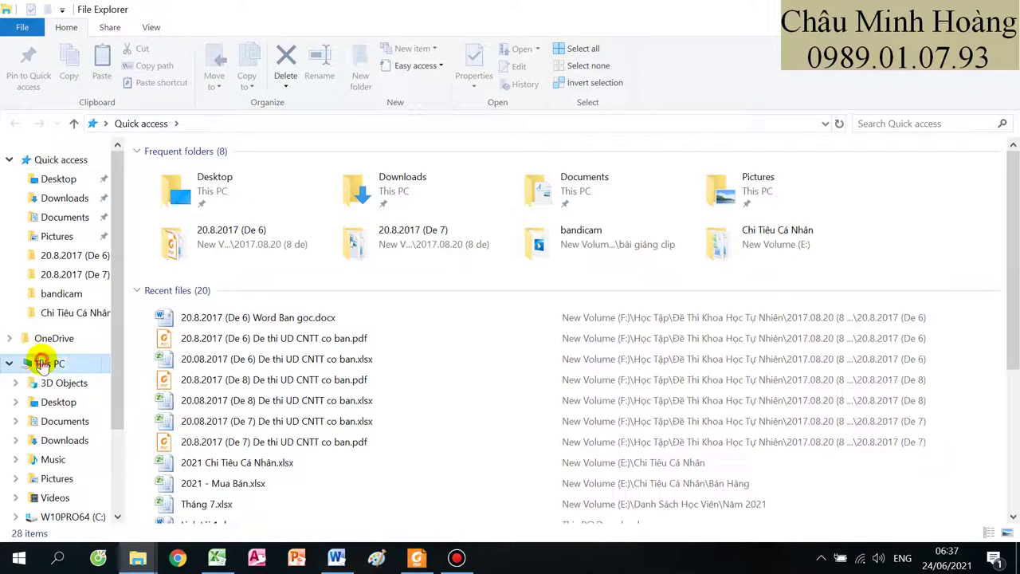
pyautogui.click(892, 130)
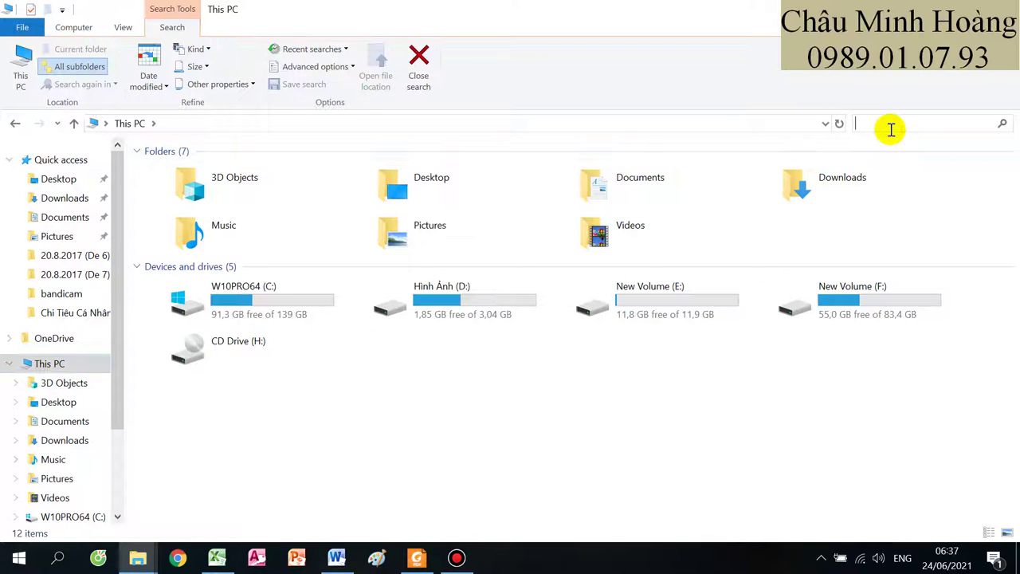
pyautogui.write('.INI')
pyautogui.press('Return')
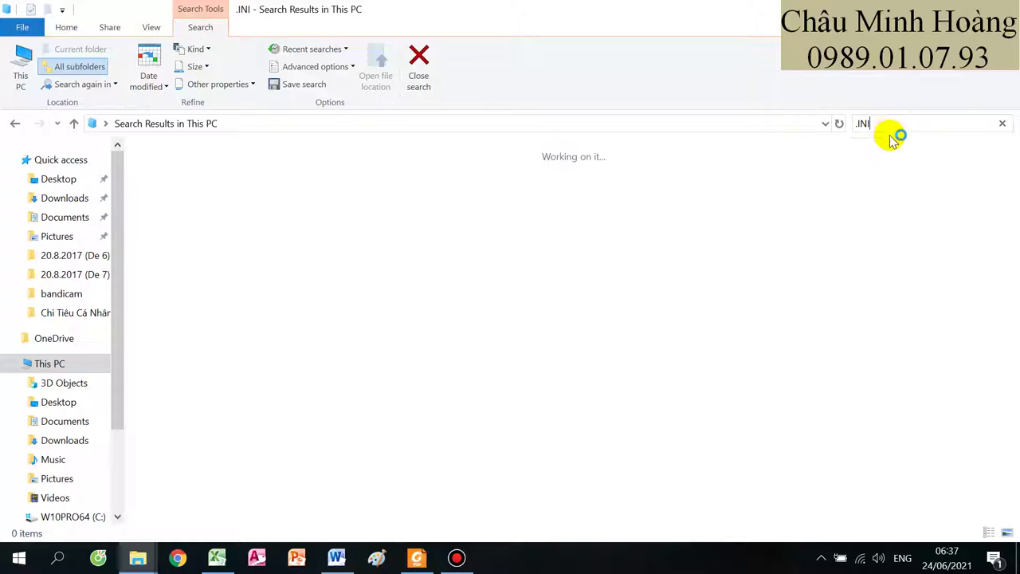
# Step: Check item 2 of the exam PDF and copy progress.ini and Configuration.ini from the search results into the NHATBAO folder
pyautogui.click(417, 556)
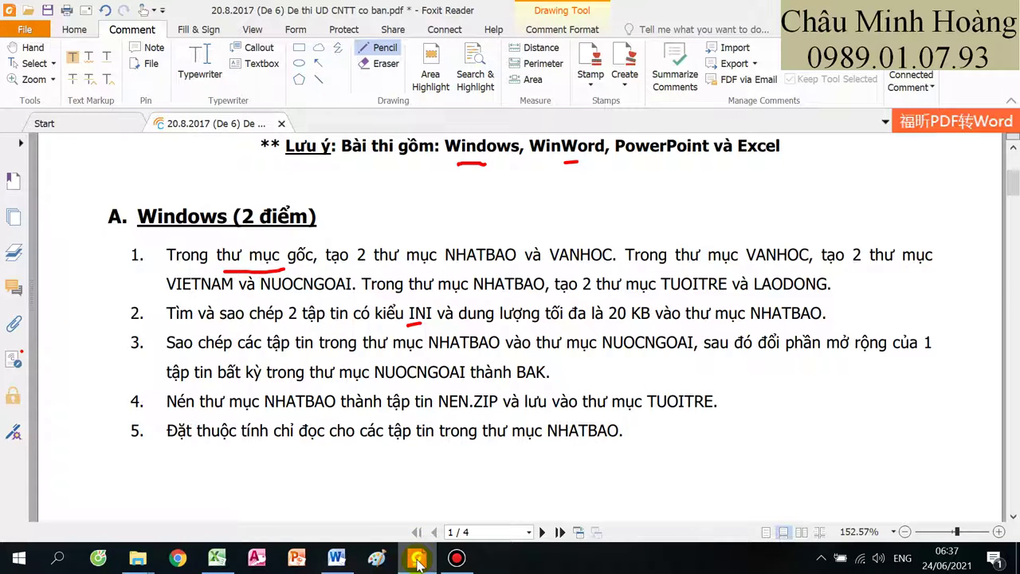
pyautogui.click(416, 556)
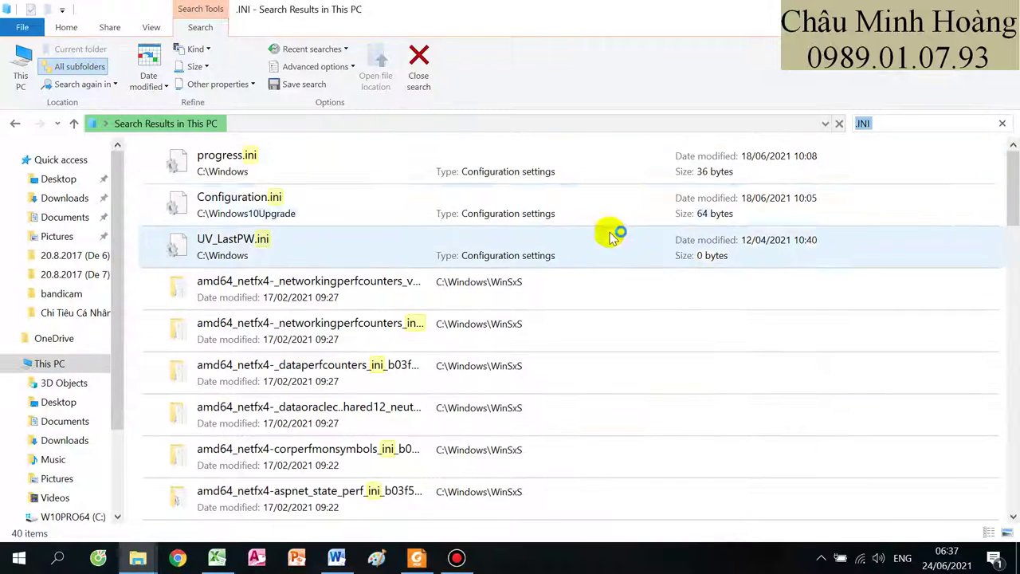
pyautogui.click(702, 180)
pyautogui.keyDown('ctrl'); pyautogui.click(692, 199); pyautogui.keyUp('ctrl')
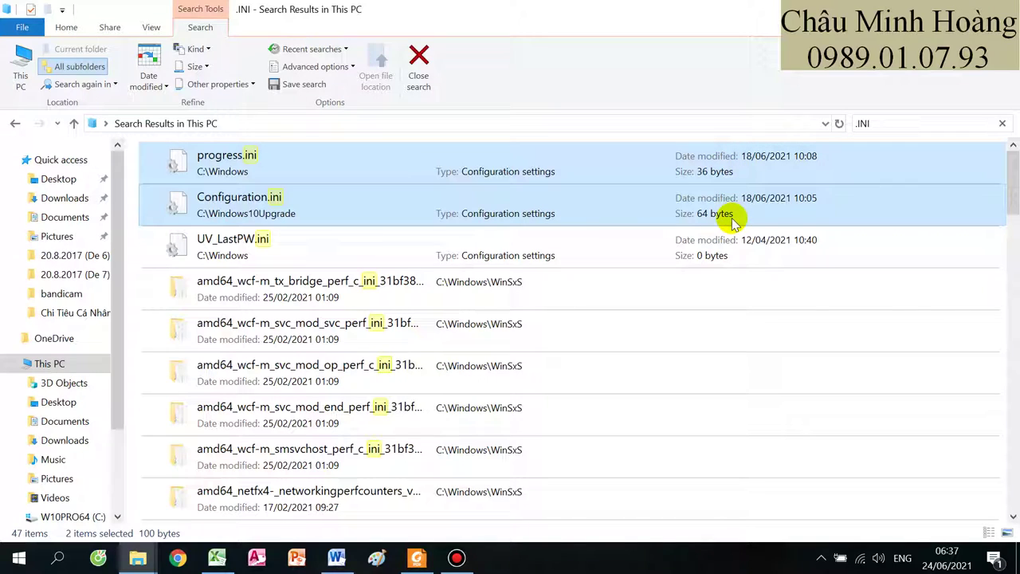
pyautogui.click(418, 558)
pyautogui.click(419, 558)
pyautogui.moveTo(137, 556)
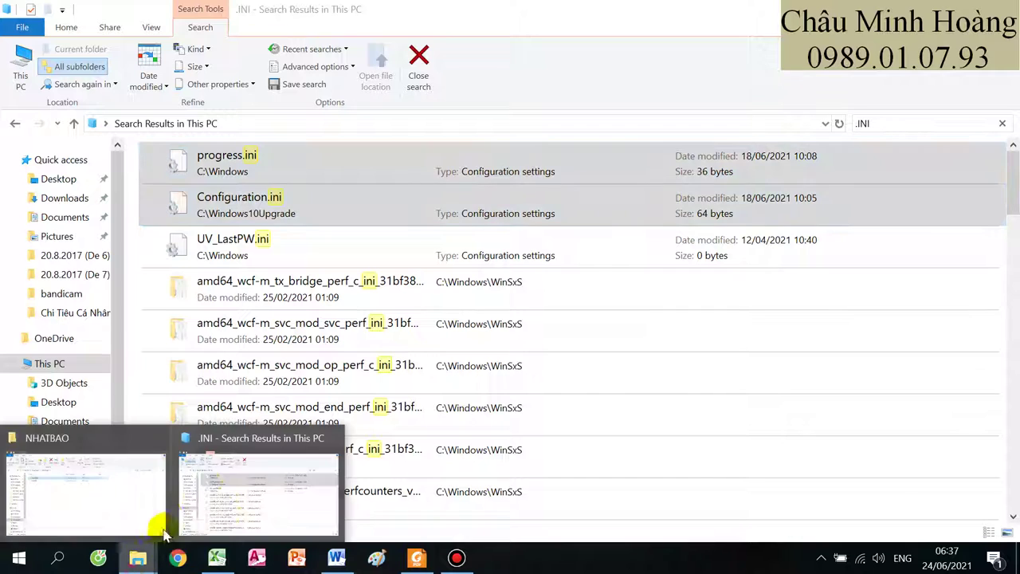
pyautogui.click(145, 502)
pyautogui.click(220, 247)
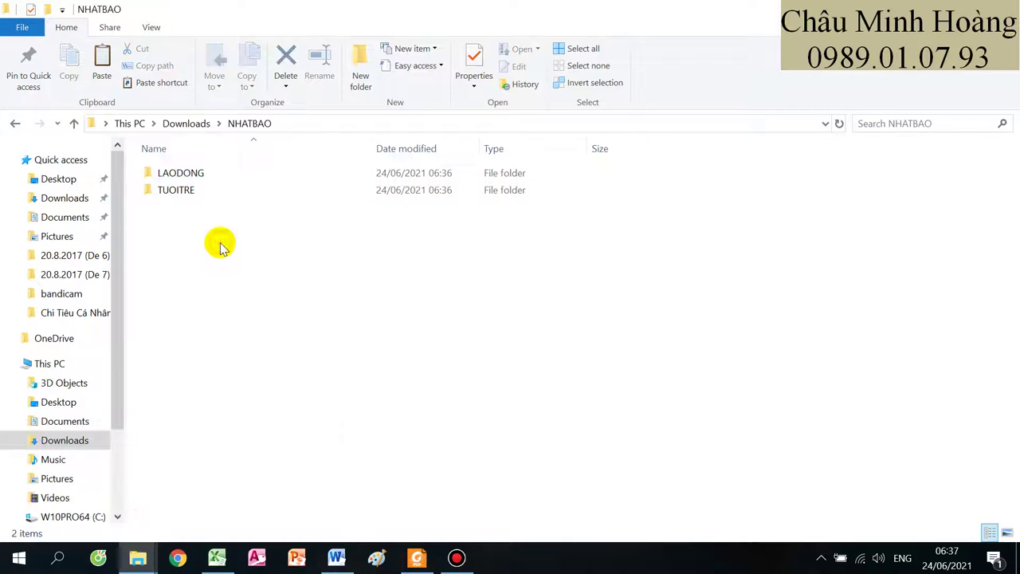
pyautogui.hotkey('ctrl', 'v')
# Step: Check item 3 of the exam PDF and copy the two INI files from NHATBAO into VANHOC\NUOCNGOAI
pyautogui.click(418, 558)
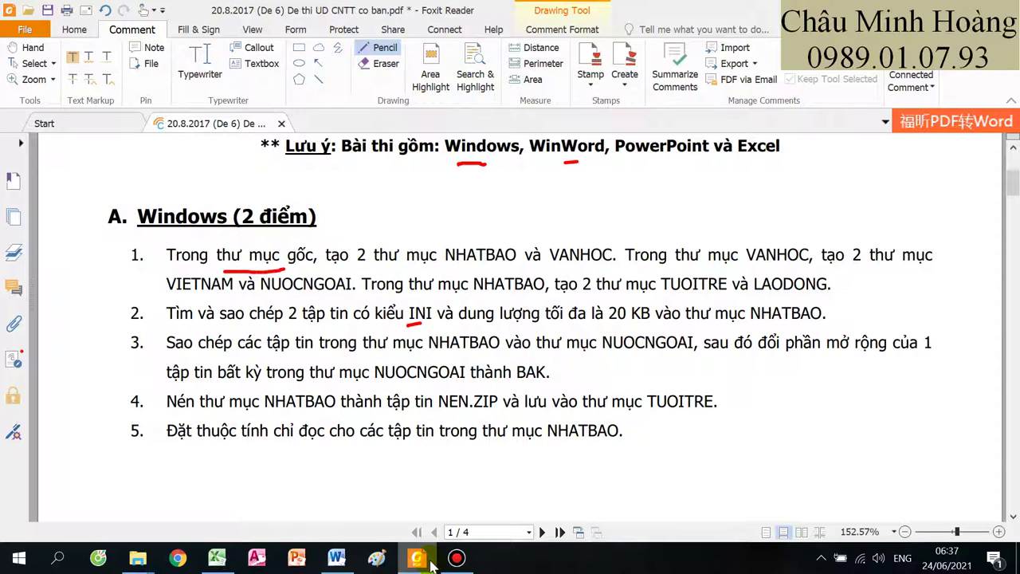
pyautogui.click(431, 564)
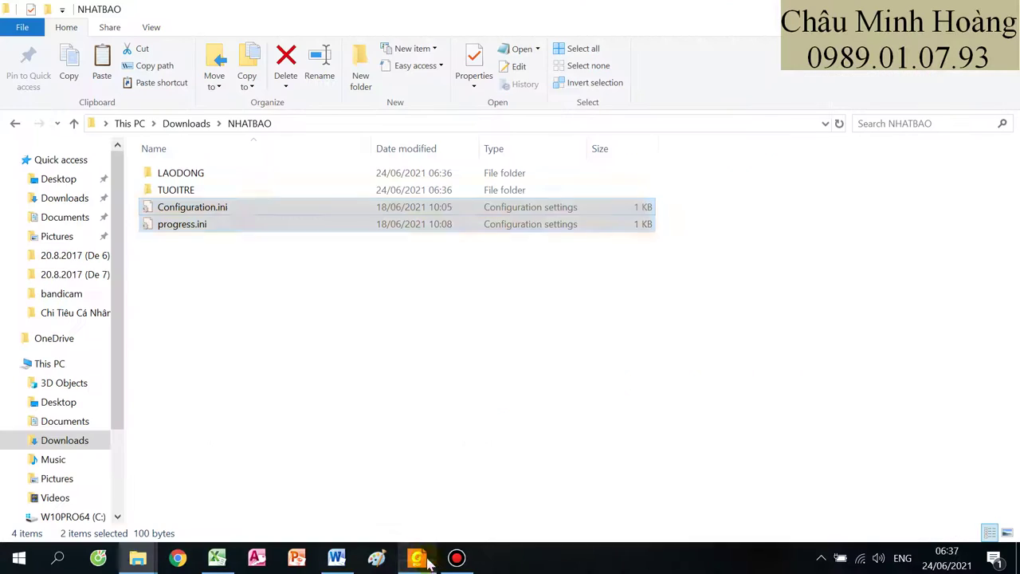
pyautogui.click(77, 124)
pyautogui.doubleClick(268, 187)
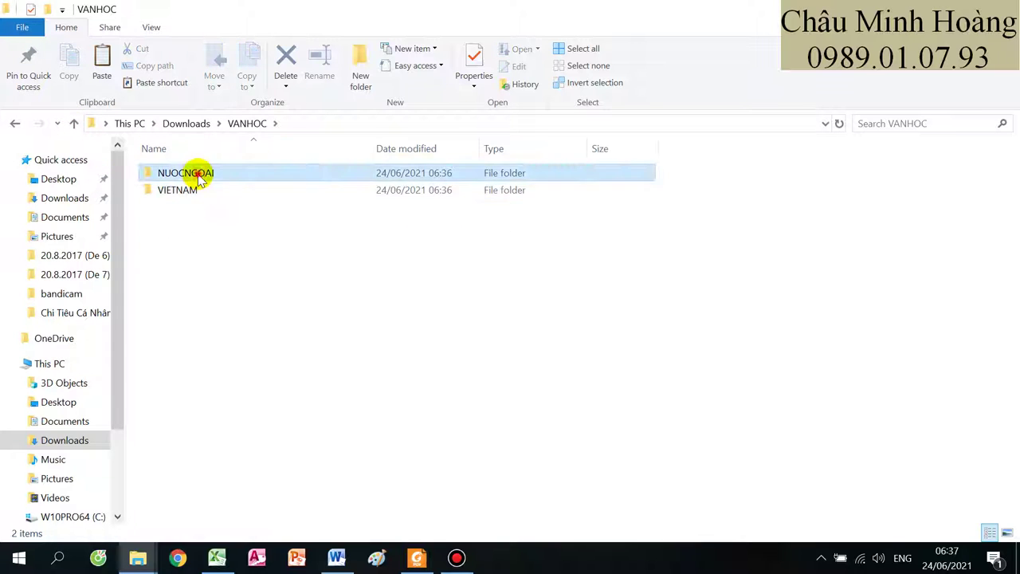
pyautogui.doubleClick(199, 177)
pyautogui.hotkey('ctrl', 'a')
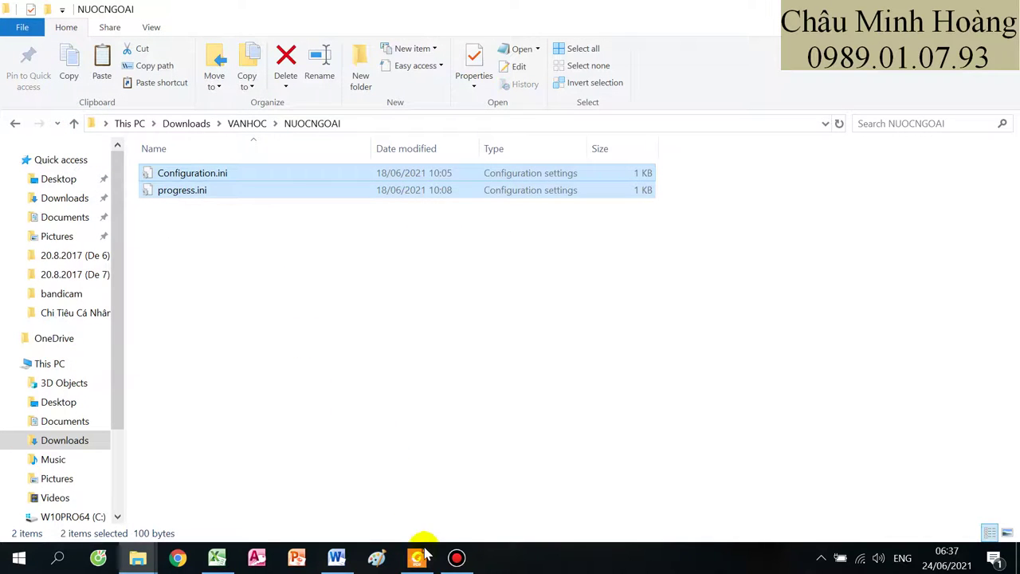
# Step: Recheck item 3 of the exam PDF and rename progress.ini in NUOCNGOAI to progress.BAK
pyautogui.click(418, 558)
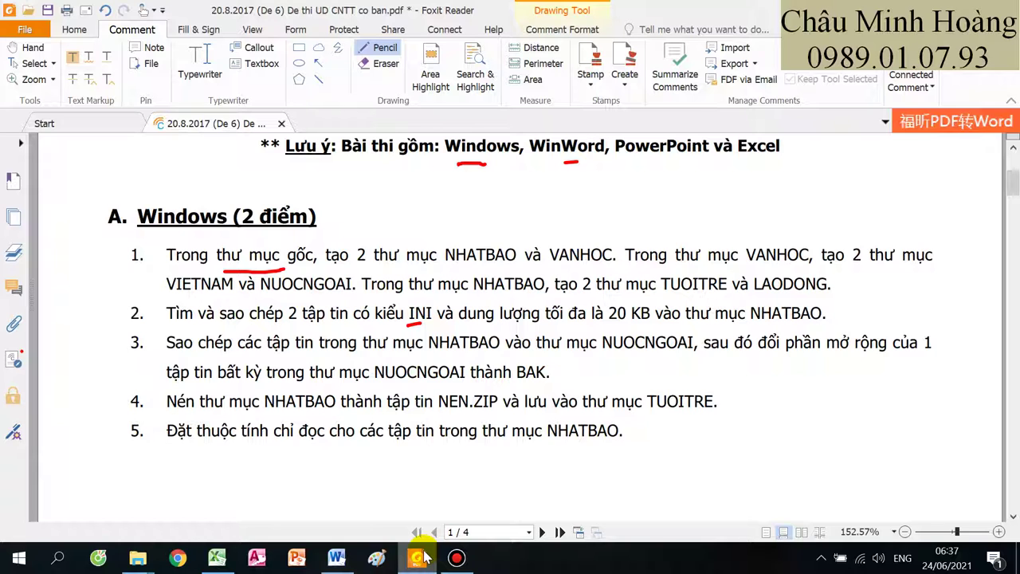
pyautogui.click(421, 557)
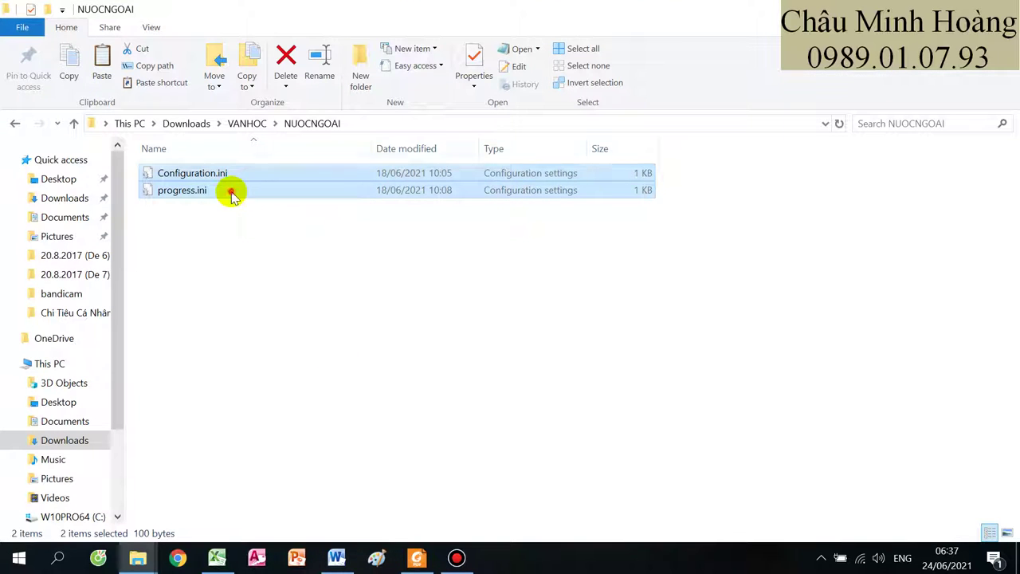
pyautogui.click(230, 194)
pyautogui.rightClick(231, 194)
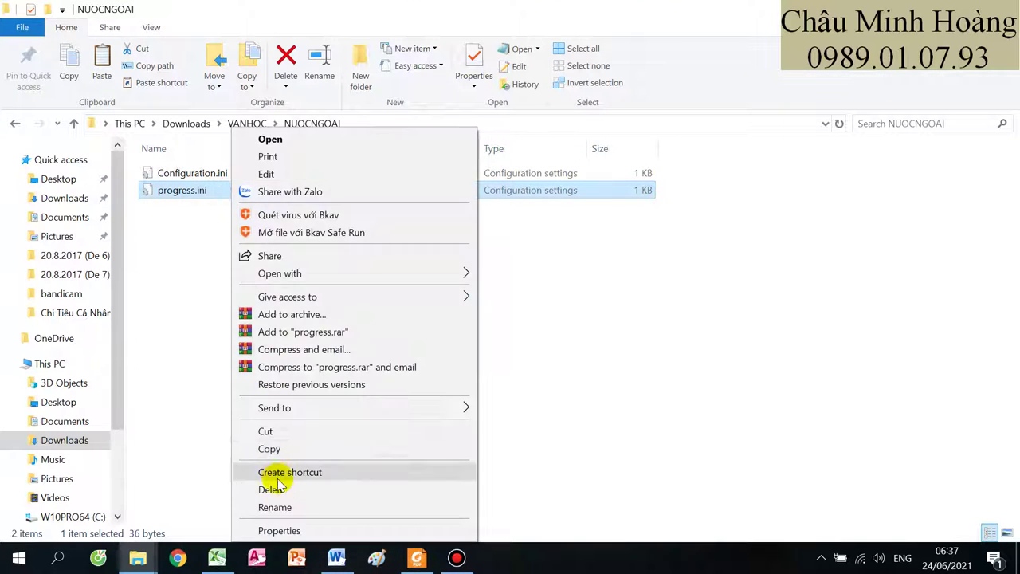
pyautogui.click(283, 510)
pyautogui.click(218, 192)
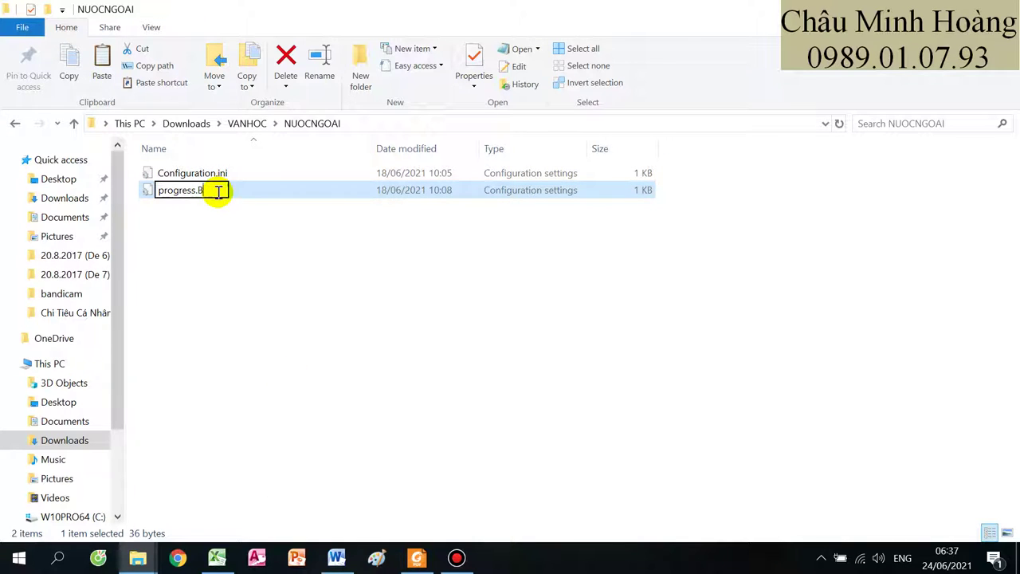
pyautogui.press('Return')
pyautogui.press('Return')
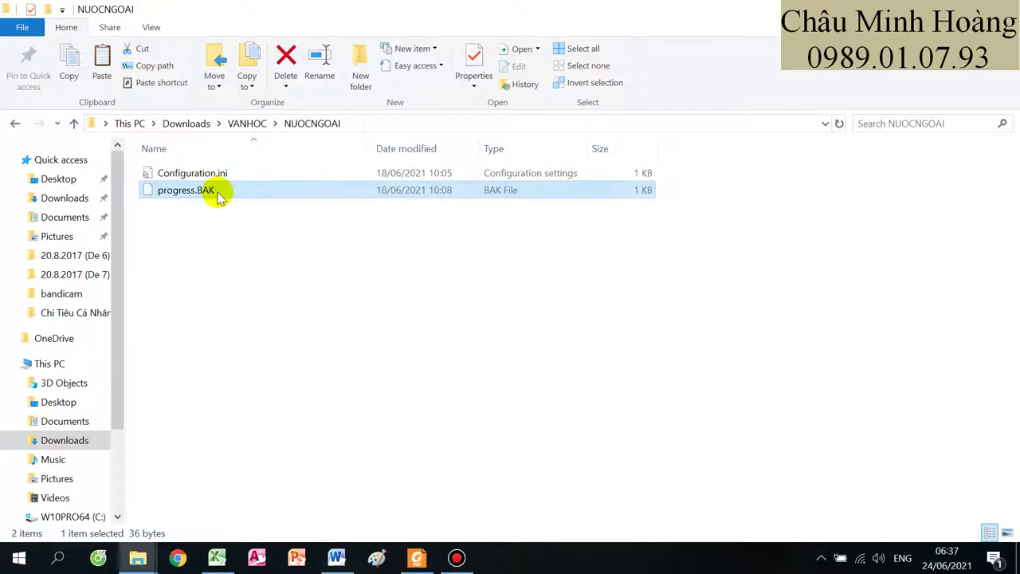
# Step: Check item 4 of the exam PDF and compress the NHATBAO folder into a ZIP archive named NEN in Downloads
pyautogui.click(417, 561)
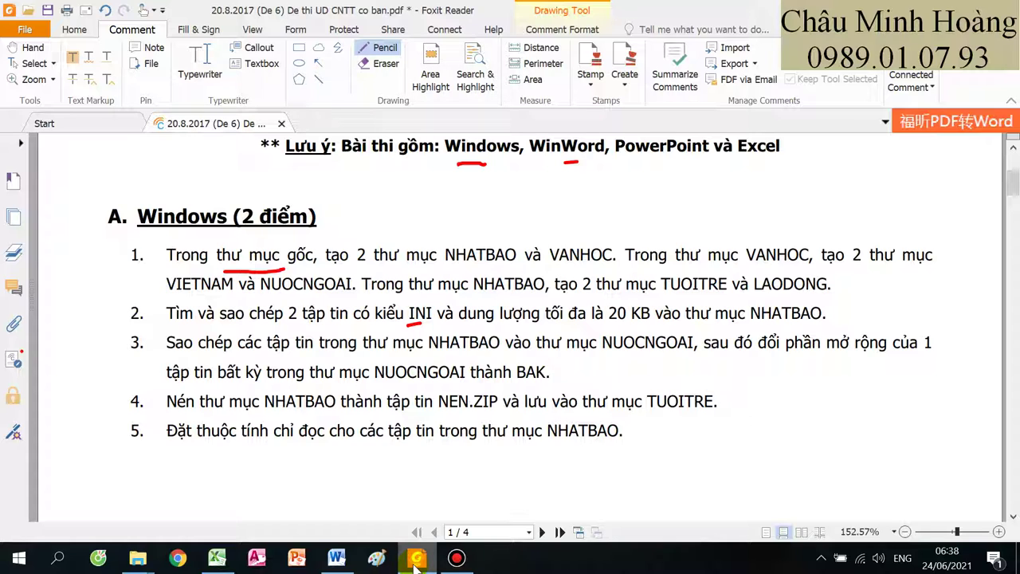
pyautogui.click(416, 561)
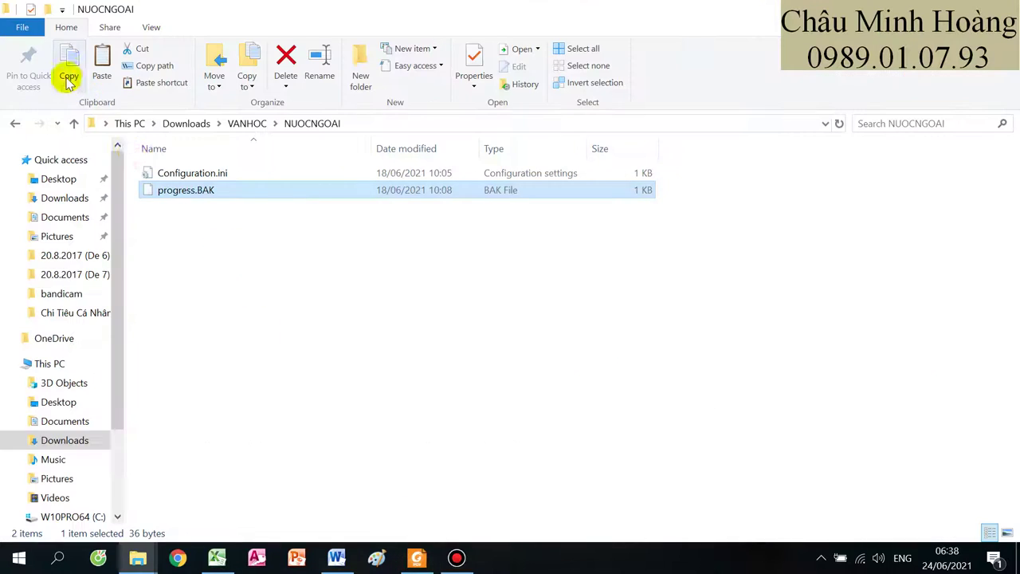
pyautogui.click(74, 123)
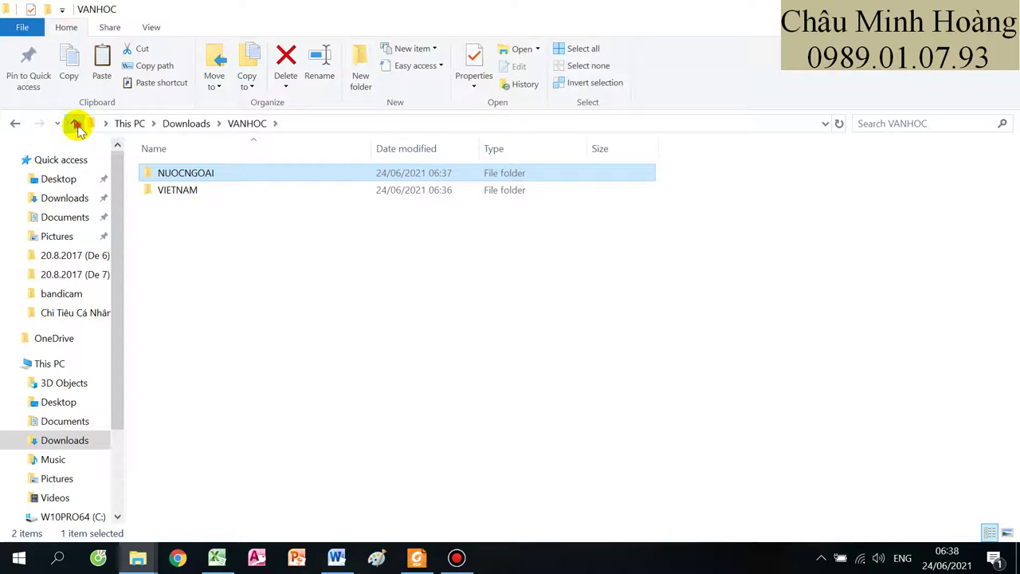
pyautogui.click(73, 123)
pyautogui.click(206, 216)
pyautogui.rightClick(206, 217)
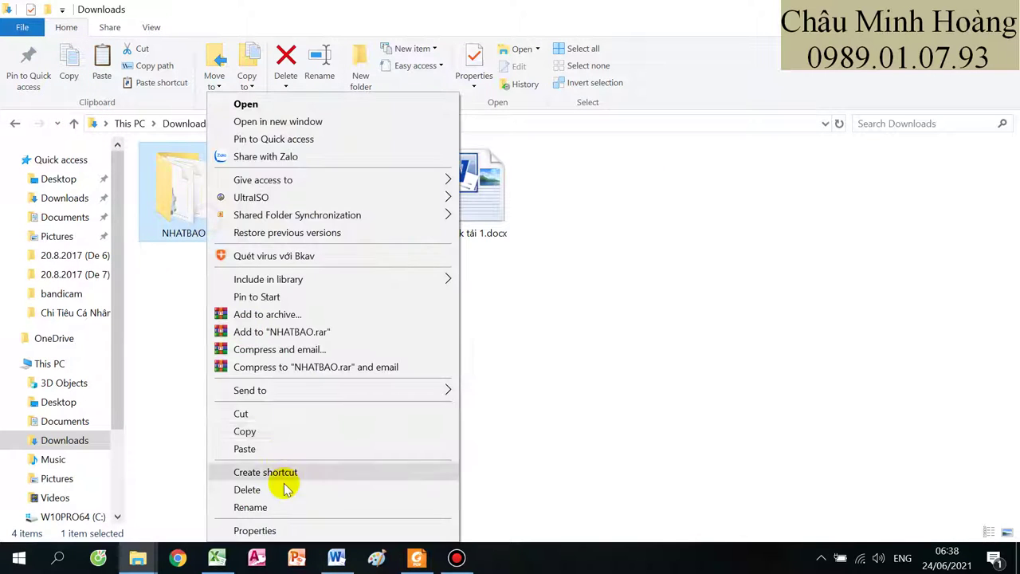
pyautogui.click(277, 315)
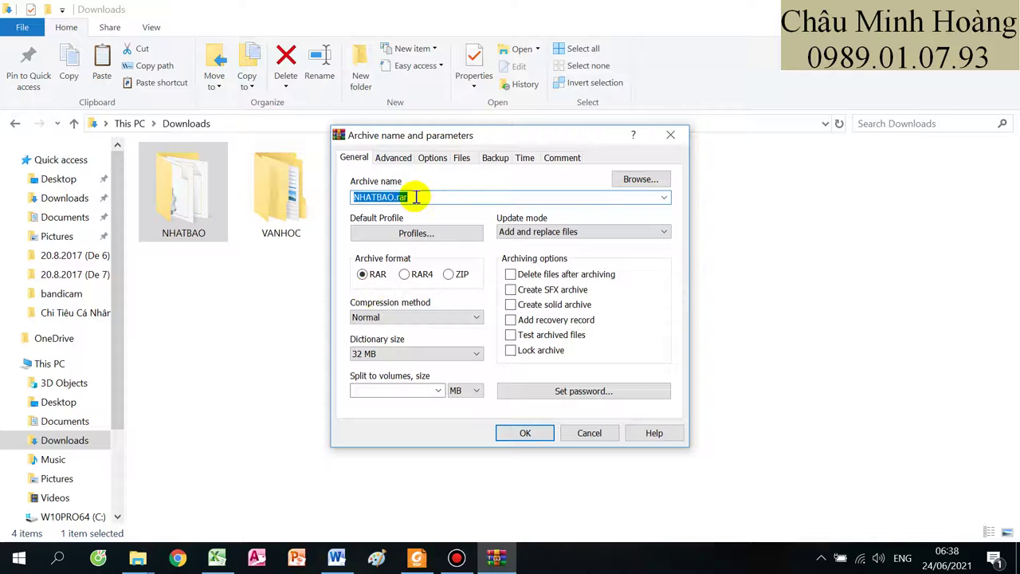
pyautogui.write('NEN')
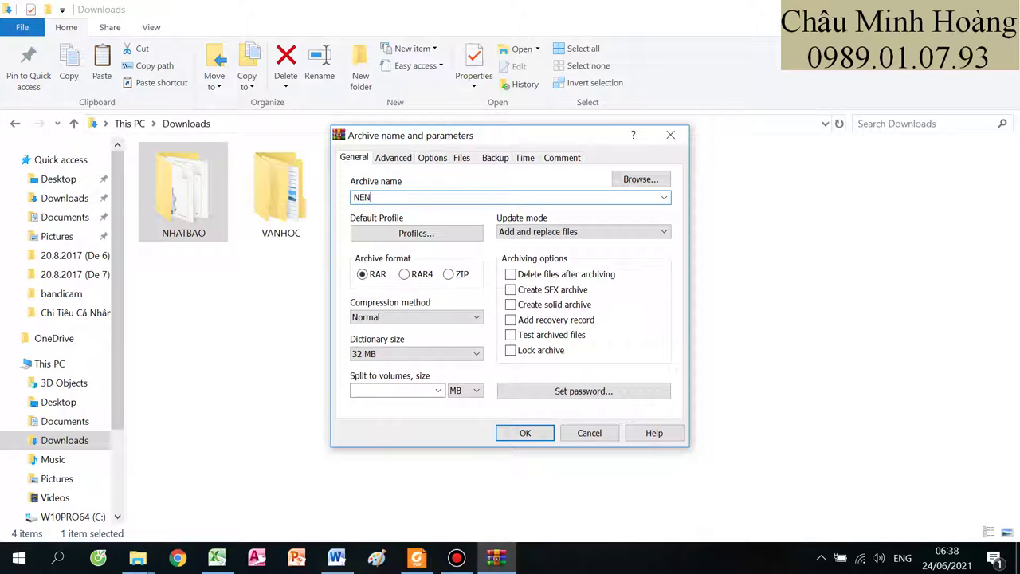
pyautogui.click(449, 274)
pyautogui.click(652, 183)
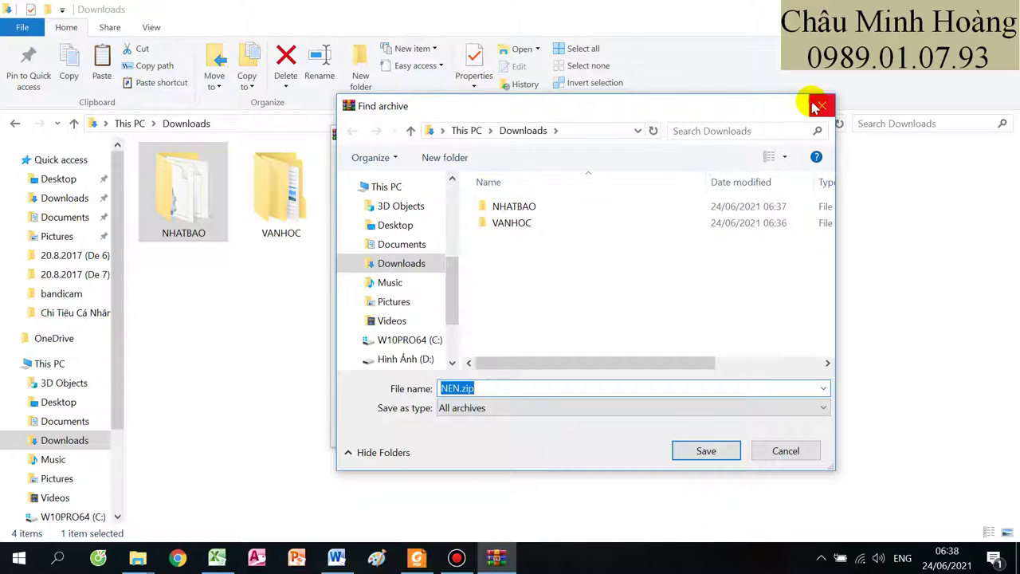
pyautogui.click(821, 106)
pyautogui.click(545, 435)
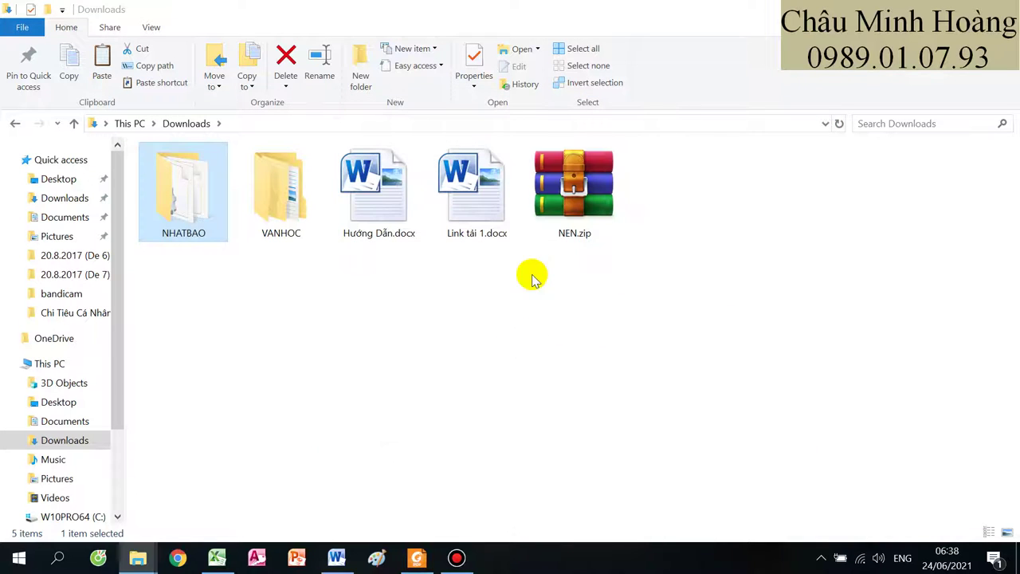
# Step: Move NEN.zip from Downloads into the TUOITRE folder inside NHATBAO, rechecking item 4 of the exam PDF
pyautogui.click(552, 204)
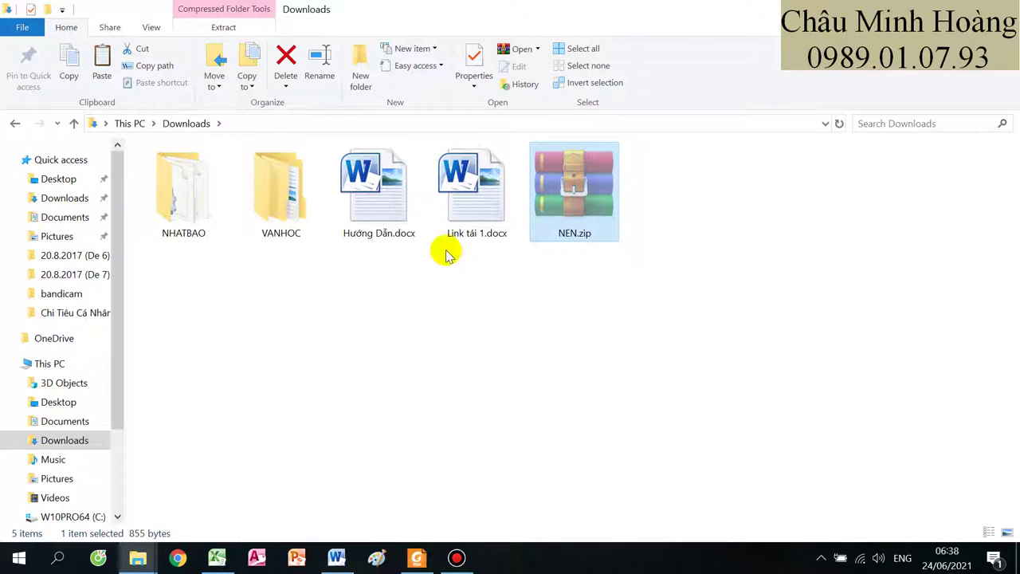
pyautogui.click(418, 556)
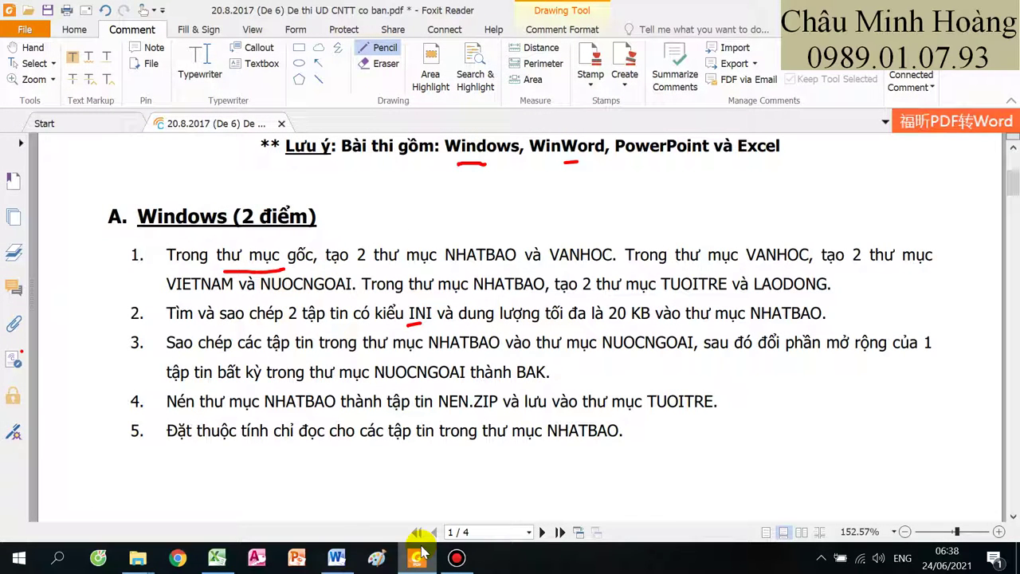
pyautogui.click(419, 556)
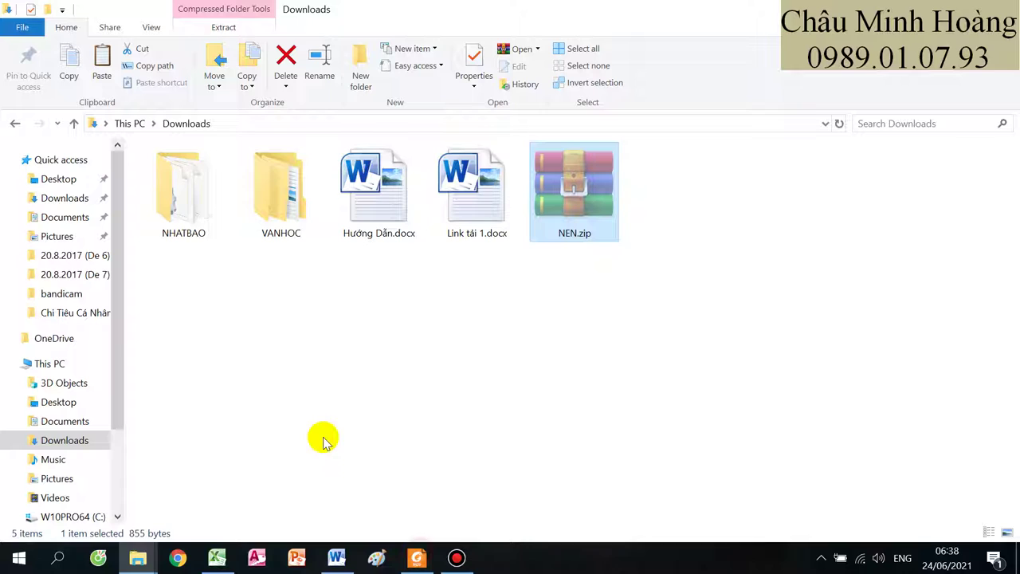
pyautogui.doubleClick(200, 216)
pyautogui.doubleClick(212, 189)
pyautogui.click(287, 269)
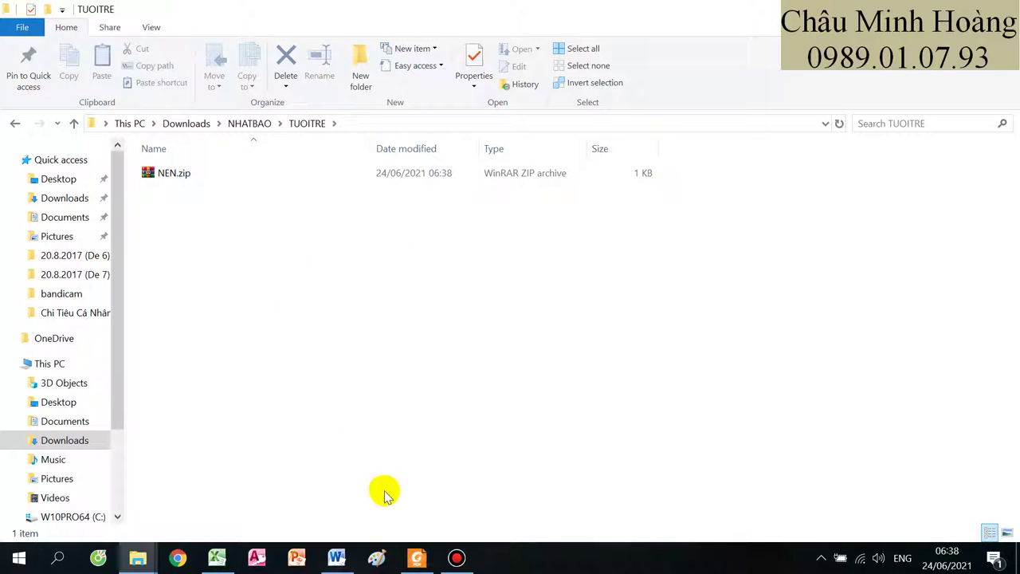
# Step: Check item 5 of the exam PDF and apply the Read-only attribute to Configuration.ini and progress.ini in NHATBAO
pyautogui.click(418, 555)
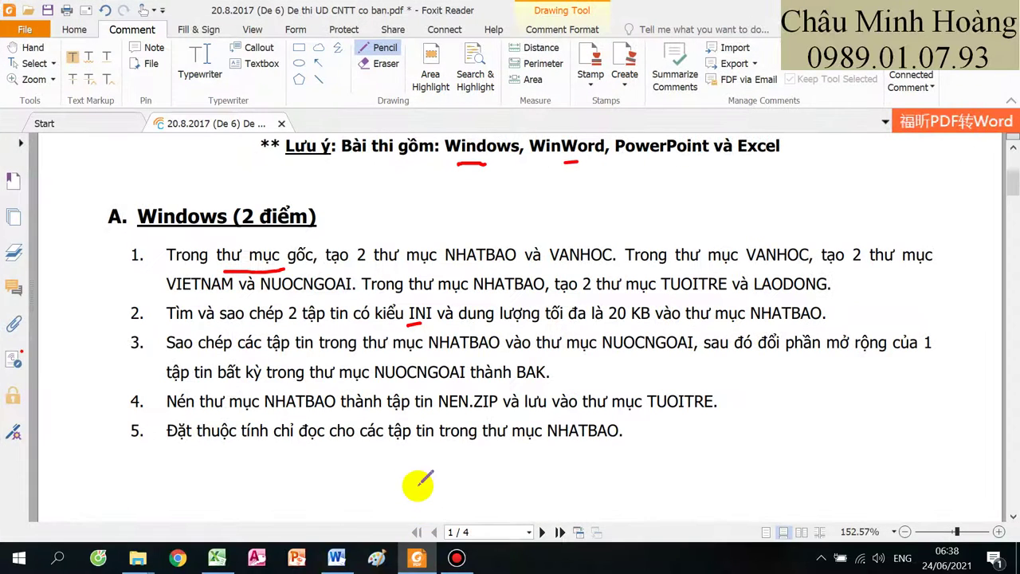
pyautogui.click(417, 557)
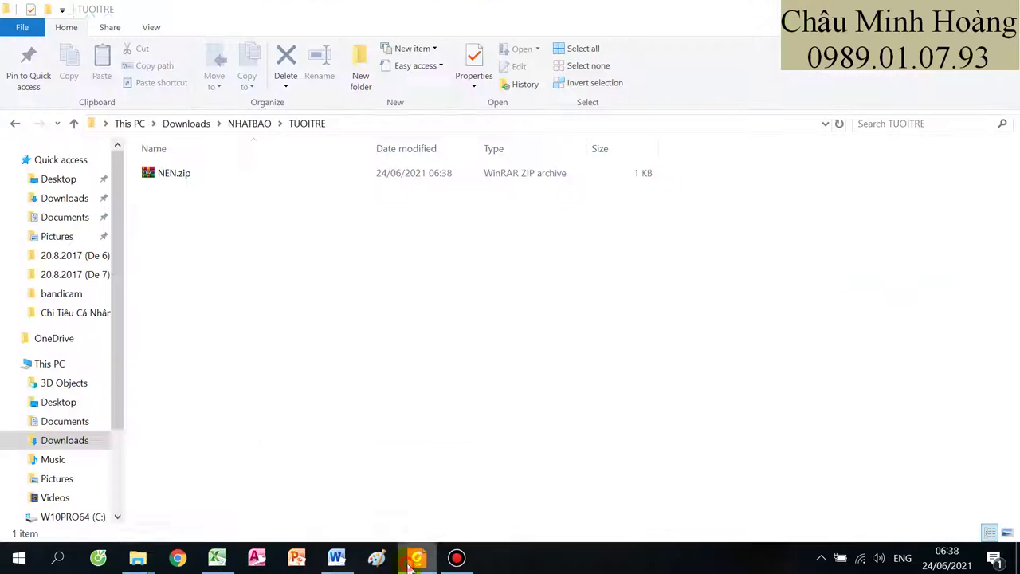
pyautogui.click(73, 124)
pyautogui.click(179, 225)
pyautogui.keyDown('ctrl'); pyautogui.click(191, 207); pyautogui.keyUp('ctrl')
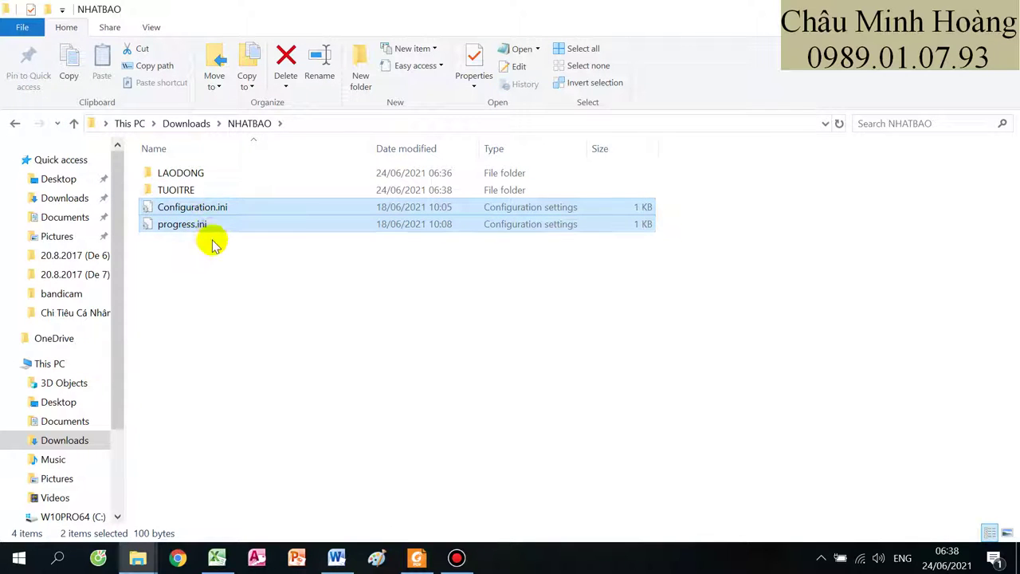
pyautogui.rightClick(214, 232)
pyautogui.click(294, 526)
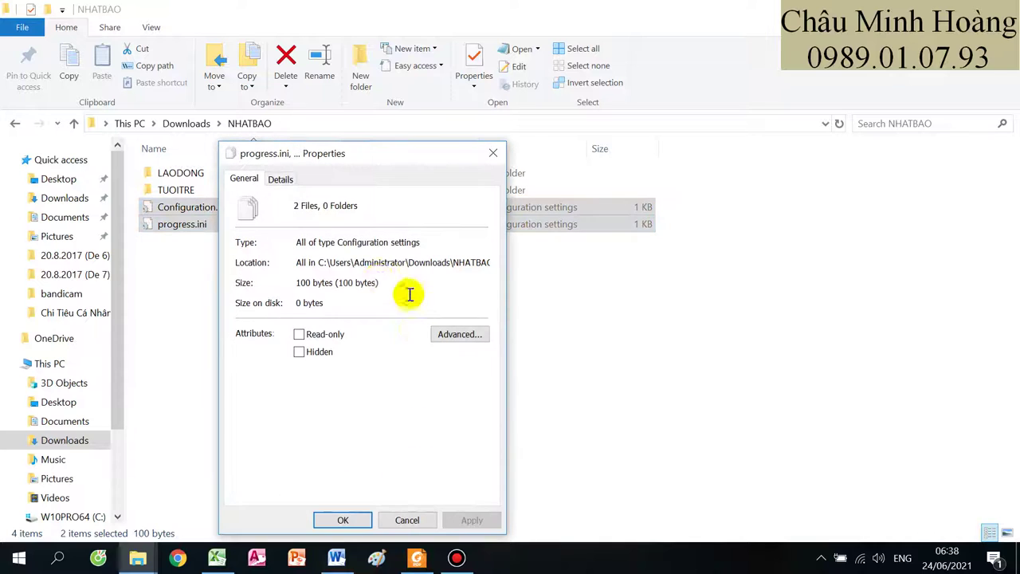
pyautogui.click(299, 334)
pyautogui.click(471, 519)
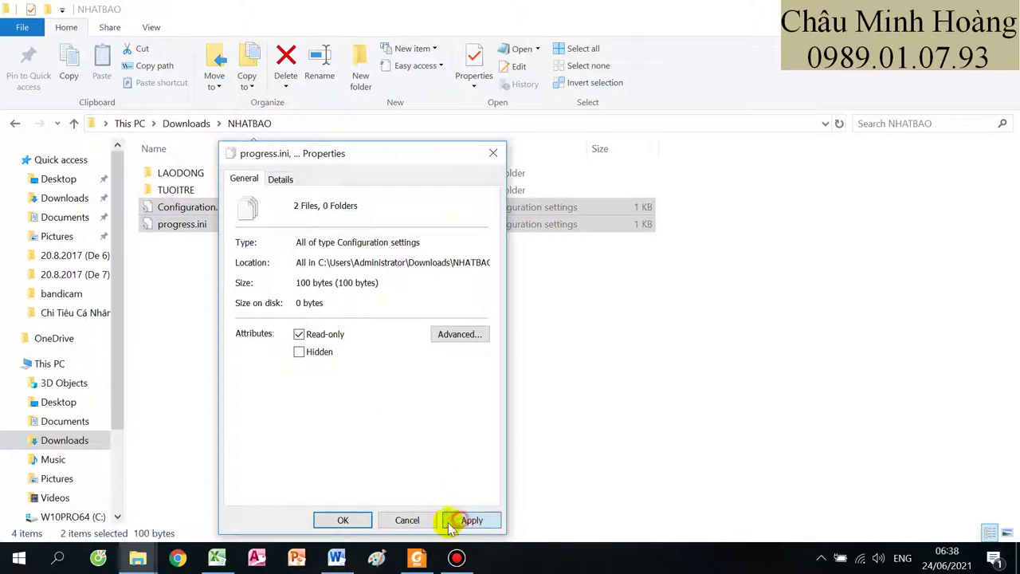
# Step: Confirm the Read-only attribute for the two INI files, switch to Foxit Reader and go to section B (Word) of the exam PDF
pyautogui.click(343, 520)
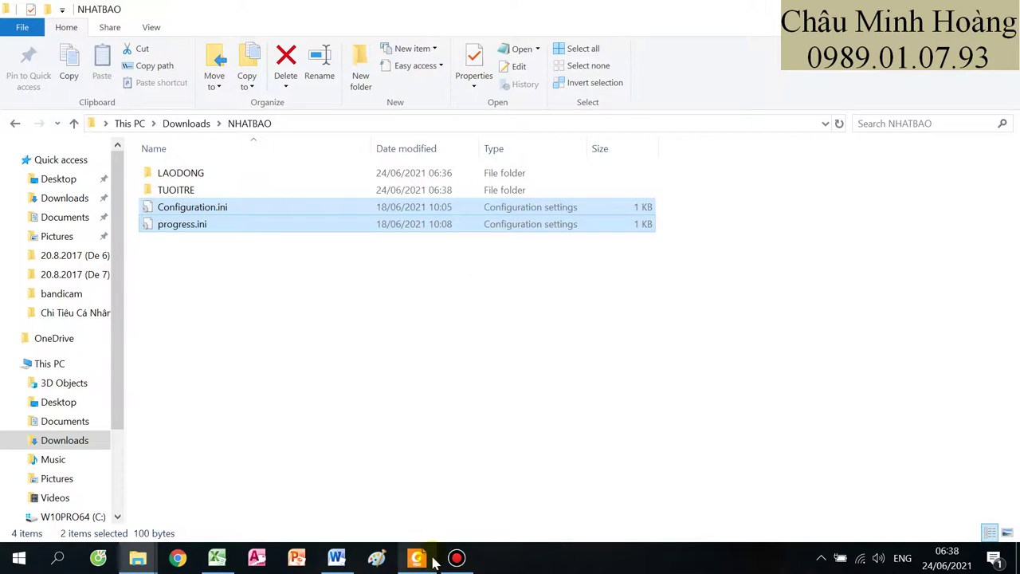
pyautogui.click(417, 558)
pyautogui.click(435, 561)
pyautogui.click(456, 558)
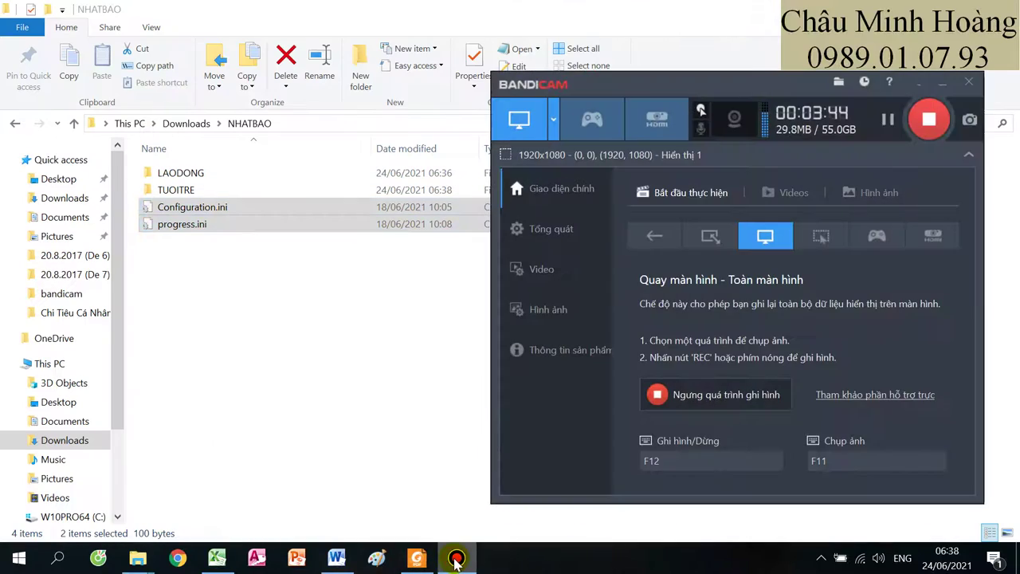
pyautogui.click(456, 560)
pyautogui.click(417, 558)
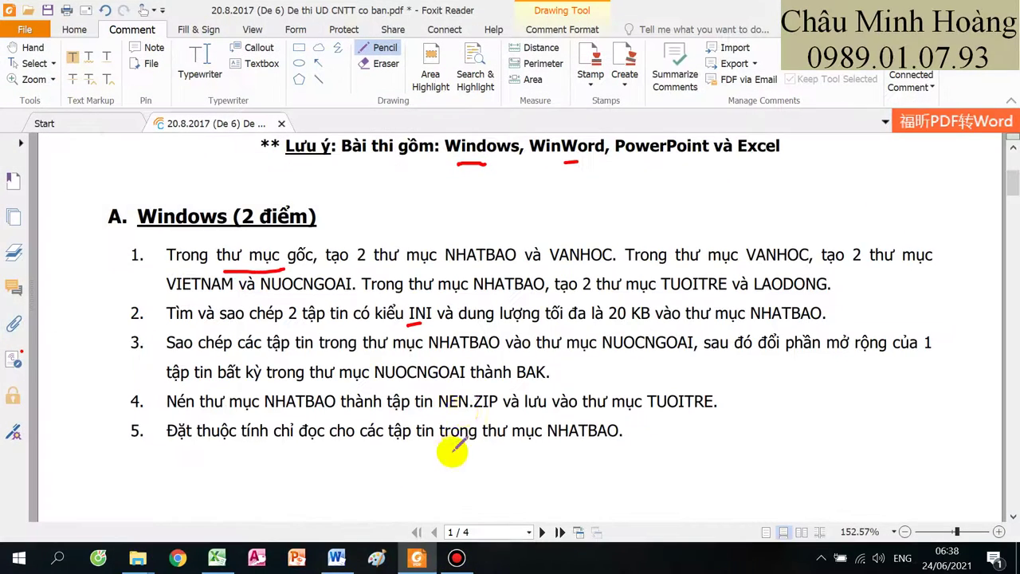
pyautogui.scroll(-1, 471, 405)
pyautogui.scroll(-5, 479, 375)
pyautogui.scroll(-6, 484, 346)
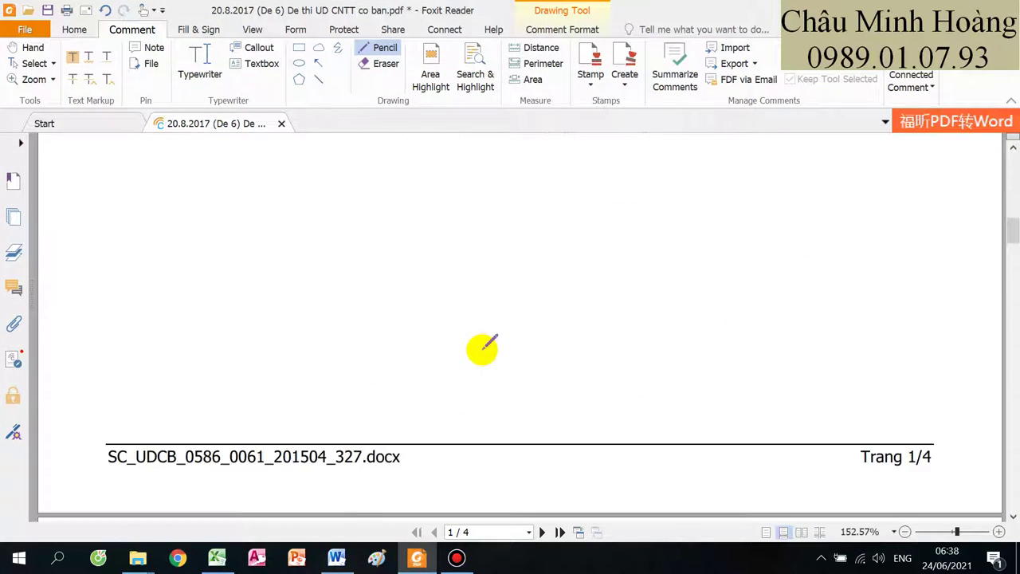
pyautogui.scroll(-3, 483, 344)
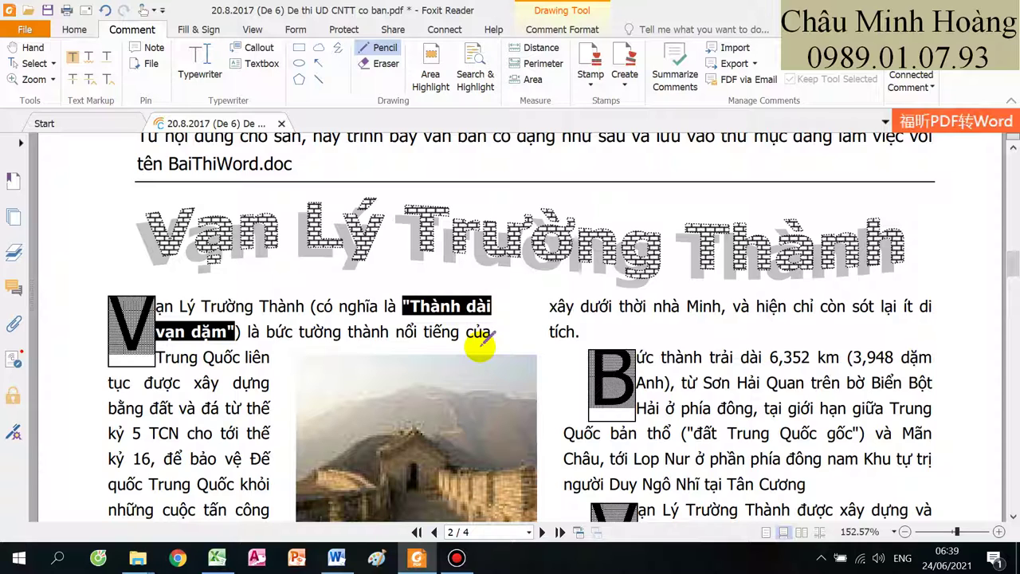
# Step: Mark the WordArt title, the shaded phrase "Thành dài vạn dặm" and the first drop cap on page 2 with the Pencil
pyautogui.click(917, 234)
pyautogui.scroll(-2, 917, 254)
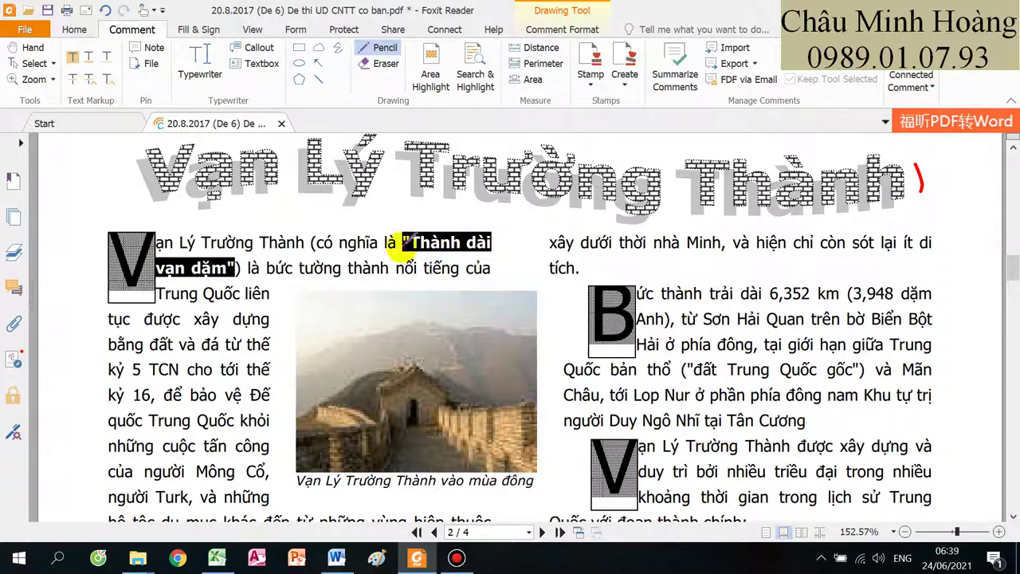
pyautogui.moveTo(438, 224); pyautogui.dragTo(447, 245)
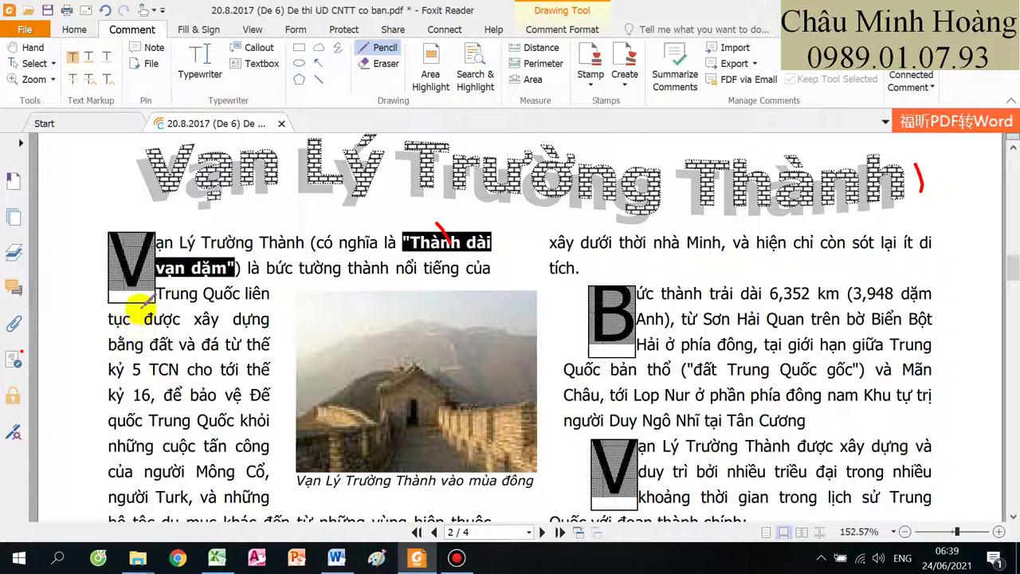
pyautogui.moveTo(84, 229); pyautogui.dragTo(102, 266)
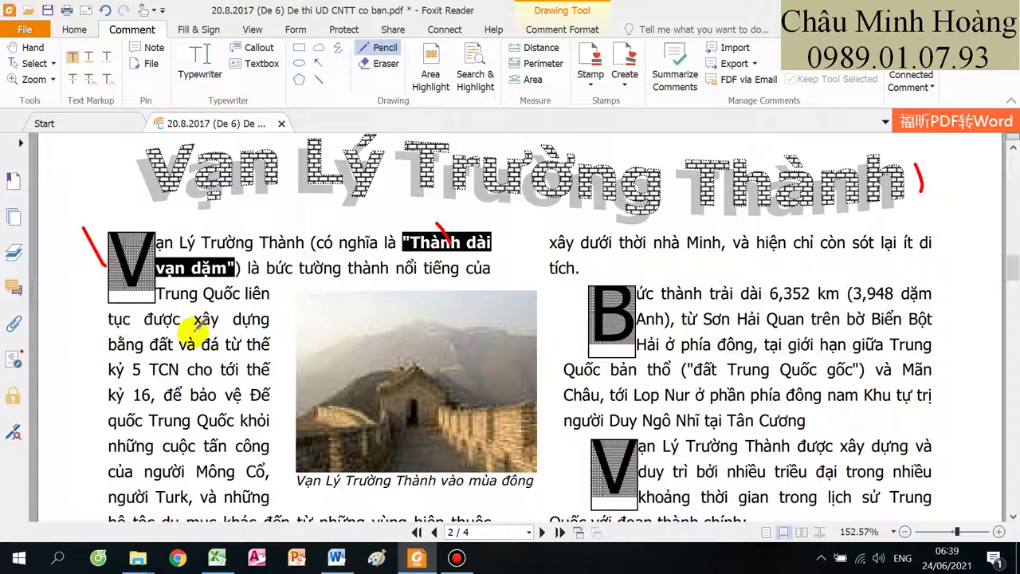
# Step: Mark the Great Wall picture, the second-column text and the grey numbered list on page 2 with Pencil strokes
pyautogui.scroll(-2, 430, 345)
pyautogui.scroll(-3, 586, 413)
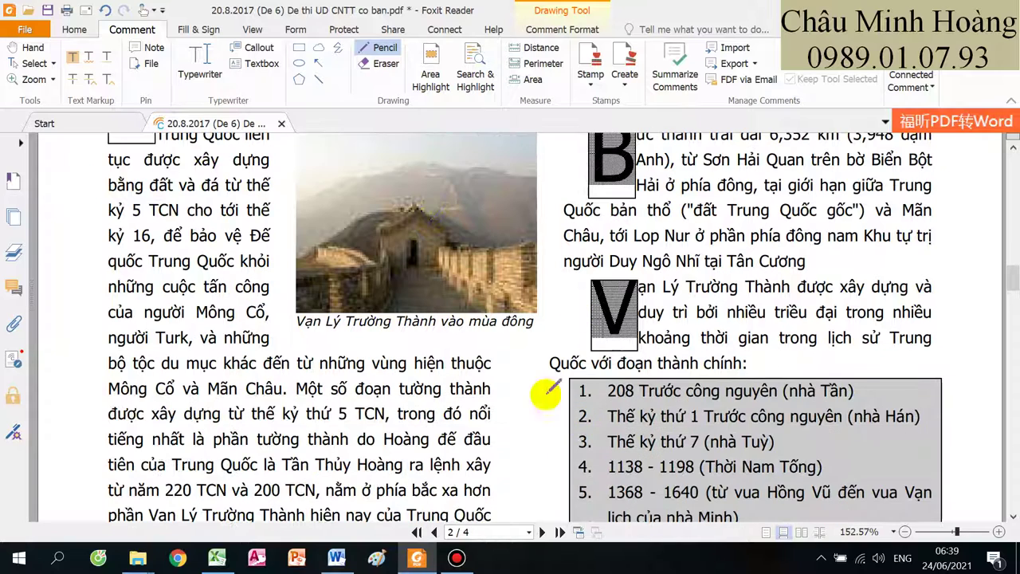
pyautogui.scroll(2, 267, 452)
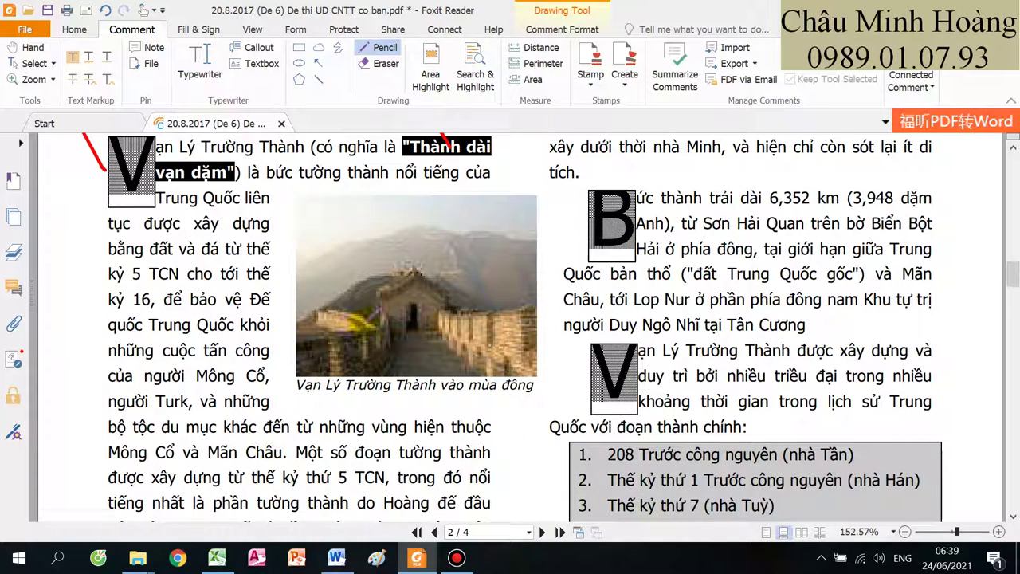
pyautogui.moveTo(393, 257); pyautogui.dragTo(433, 331)
pyautogui.moveTo(821, 303); pyautogui.dragTo(821, 305)
pyautogui.scroll(-3, 821, 303)
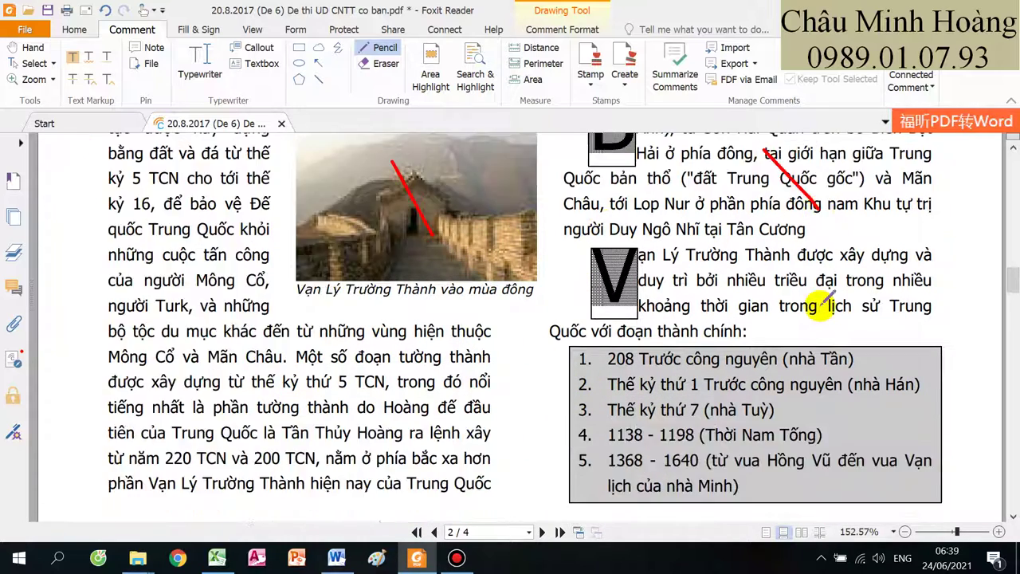
pyautogui.moveTo(761, 327); pyautogui.dragTo(793, 391)
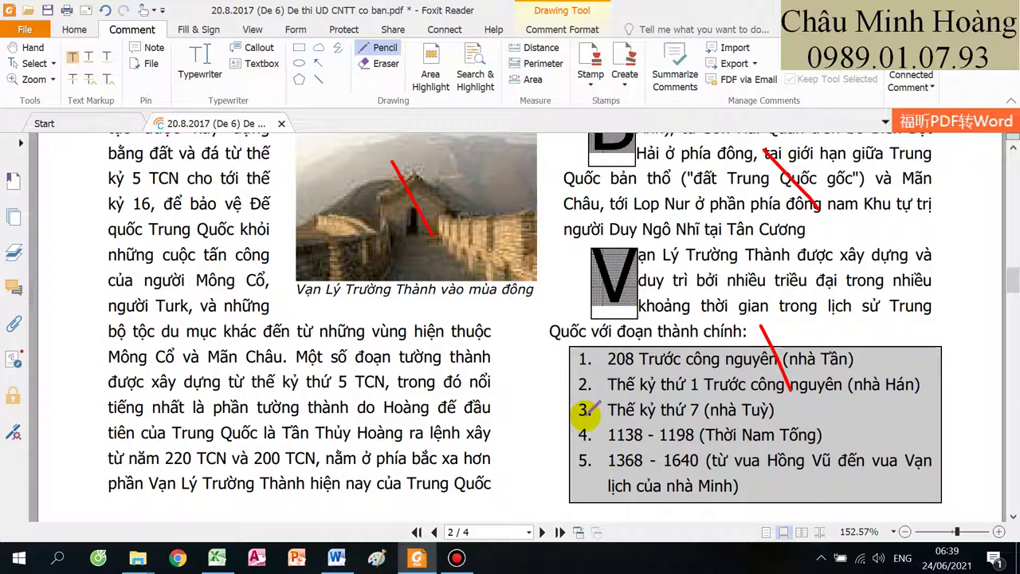
# Step: Mark the wave-shaped "Các tin khác" box and its dotted tab leaders before the dates with Pencil strokes
pyautogui.scroll(-10, 590, 409)
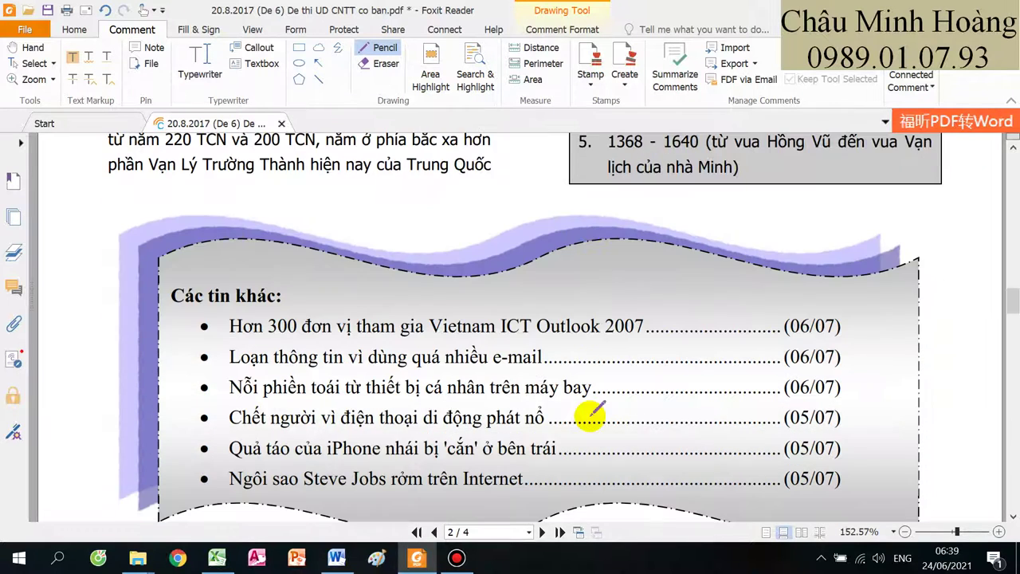
pyautogui.moveTo(900, 245); pyautogui.dragTo(955, 323)
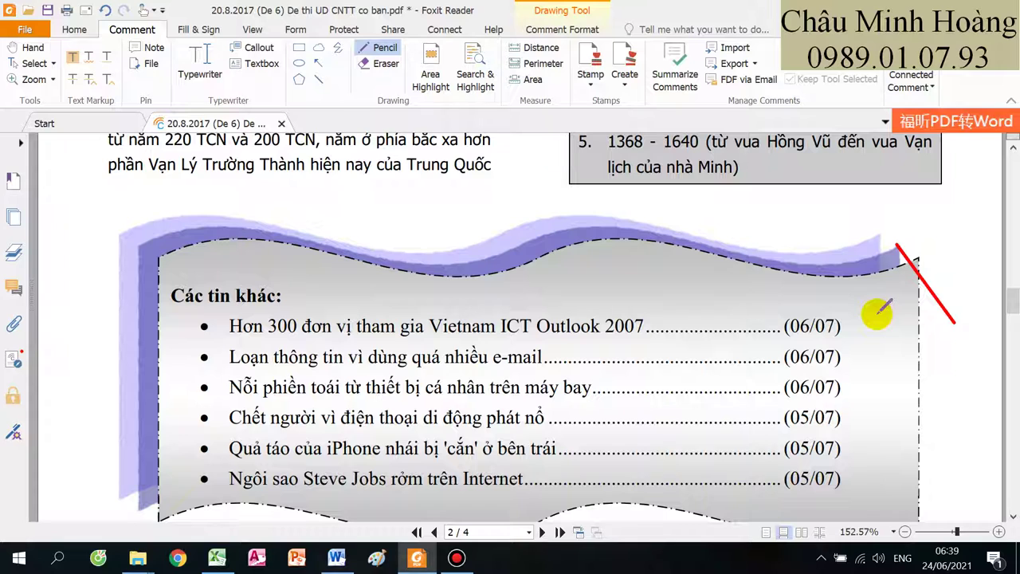
pyautogui.scroll(-3, 881, 309)
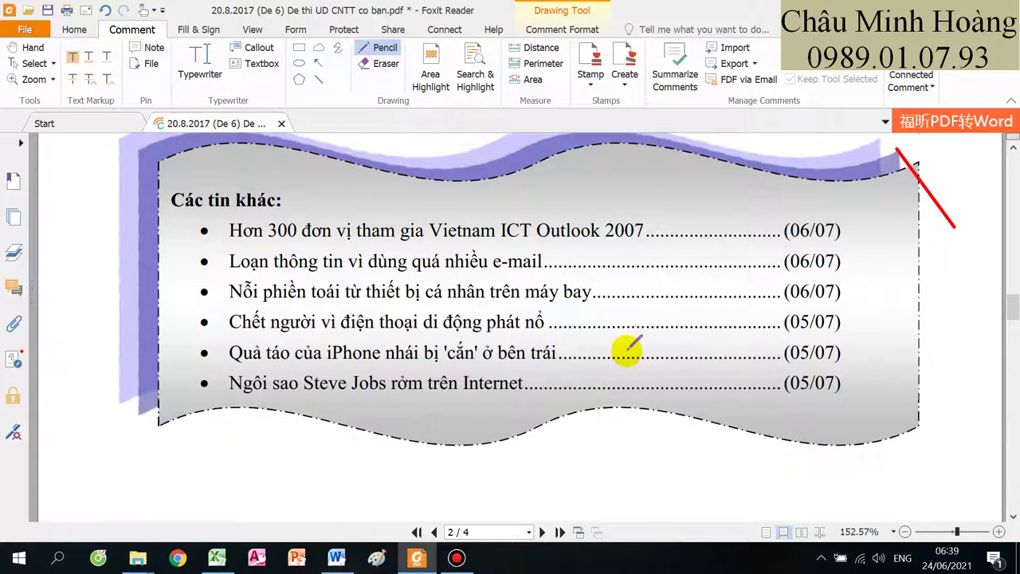
pyautogui.scroll(-10, 628, 349)
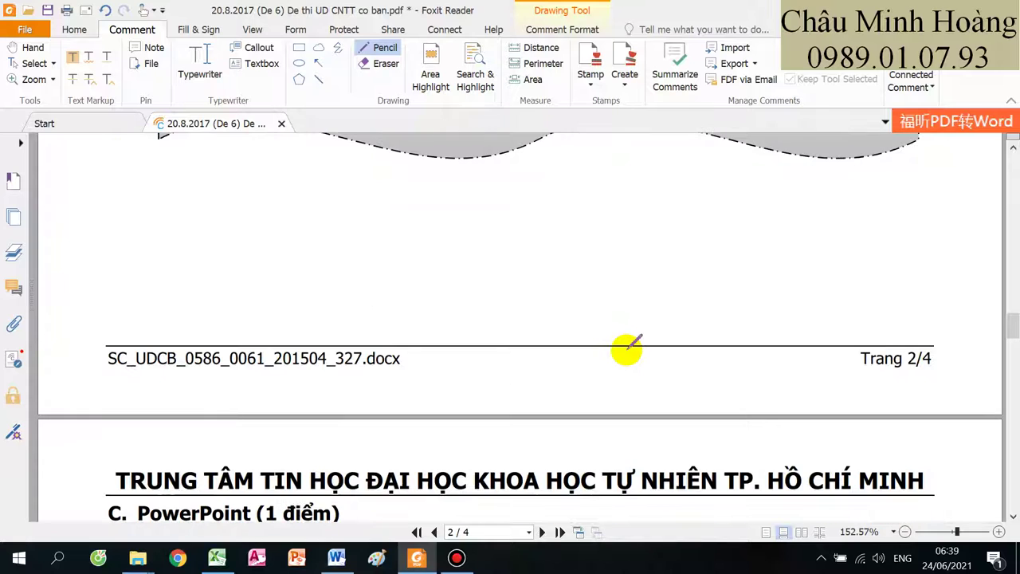
pyautogui.scroll(10, 627, 348)
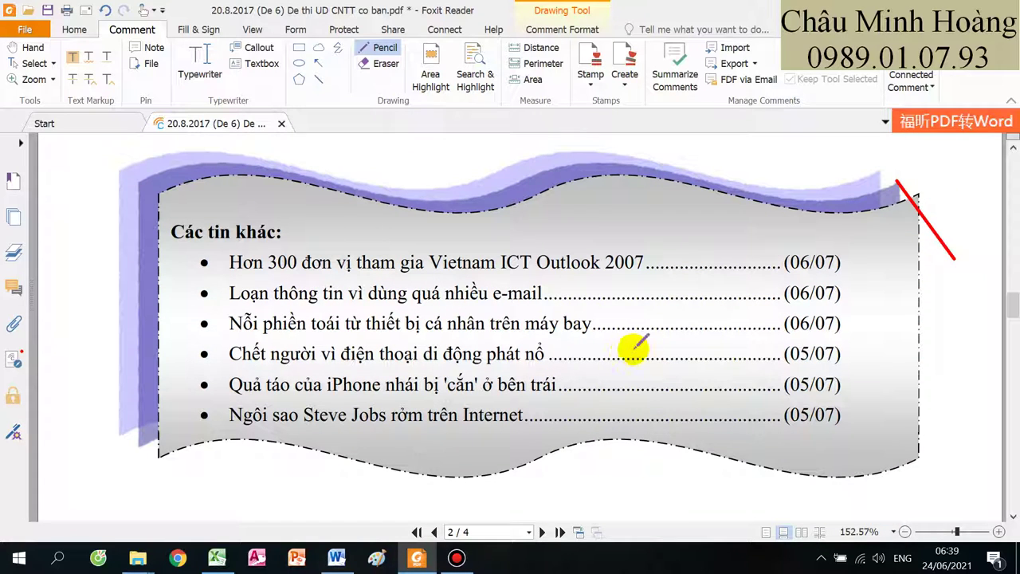
pyautogui.moveTo(769, 242); pyautogui.dragTo(776, 287)
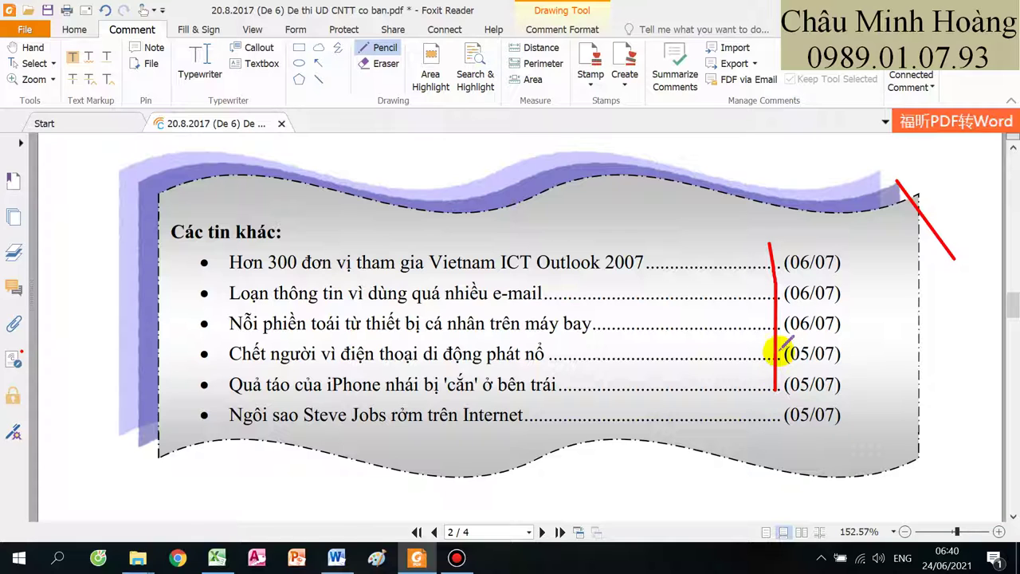
# Step: Switch to the Word document and convert the title line "Vạn Lý Trường Thành" into green bevelled WordArt with Top and Bottom text wrapping
pyautogui.scroll(10, 739, 325)
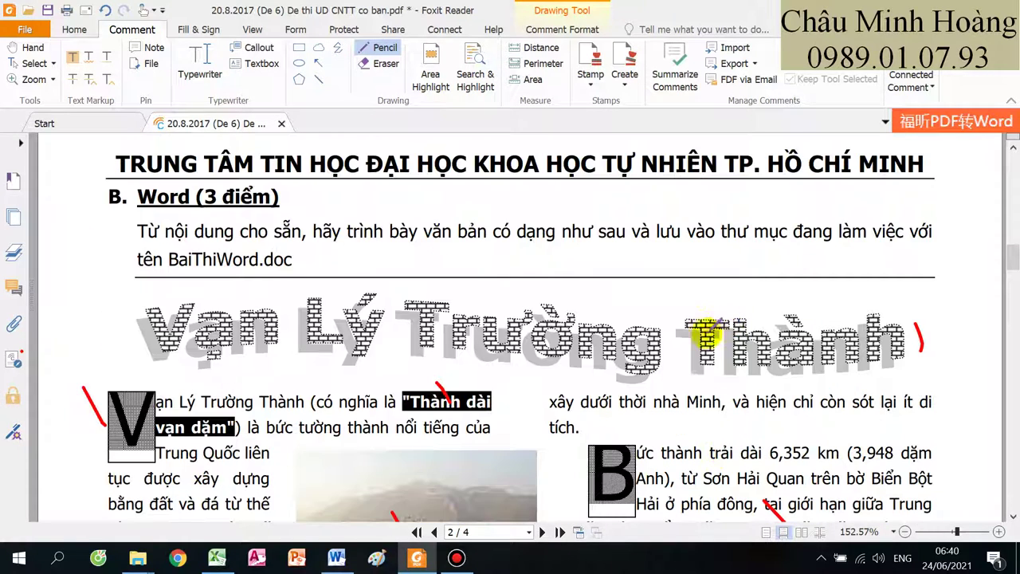
pyautogui.click(336, 557)
pyautogui.scroll(3, 463, 387)
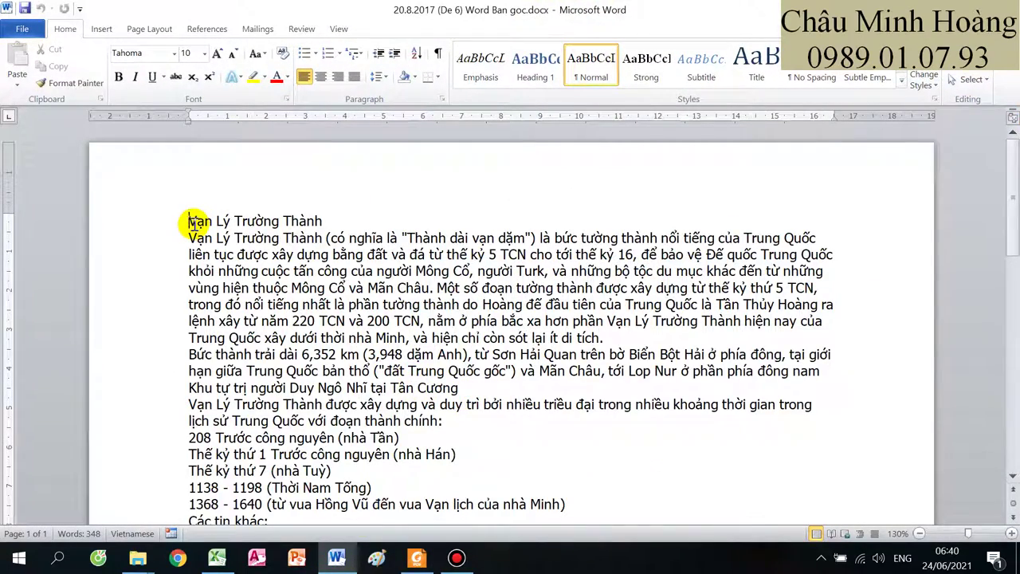
pyautogui.moveTo(191, 223); pyautogui.dragTo(327, 217)
pyautogui.click(116, 34)
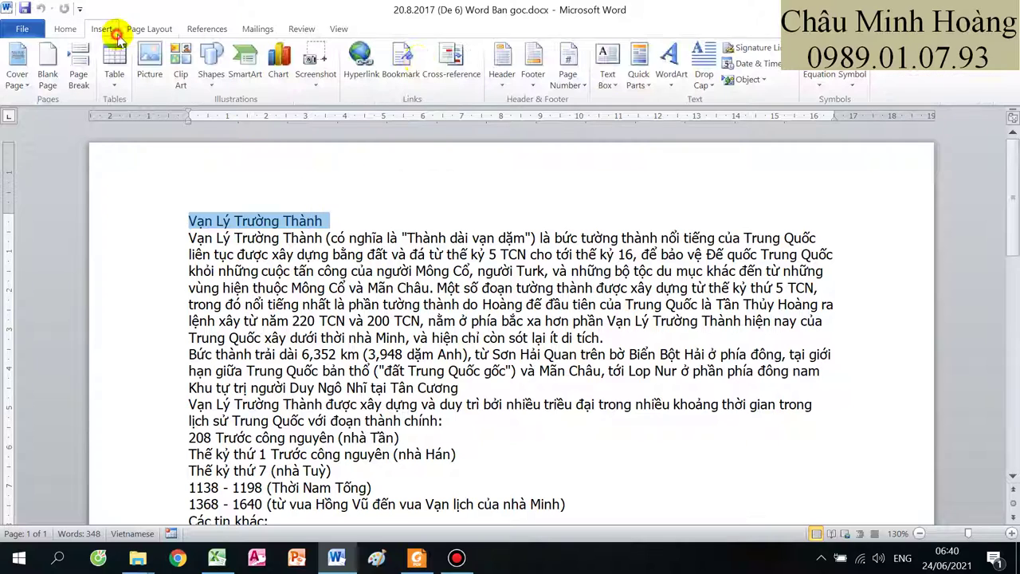
pyautogui.click(671, 70)
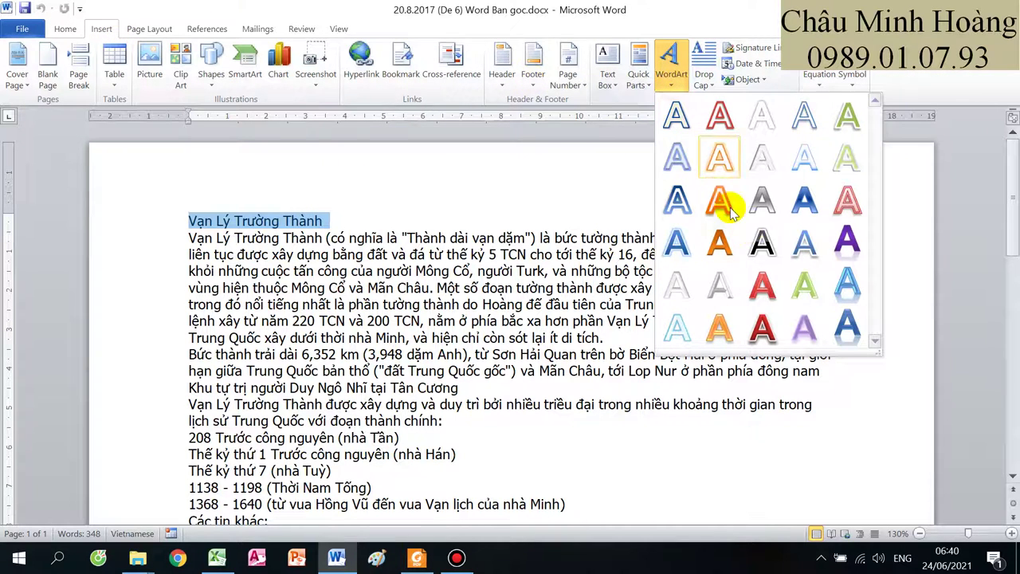
pyautogui.click(807, 282)
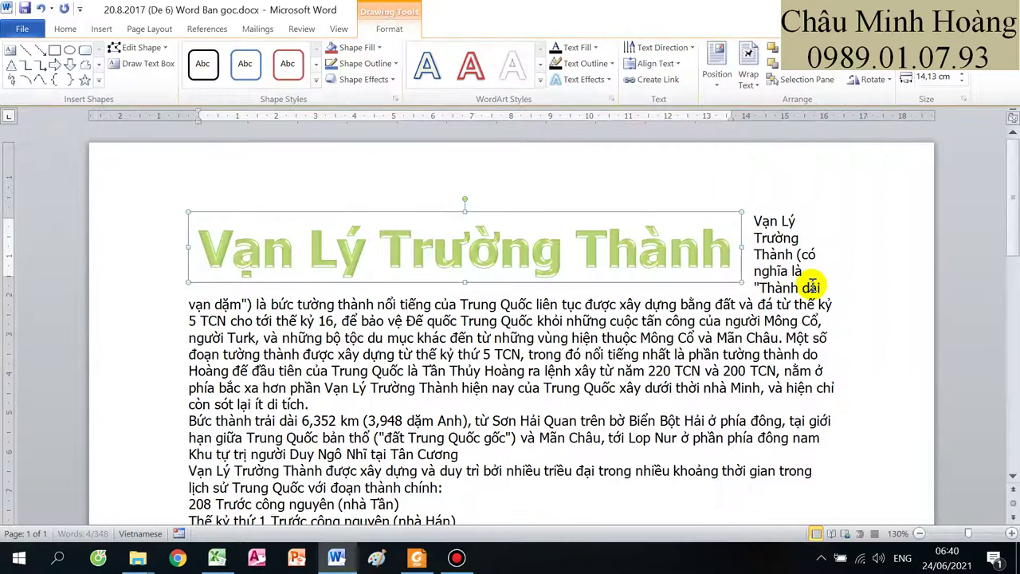
pyautogui.click(748, 70)
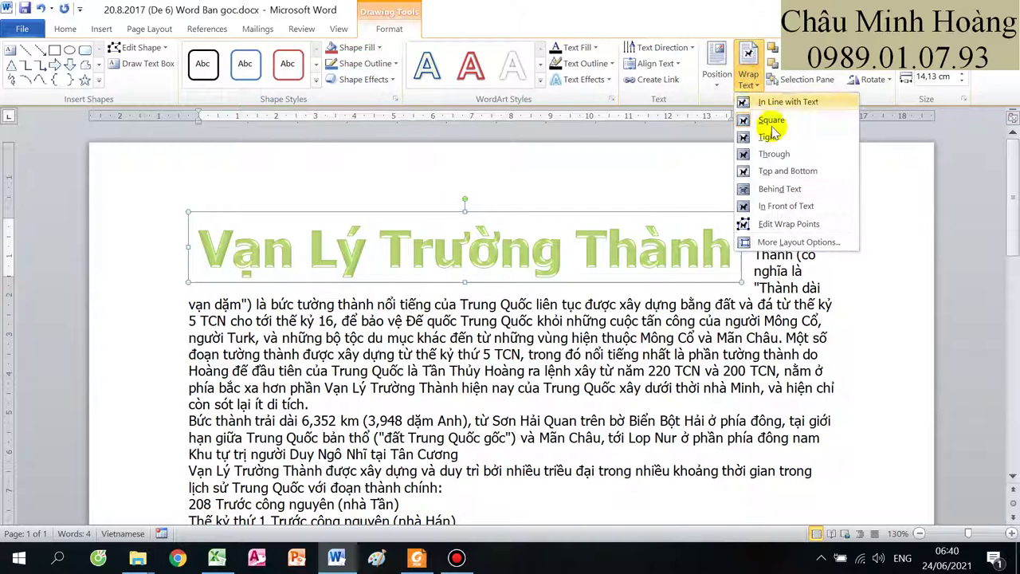
pyautogui.click(785, 171)
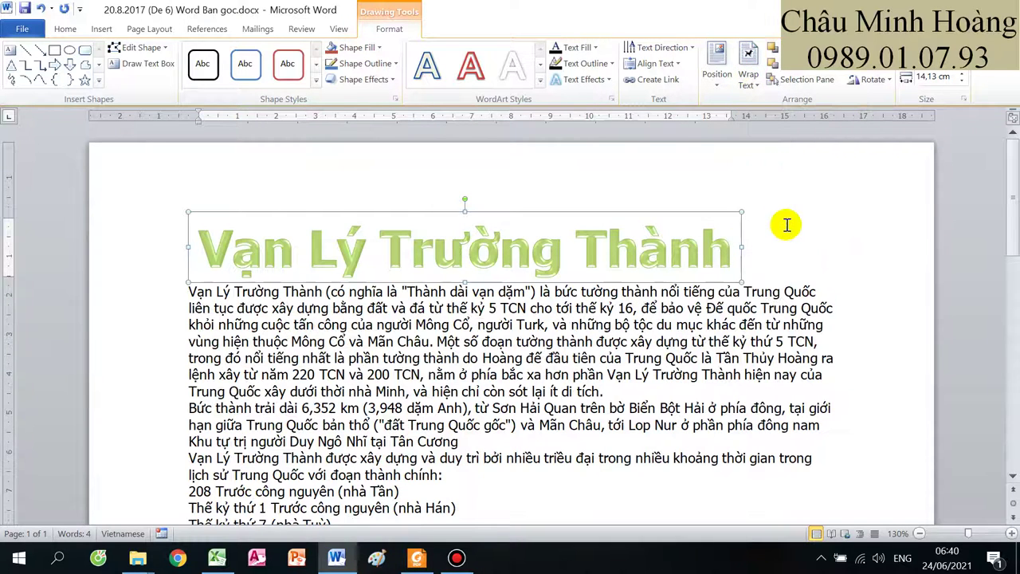
# Step: Apply a wave-shaped Transform warp to the WordArt title and enlarge it to about 17.6 cm wide
pyautogui.moveTo(695, 253); pyautogui.dragTo(179, 253)
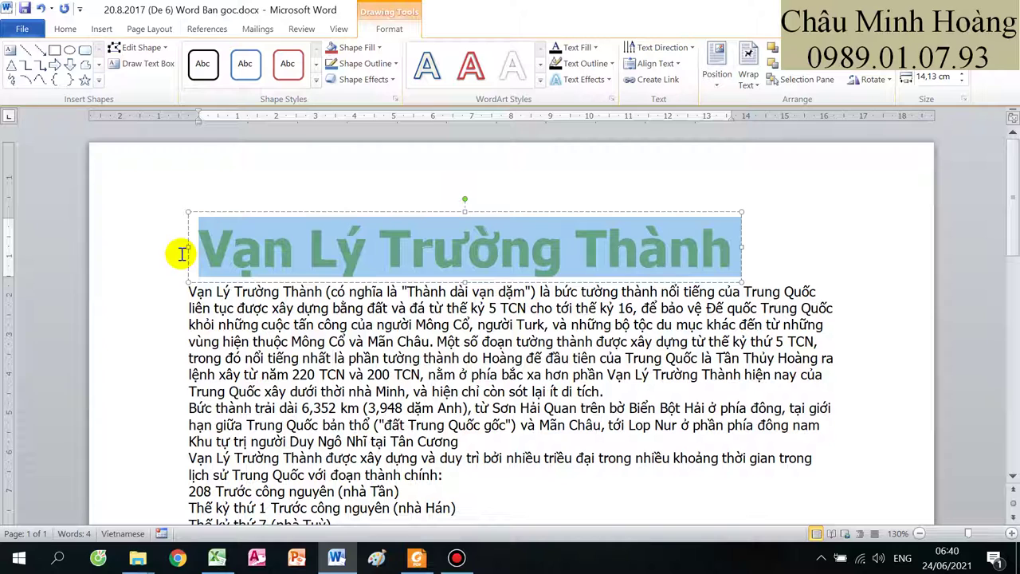
pyautogui.click(584, 80)
pyautogui.moveTo(599, 269)
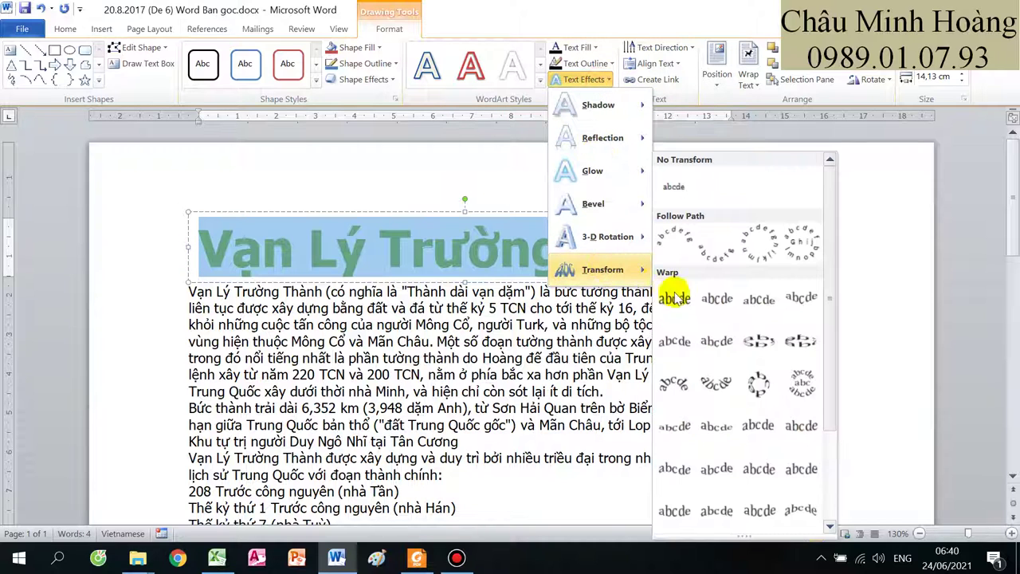
pyautogui.click(716, 471)
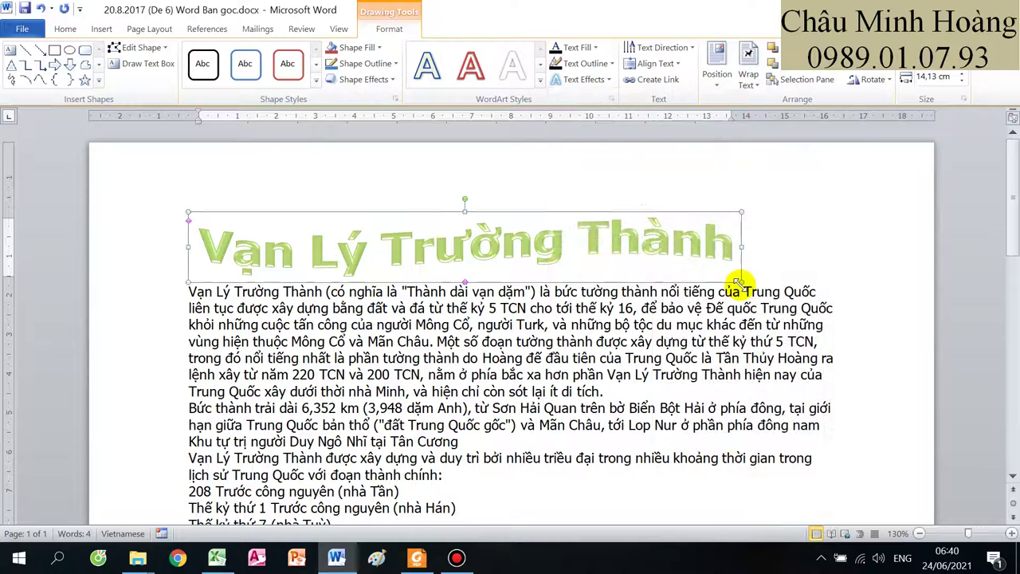
pyautogui.moveTo(740, 281); pyautogui.dragTo(870, 293)
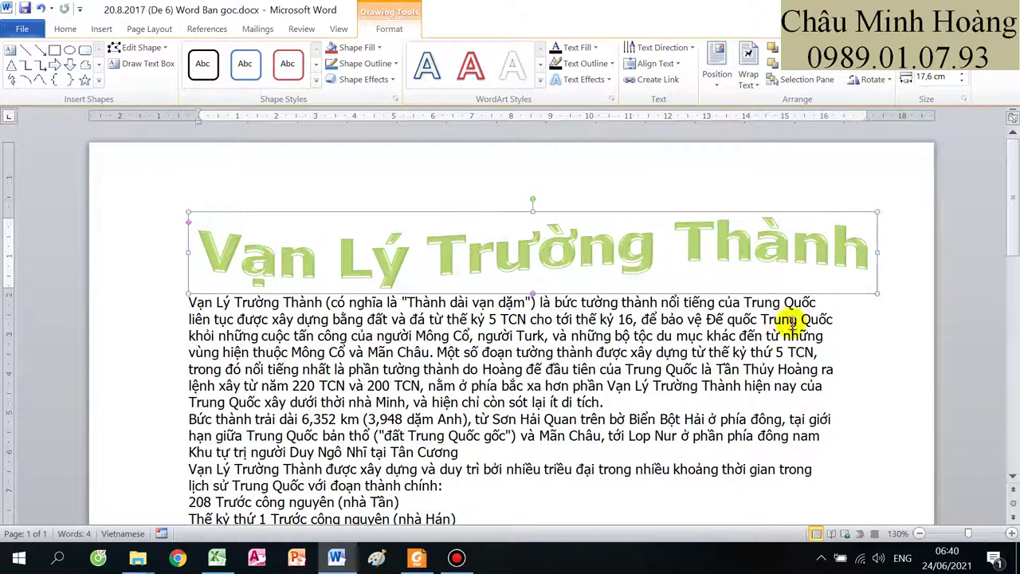
# Step: Check the title in the PDF sample and apply an outer shadow offset to the right to the WordArt title
pyautogui.click(417, 558)
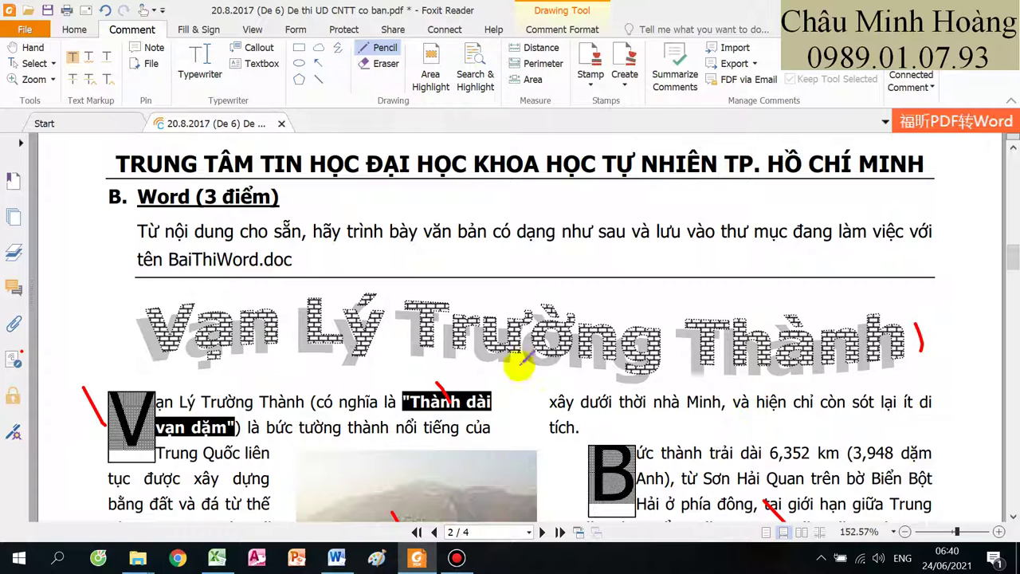
pyautogui.hotkey('alt', 'Tab')
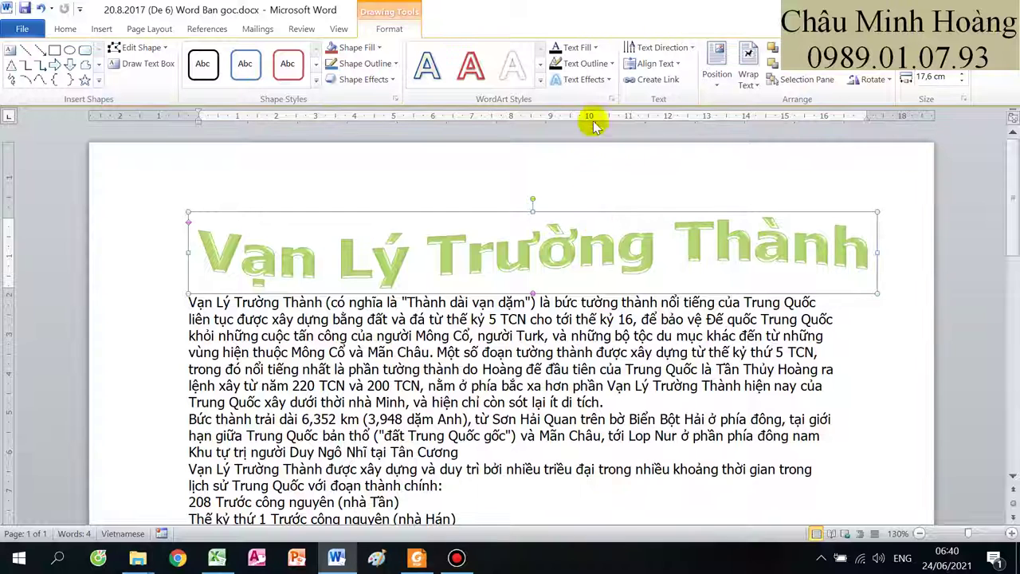
pyautogui.click(594, 80)
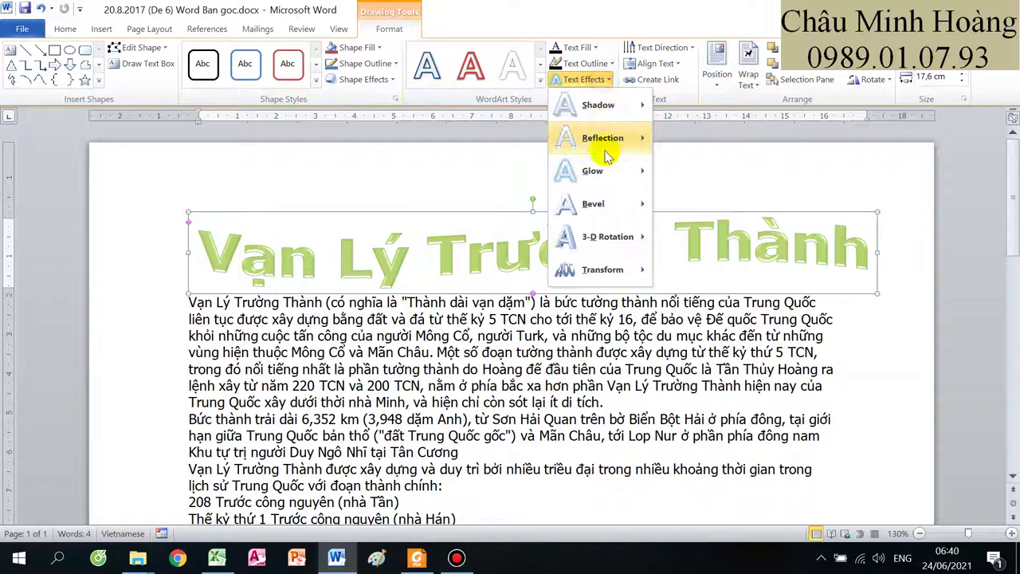
pyautogui.moveTo(611, 113)
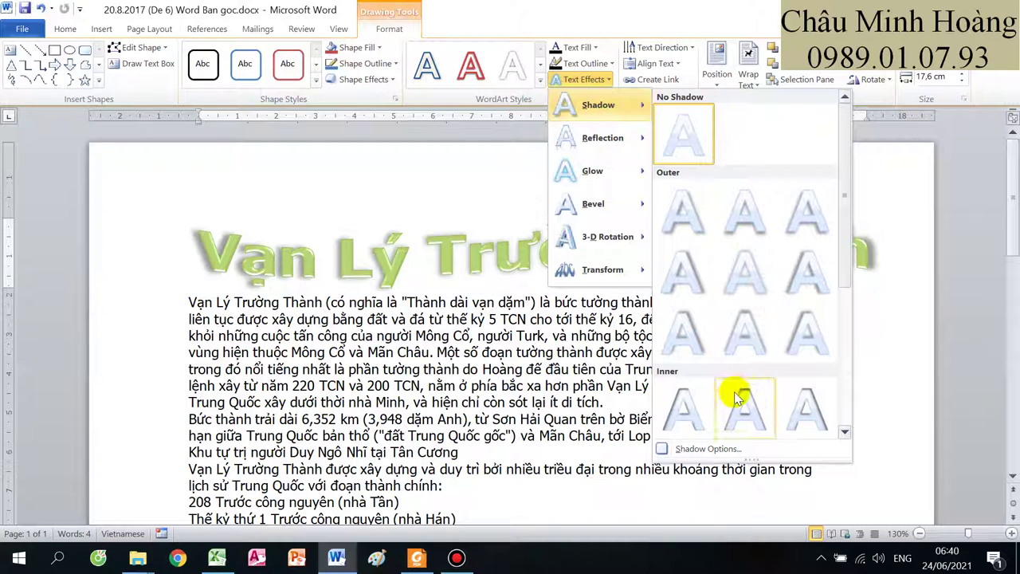
pyautogui.click(698, 283)
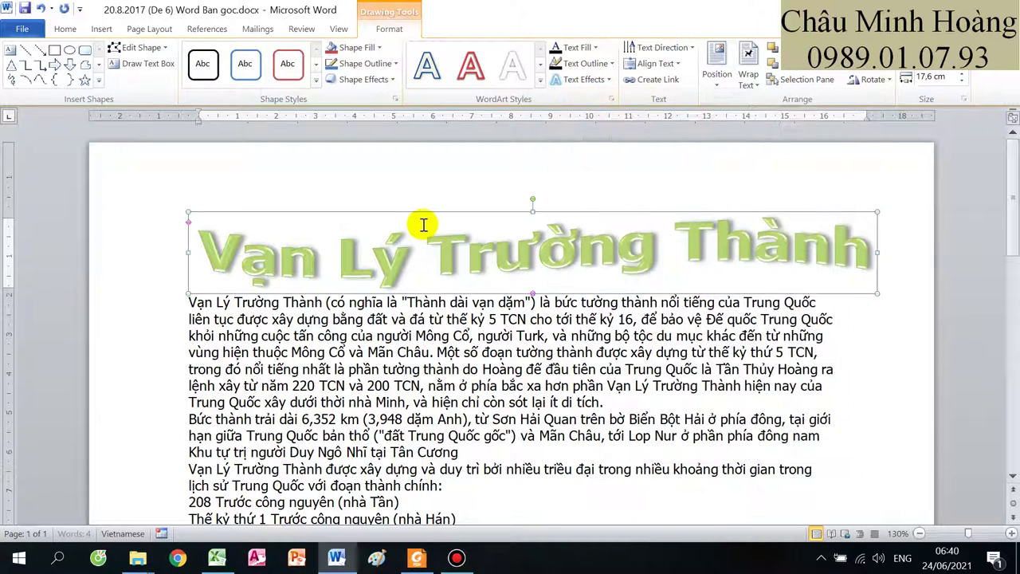
# Step: Review the detailed shadow settings of the WordArt title, including presets and transparency
pyautogui.click(583, 79)
pyautogui.moveTo(602, 106)
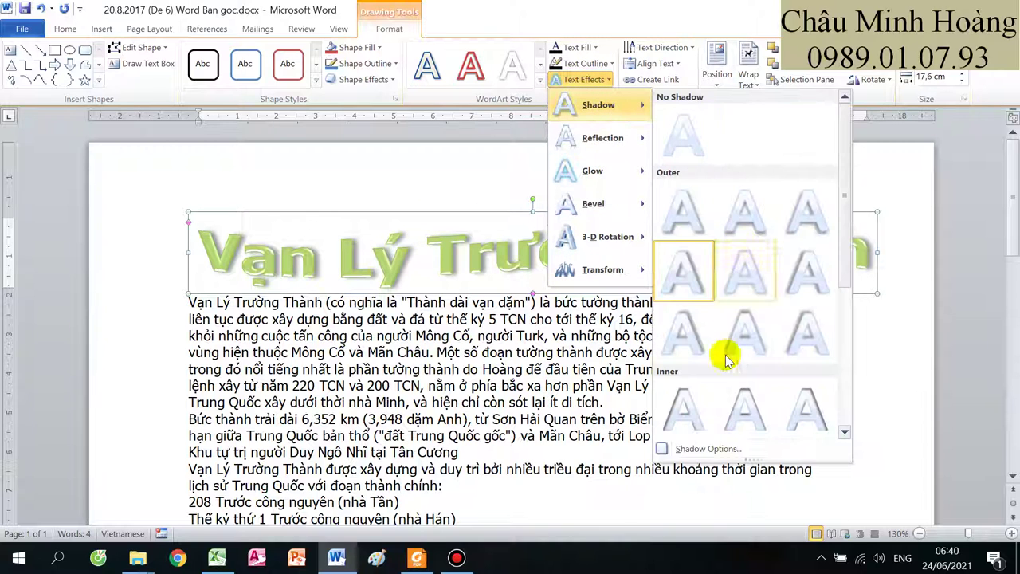
pyautogui.click(710, 449)
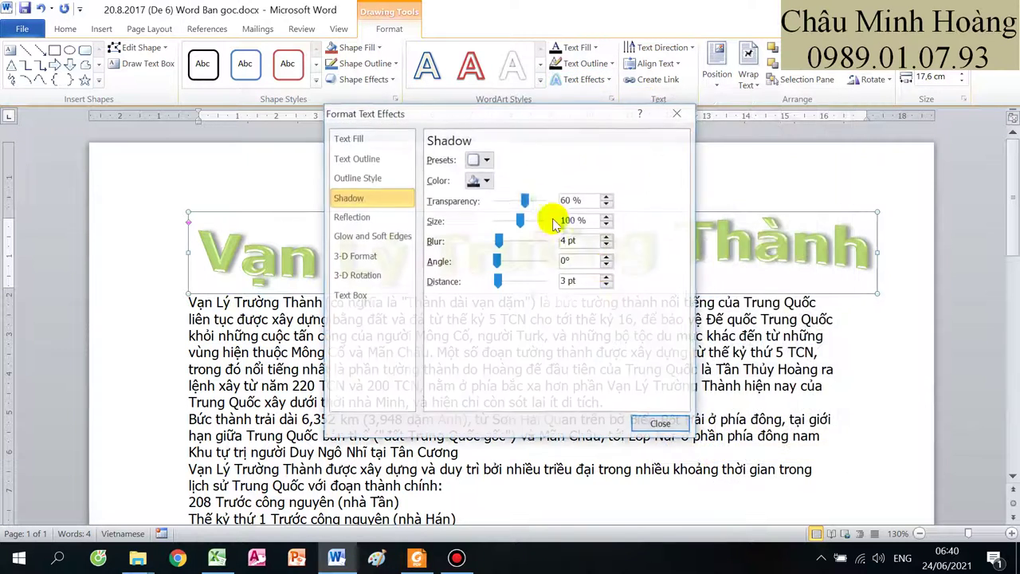
pyautogui.click(483, 160)
pyautogui.click(483, 160)
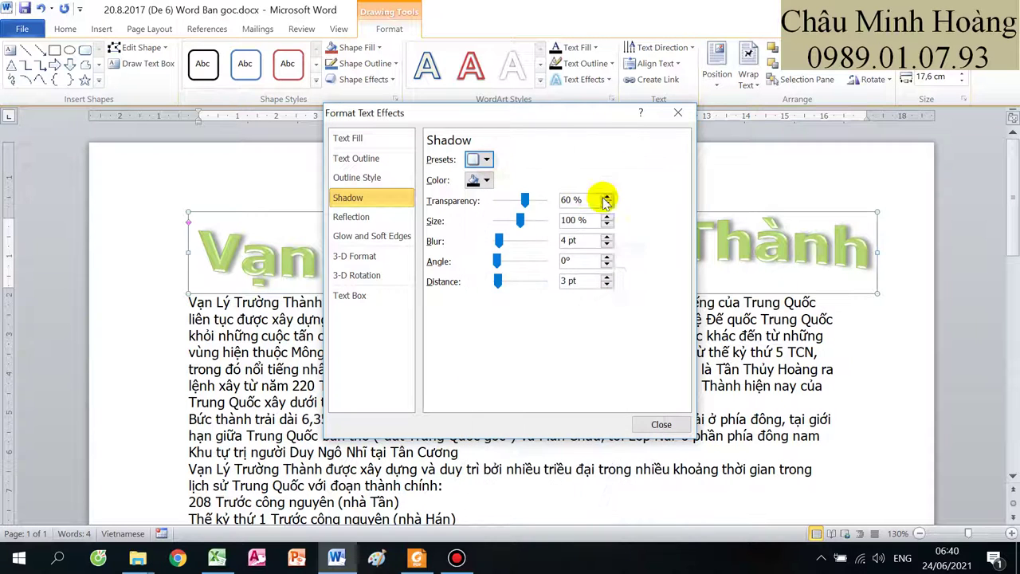
pyautogui.click(677, 113)
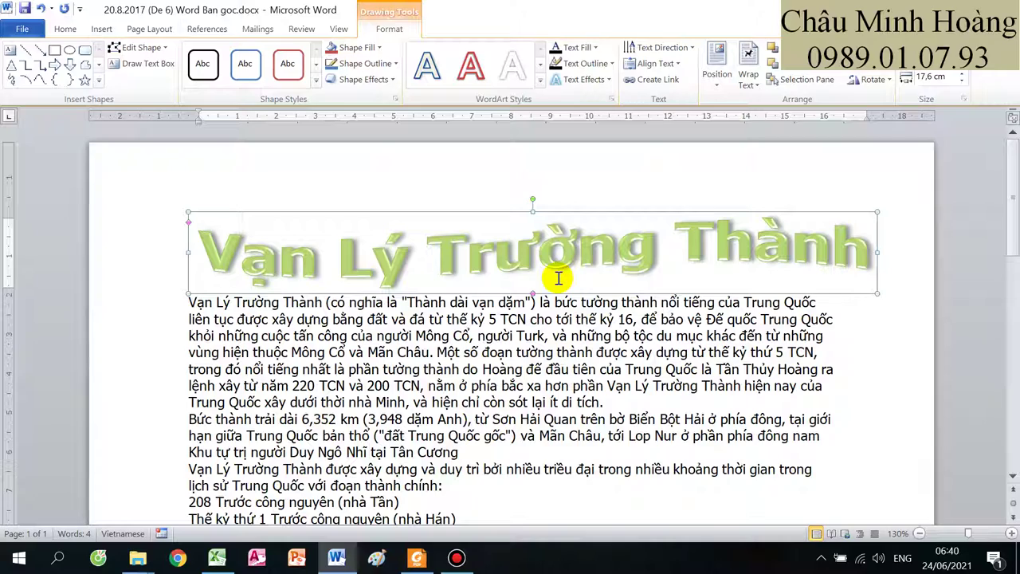
# Step: Compare the title with the PDF sample and change the WordArt title's text fill from solid to gradient
pyautogui.click(415, 558)
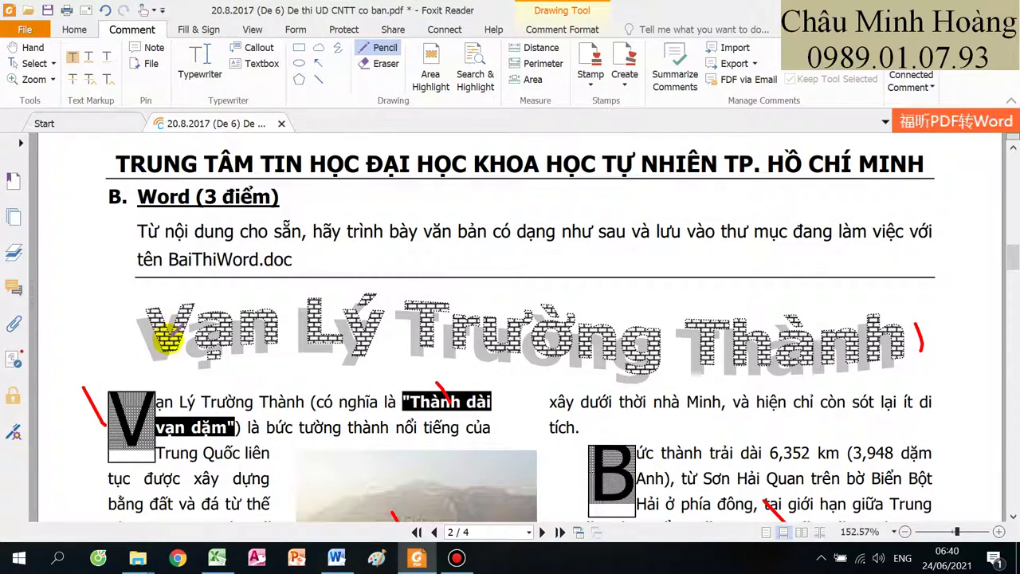
pyautogui.click(416, 558)
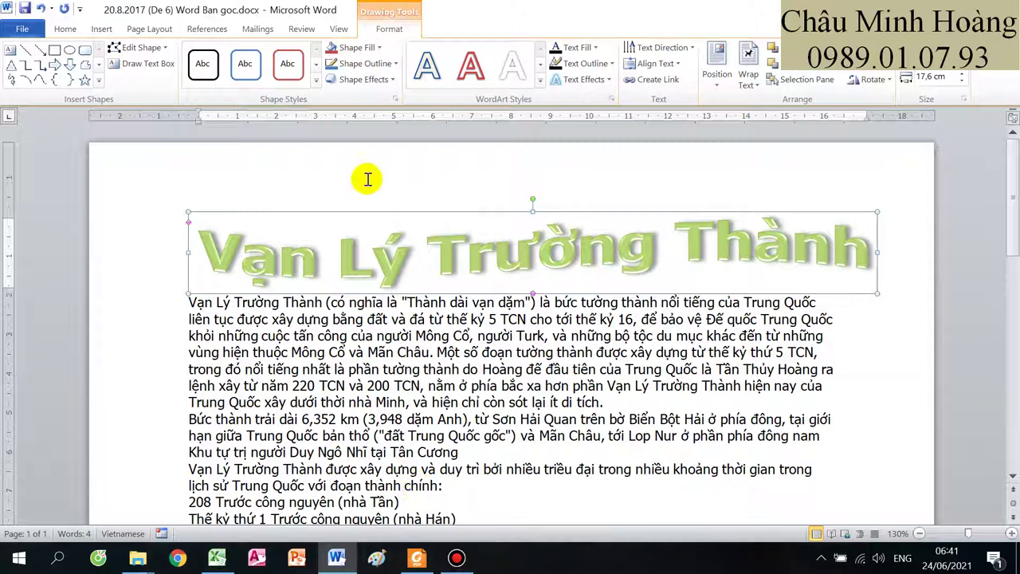
pyautogui.click(590, 49)
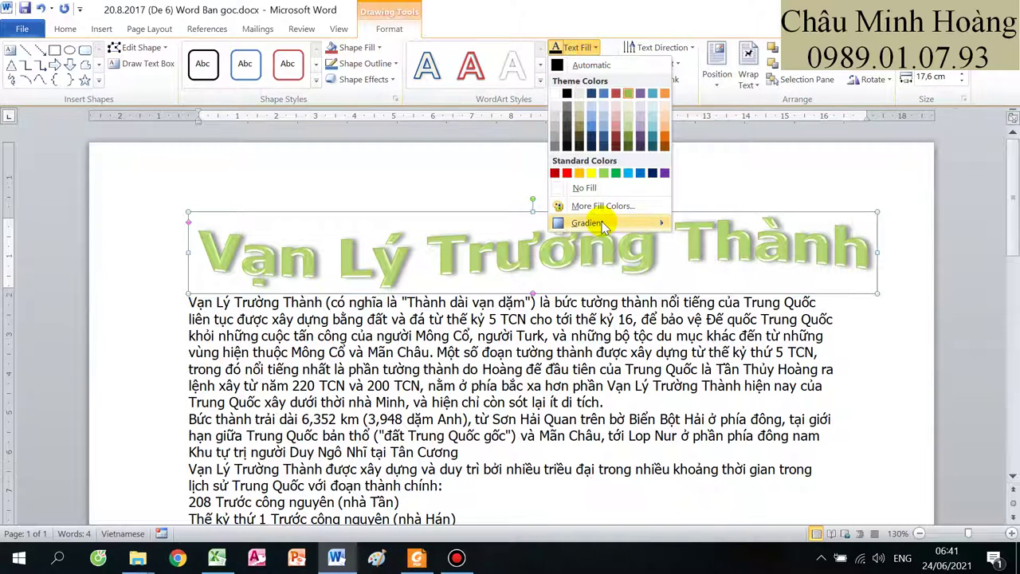
pyautogui.moveTo(604, 225)
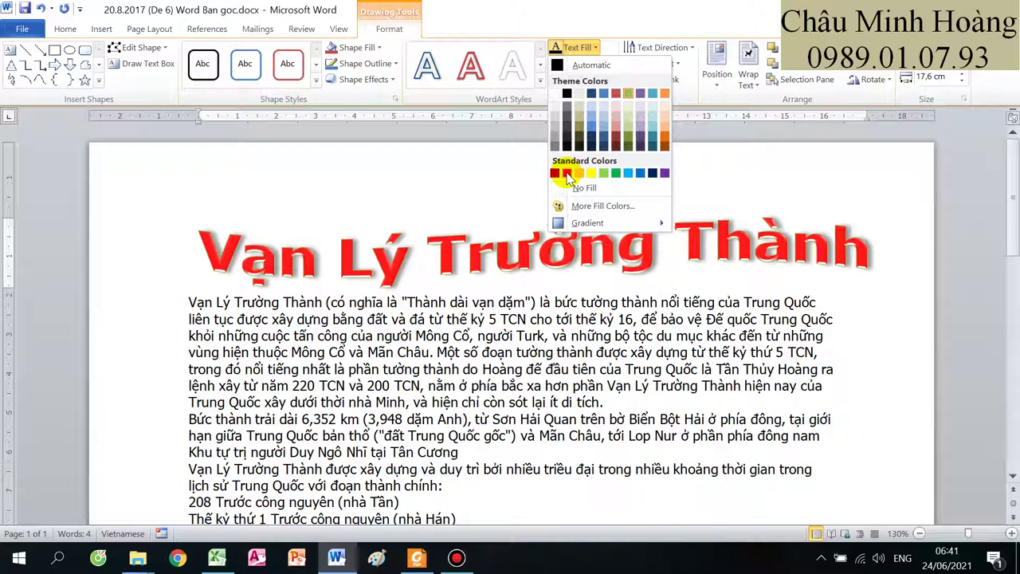
pyautogui.click(596, 48)
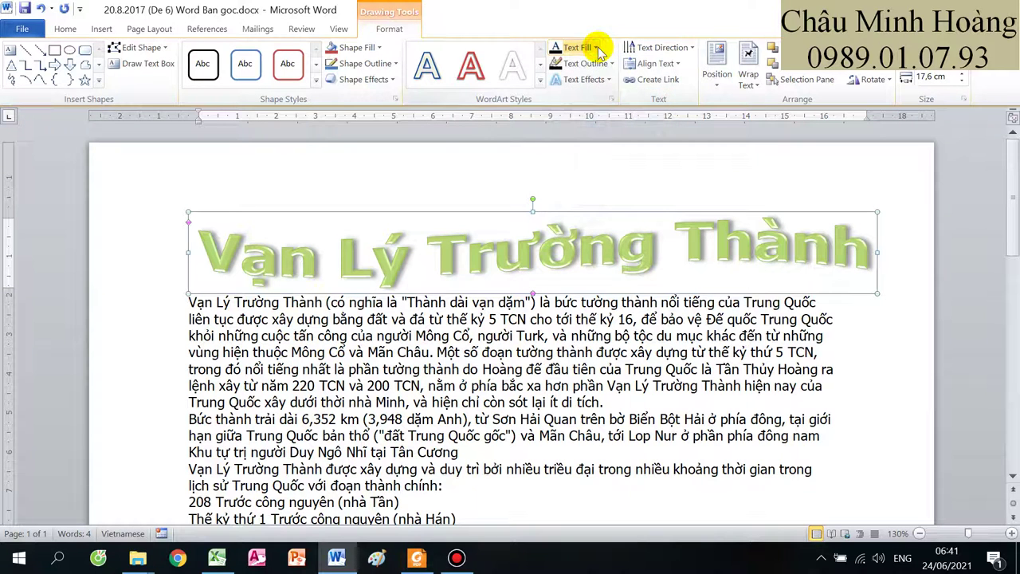
pyautogui.click(598, 49)
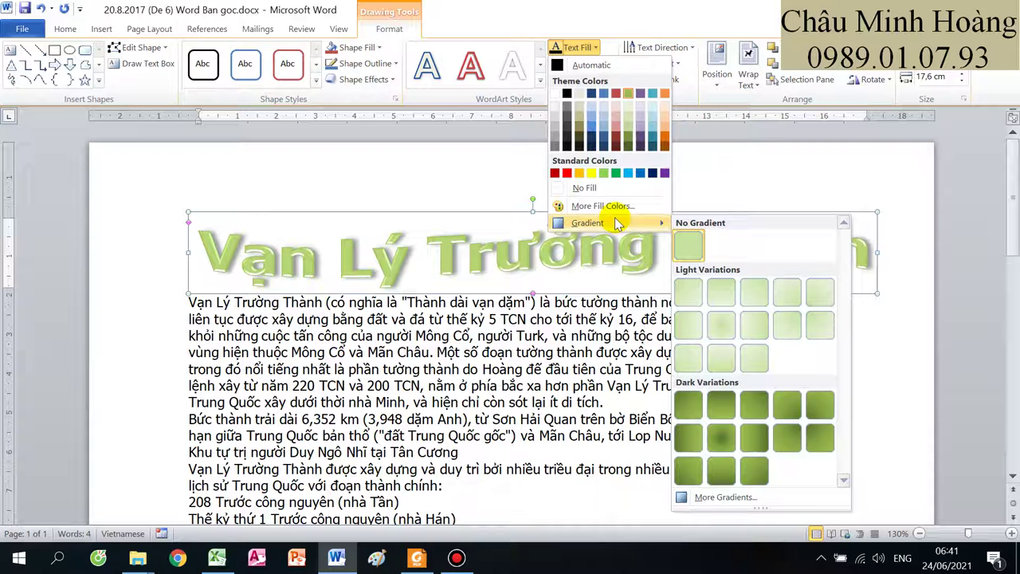
pyautogui.click(727, 496)
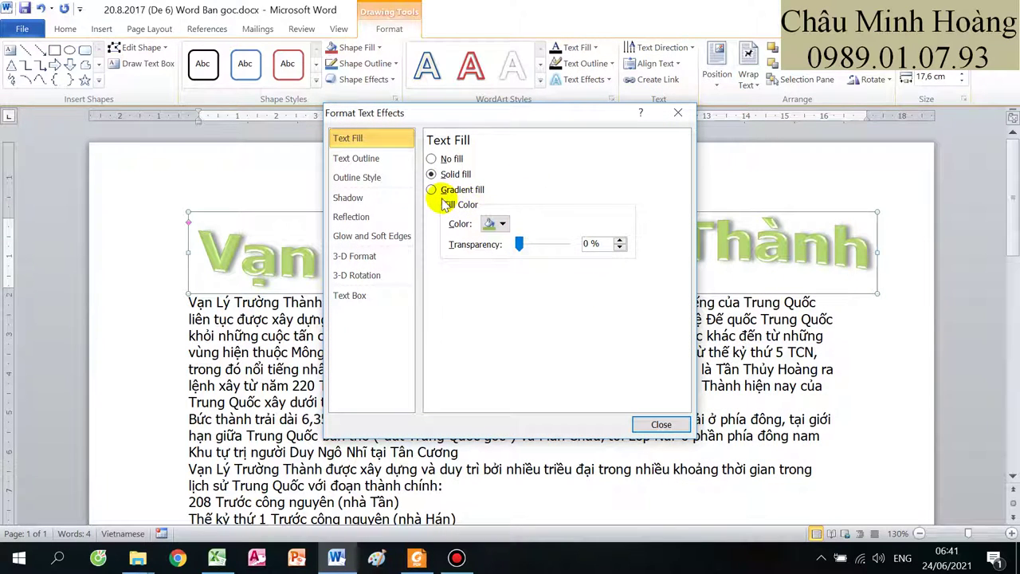
pyautogui.moveTo(393, 124); pyautogui.dragTo(525, 129)
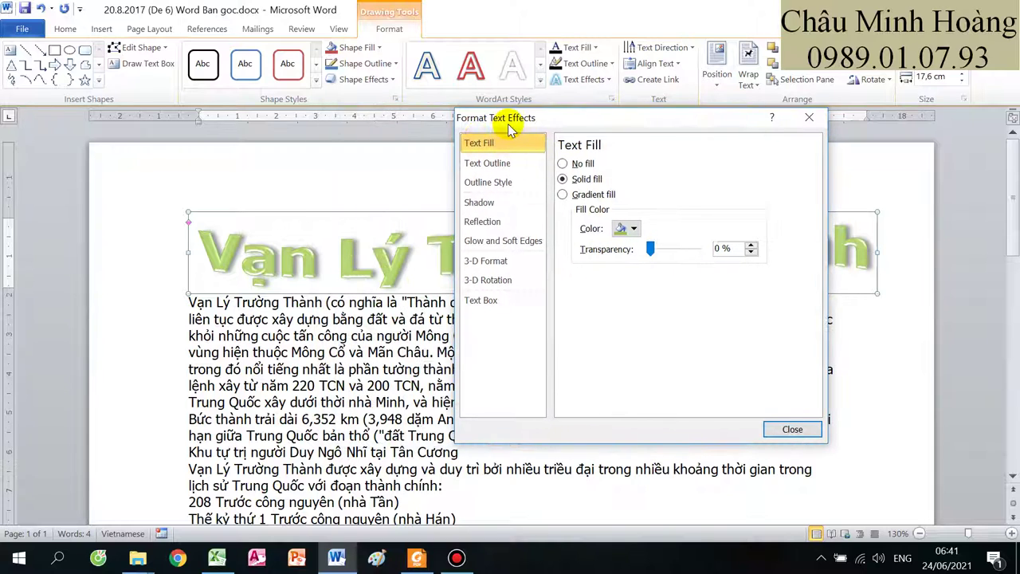
pyautogui.click(582, 163)
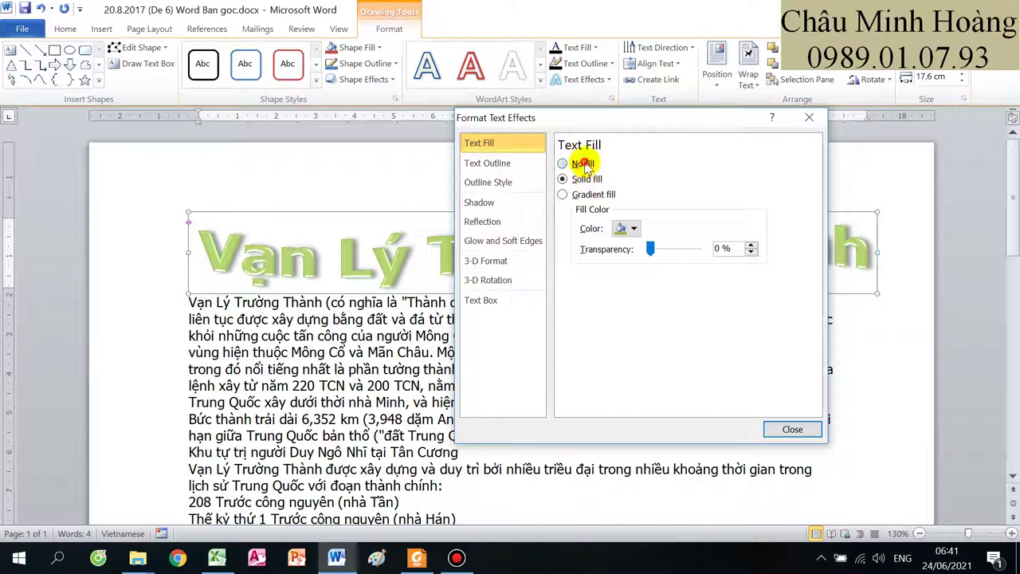
pyautogui.click(590, 200)
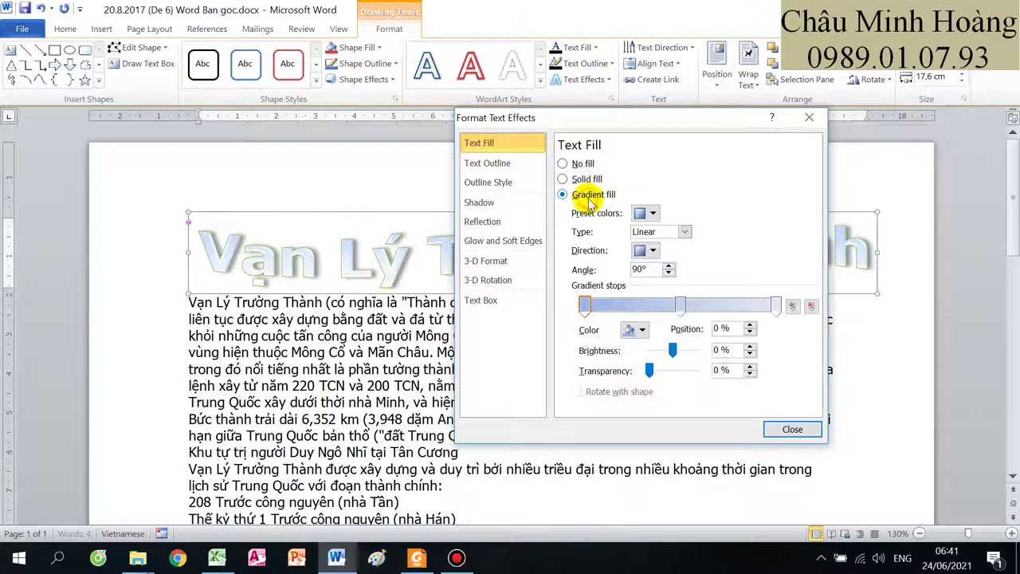
# Step: Try the gold-and-brown striped preset on the title's gradient fill with a linear direction at 90°
pyautogui.click(654, 214)
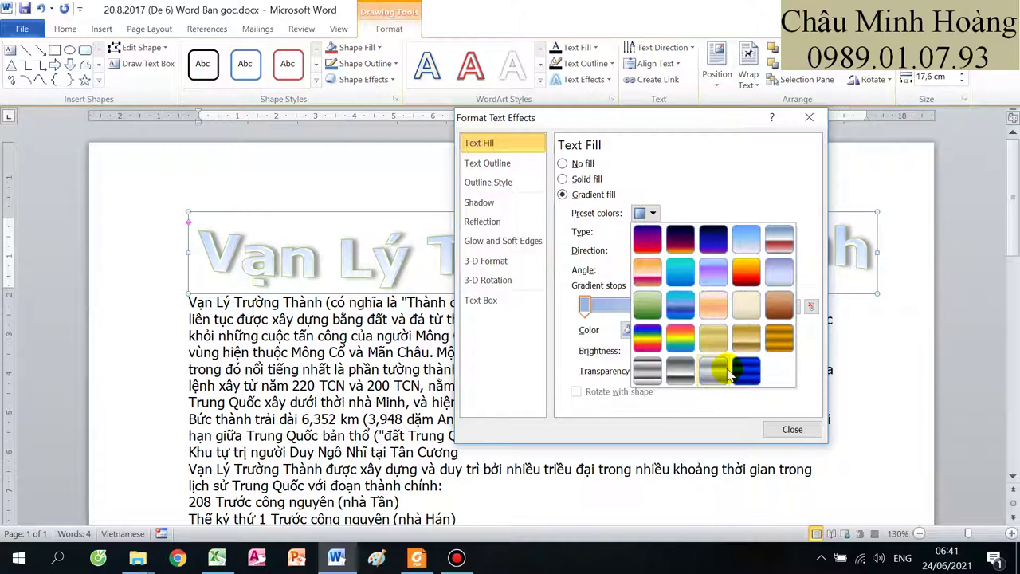
pyautogui.click(779, 338)
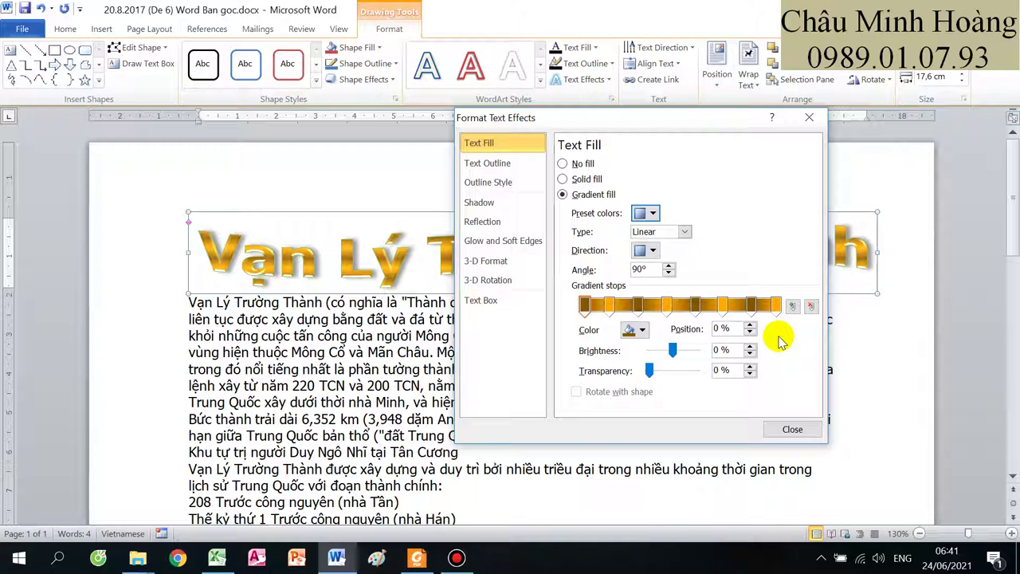
pyautogui.click(653, 251)
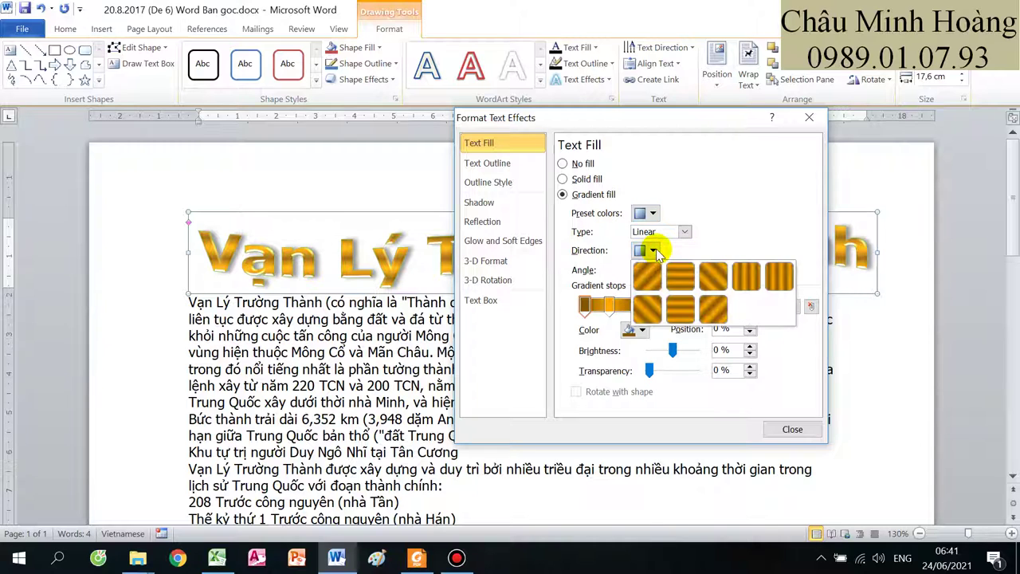
pyautogui.click(680, 276)
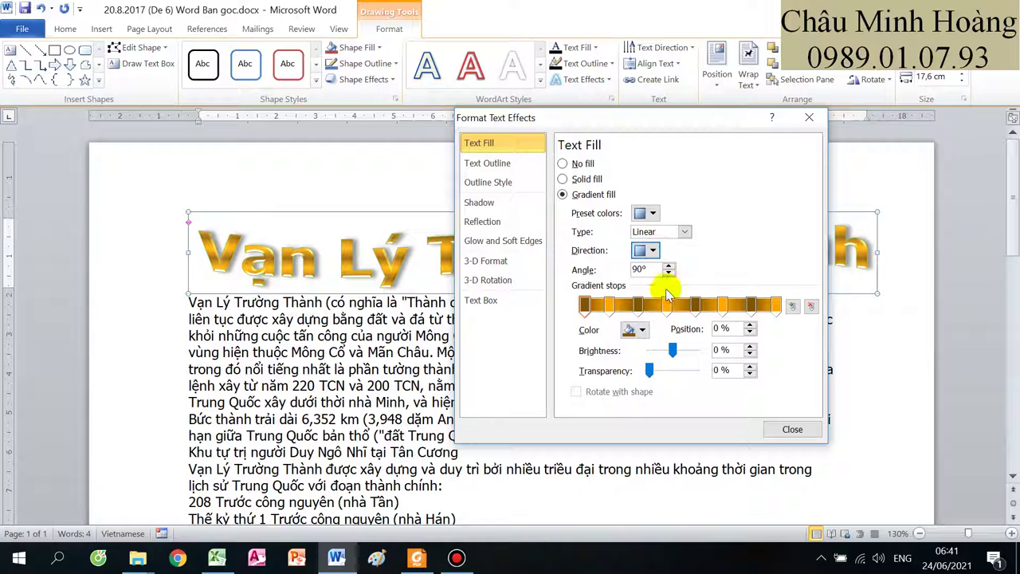
pyautogui.click(642, 330)
pyautogui.click(642, 330)
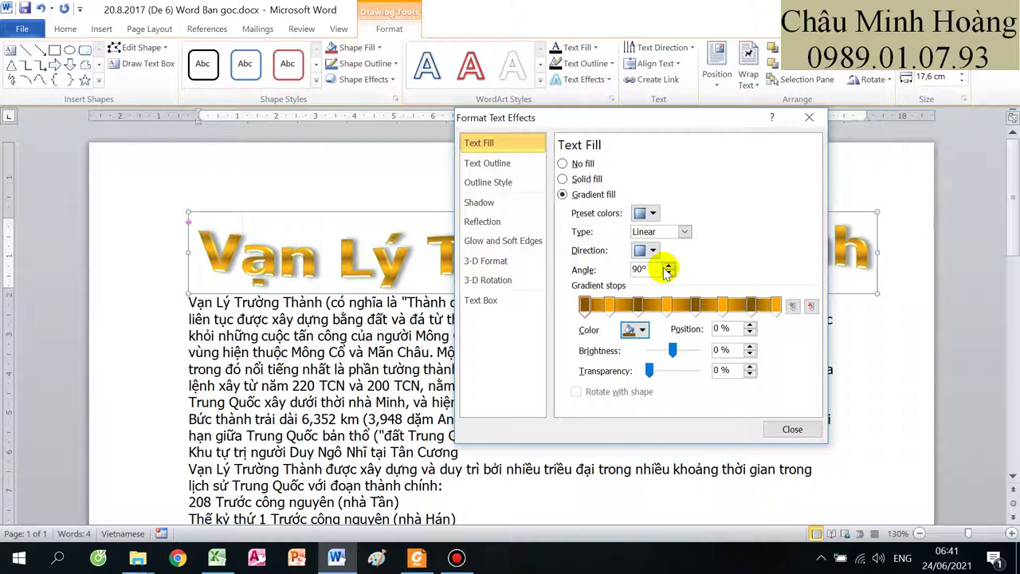
# Step: Apply the grey striped chrome preset to the title's gradient fill and colour the gradient stop at 0 % yellow
pyautogui.click(652, 213)
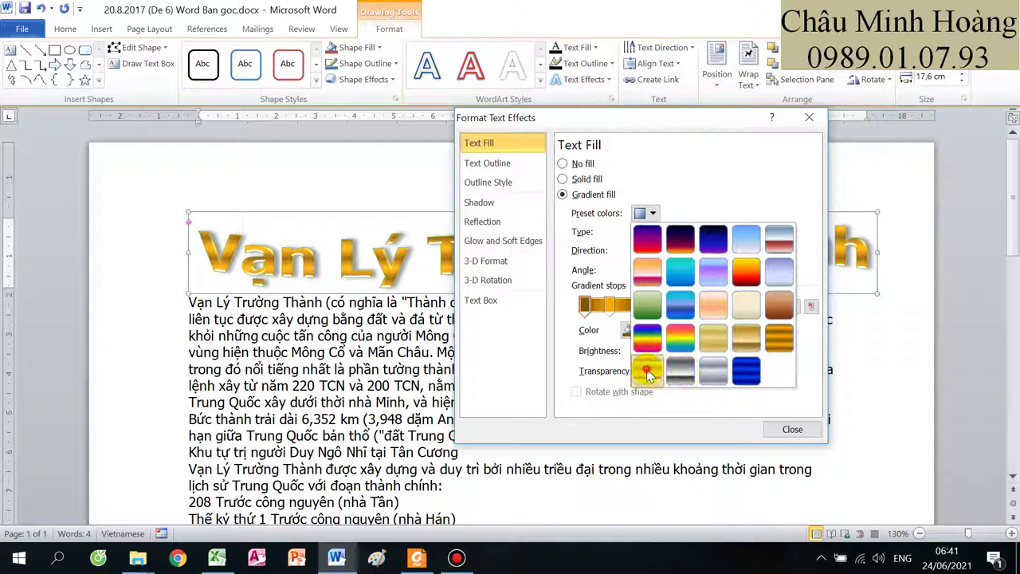
pyautogui.click(647, 371)
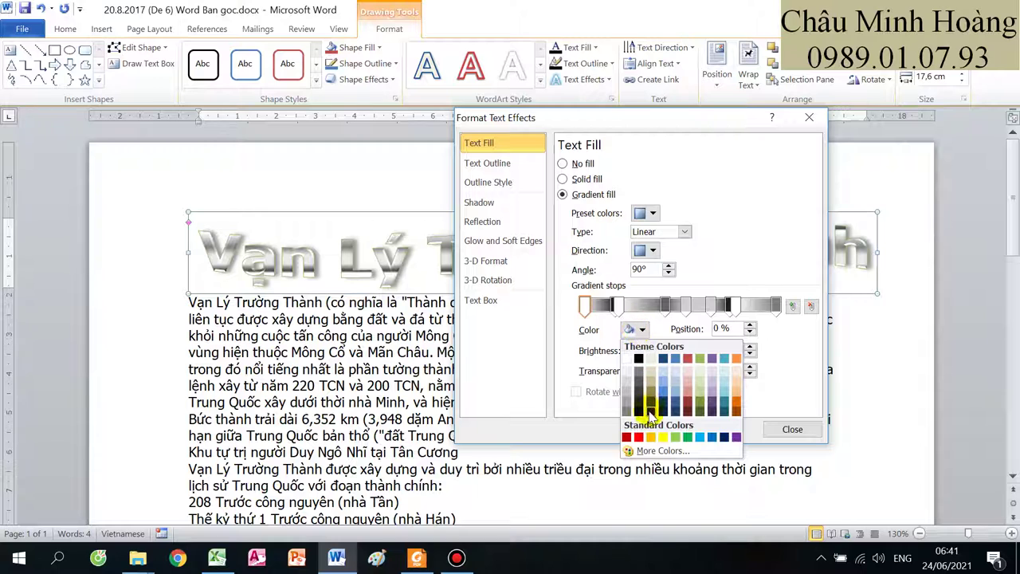
pyautogui.click(660, 437)
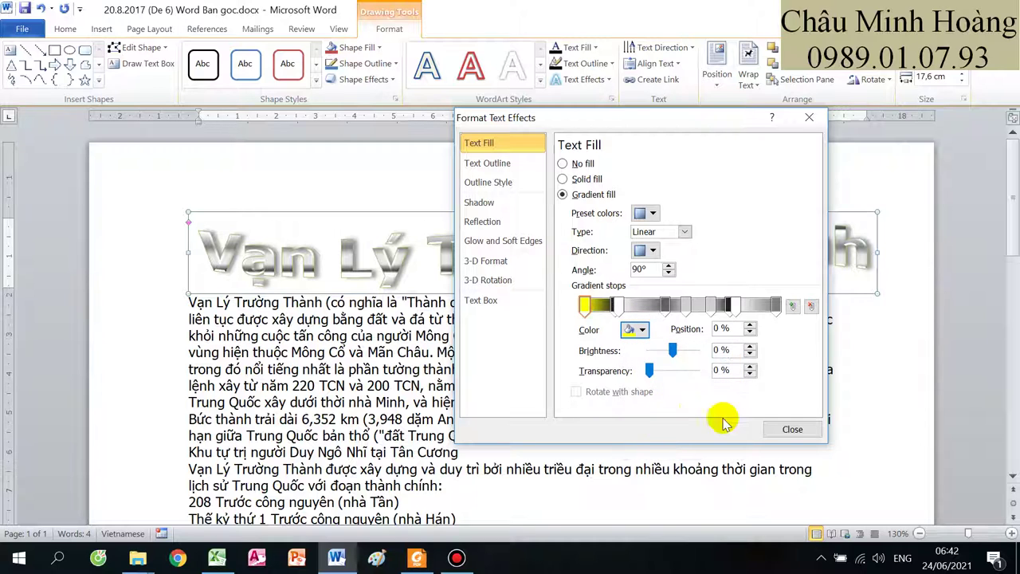
pyautogui.click(790, 441)
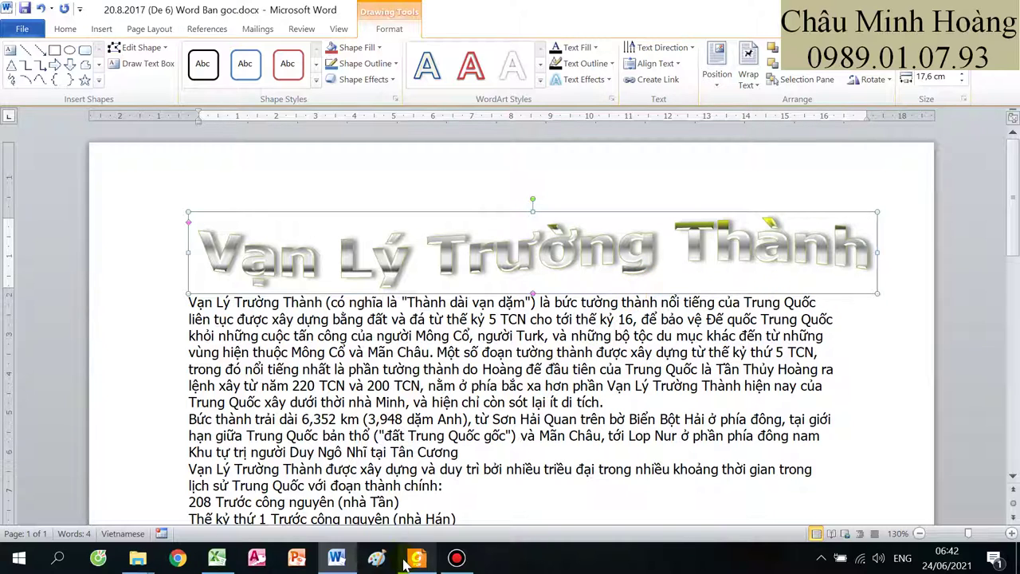
# Step: Compare the WordArt title with the PDF sample and set the title's text outline weight to 1½ pt
pyautogui.click(460, 490)
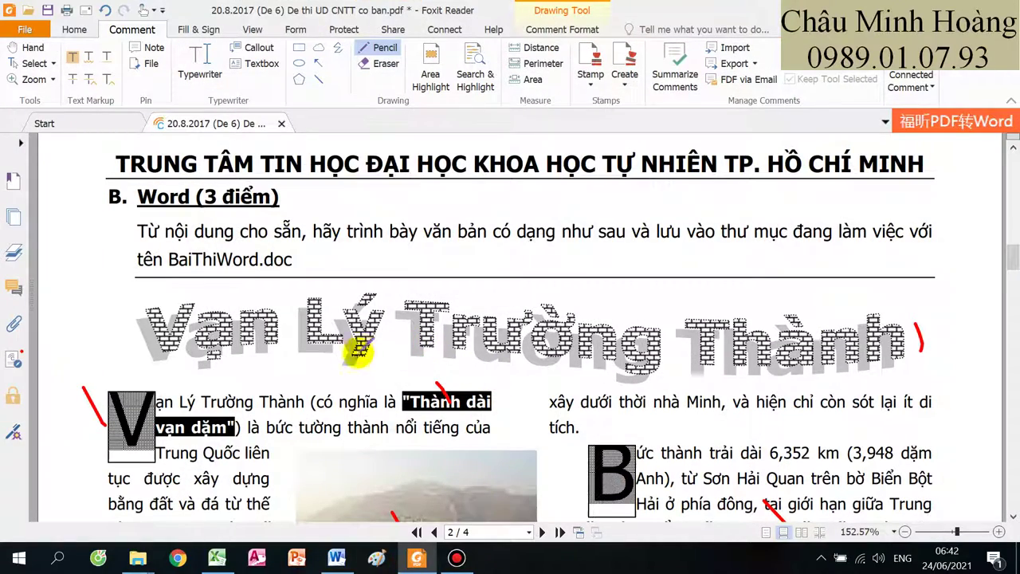
pyautogui.click(416, 560)
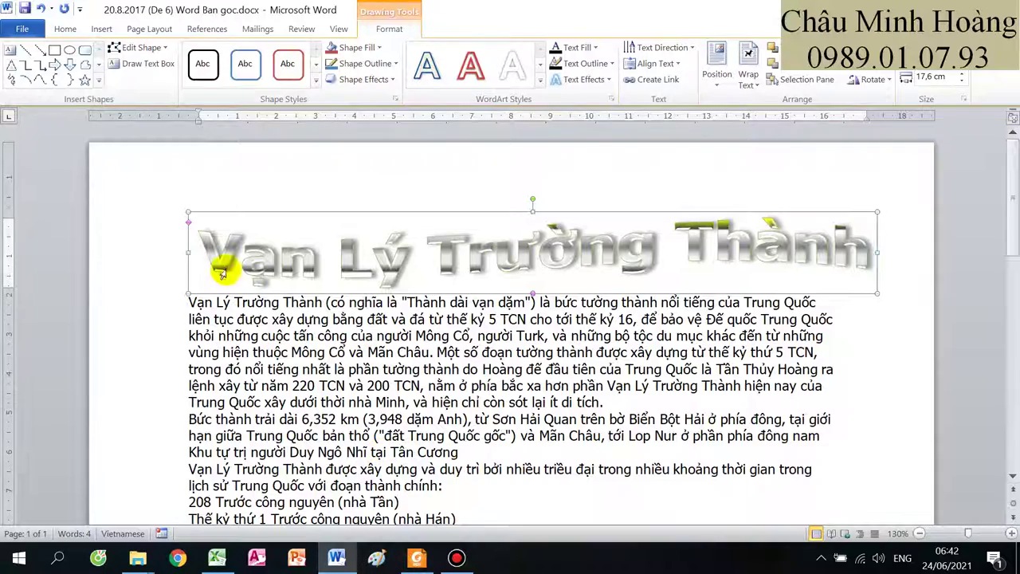
pyautogui.moveTo(223, 255); pyautogui.dragTo(653, 300)
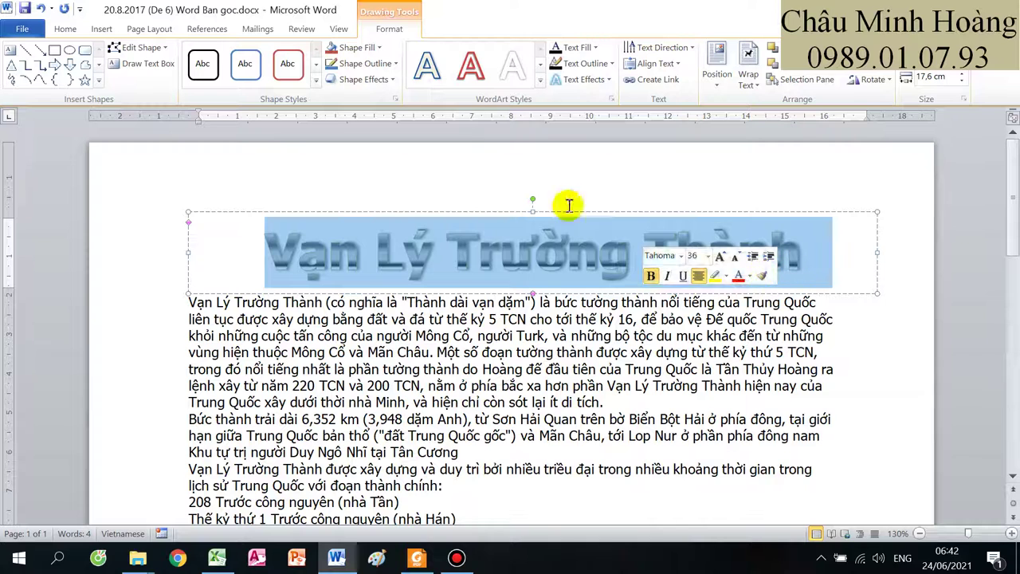
pyautogui.click(611, 63)
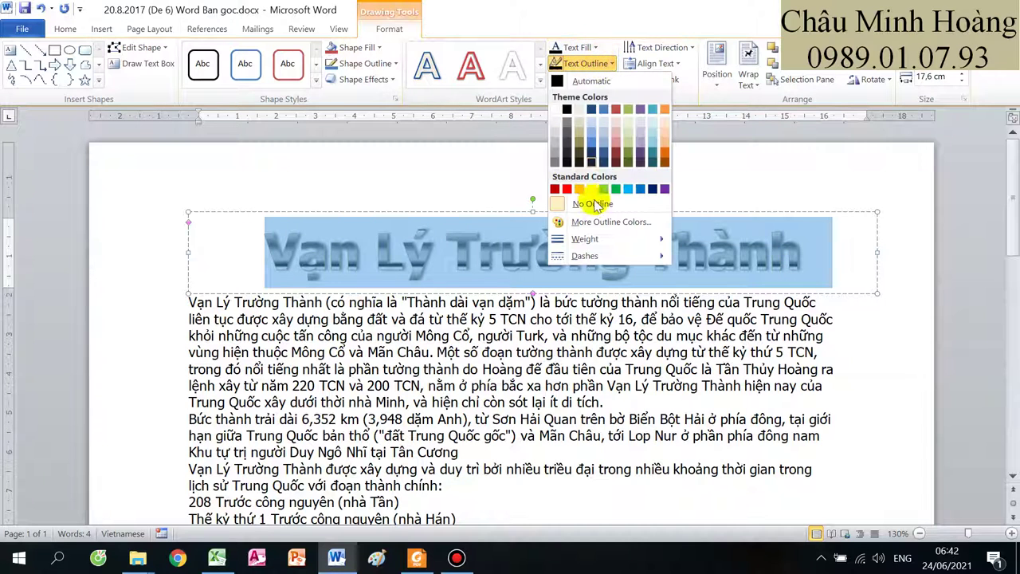
pyautogui.moveTo(650, 256)
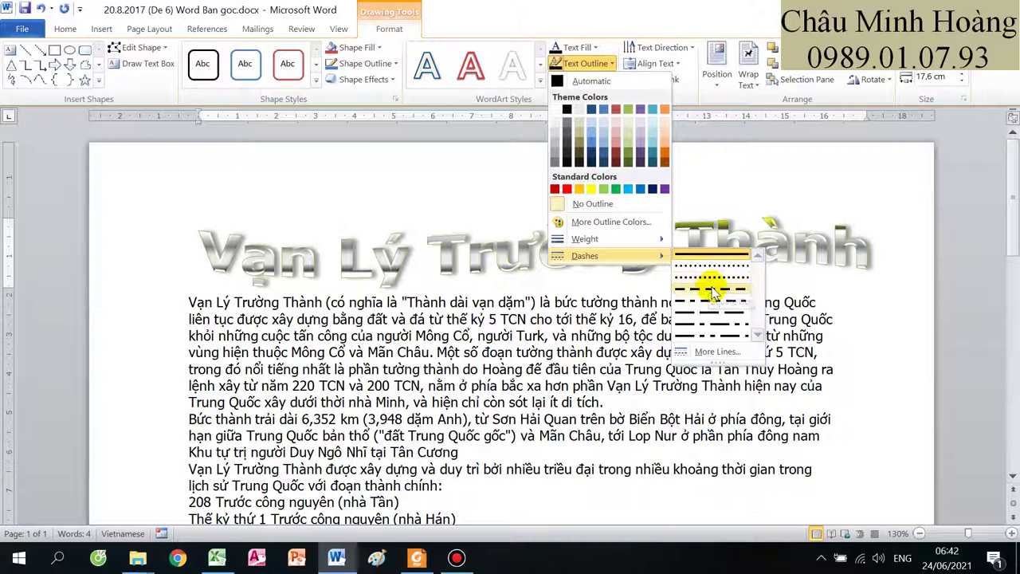
pyautogui.click(598, 63)
pyautogui.click(598, 63)
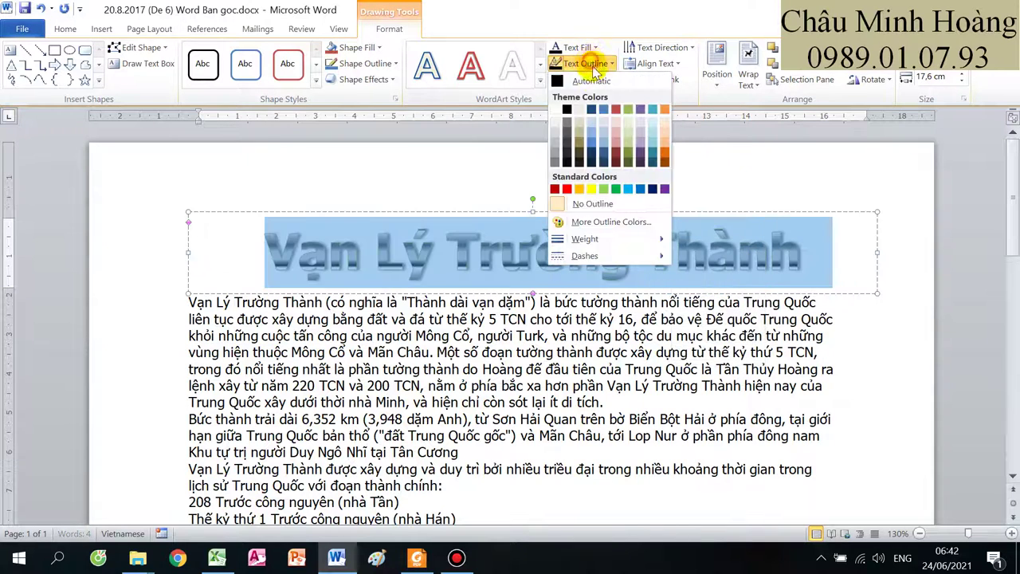
pyautogui.moveTo(621, 239)
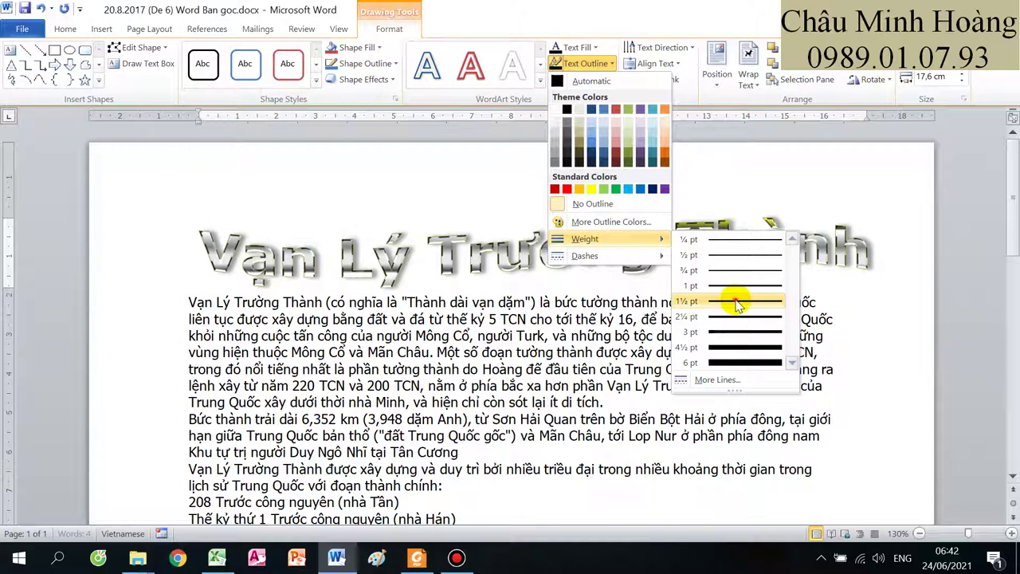
pyautogui.click(738, 303)
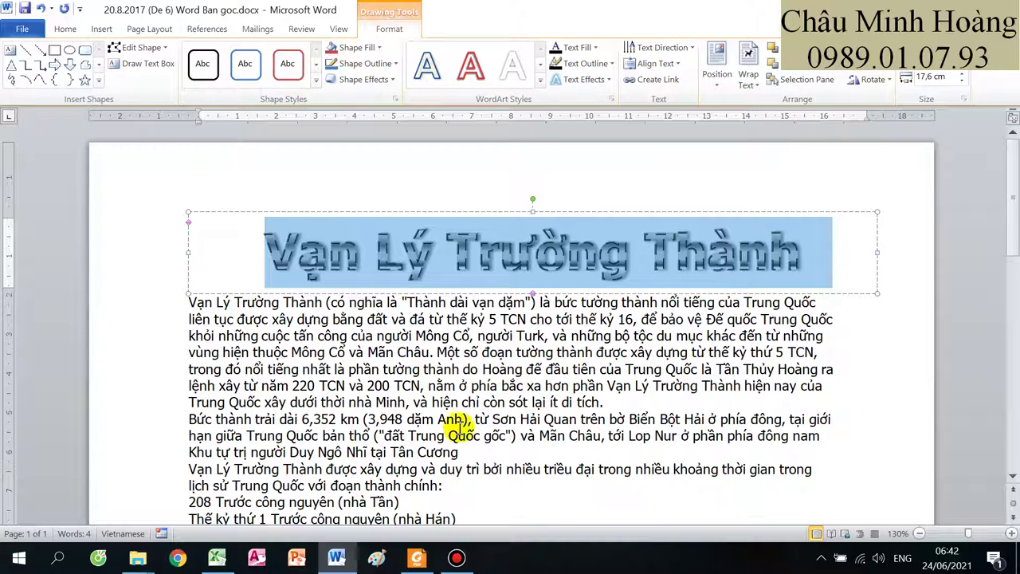
pyautogui.click(411, 383)
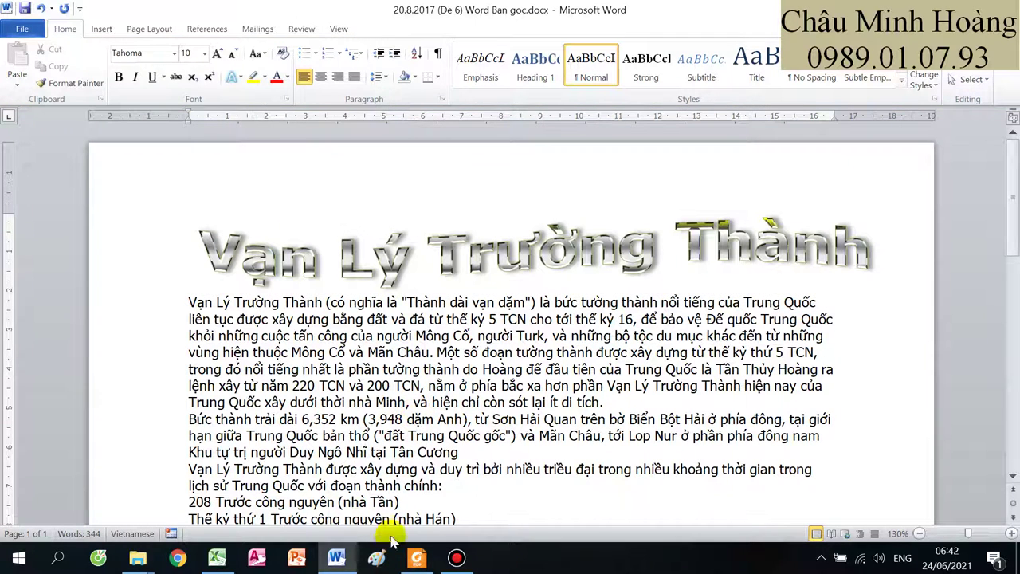
# Step: Examine the PDF sample's column layout, captioned picture, drop caps, bordered numbered list and news section below the title
pyautogui.click(417, 558)
pyautogui.scroll(-3, 405, 437)
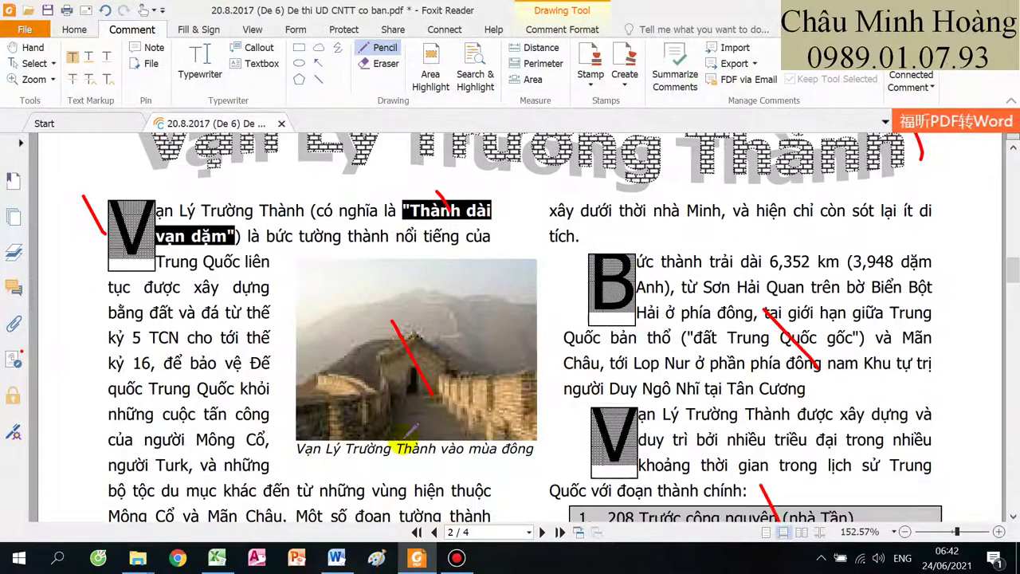
pyautogui.scroll(-3, 698, 316)
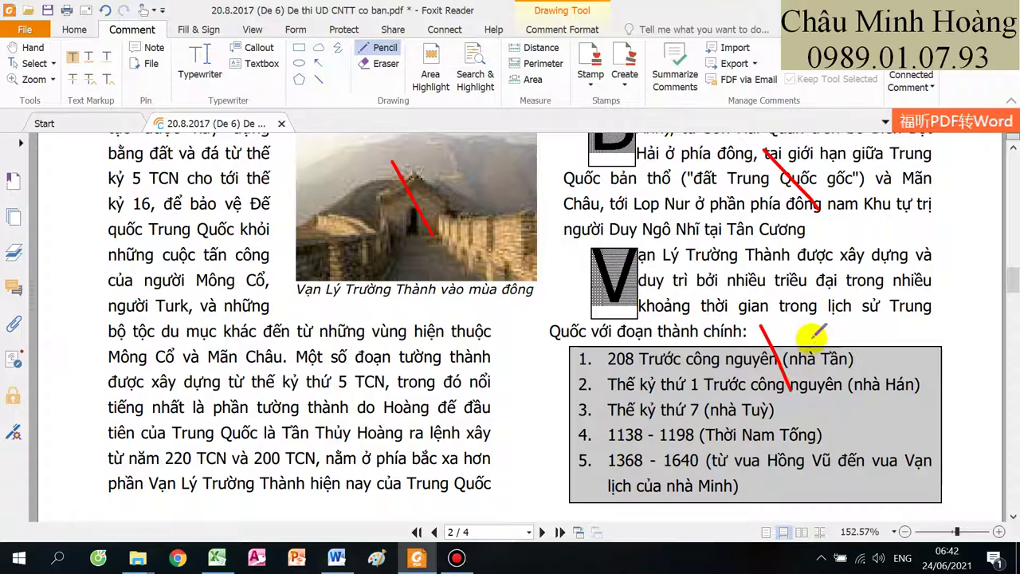
pyautogui.scroll(-2, 811, 331)
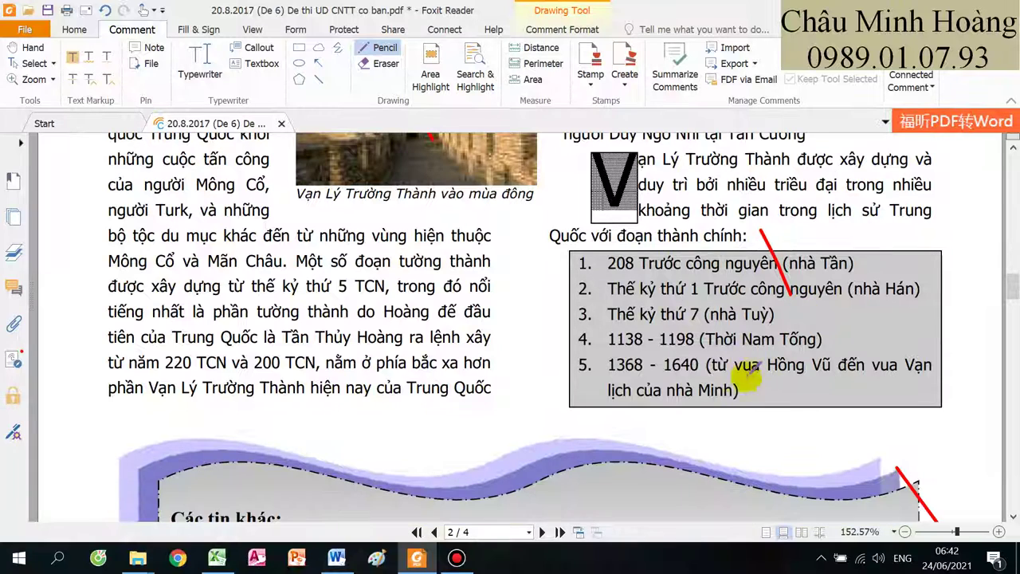
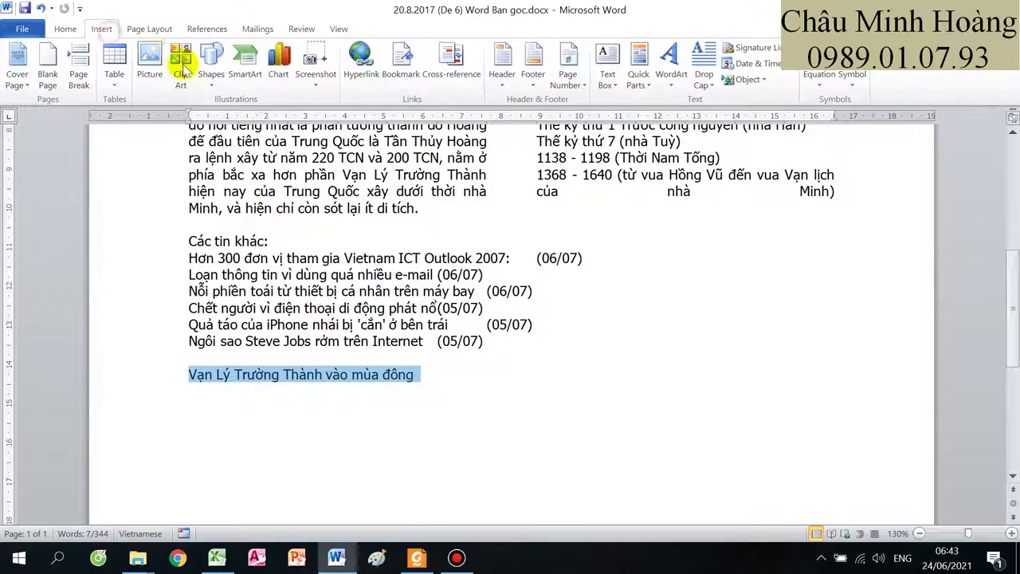
# Step: Draw a text box about 5.43 cm wide below the news list and move the line "Vạn Lý Trường Thành vào mùa đông" into it
pyautogui.click(208, 80)
pyautogui.click(208, 115)
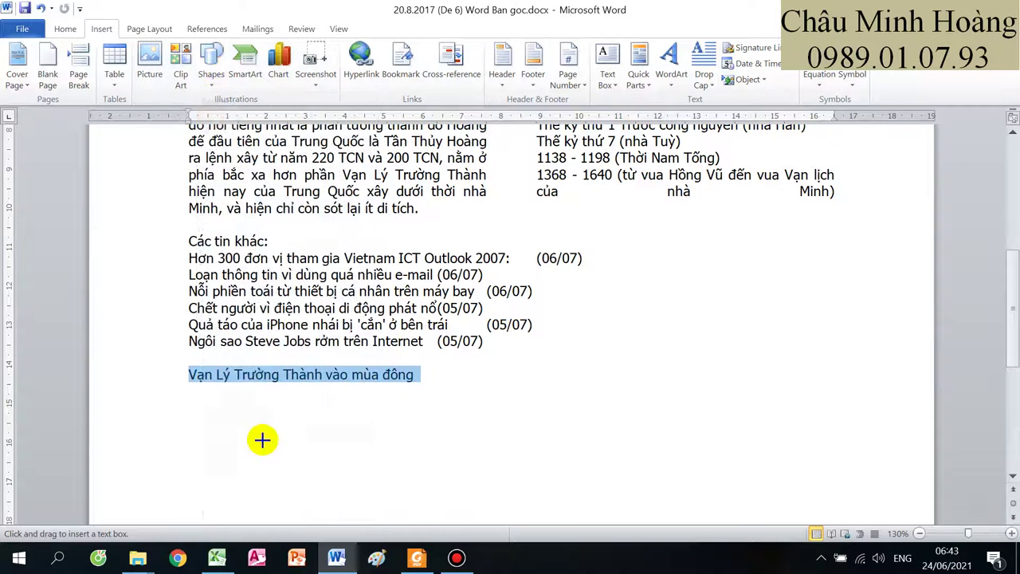
pyautogui.moveTo(239, 416)
pyautogui.mouseDown()
pyautogui.moveTo(417, 441)
pyautogui.moveTo(451, 429)
pyautogui.mouseUp()
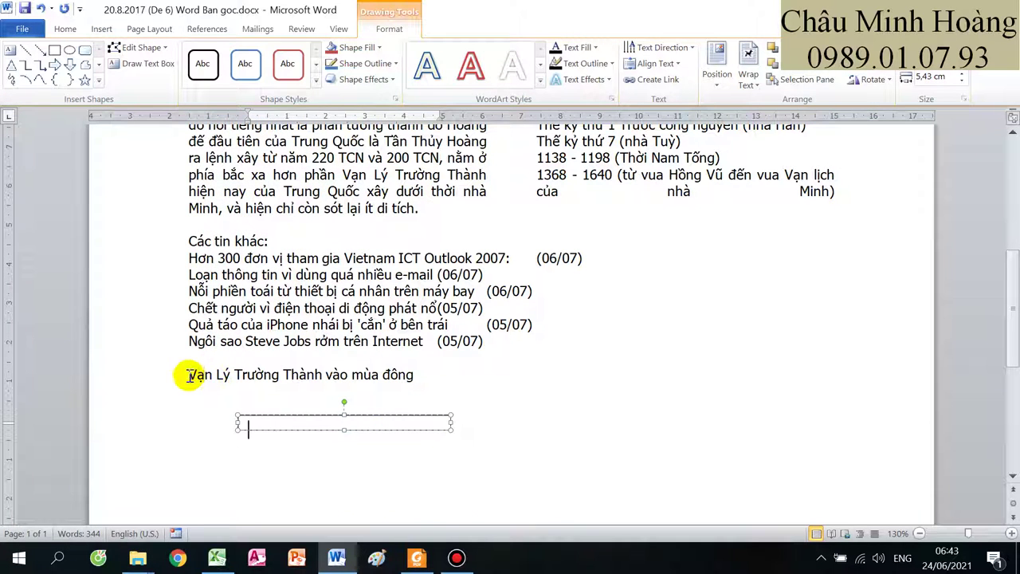
pyautogui.moveTo(189, 375); pyautogui.dragTo(421, 369)
pyautogui.hotkey('ctrl', 'x')
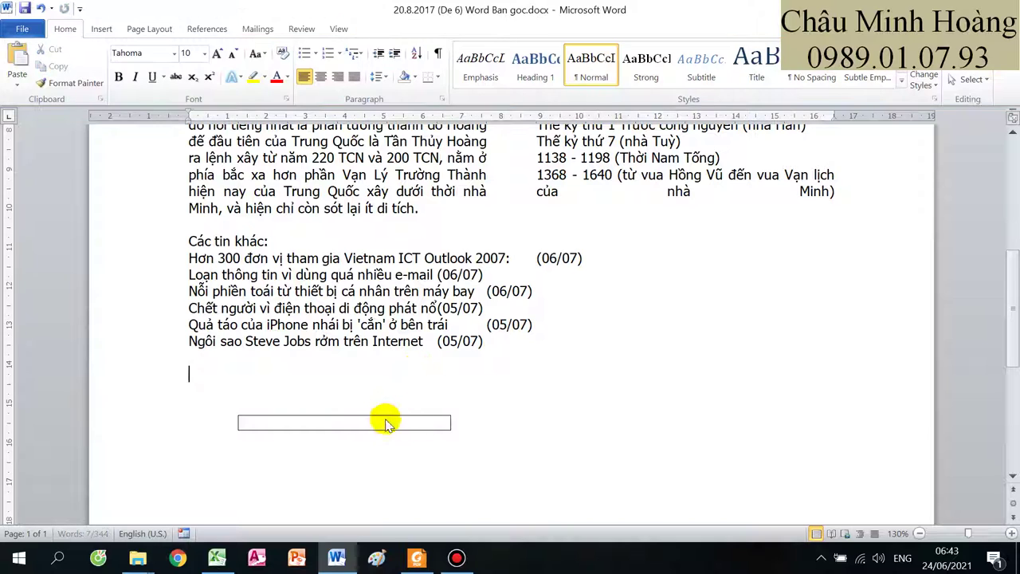
pyautogui.click(373, 422)
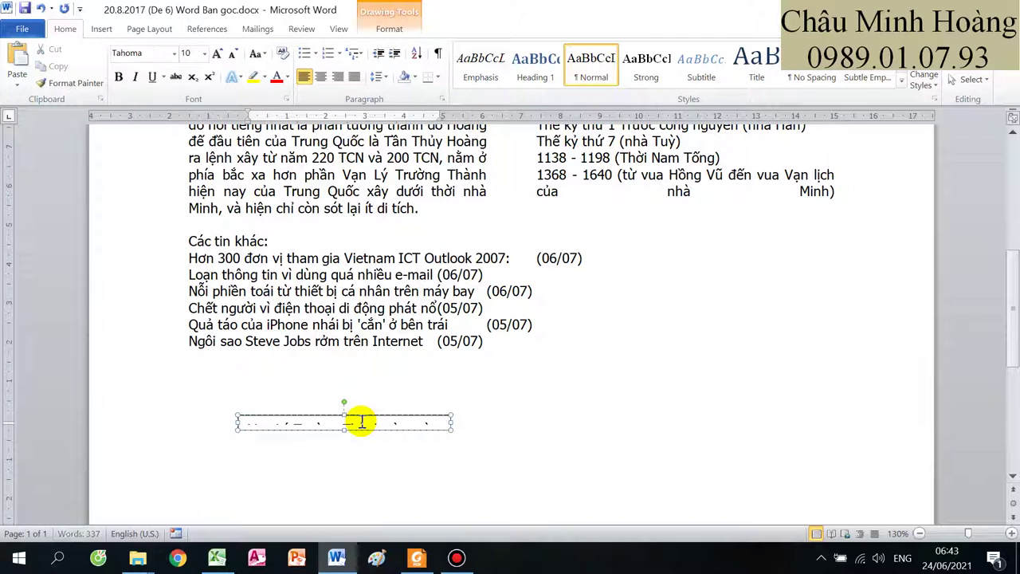
pyautogui.hotkey('ctrl', 'v')
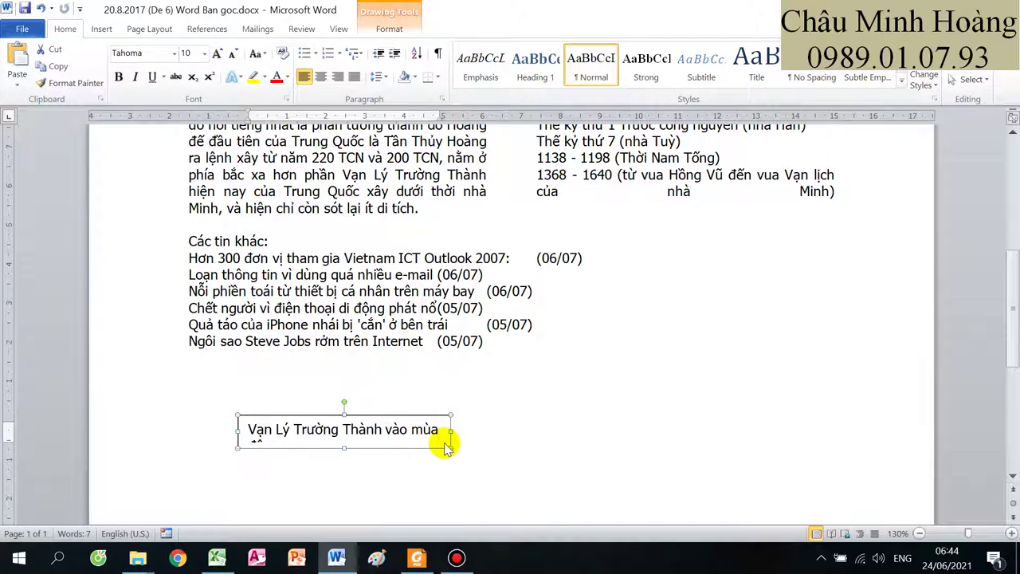
# Step: Widen the caption text box to about 6.62 cm so the caption fits on one line, and remove its fill and outline
pyautogui.moveTo(450, 431); pyautogui.dragTo(497, 444)
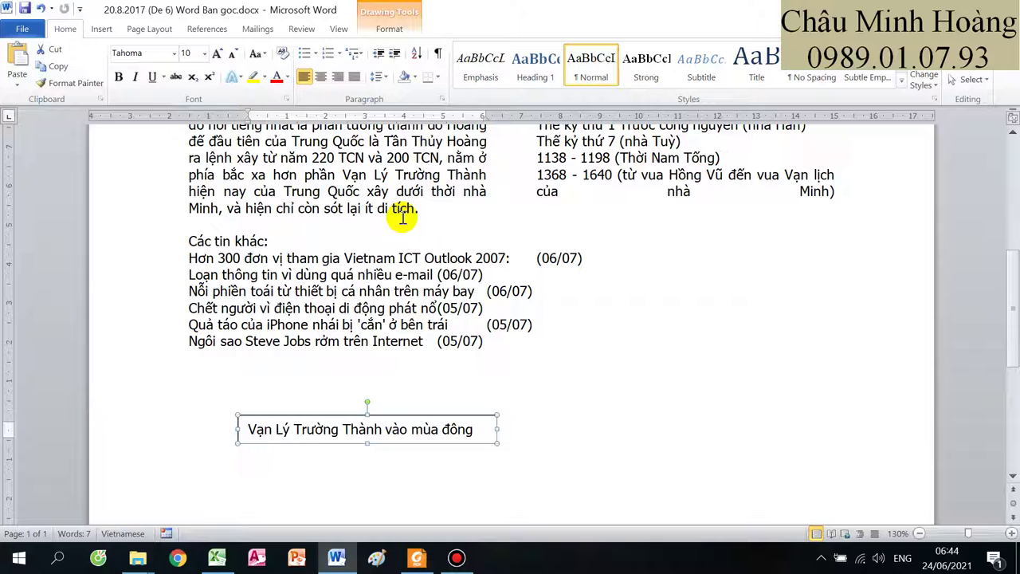
pyautogui.click(391, 29)
pyautogui.click(380, 48)
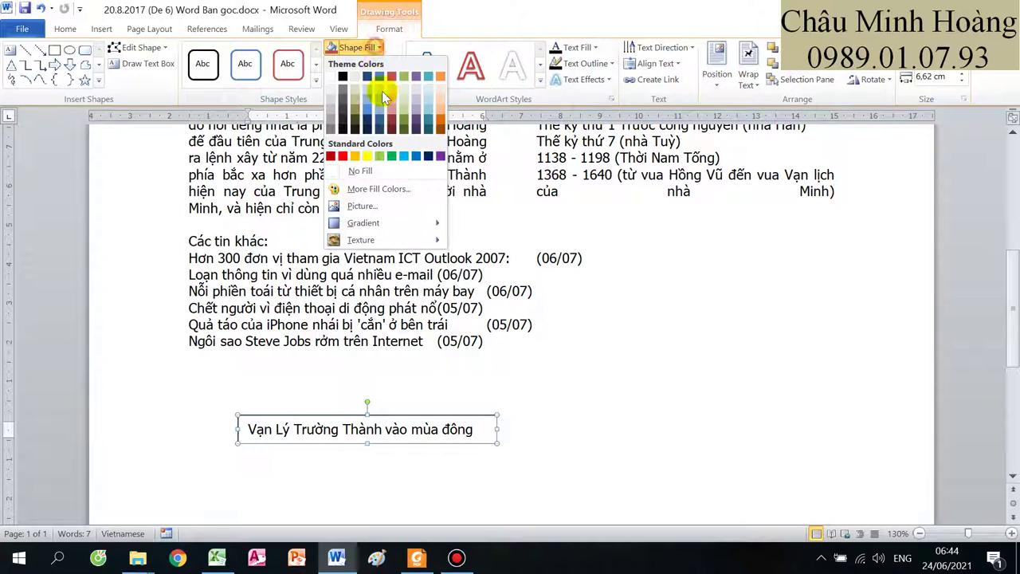
pyautogui.click(371, 169)
pyautogui.click(392, 67)
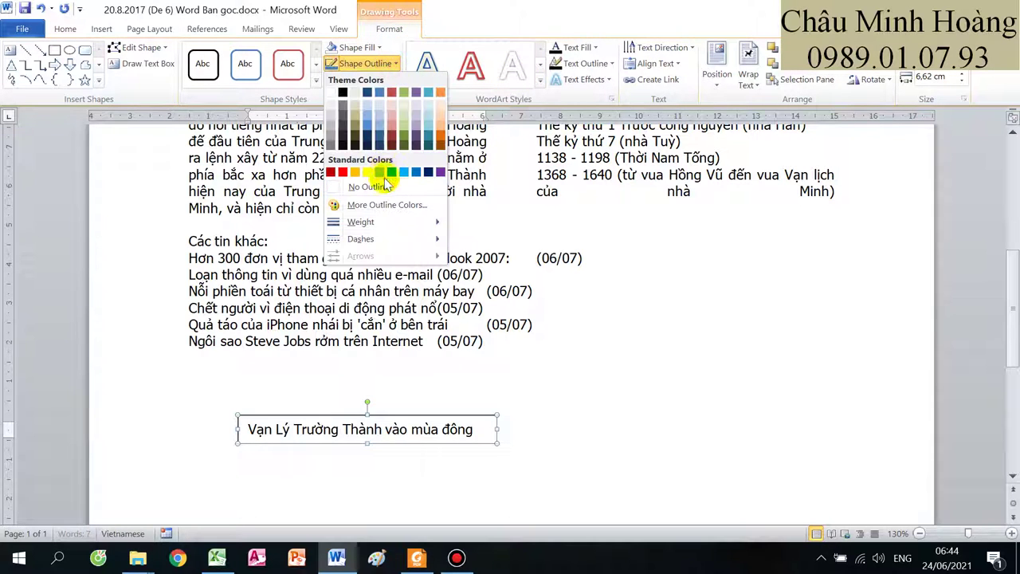
pyautogui.click(374, 190)
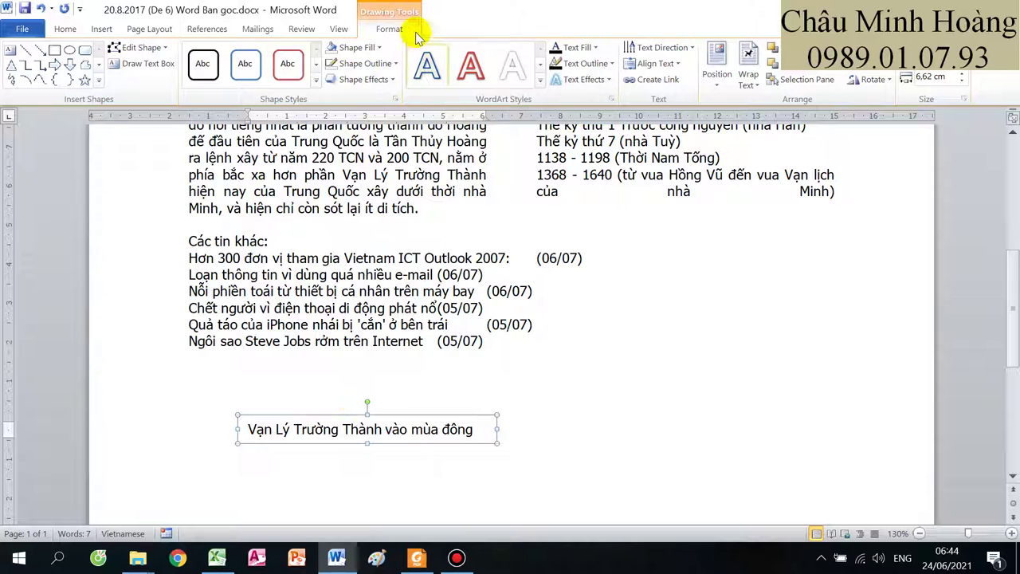
# Step: Wrap the body text around the caption text box and place the box directly beneath the wall picture
pyautogui.click(748, 66)
pyautogui.click(761, 119)
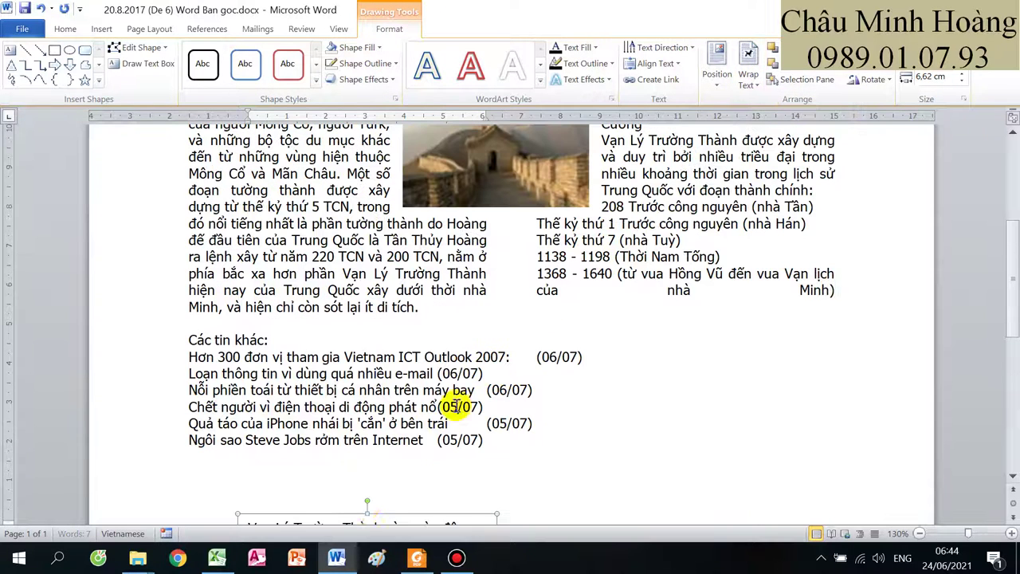
pyautogui.moveTo(353, 515); pyautogui.dragTo(496, 215)
pyautogui.click(615, 267)
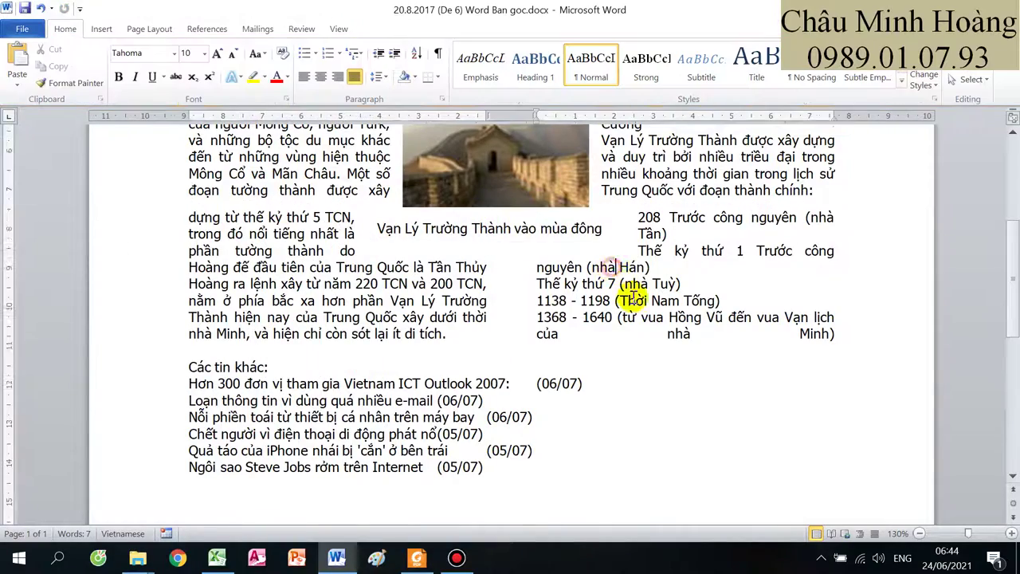
pyautogui.scroll(3, 635, 322)
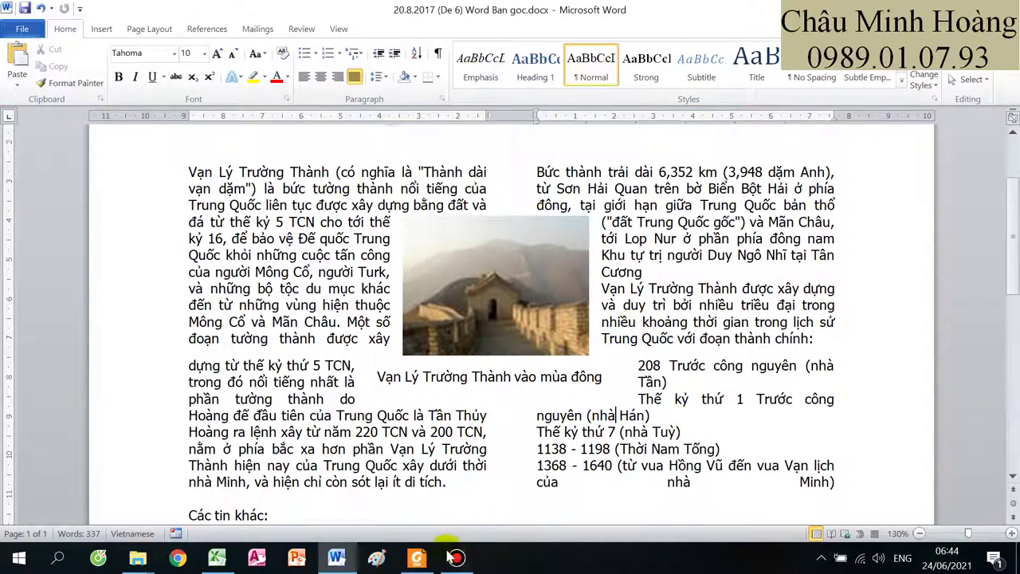
# Step: Check the picture caption in the PDF sample and make the caption "Vạn Lý Trường Thành vào mùa đông" italic
pyautogui.click(416, 558)
pyautogui.scroll(4, 392, 351)
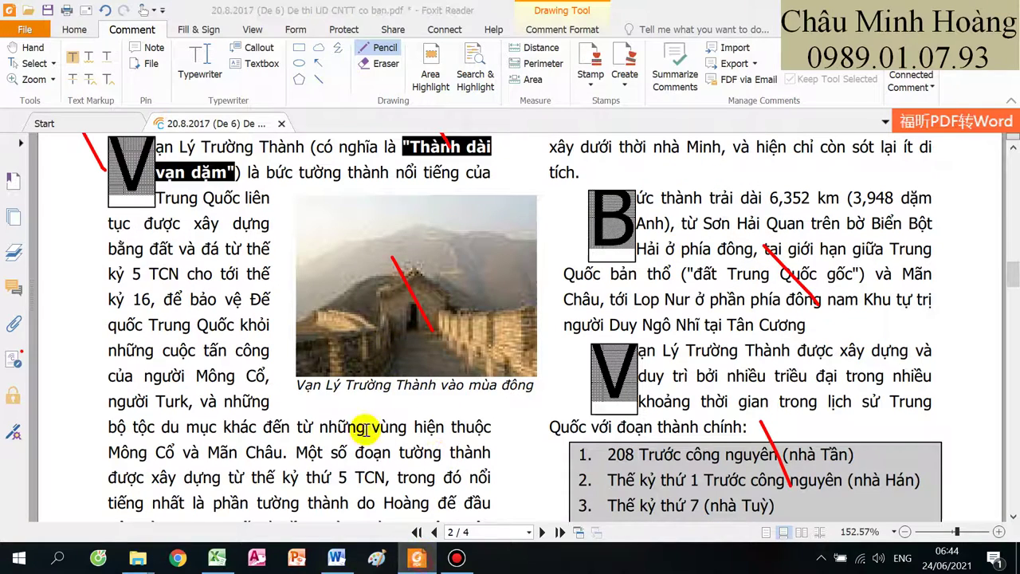
pyautogui.hotkey('alt', 'Tab')
pyautogui.moveTo(380, 379); pyautogui.dragTo(607, 382)
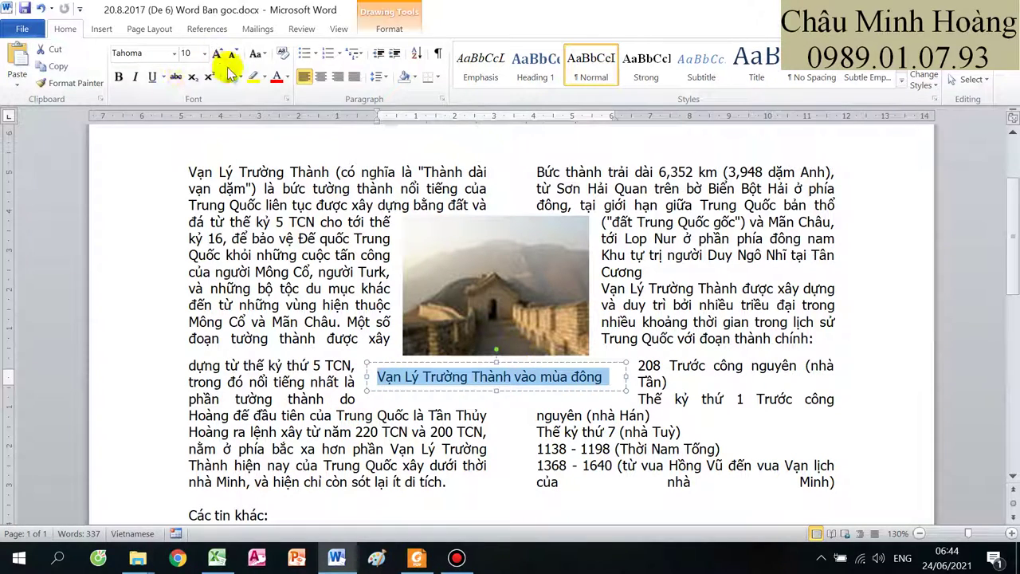
pyautogui.click(137, 80)
pyautogui.click(275, 239)
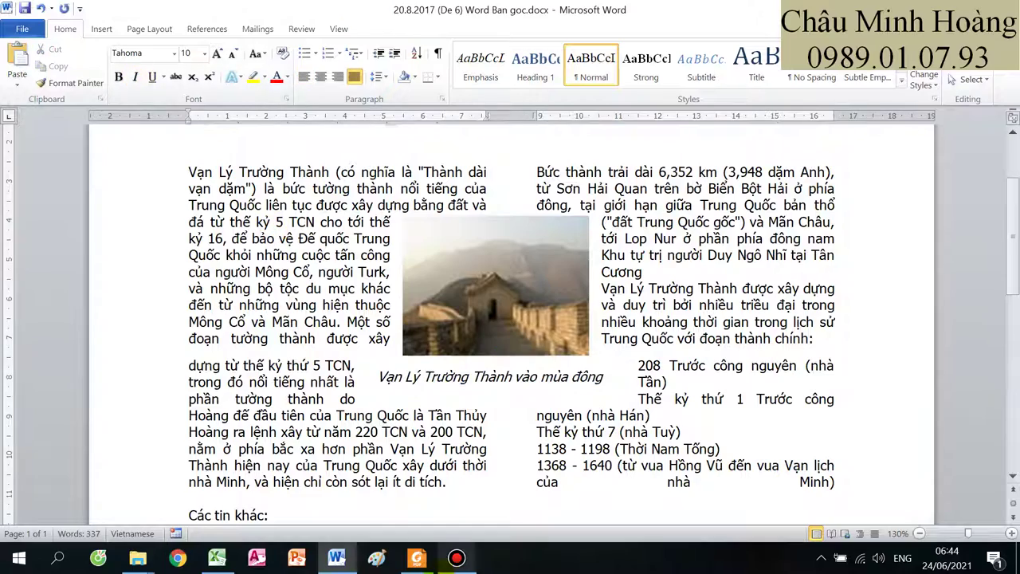
# Step: Check the sample's first paragraph in the PDF and highlight the words Thành dài vạn dặm in black in the Word document
pyautogui.click(417, 558)
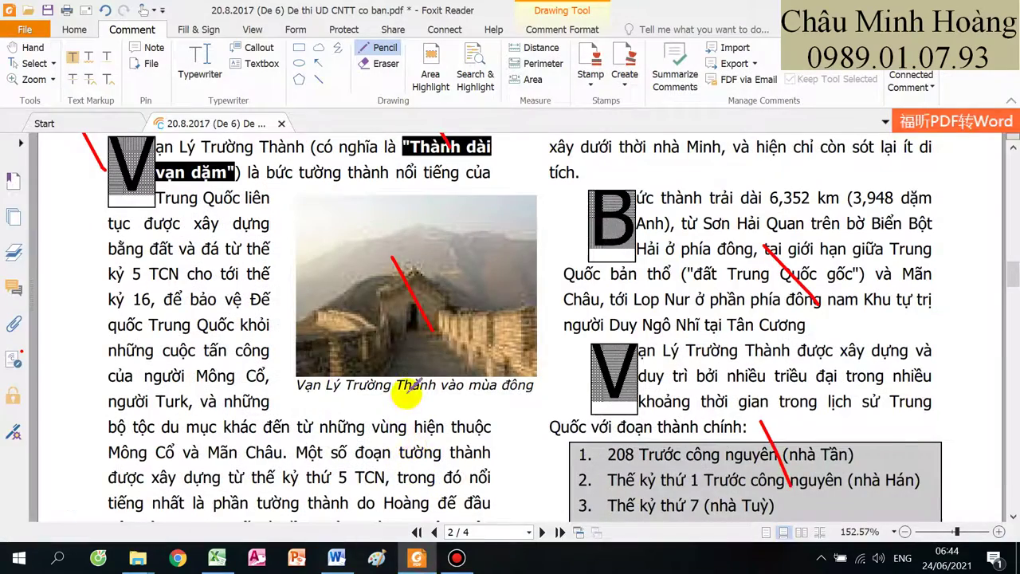
pyautogui.scroll(2, 422, 335)
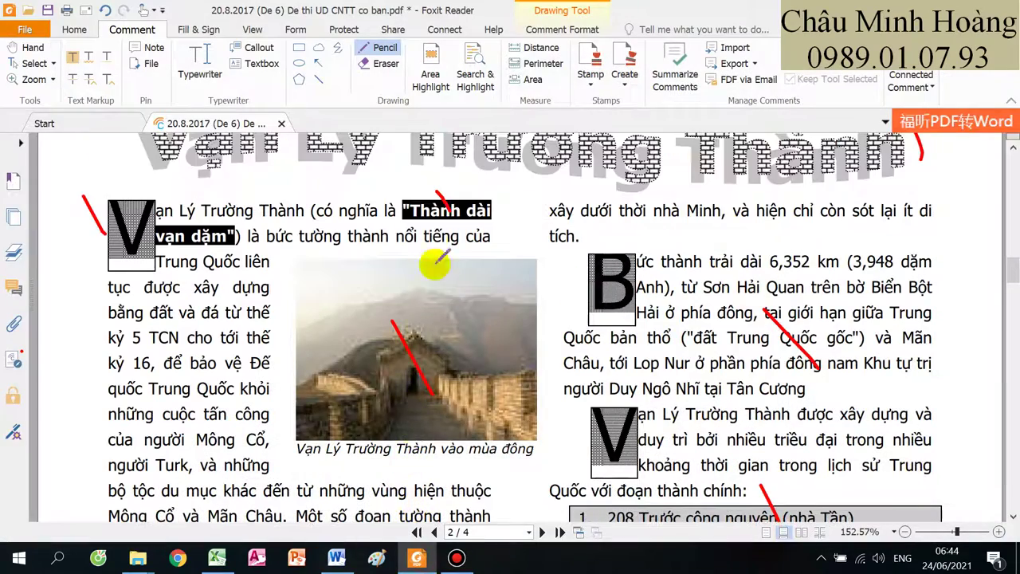
pyautogui.click(336, 558)
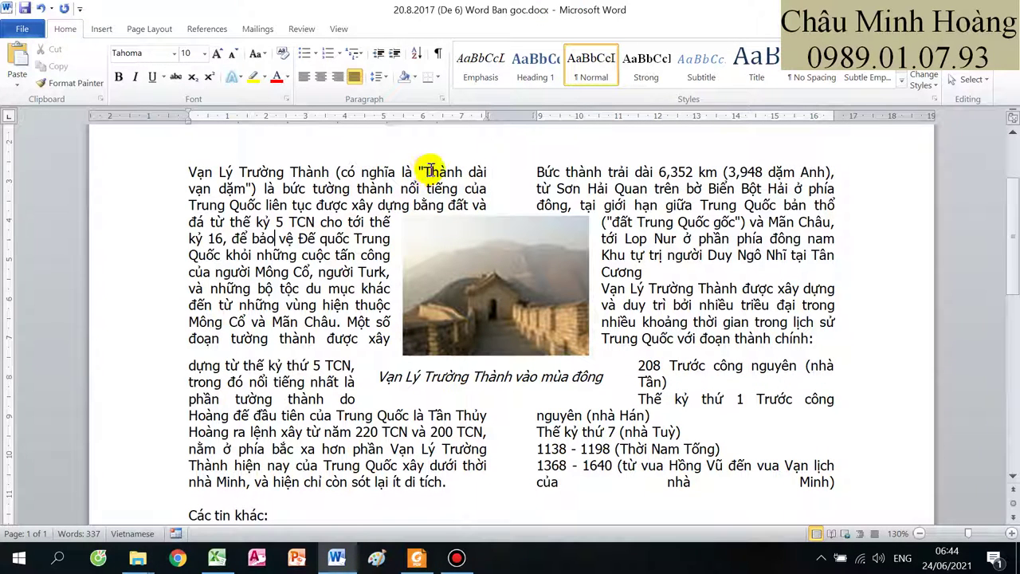
pyautogui.moveTo(428, 170); pyautogui.dragTo(247, 189)
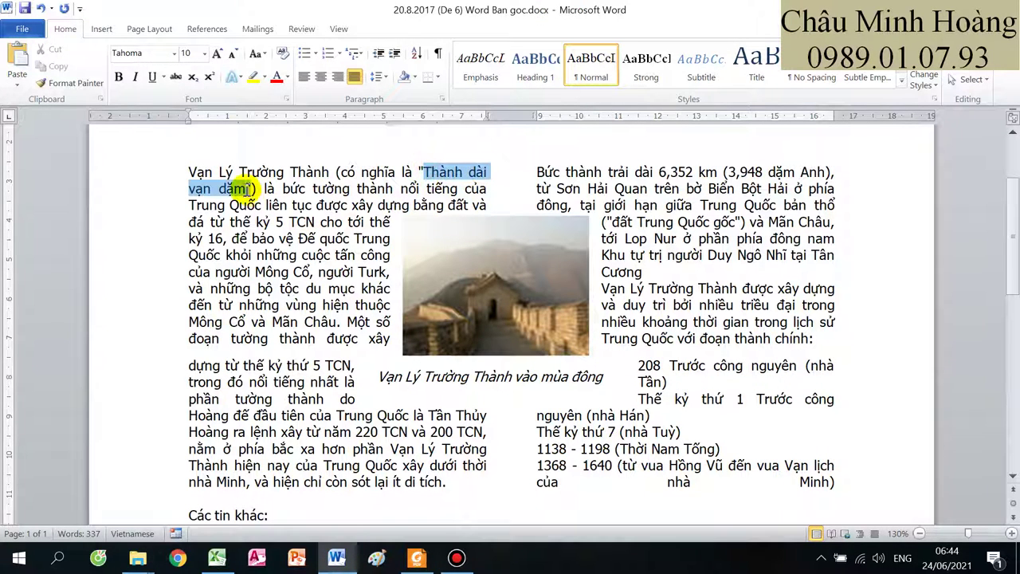
pyautogui.click(263, 78)
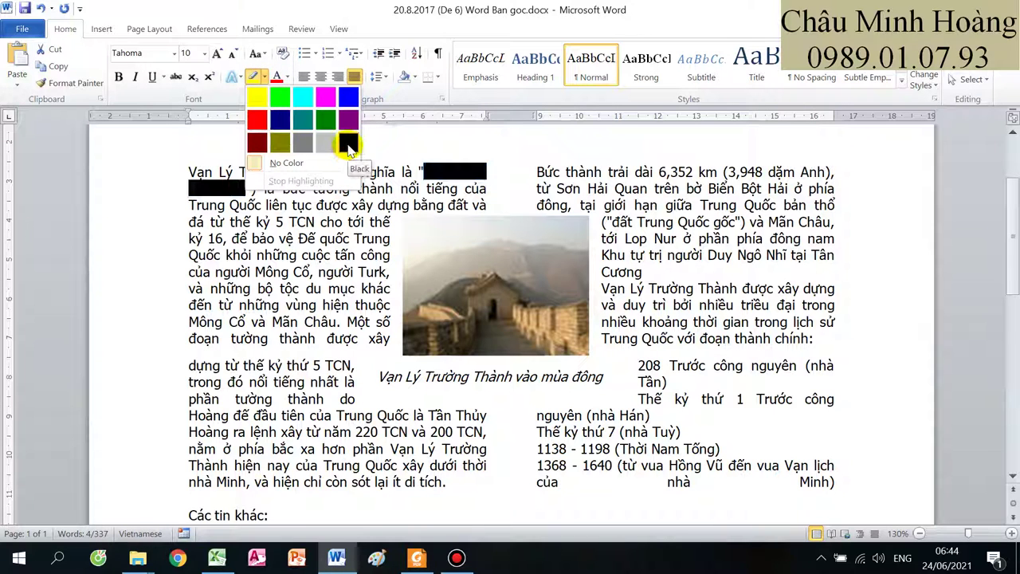
pyautogui.click(348, 144)
pyautogui.click(414, 414)
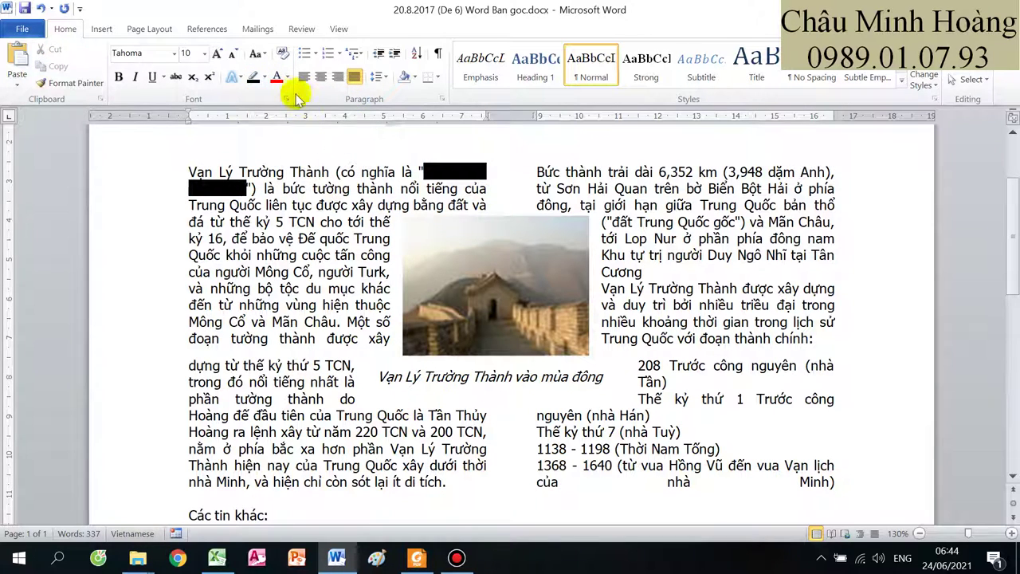
# Step: Try to set the font colour of the black-highlighted words in the first paragraph to white
pyautogui.click(288, 78)
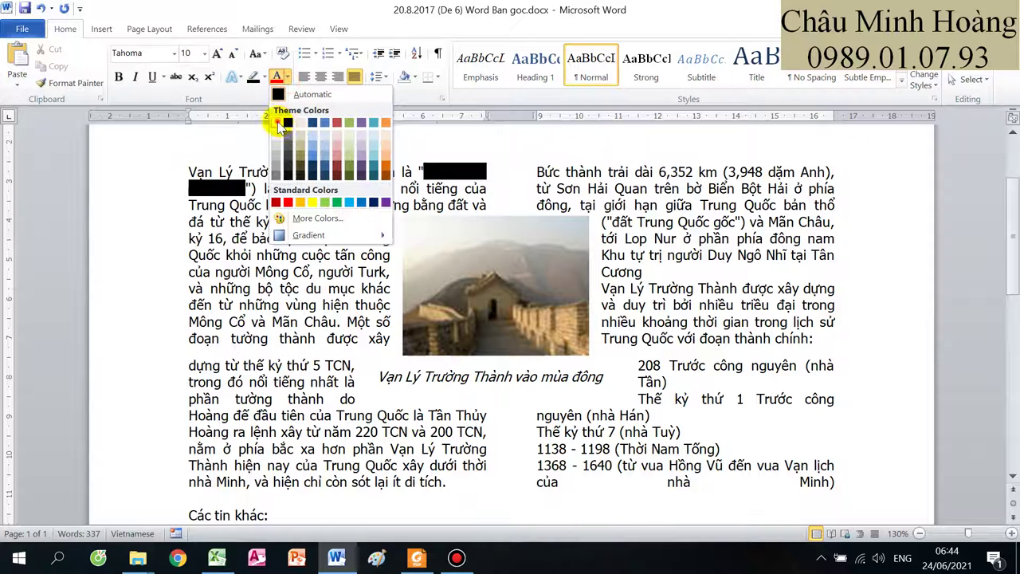
pyautogui.click(277, 124)
pyautogui.click(289, 78)
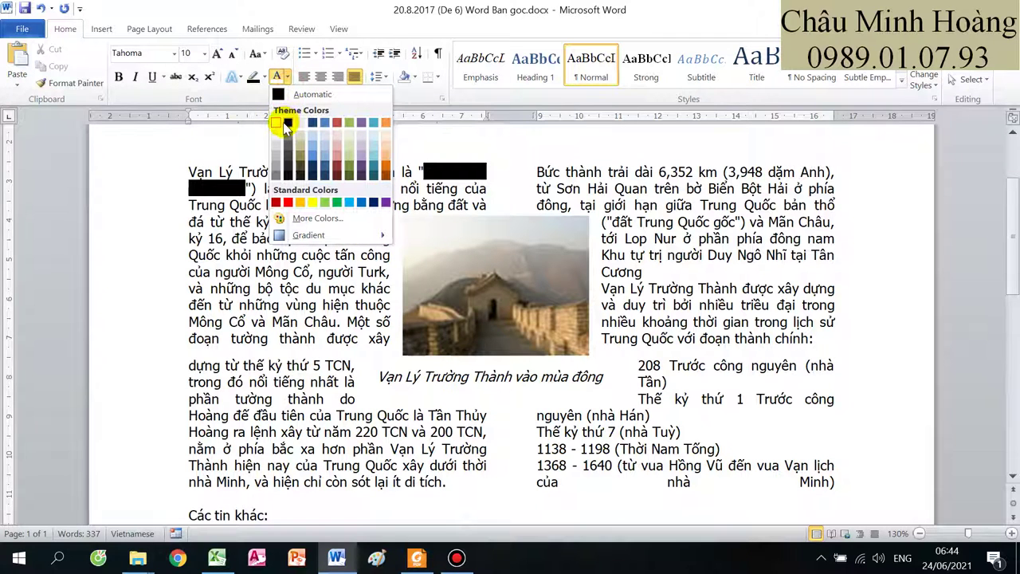
pyautogui.click(285, 122)
# Step: Compare with the PDF sample, extend the black highlight to the quotation marks around "Thành dài vạn dặm", and try a white font colour
pyautogui.click(417, 558)
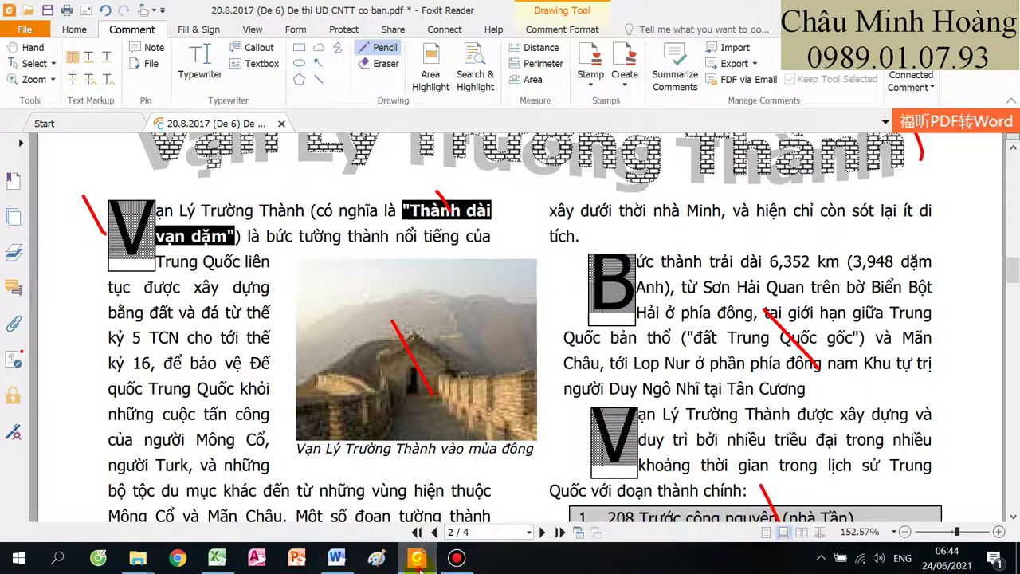
pyautogui.click(417, 558)
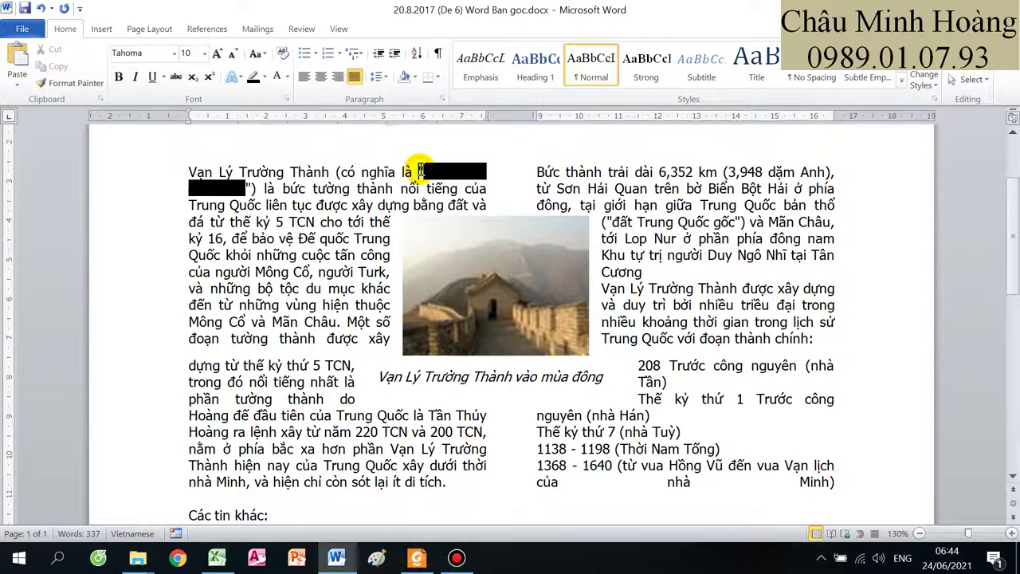
pyautogui.moveTo(420, 170); pyautogui.dragTo(253, 188)
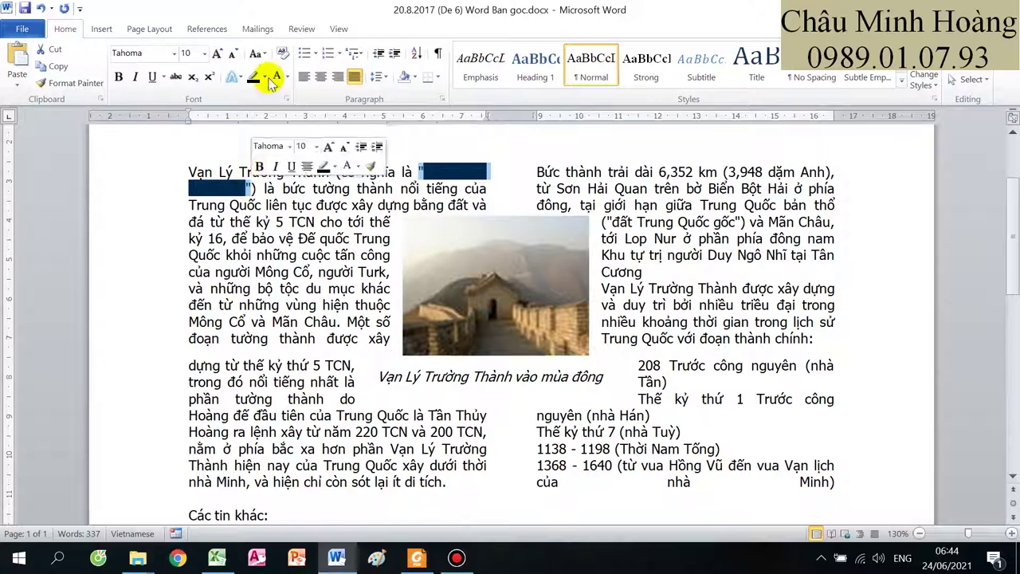
pyautogui.click(252, 78)
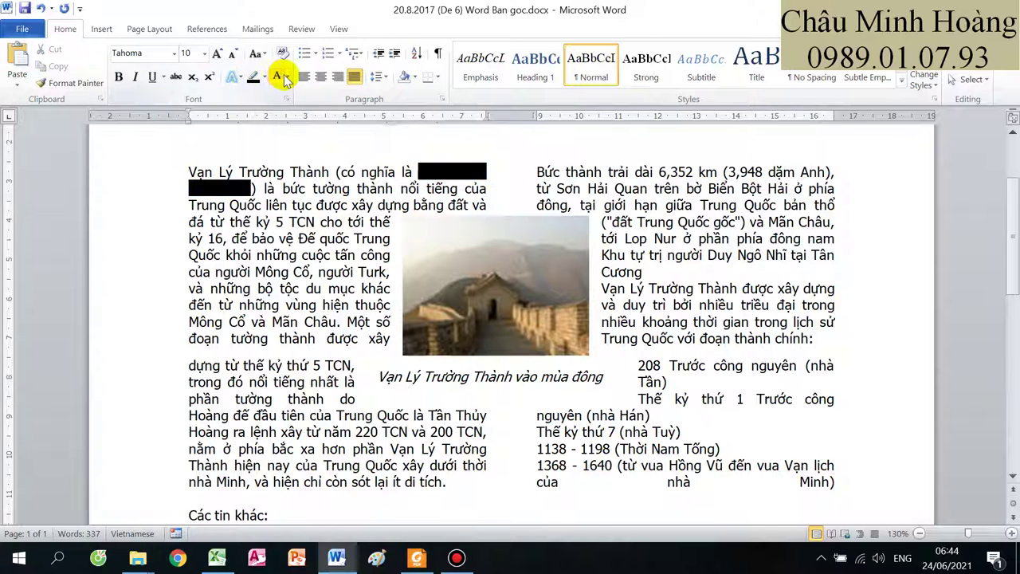
pyautogui.click(286, 75)
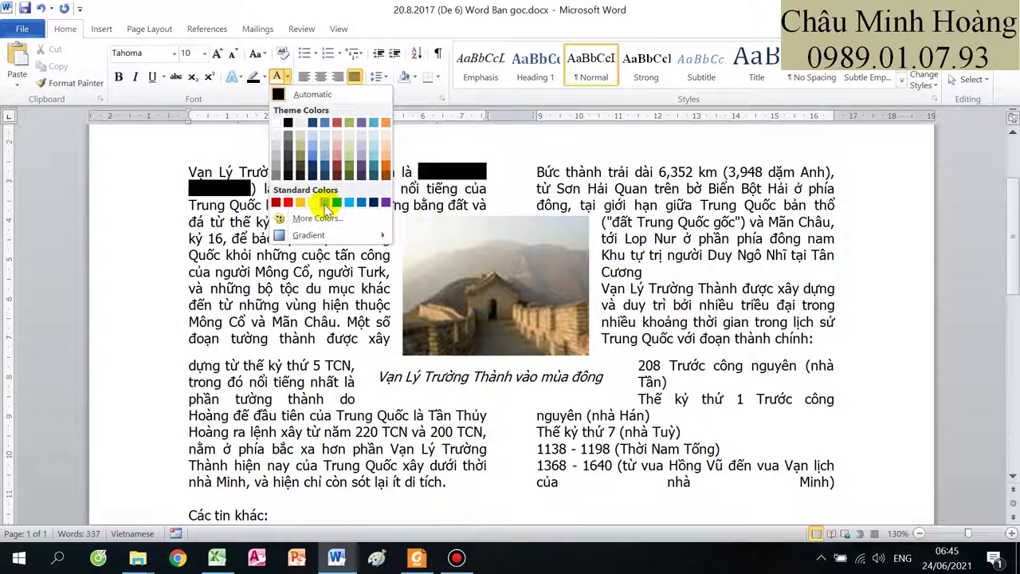
pyautogui.click(273, 137)
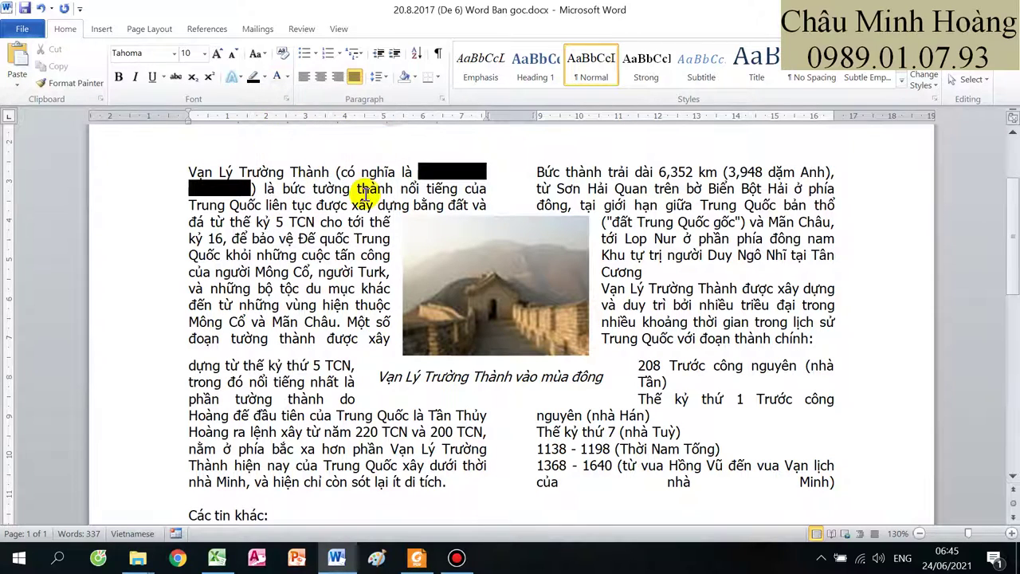
# Step: Recheck the PDF sample, undo the highlighting, and highlight "Thành dài vạn dặm" in black again, including both quotation marks
pyautogui.click(431, 565)
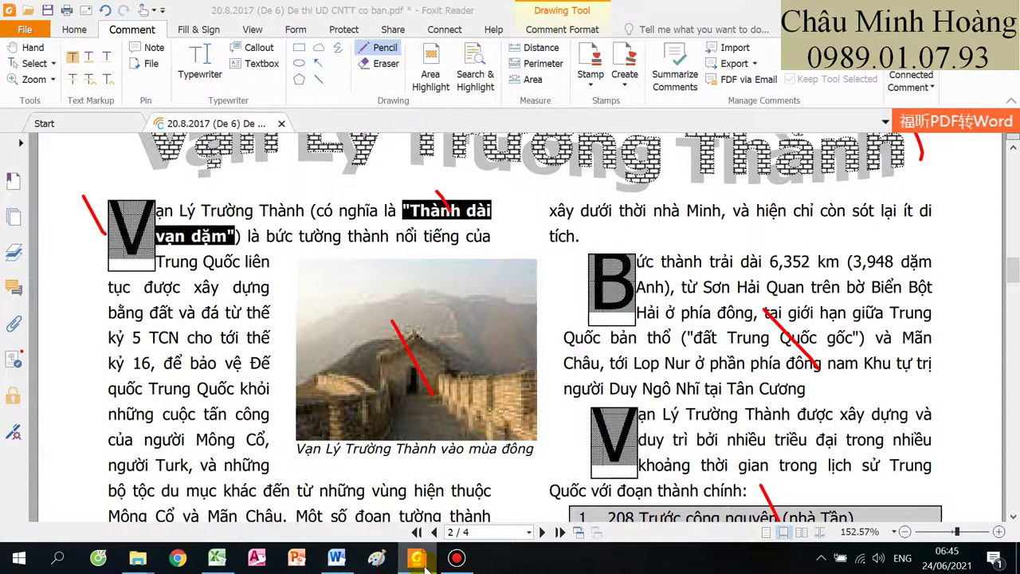
pyautogui.click(423, 563)
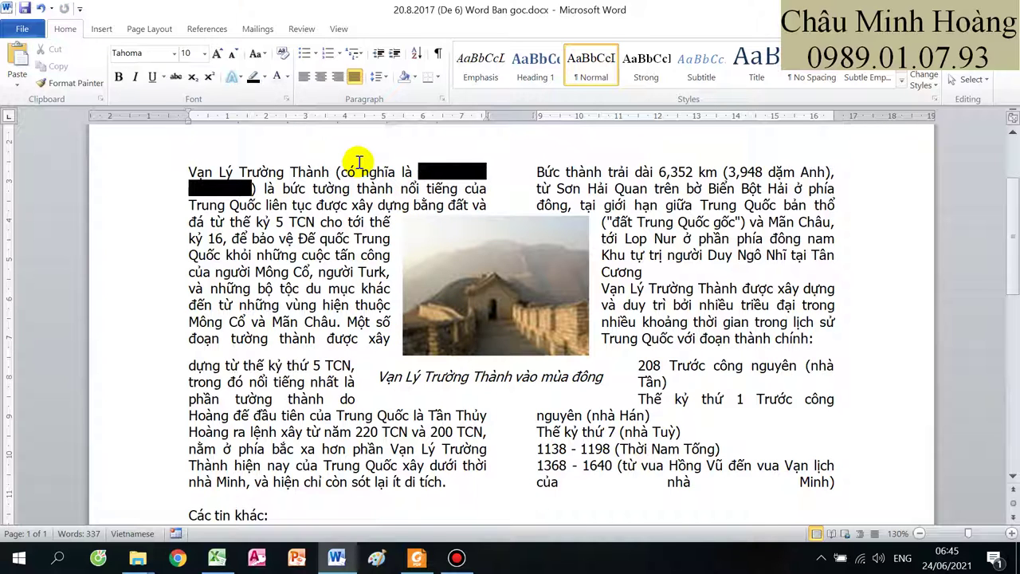
pyautogui.click(384, 136)
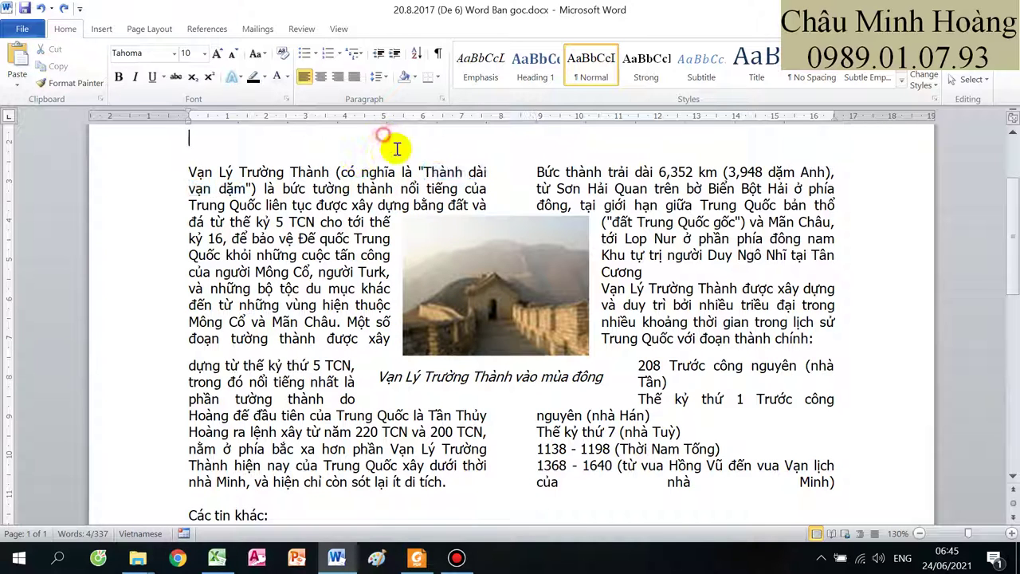
pyautogui.moveTo(418, 172); pyautogui.dragTo(253, 189)
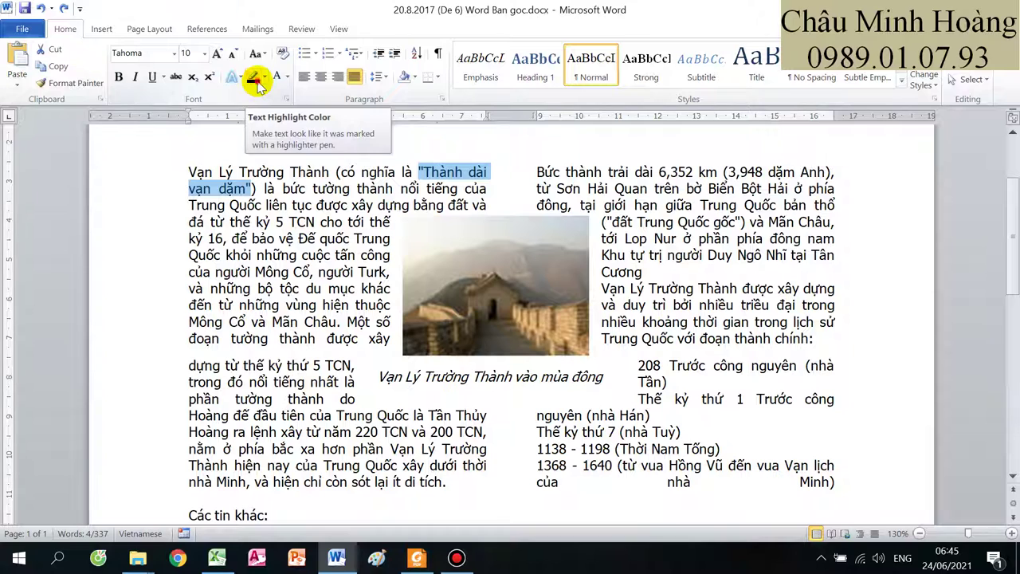
pyautogui.click(254, 78)
# Step: Try to give the highlighted phrase in the first paragraph a white font colour and bold formatting
pyautogui.click(287, 78)
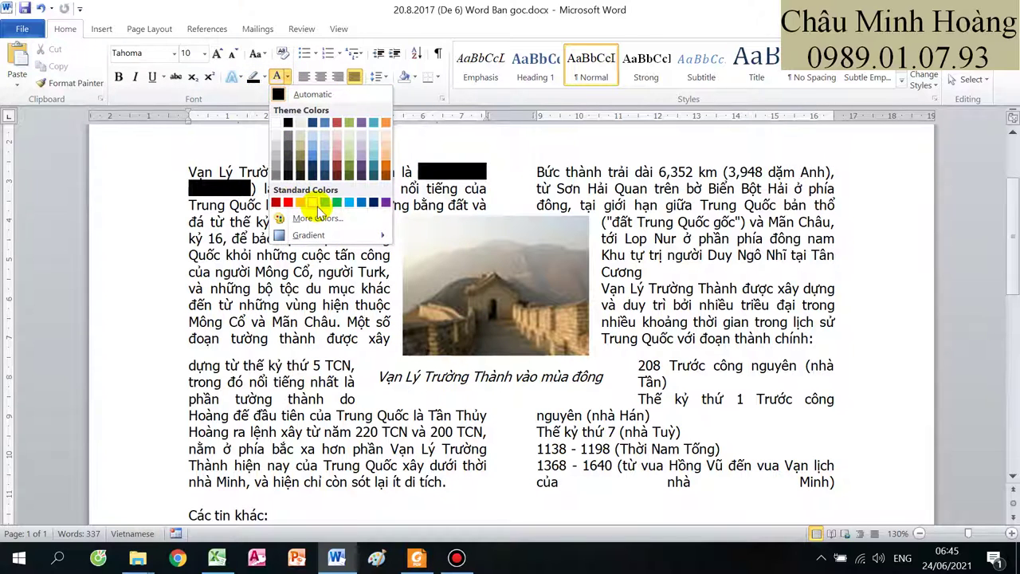
pyautogui.click(277, 138)
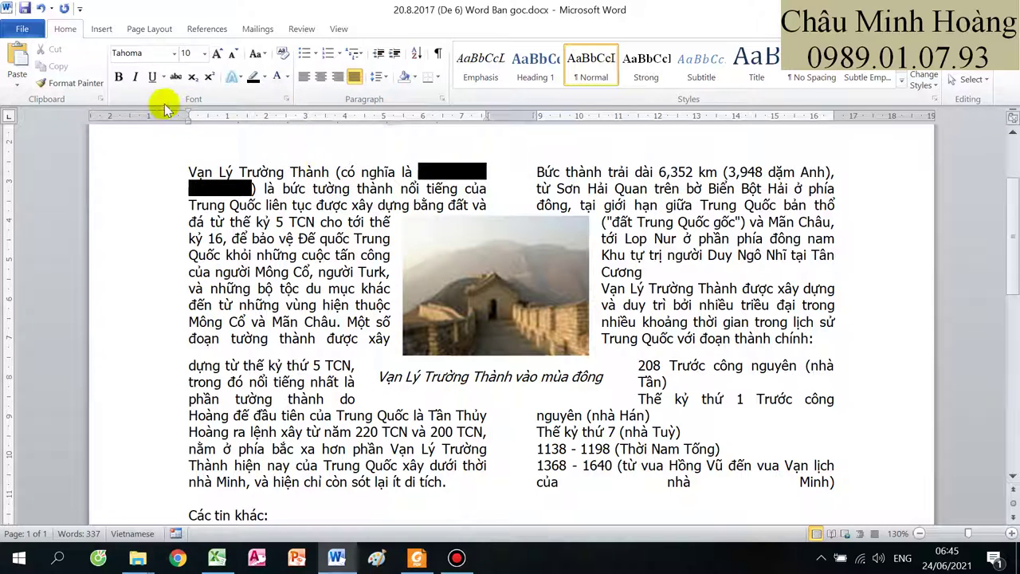
pyautogui.click(119, 77)
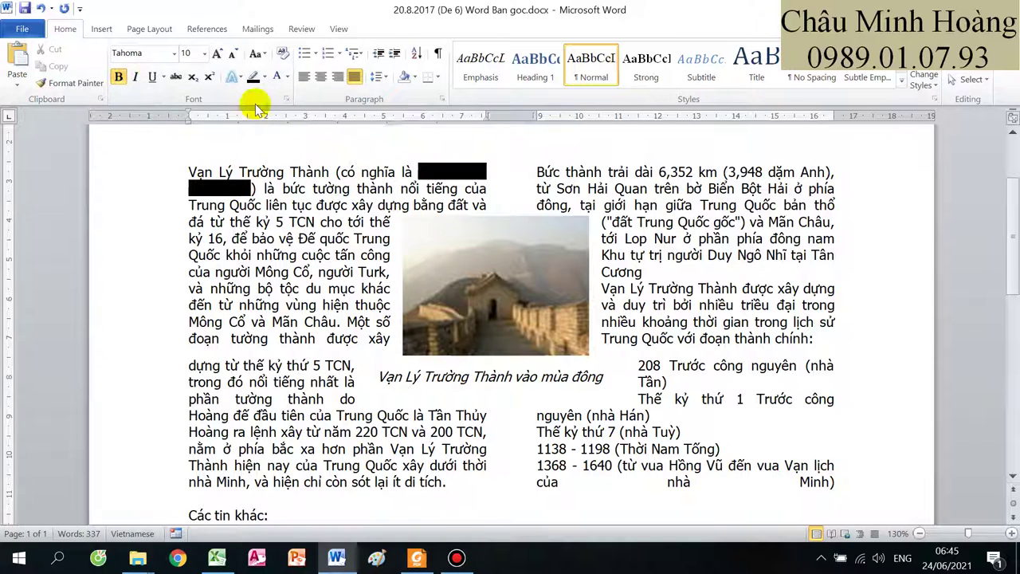
# Step: Try a yellow highlight on the words Thành dài and undo it
pyautogui.click(267, 77)
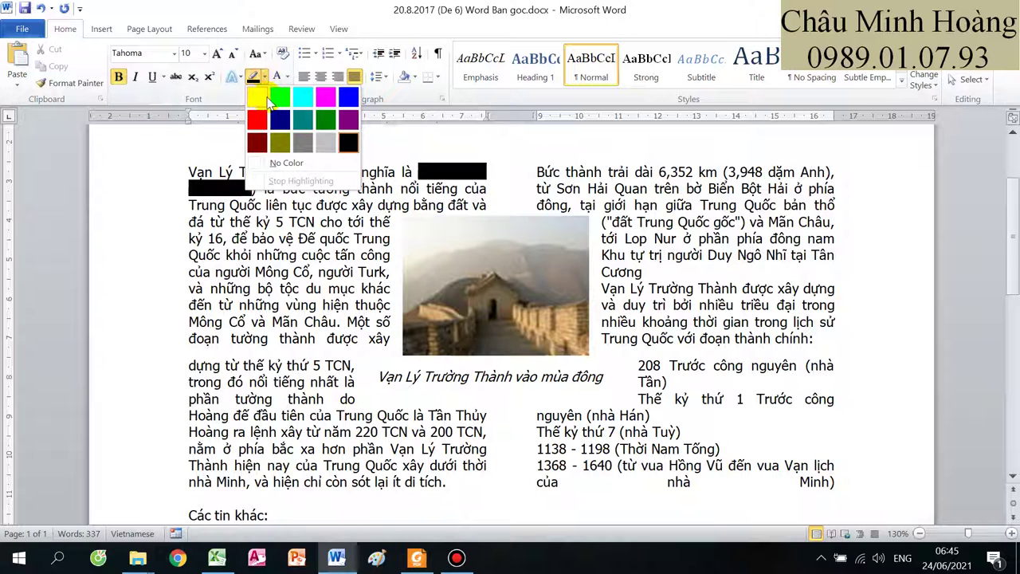
pyautogui.click(256, 100)
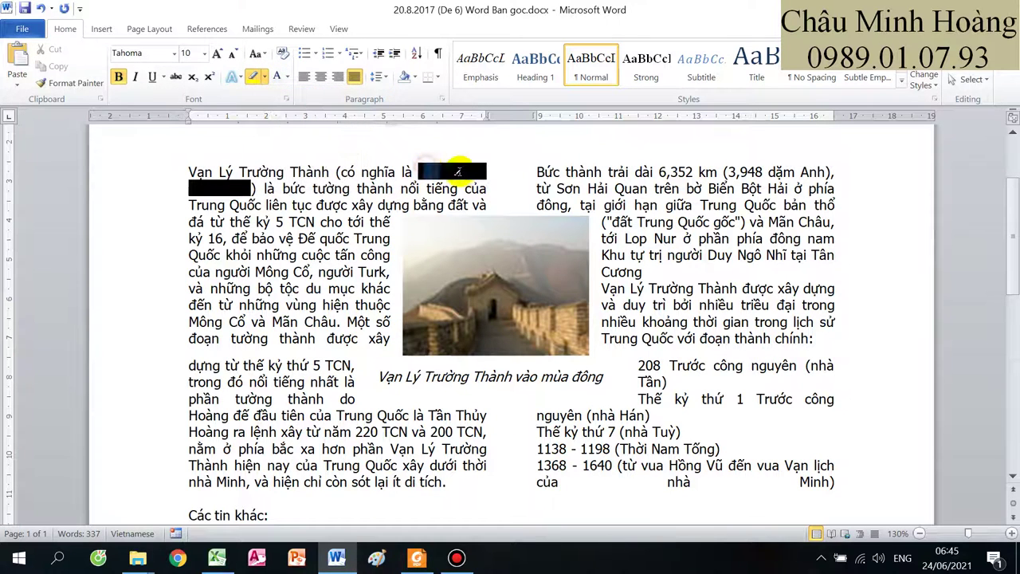
pyautogui.moveTo(458, 171); pyautogui.dragTo(488, 174)
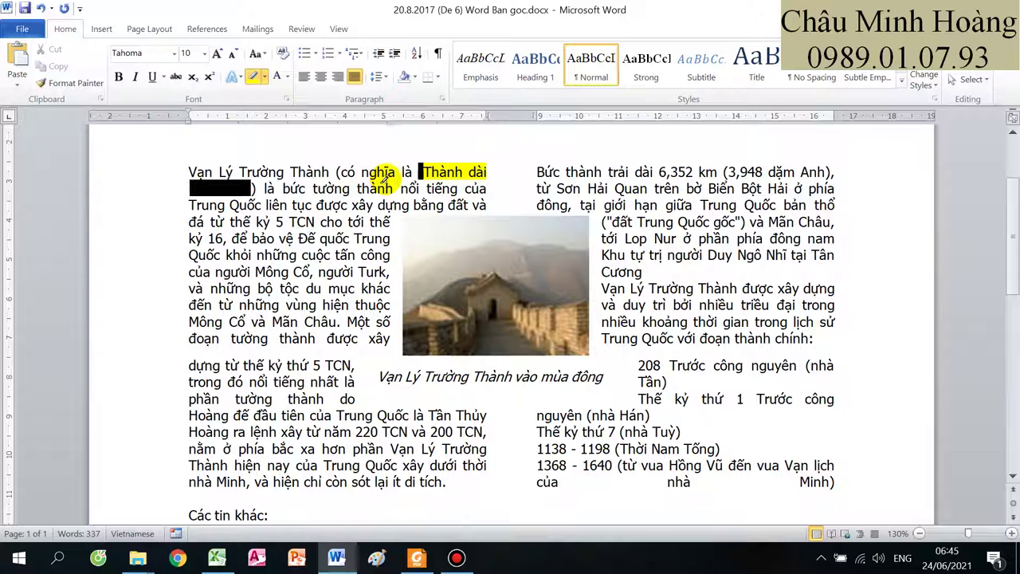
pyautogui.hotkey('ctrl', 'z')
# Step: Set the font colour of the black-highlighted phrase "Thành dài vạn dặm" to white and make the phrase bold
pyautogui.click(408, 159)
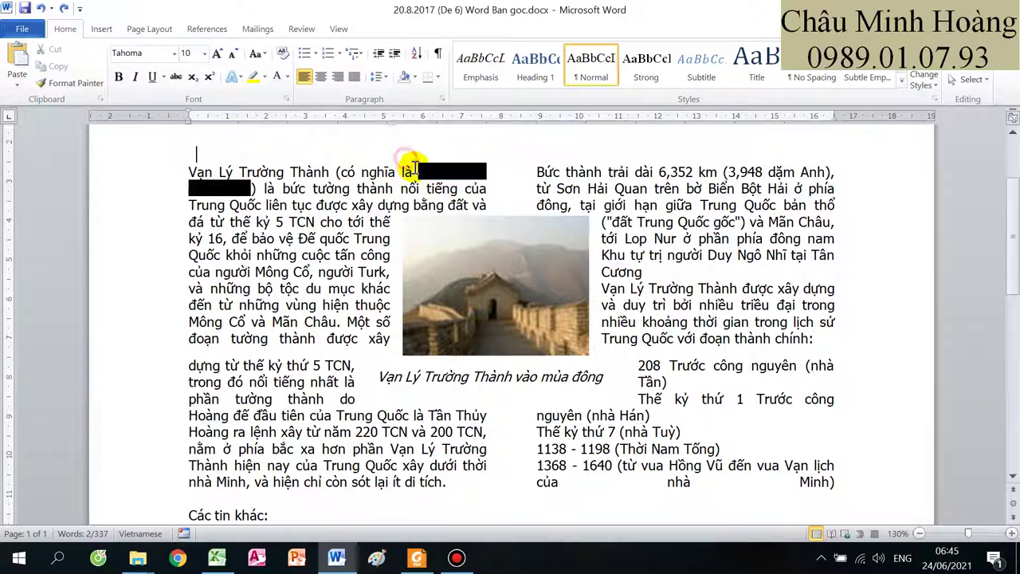
pyautogui.moveTo(418, 171)
pyautogui.mouseDown()
pyautogui.moveTo(259, 205)
pyautogui.moveTo(253, 188)
pyautogui.mouseUp()
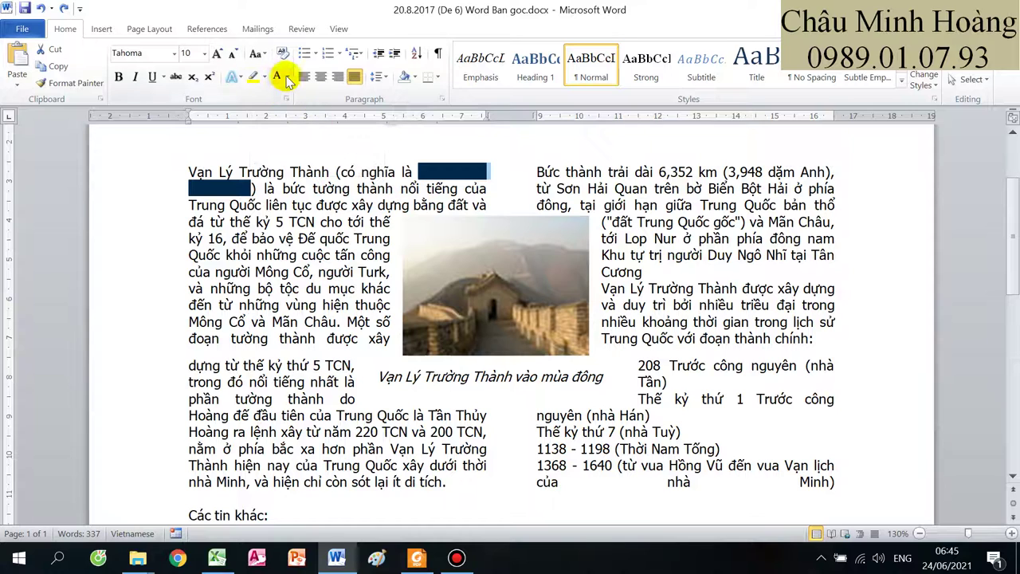
pyautogui.click(278, 77)
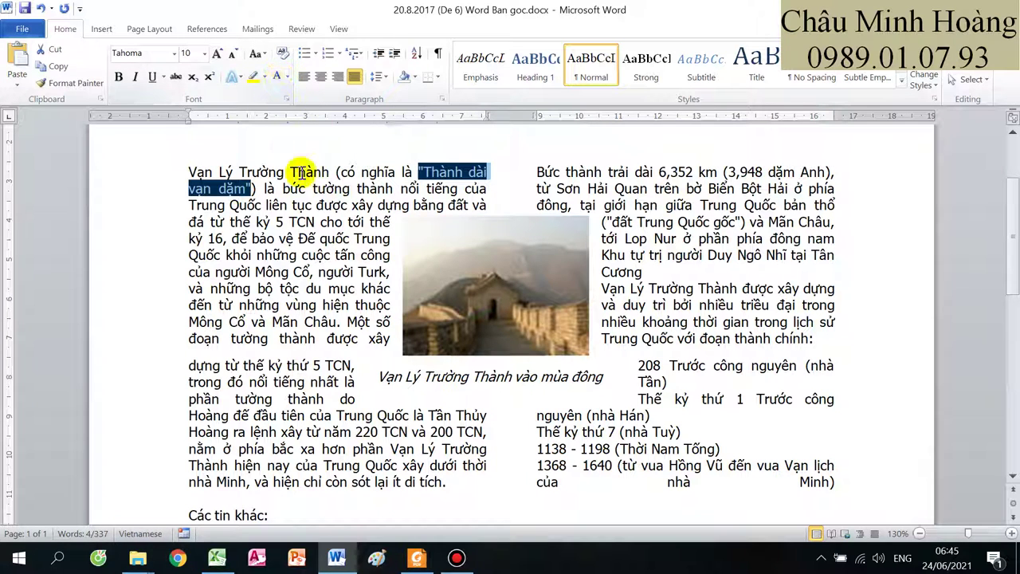
pyautogui.click(294, 205)
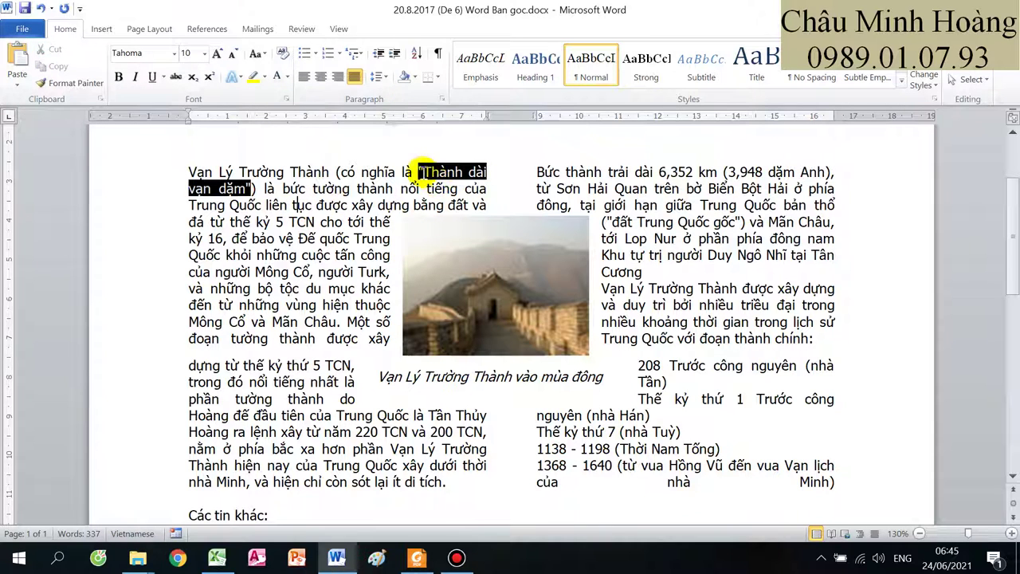
pyautogui.moveTo(421, 171); pyautogui.dragTo(252, 190)
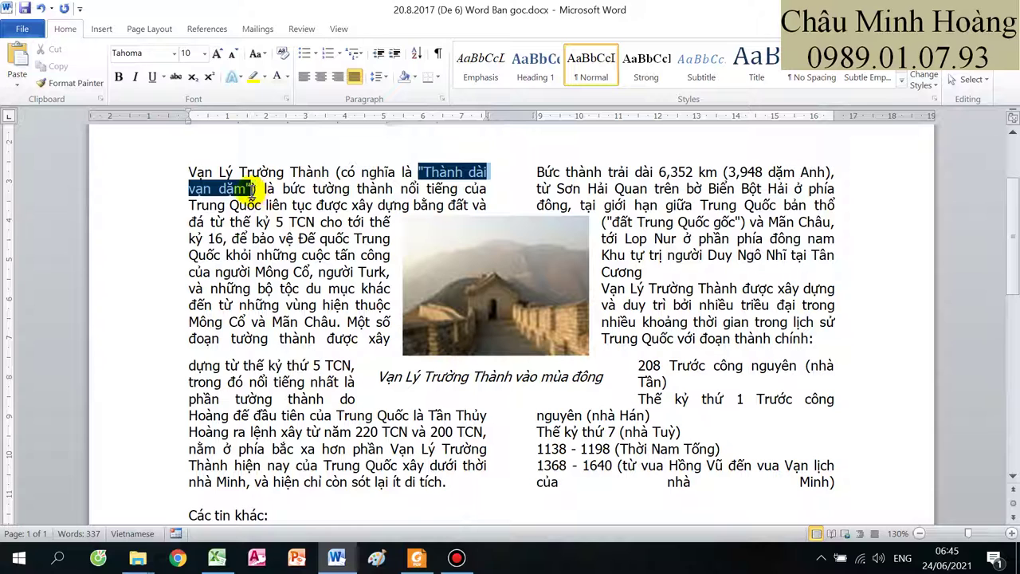
pyautogui.click(118, 77)
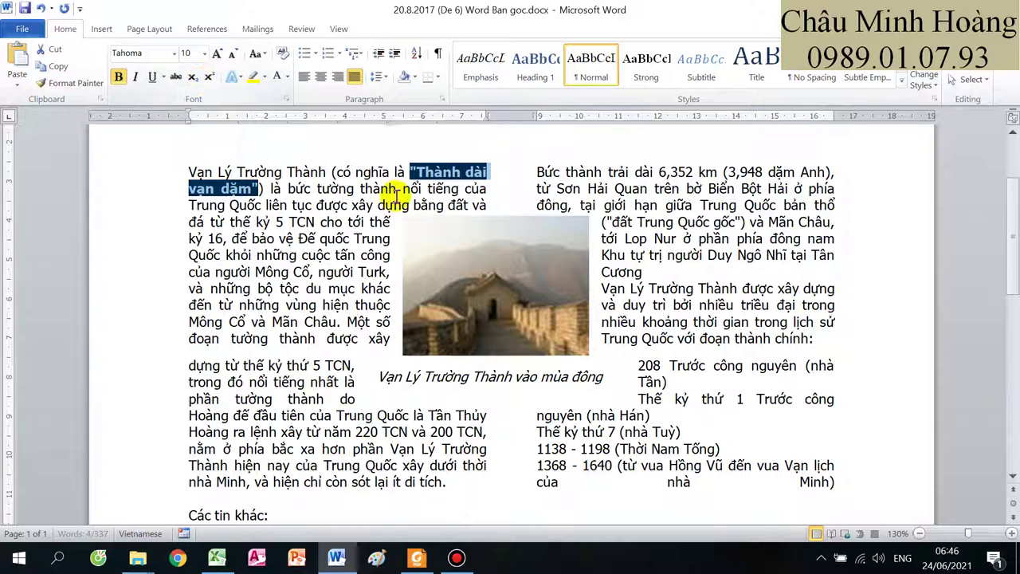
pyautogui.click(297, 236)
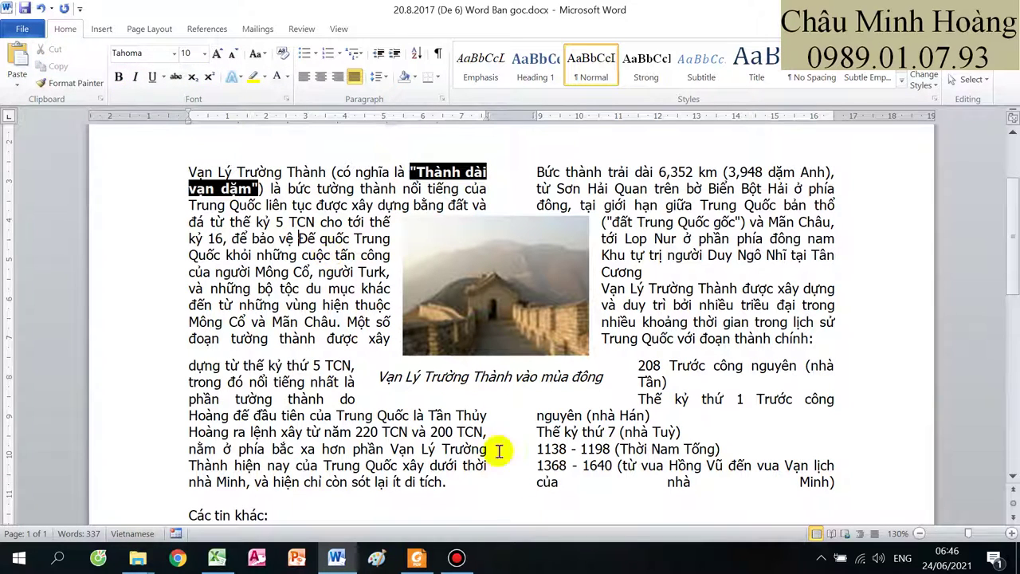
# Step: Examine the drop caps, body text and numbered list in the PDF sample, and return to the Word document
pyautogui.click(419, 558)
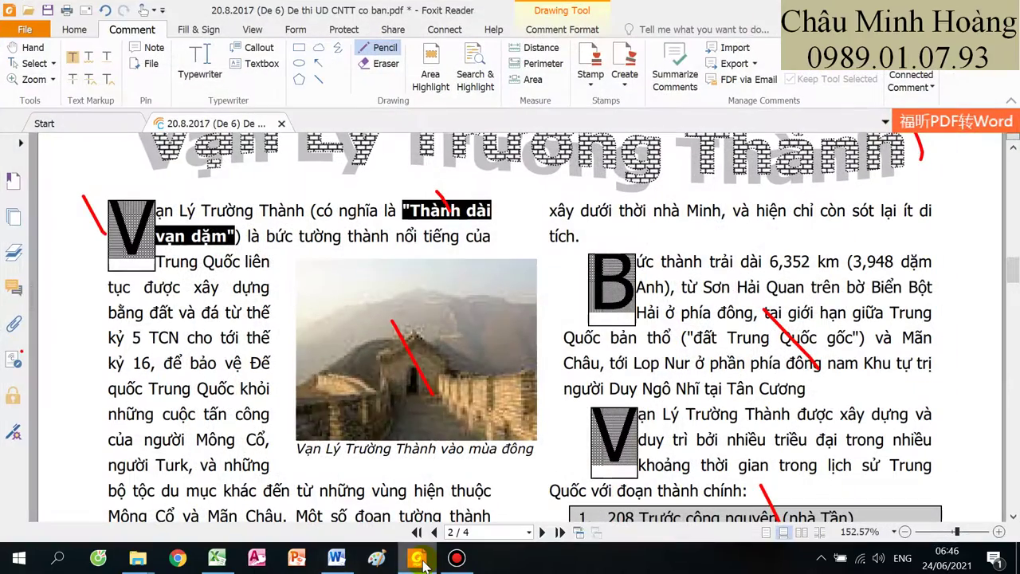
pyautogui.click(422, 562)
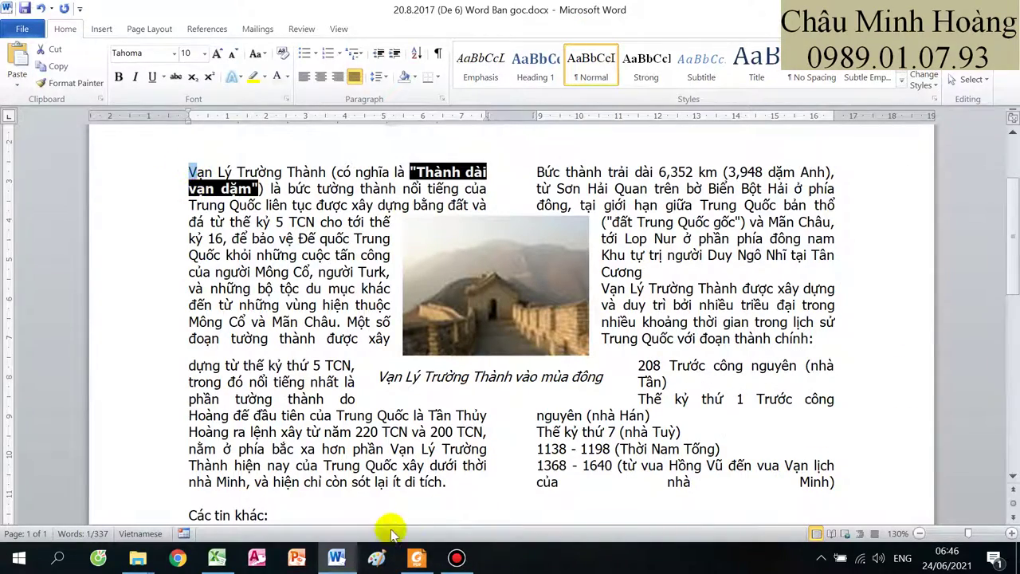
pyautogui.click(418, 558)
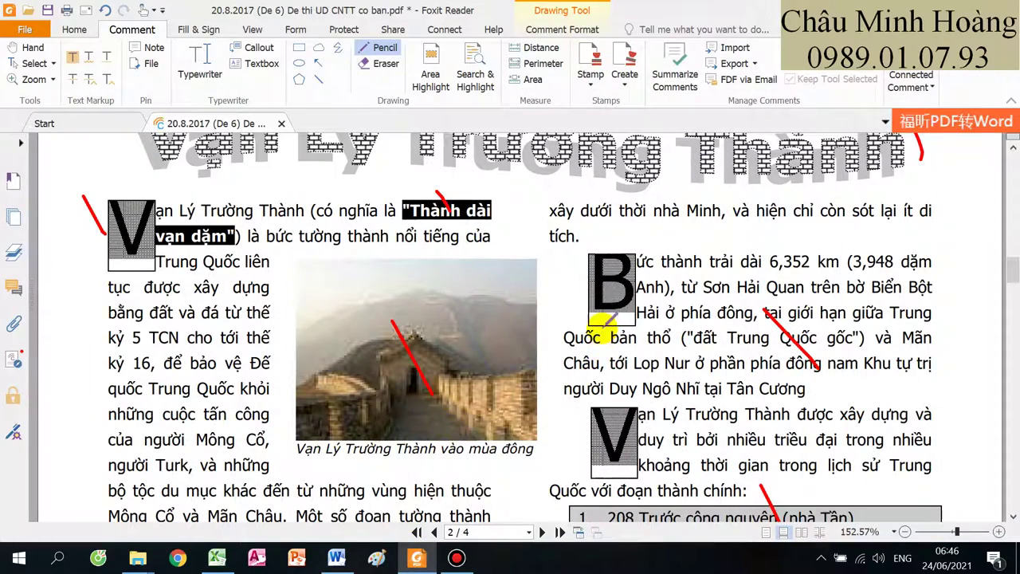
pyautogui.scroll(-5, 610, 319)
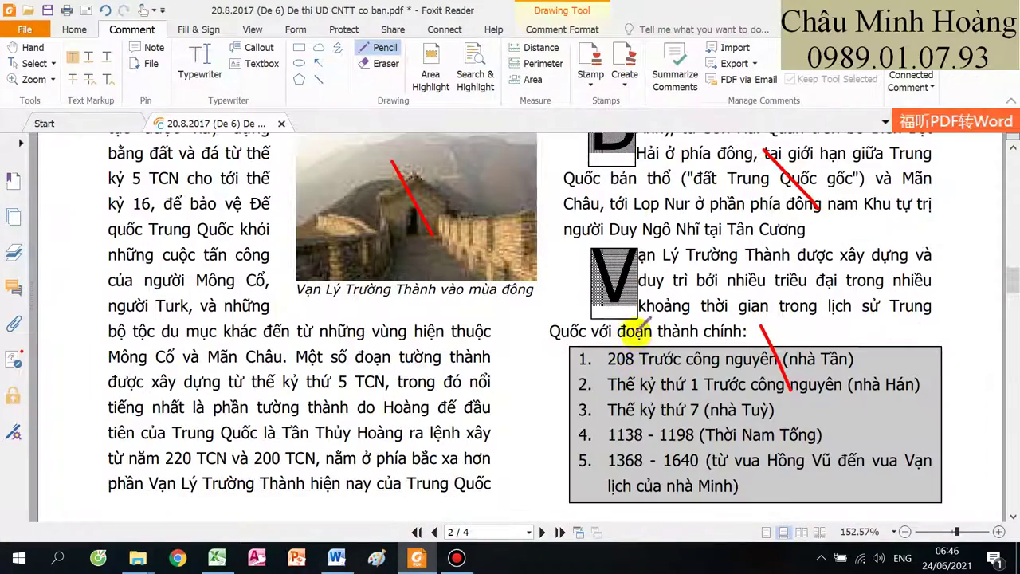
pyautogui.scroll(3, 637, 326)
pyautogui.scroll(2, 399, 351)
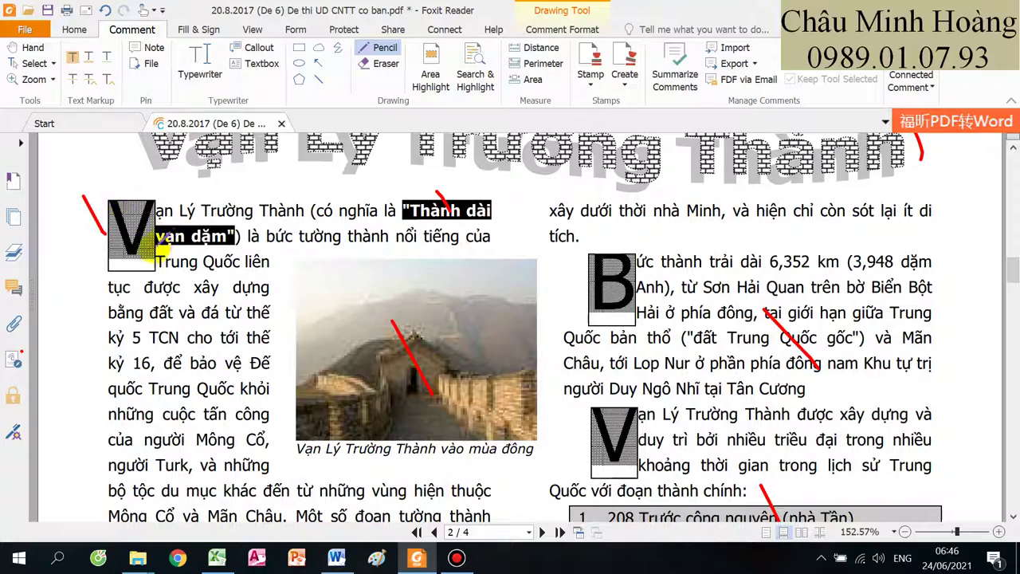
pyautogui.click(215, 558)
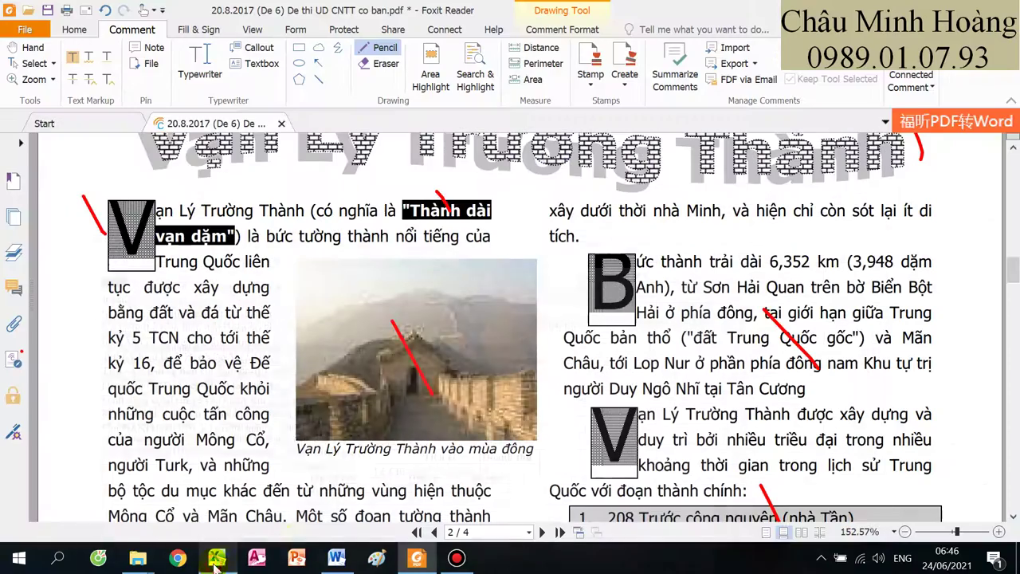
pyautogui.click(337, 558)
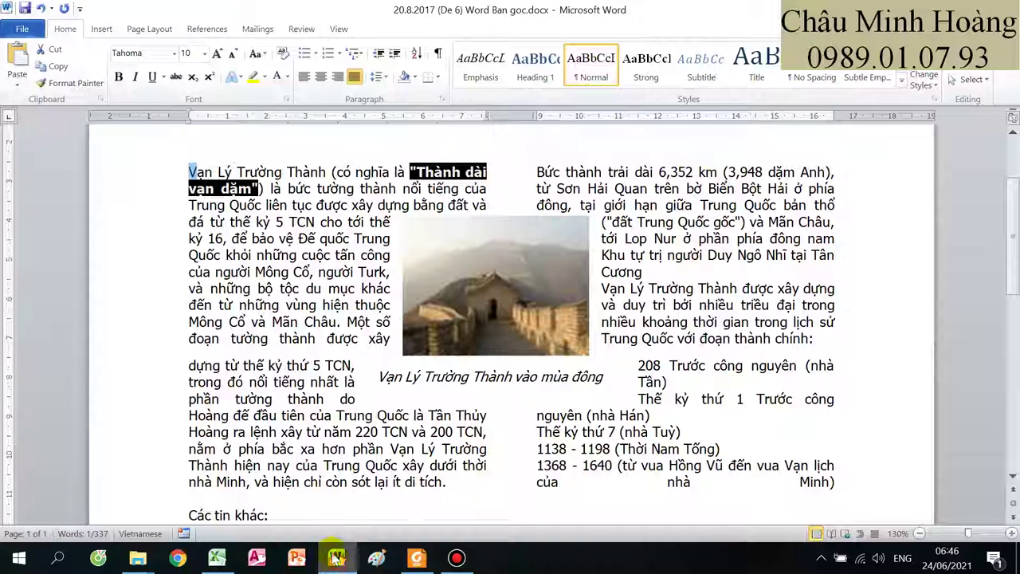
# Step: Turn the first letter V of the opening paragraph into a dropped cap, make it bold, and compare it with the PDF sample
pyautogui.click(100, 29)
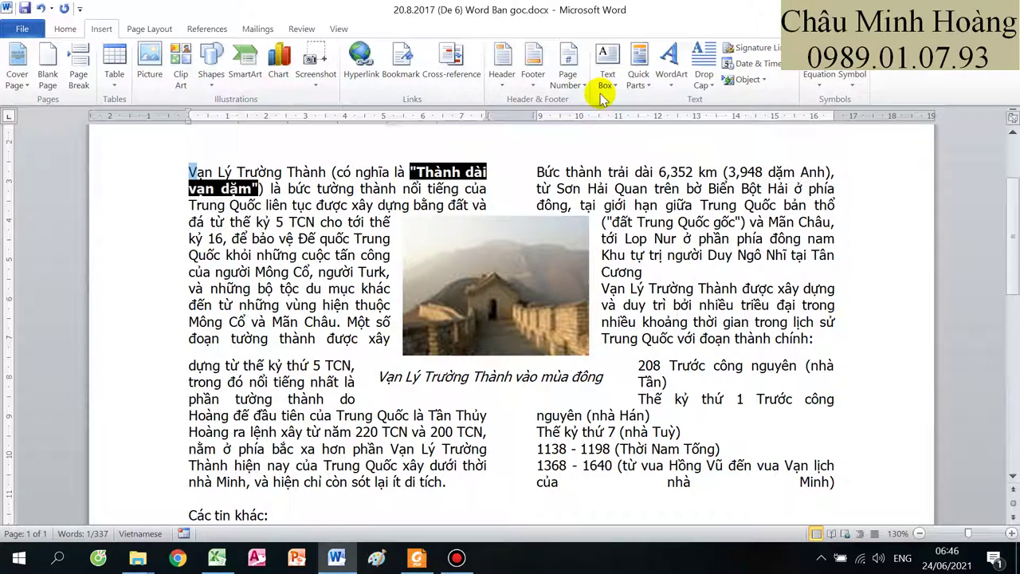
pyautogui.click(704, 74)
pyautogui.click(737, 141)
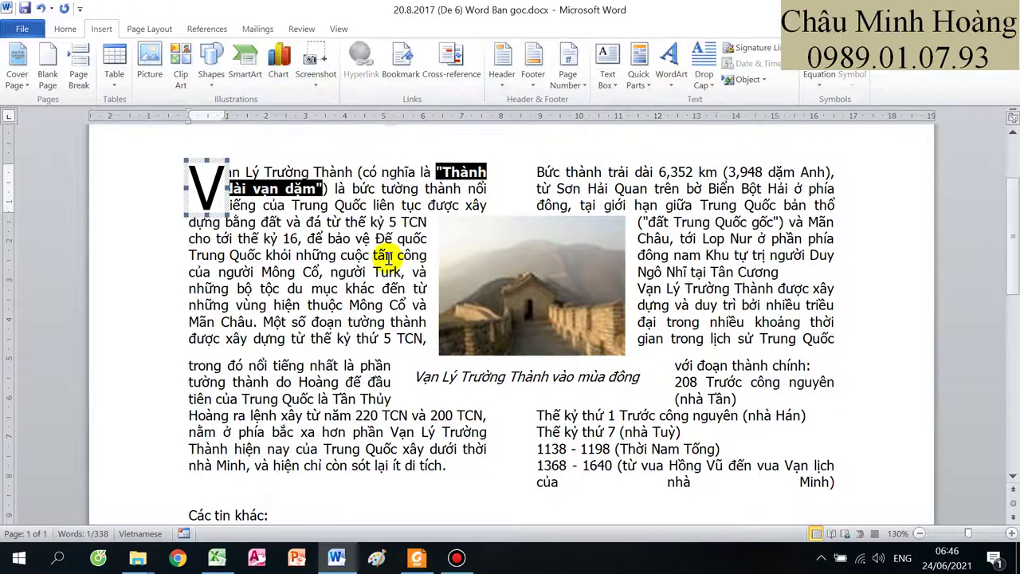
pyautogui.doubleClick(206, 187)
pyautogui.click(68, 30)
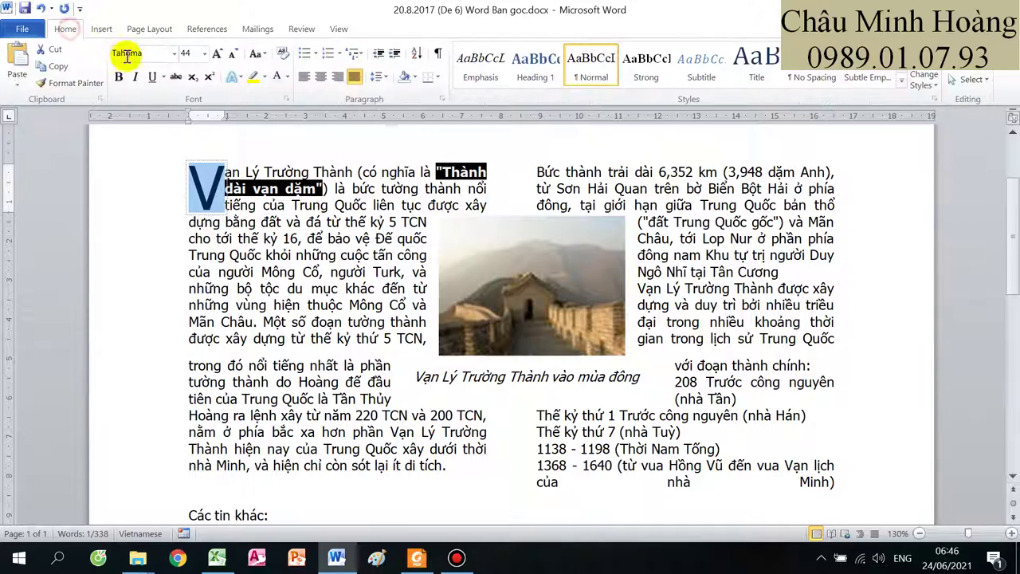
pyautogui.click(118, 76)
pyautogui.click(417, 558)
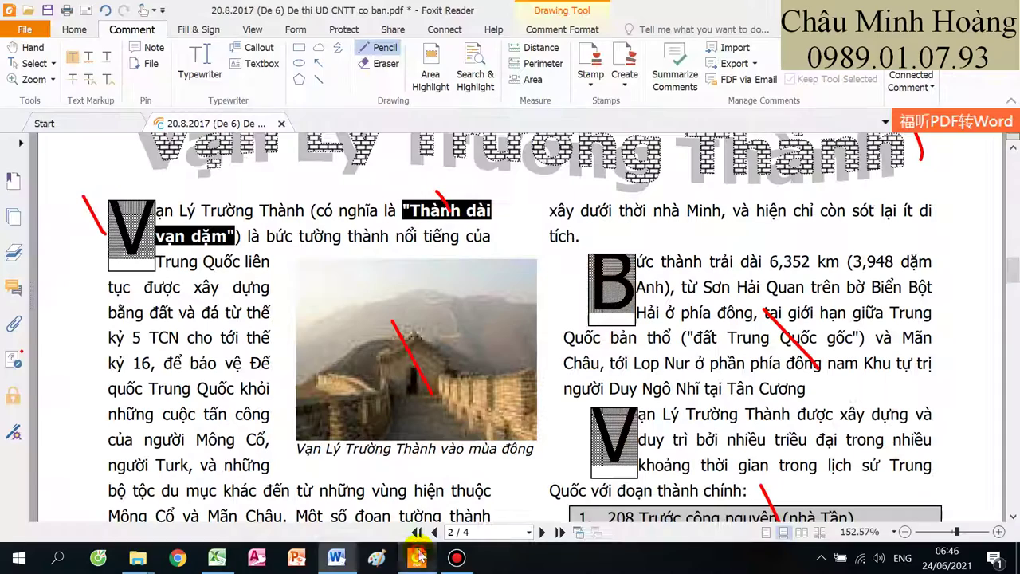
pyautogui.click(417, 557)
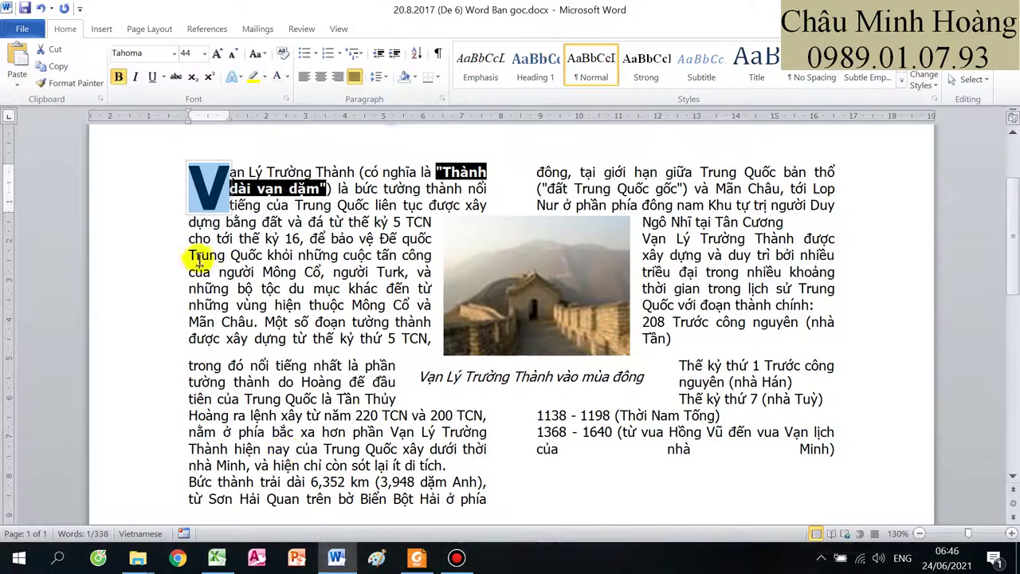
# Step: Set the line spacing of the two-column body text to 1.5 lines
pyautogui.click(434, 431)
pyautogui.keyDown('ctrl'); pyautogui.scroll(2, 434, 431); pyautogui.keyUp('ctrl')
pyautogui.keyDown('ctrl'); pyautogui.scroll(1, 434, 430); pyautogui.keyUp('ctrl')
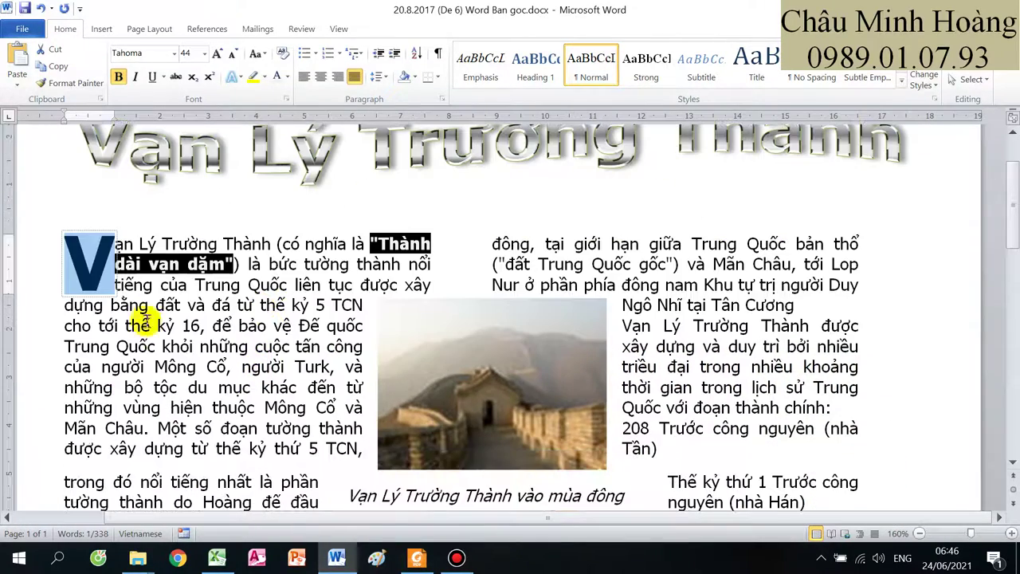
pyautogui.moveTo(235, 264); pyautogui.dragTo(668, 330)
pyautogui.rightClick(698, 279)
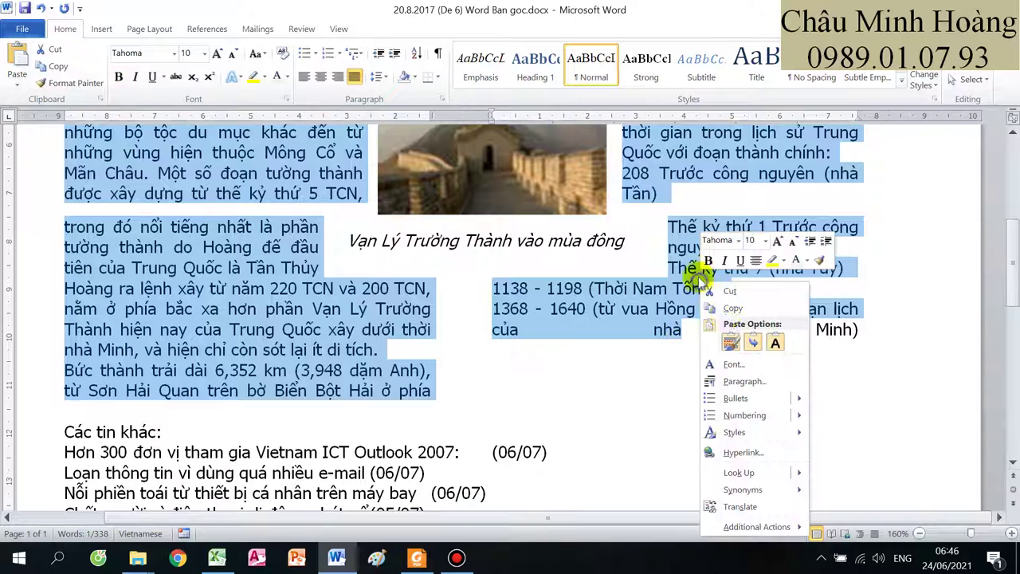
pyautogui.click(741, 381)
pyautogui.click(777, 341)
pyautogui.click(757, 363)
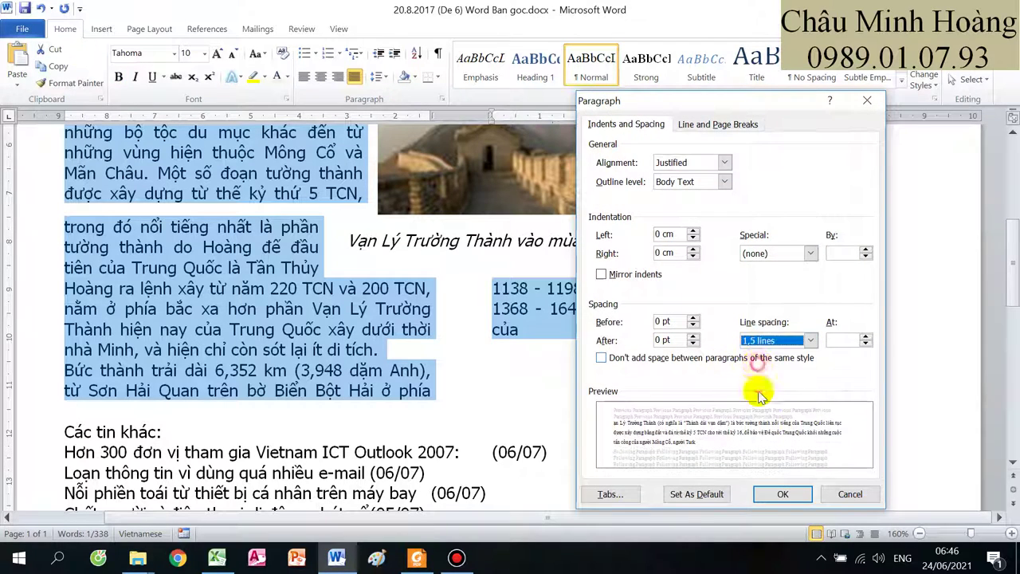
pyautogui.click(783, 494)
pyautogui.scroll(4, 185, 296)
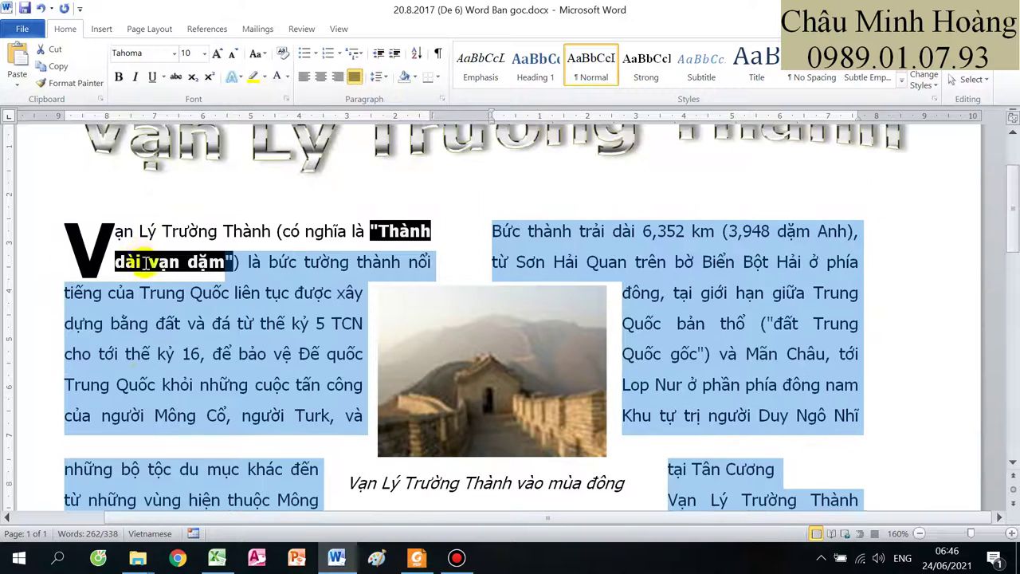
# Step: Enlarge the drop cap V at the start of the first paragraph to a font size of about 58.5 pt
pyautogui.click(111, 271)
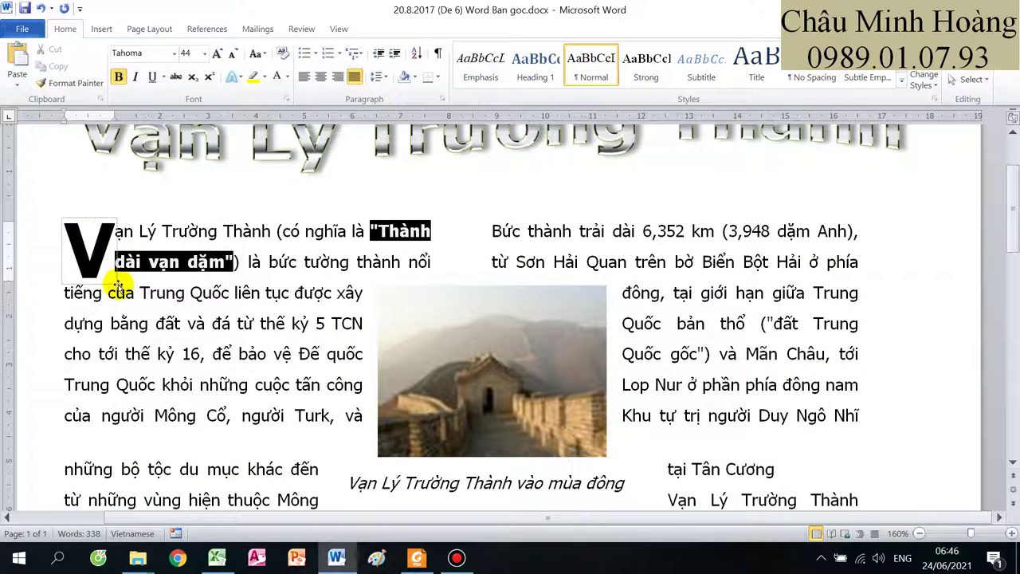
pyautogui.moveTo(117, 275); pyautogui.dragTo(132, 316)
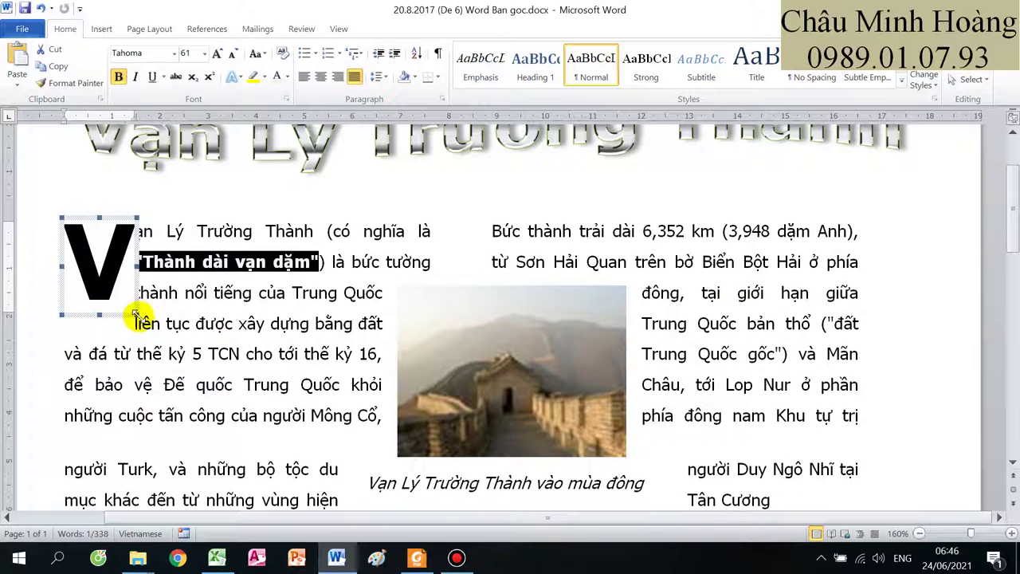
pyautogui.click(183, 324)
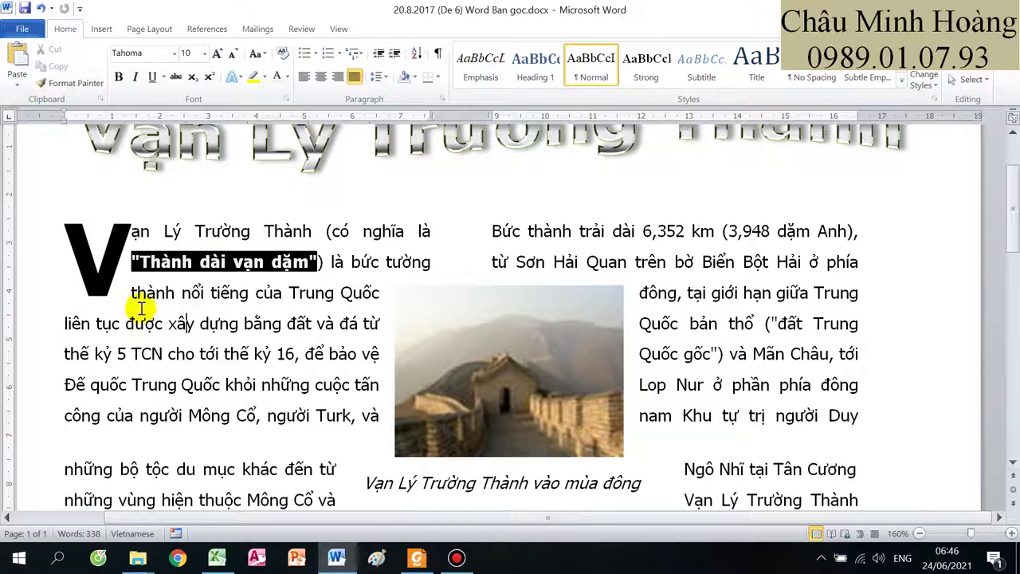
# Step: Compare the border and shading settings of the drop cap V with the boxed grey letters in the PDF sample
pyautogui.click(106, 281)
pyautogui.doubleClick(92, 269)
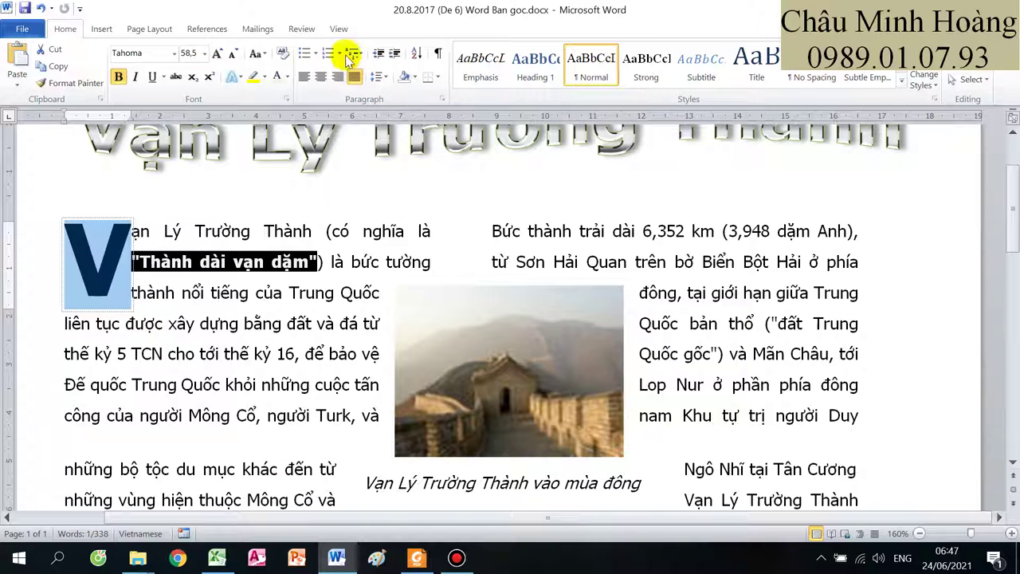
pyautogui.click(437, 77)
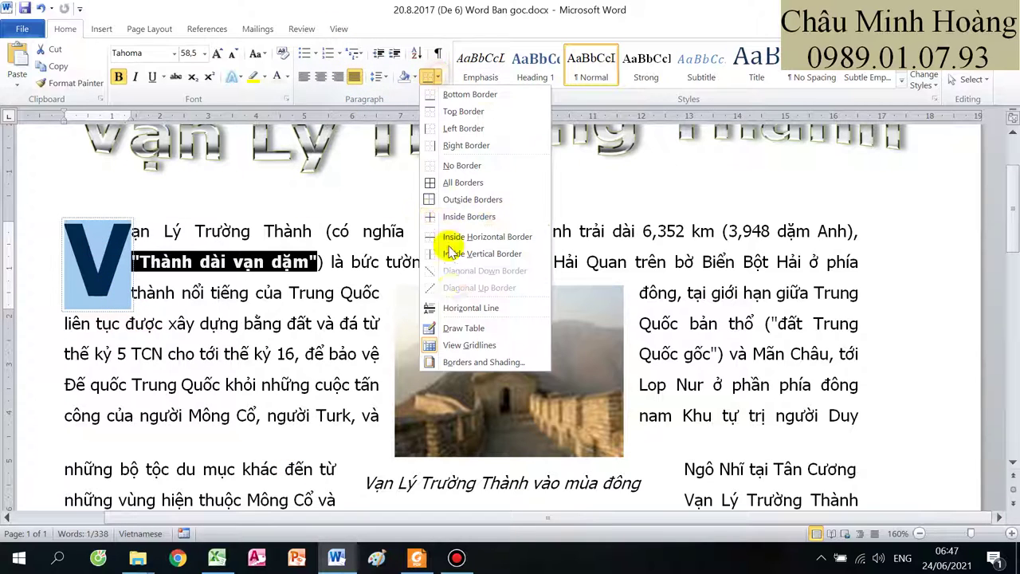
pyautogui.click(471, 362)
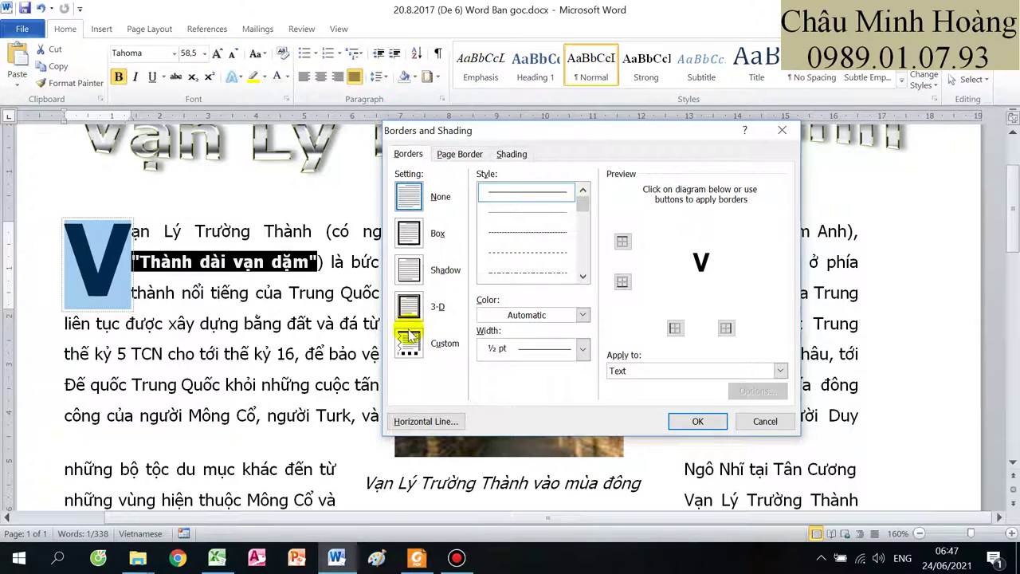
pyautogui.click(416, 558)
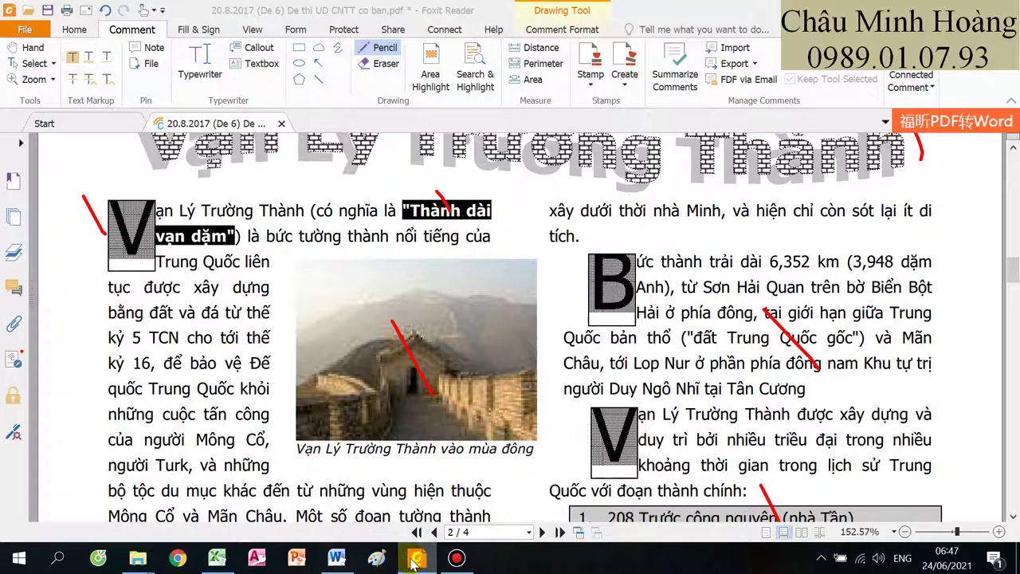
pyautogui.click(414, 561)
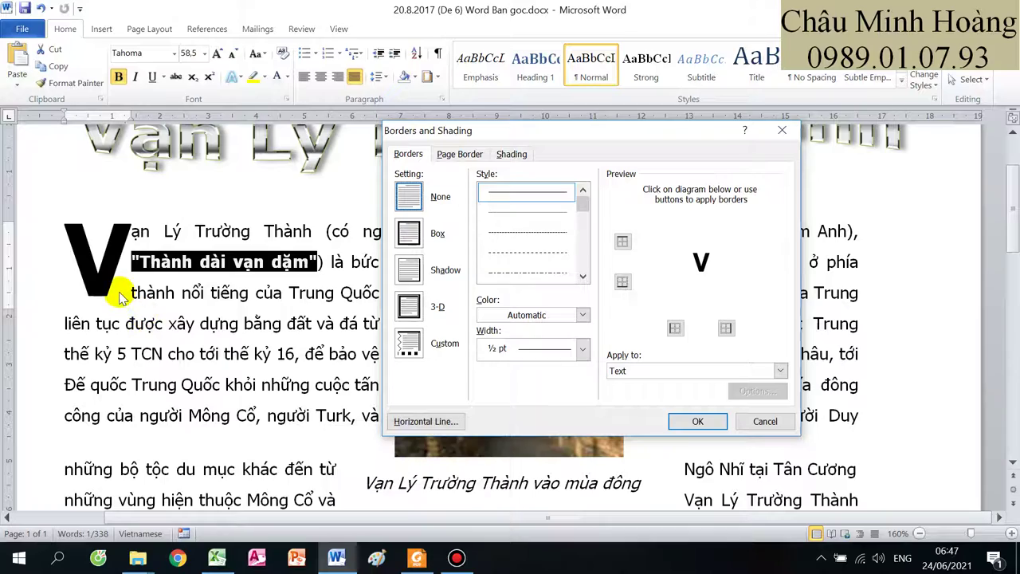
pyautogui.click(416, 559)
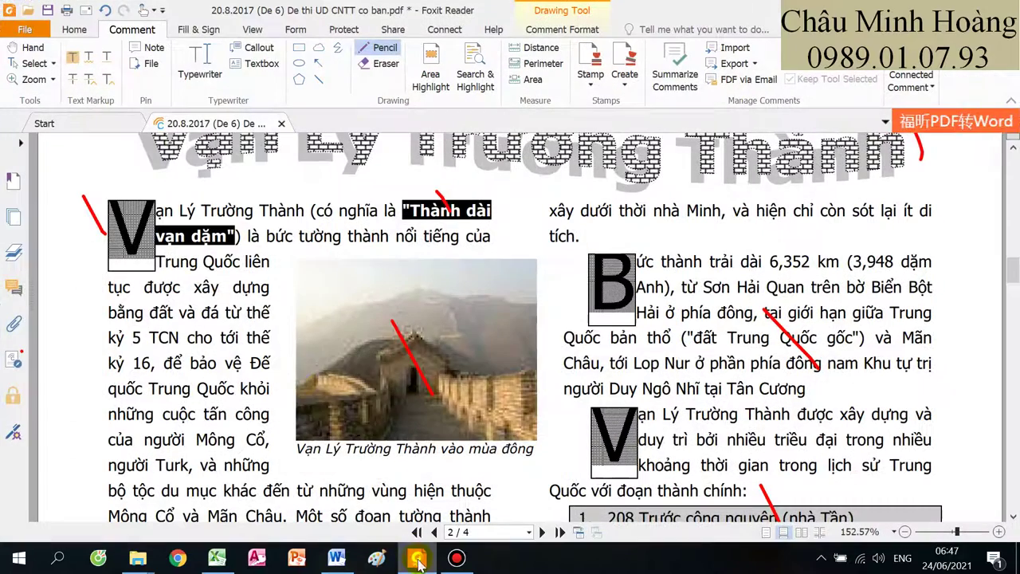
pyautogui.click(416, 560)
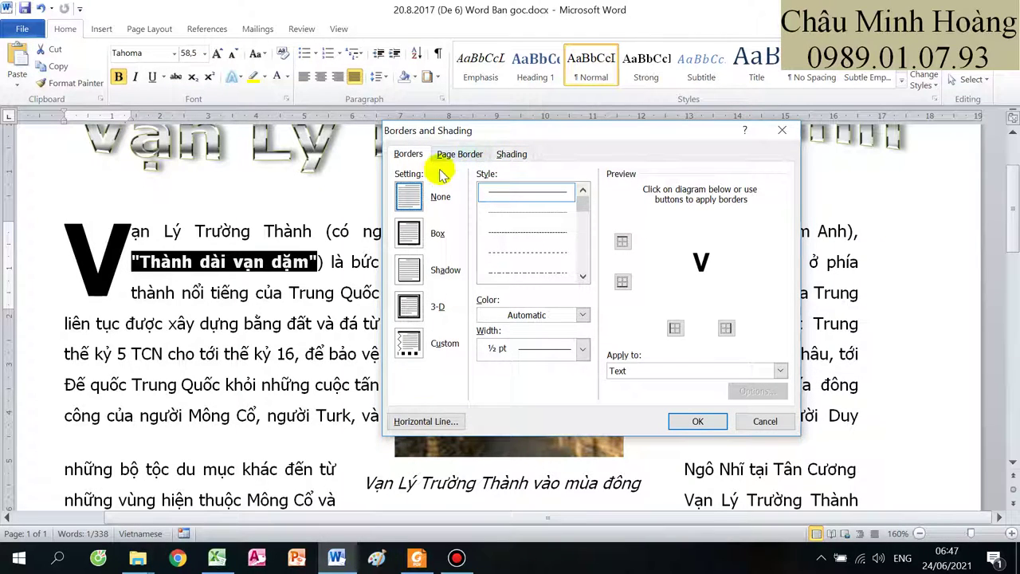
pyautogui.click(745, 417)
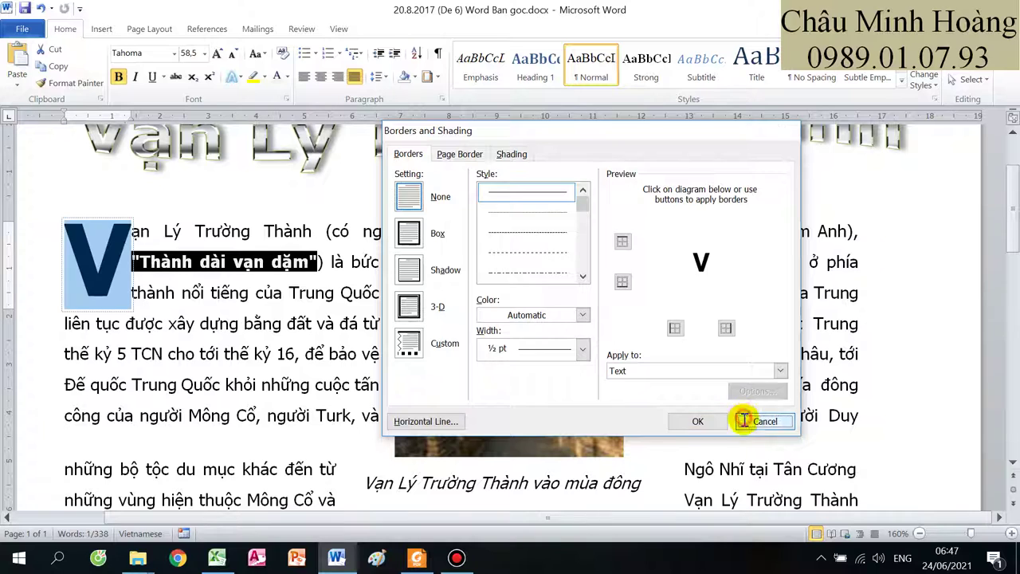
# Step: Apply yellow fill shading to the text of the drop cap V
pyautogui.click(414, 77)
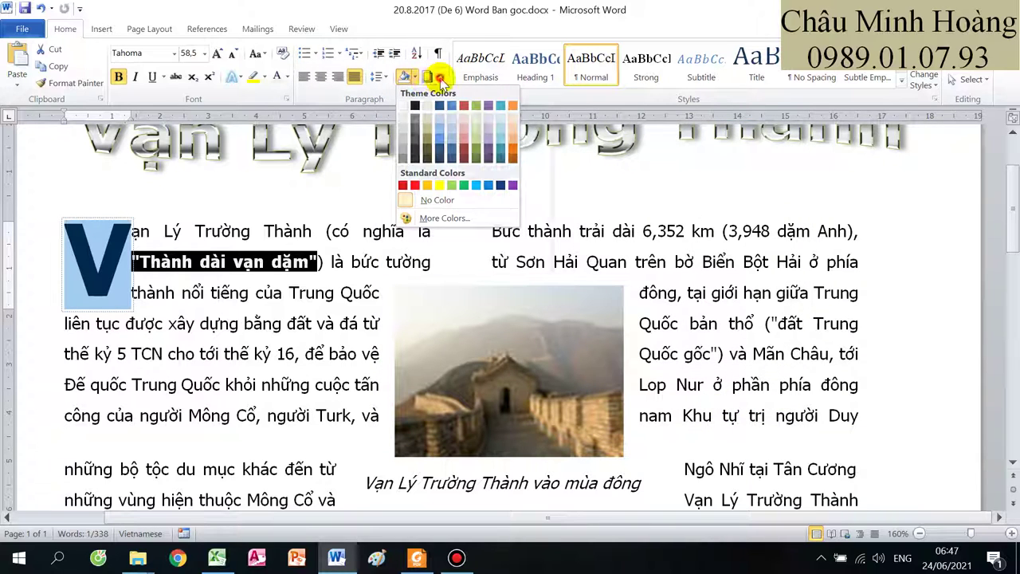
pyautogui.click(438, 77)
pyautogui.click(494, 370)
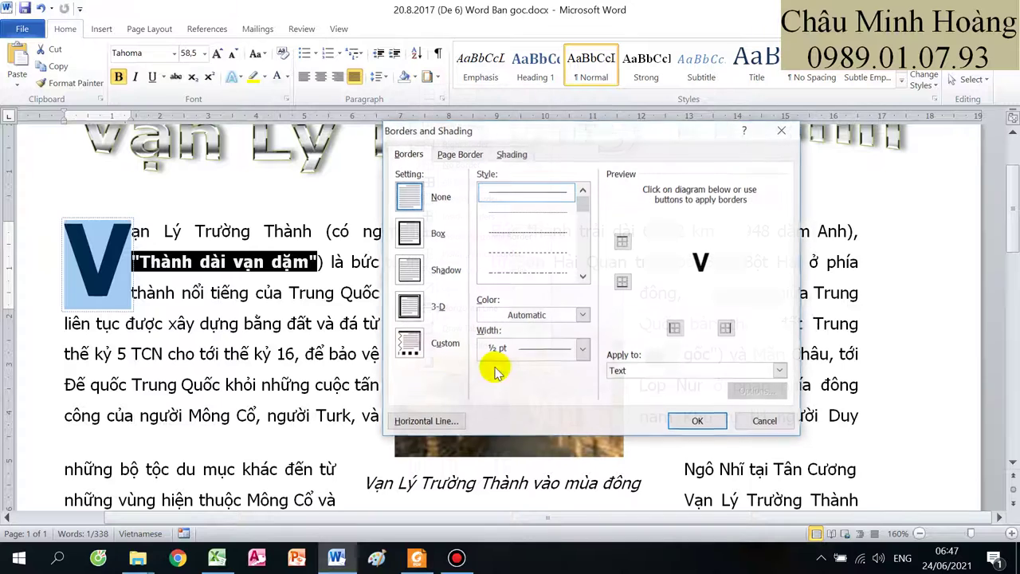
pyautogui.click(511, 154)
pyautogui.click(487, 191)
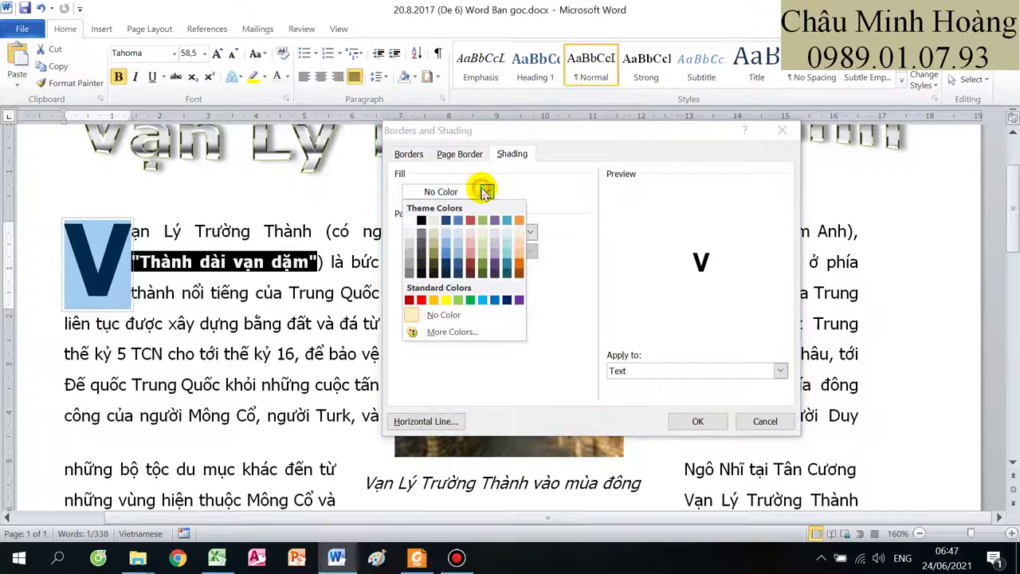
pyautogui.click(486, 191)
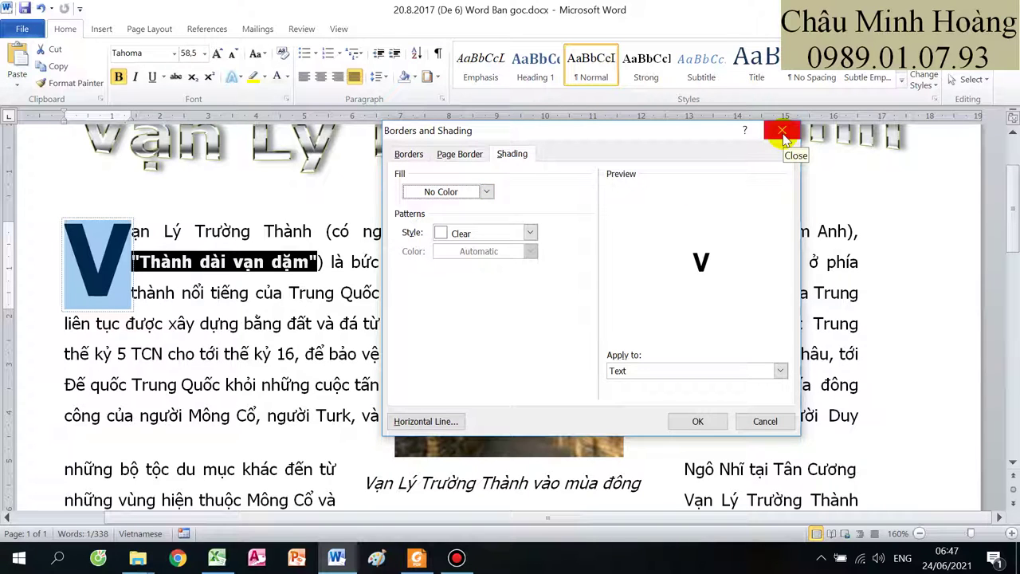
pyautogui.click(486, 192)
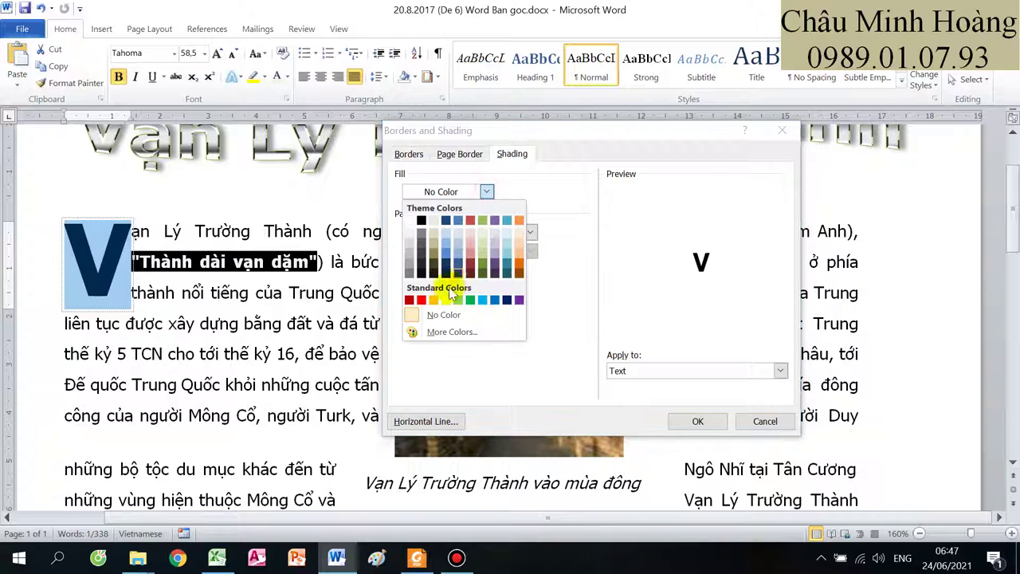
pyautogui.click(446, 301)
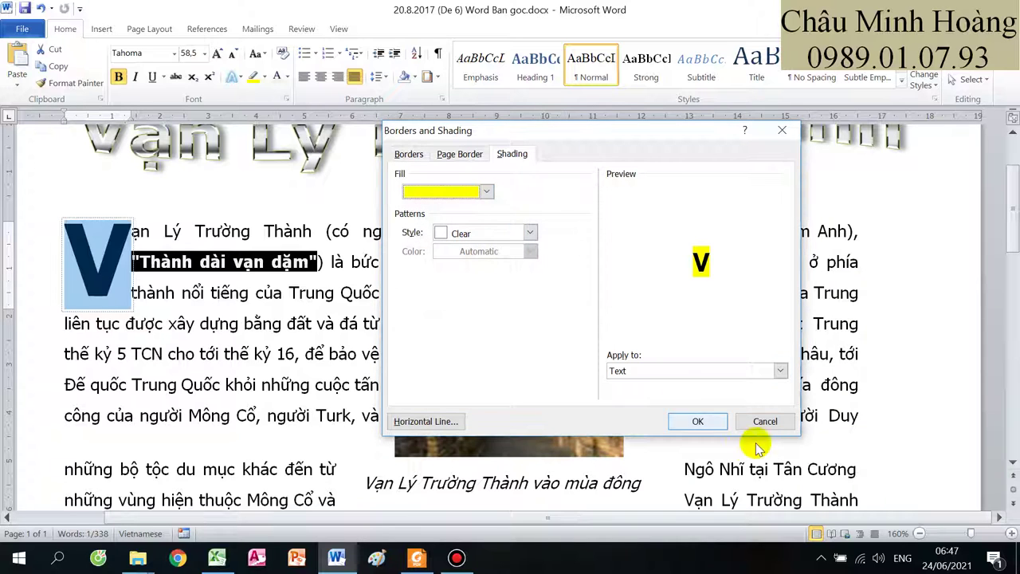
pyautogui.click(698, 421)
pyautogui.click(327, 385)
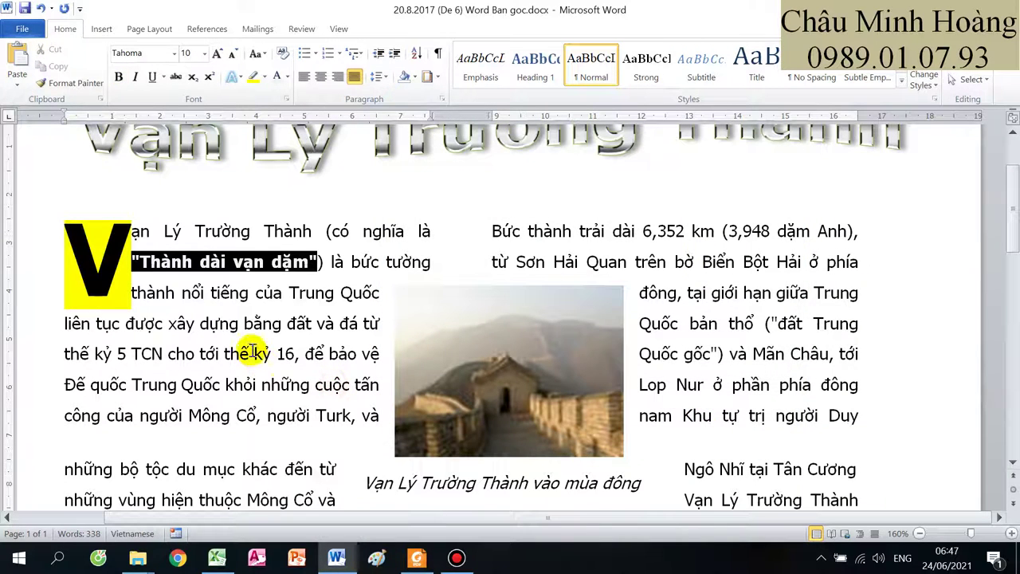
# Step: Draw a text box about 1.5 cm wide around the drop cap V and remove its fill
pyautogui.click(101, 28)
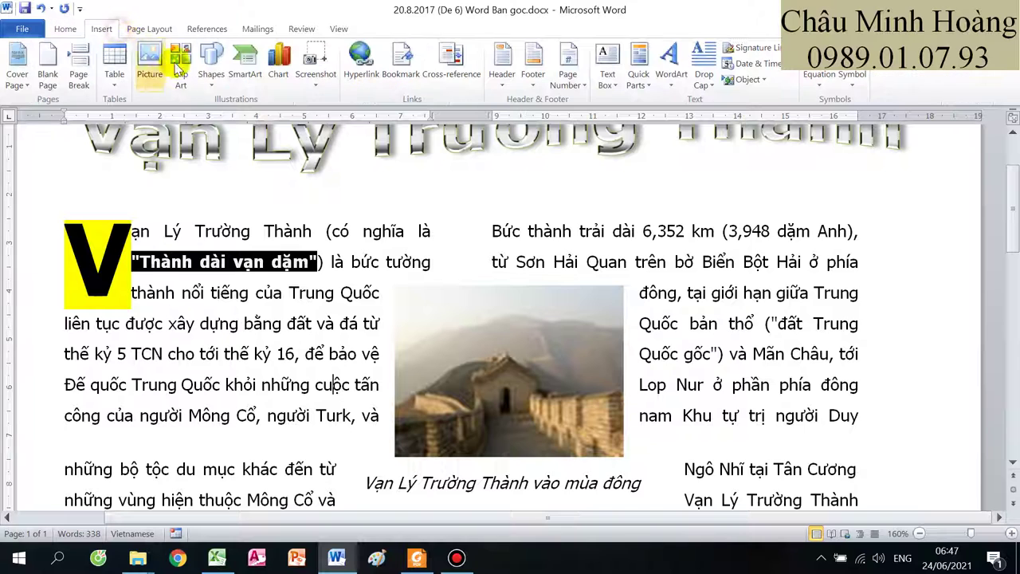
pyautogui.click(212, 80)
pyautogui.click(205, 114)
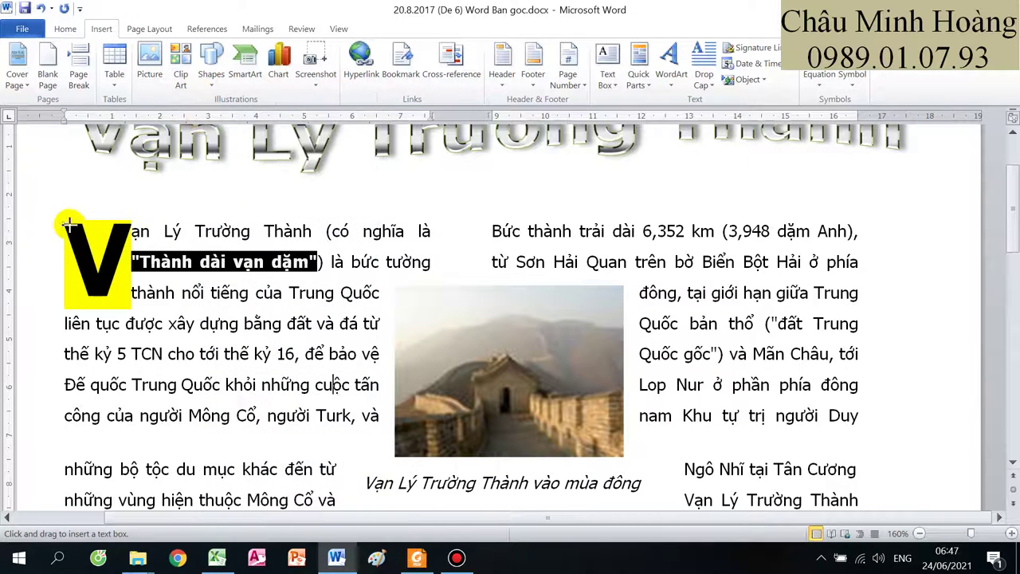
pyautogui.moveTo(60, 214)
pyautogui.mouseDown()
pyautogui.moveTo(128, 283)
pyautogui.moveTo(134, 315)
pyautogui.mouseUp()
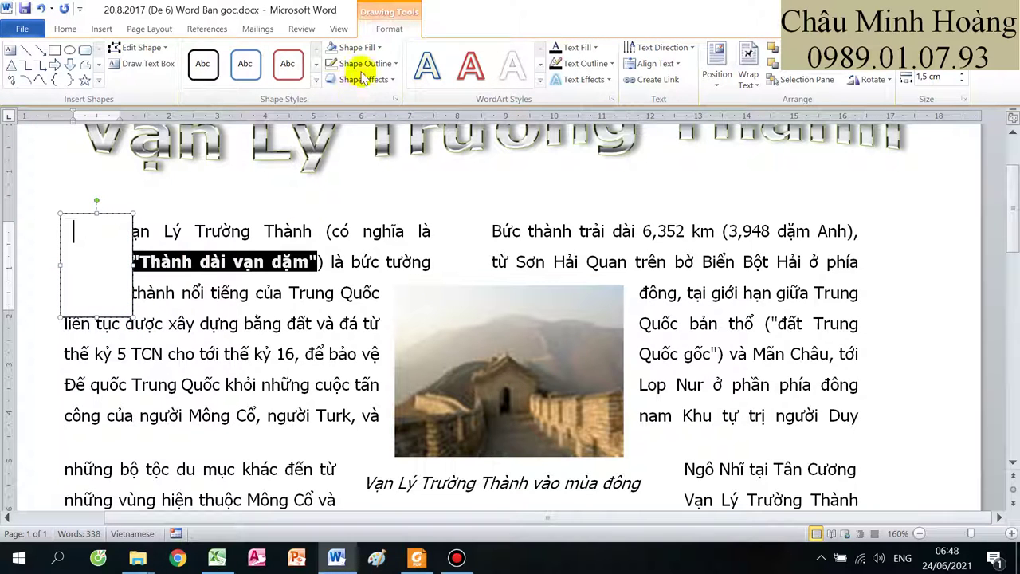
pyautogui.click(365, 50)
pyautogui.click(369, 169)
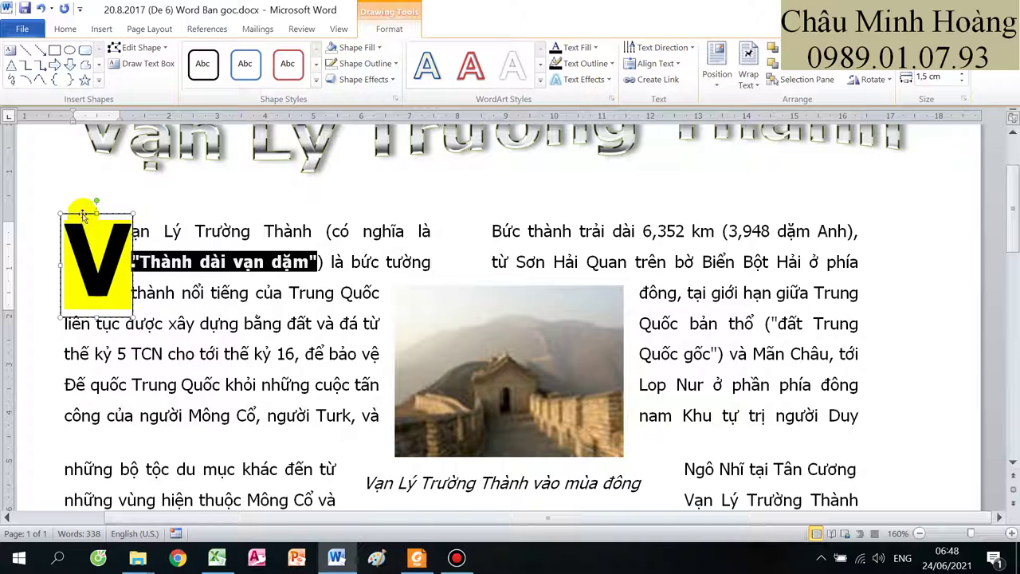
# Step: Fit the text box to the yellow drop cap V, about 1.42 cm wide, and compare it with the PDF sample
pyautogui.moveTo(85, 221); pyautogui.dragTo(93, 231)
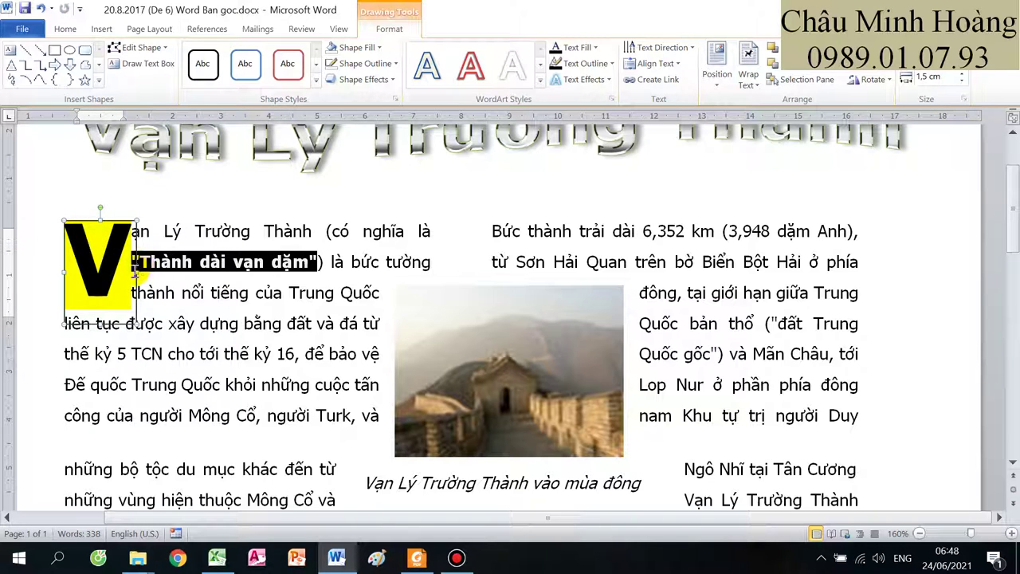
pyautogui.moveTo(135, 281); pyautogui.dragTo(103, 314)
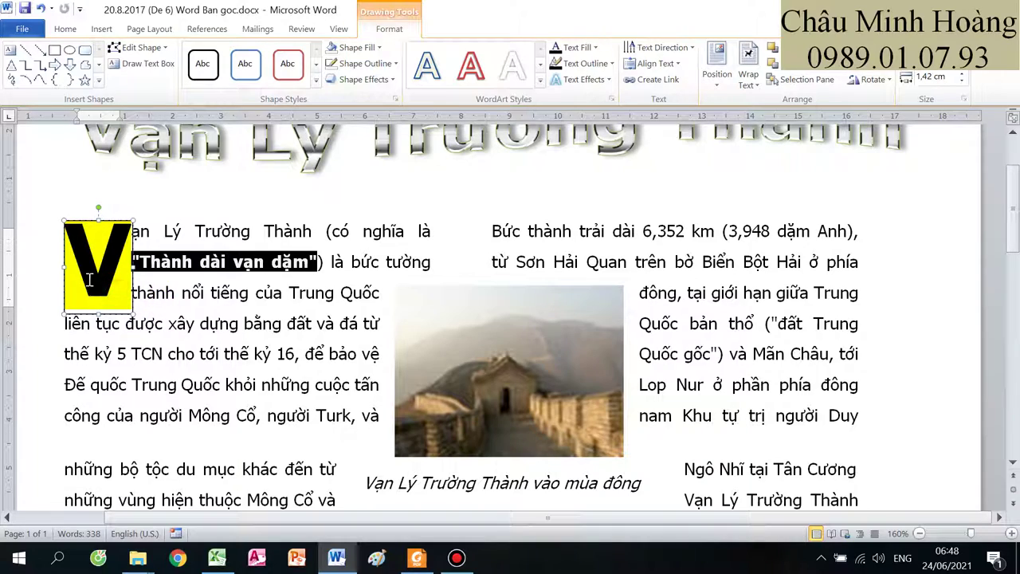
pyautogui.click(413, 551)
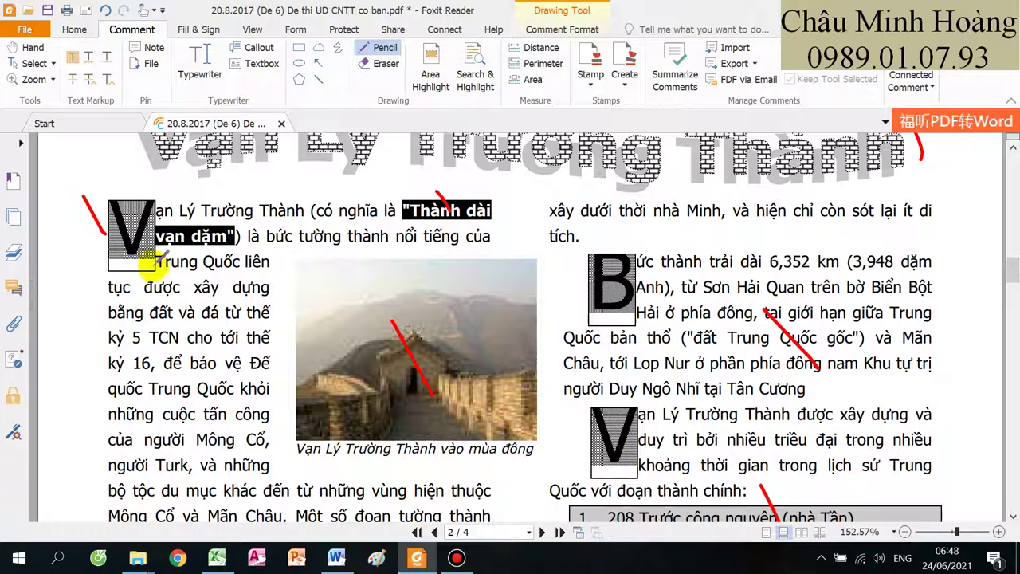
pyautogui.click(337, 558)
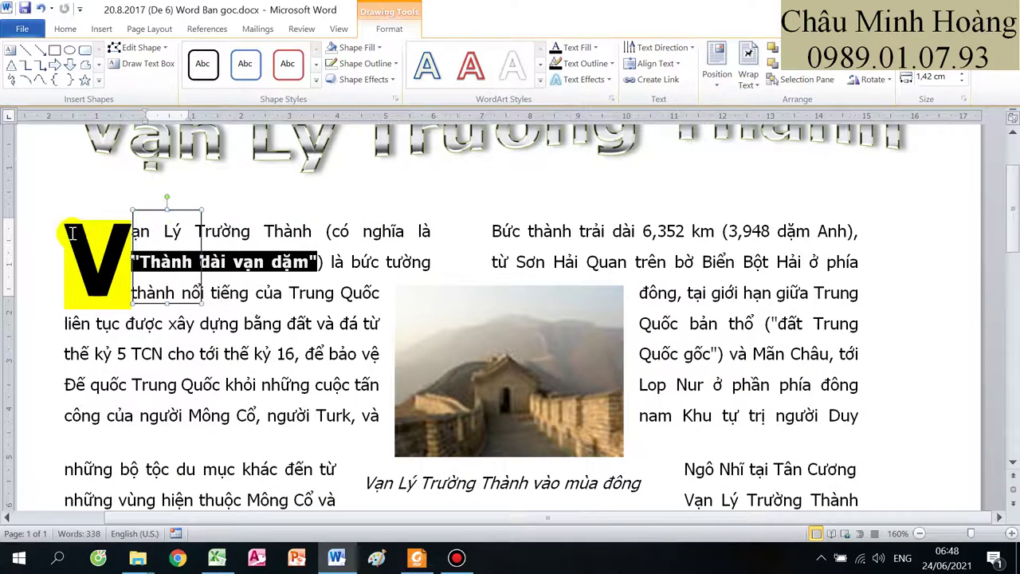
# Step: Remove the bold from the drop cap V and shrink its frame to a font size of about 49 pt
pyautogui.doubleClick(120, 227)
pyautogui.click(118, 76)
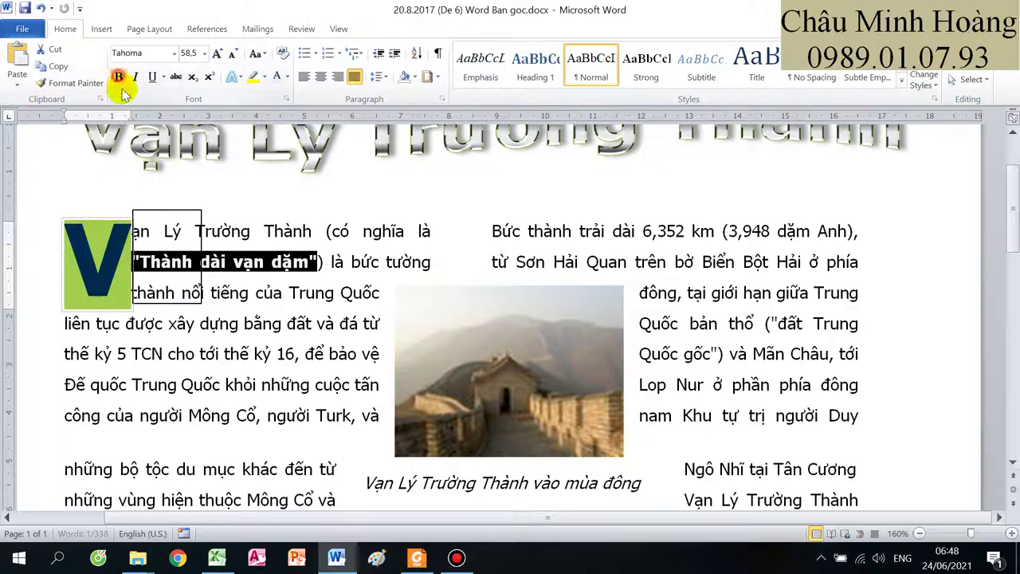
pyautogui.click(121, 308)
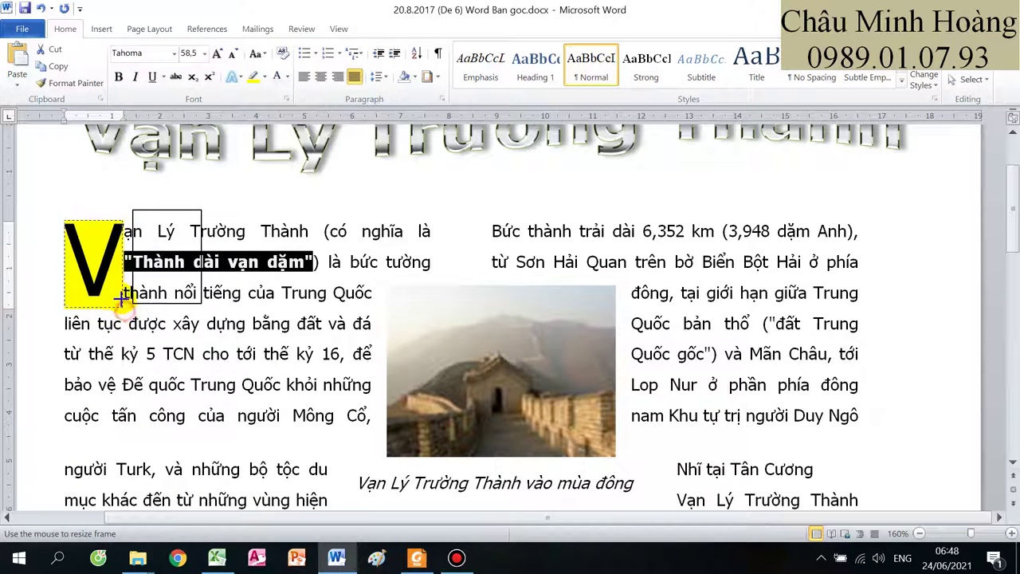
pyautogui.moveTo(121, 293); pyautogui.dragTo(134, 309)
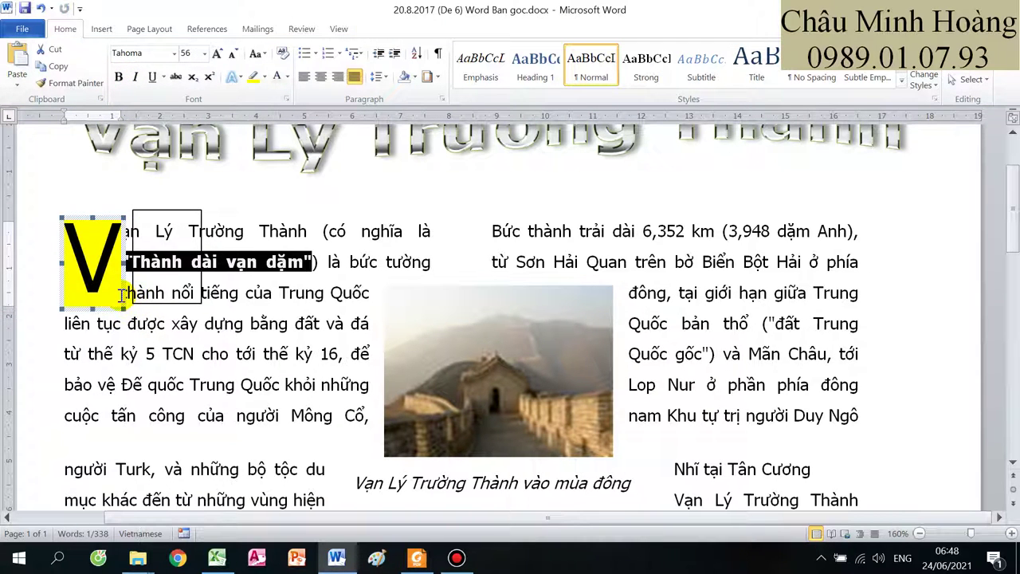
pyautogui.click(168, 204)
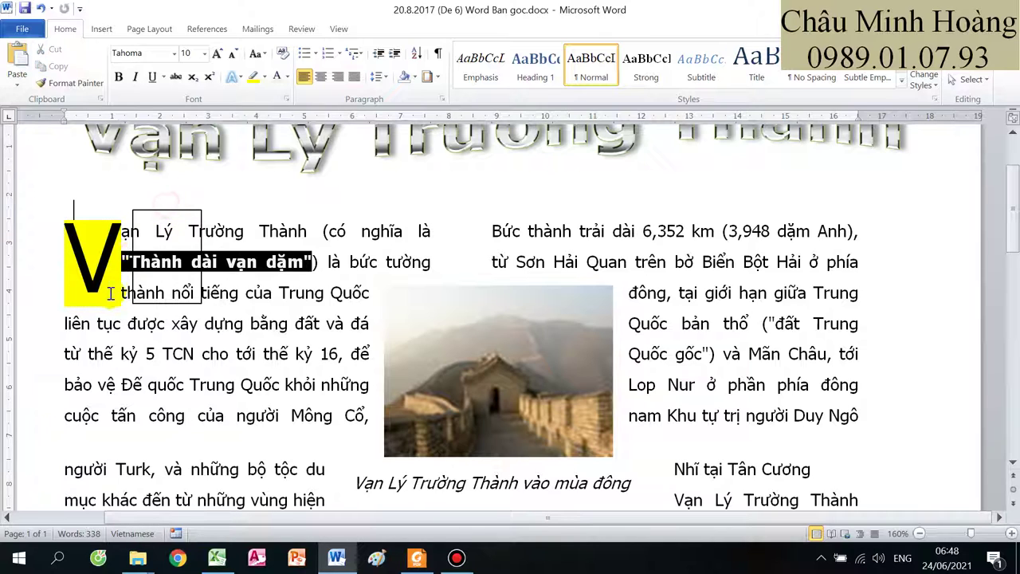
pyautogui.click(119, 302)
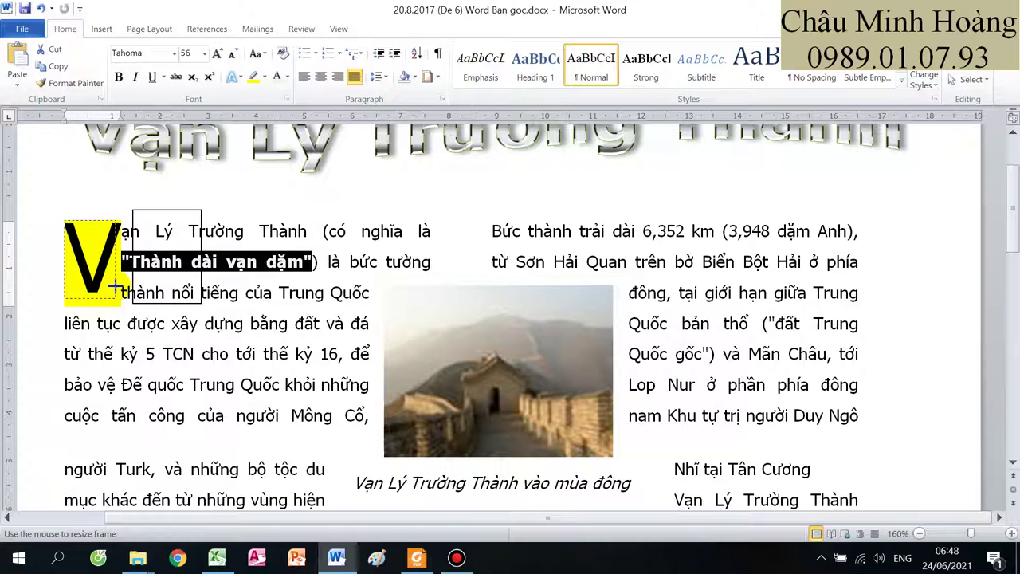
pyautogui.moveTo(115, 287); pyautogui.dragTo(114, 295)
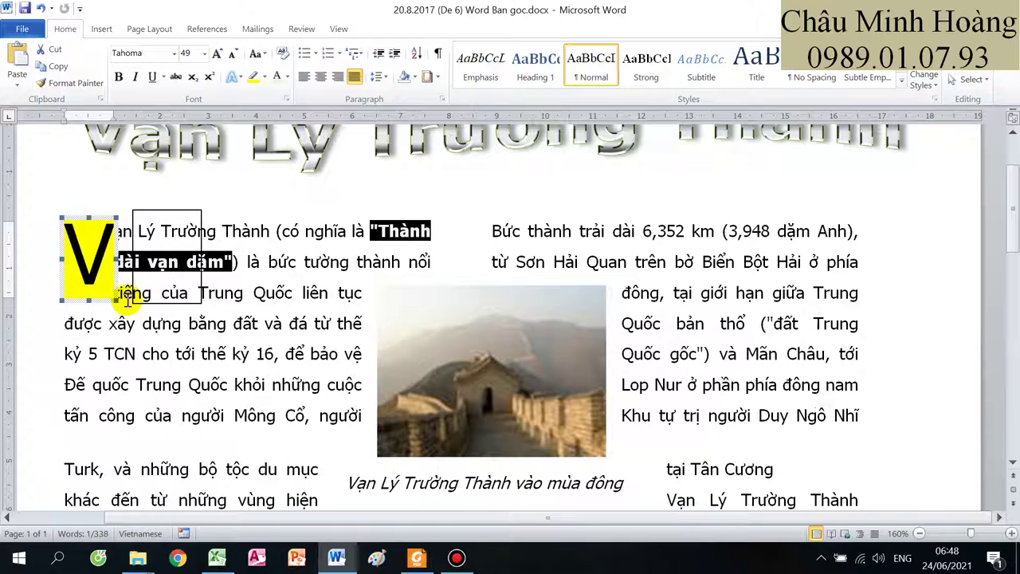
# Step: Place the outlined text box over the drop cap V and narrow it to the width of the letter's yellow shading
pyautogui.click(167, 212)
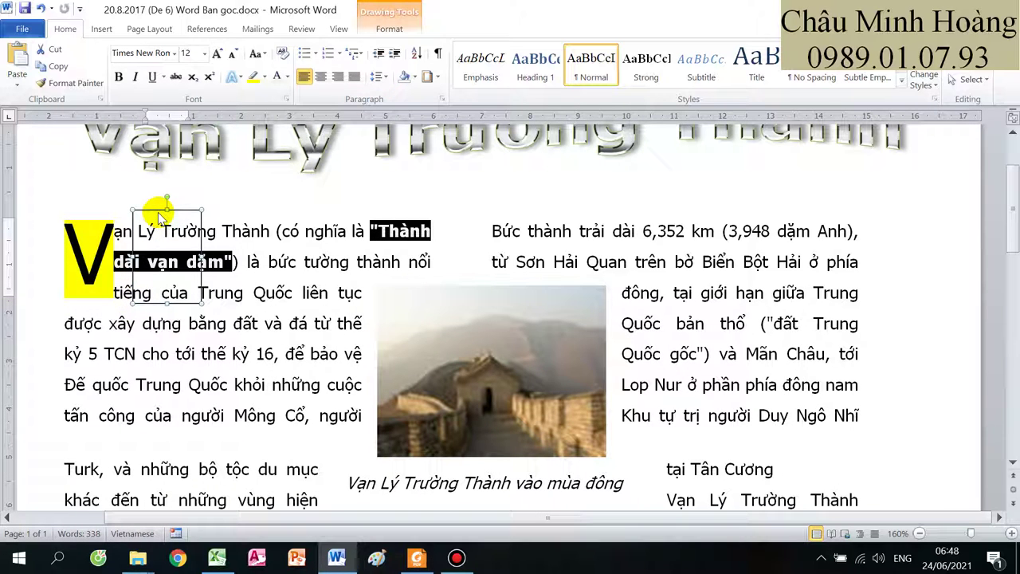
pyautogui.moveTo(153, 212); pyautogui.dragTo(80, 218)
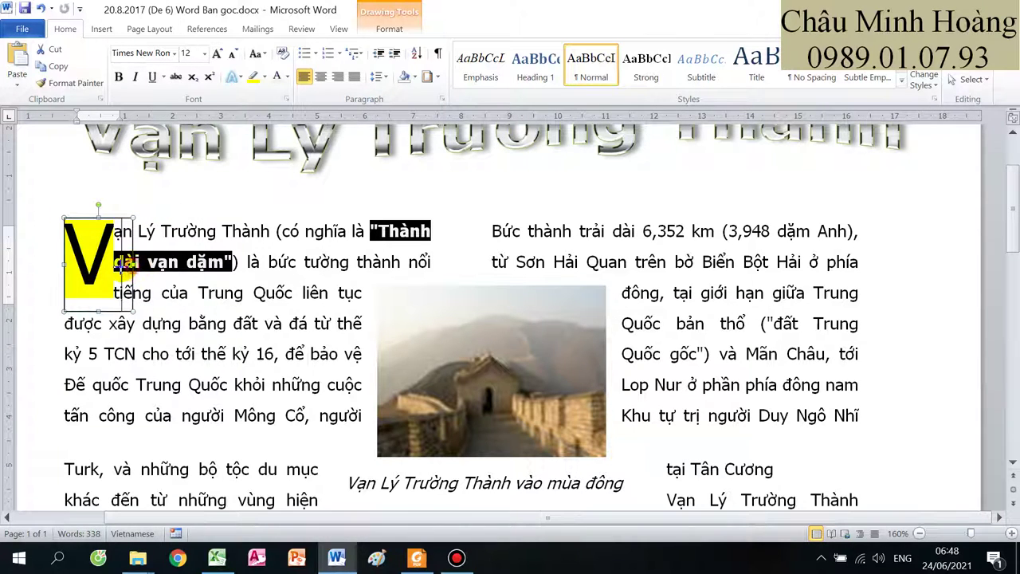
pyautogui.moveTo(116, 268); pyautogui.dragTo(114, 268)
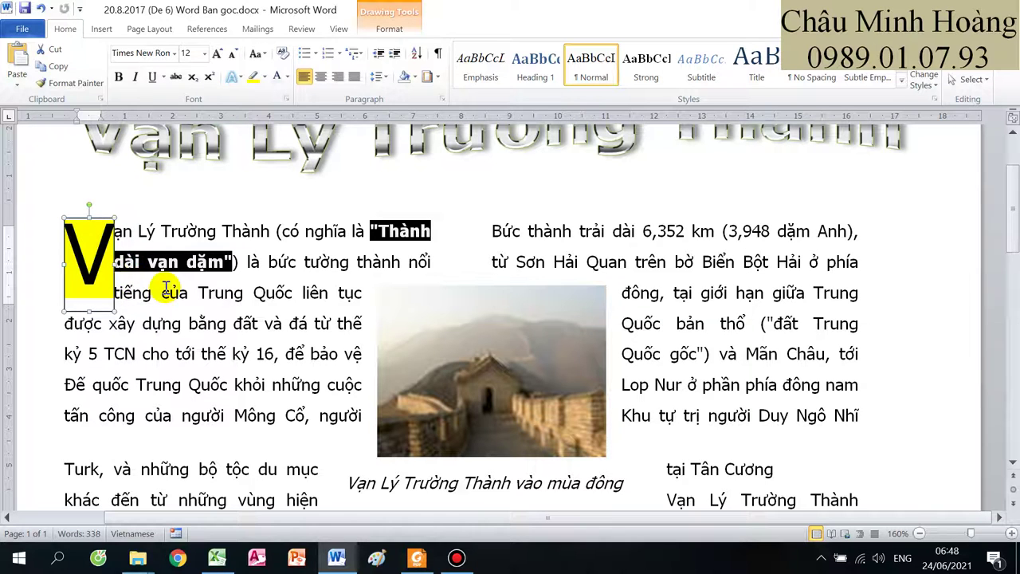
pyautogui.click(224, 327)
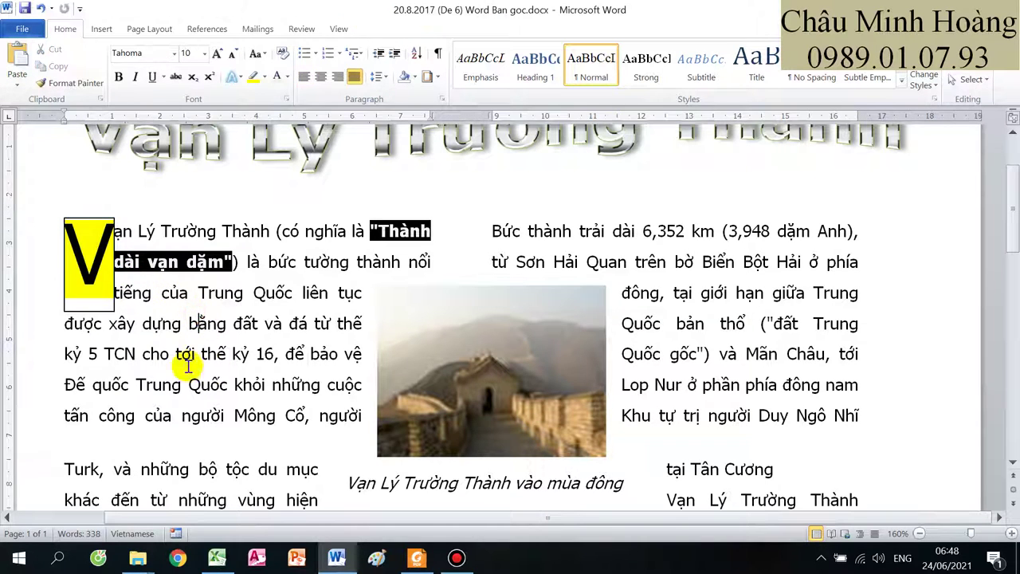
pyautogui.click(81, 221)
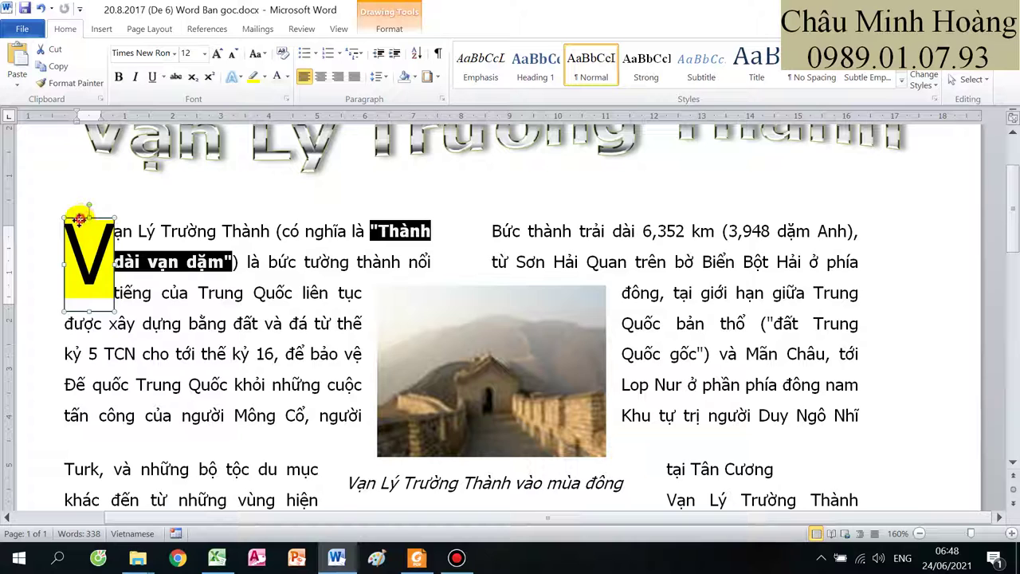
pyautogui.click(192, 321)
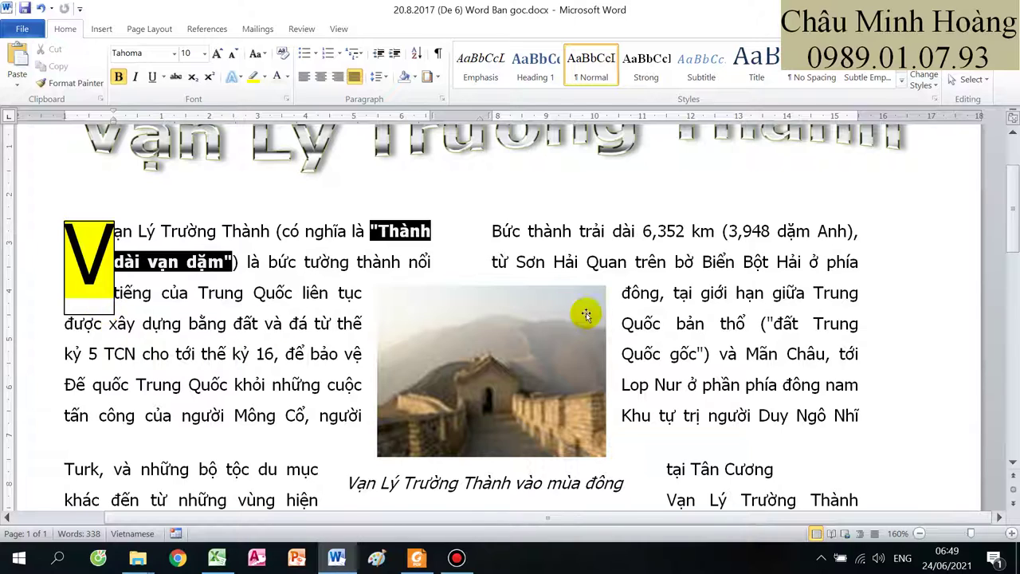
# Step: Examine the boxed drop caps B and V and the numbered grey list in the PDF sample against the document
pyautogui.scroll(-3, 597, 325)
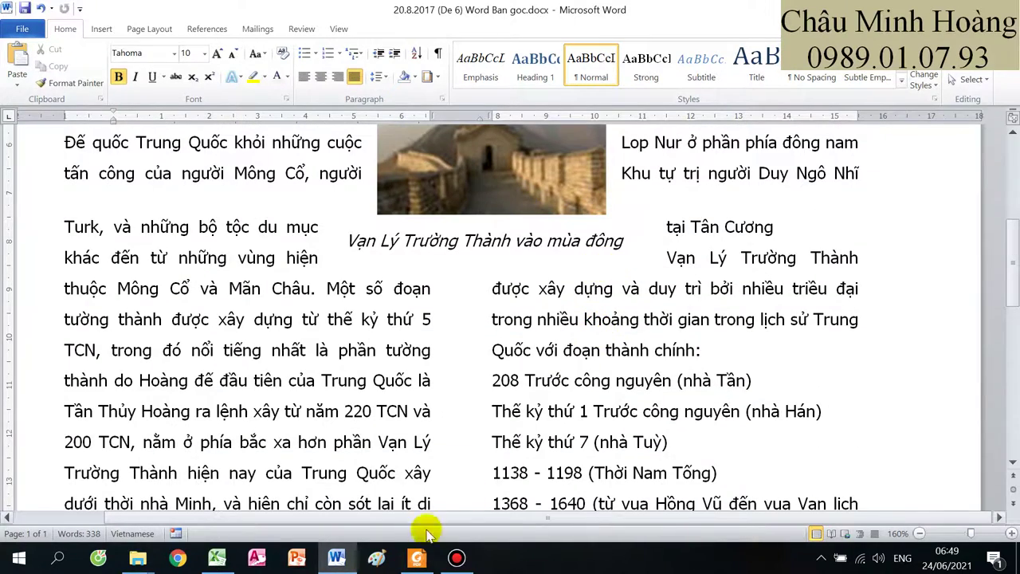
pyautogui.click(416, 558)
pyautogui.scroll(-3, 621, 279)
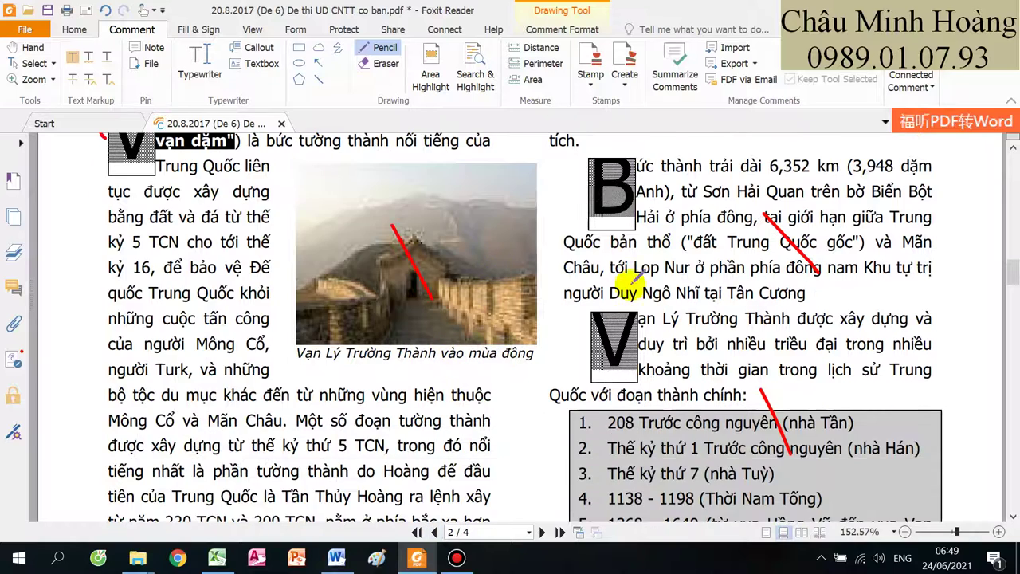
pyautogui.scroll(2, 614, 259)
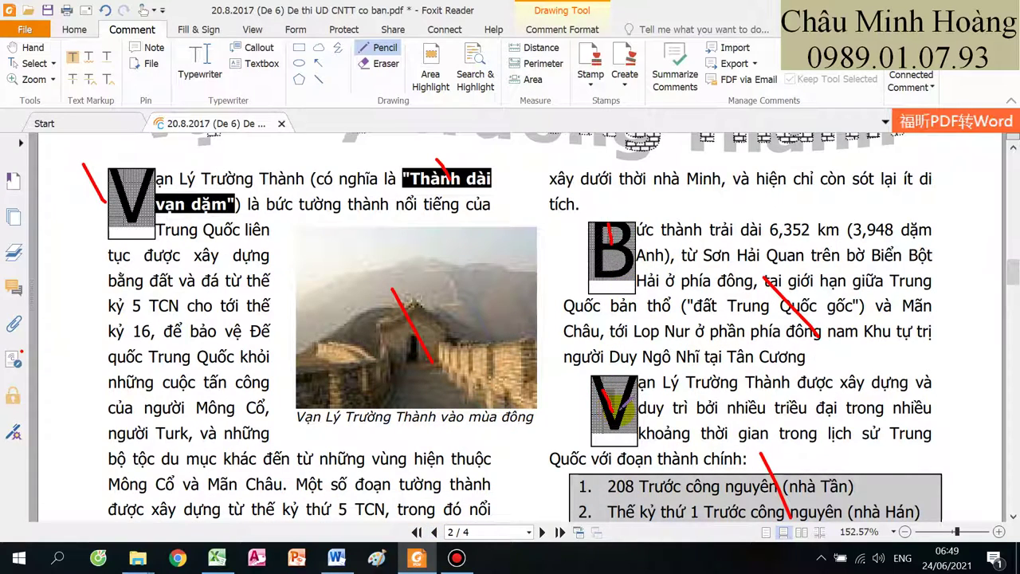
pyautogui.scroll(-5, 727, 331)
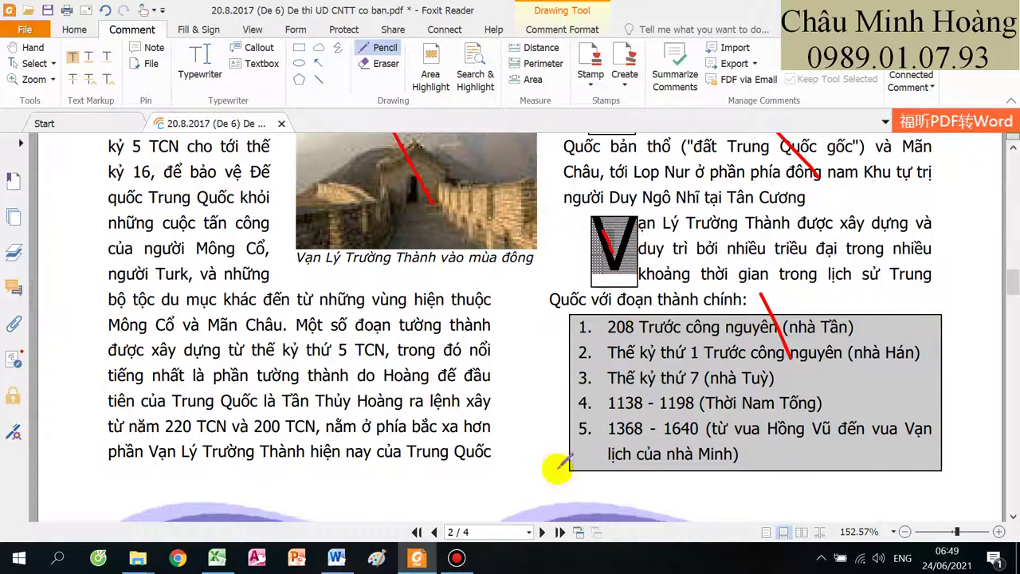
pyautogui.click(337, 558)
pyautogui.scroll(-2, 661, 353)
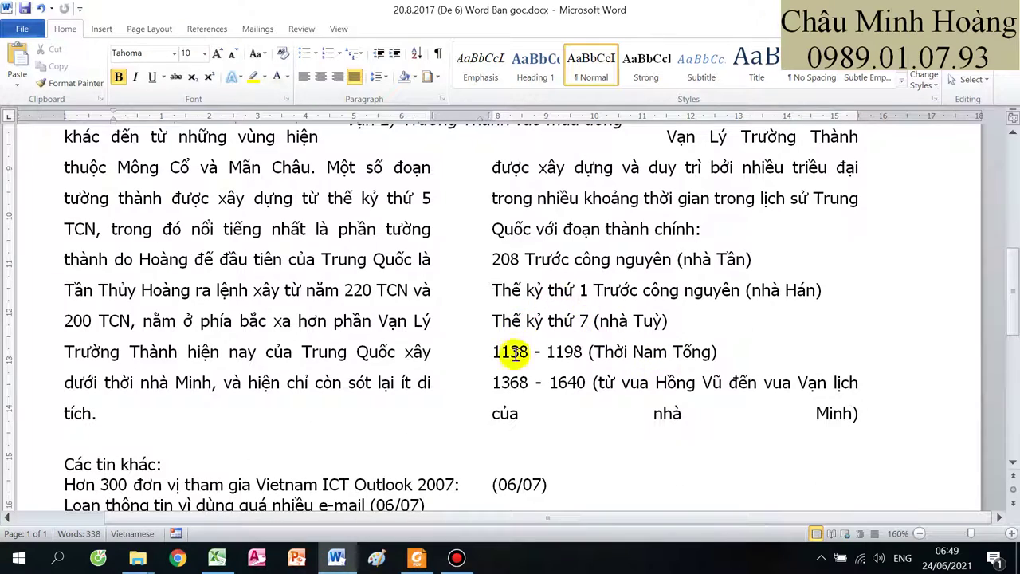
pyautogui.click(417, 558)
pyautogui.click(416, 558)
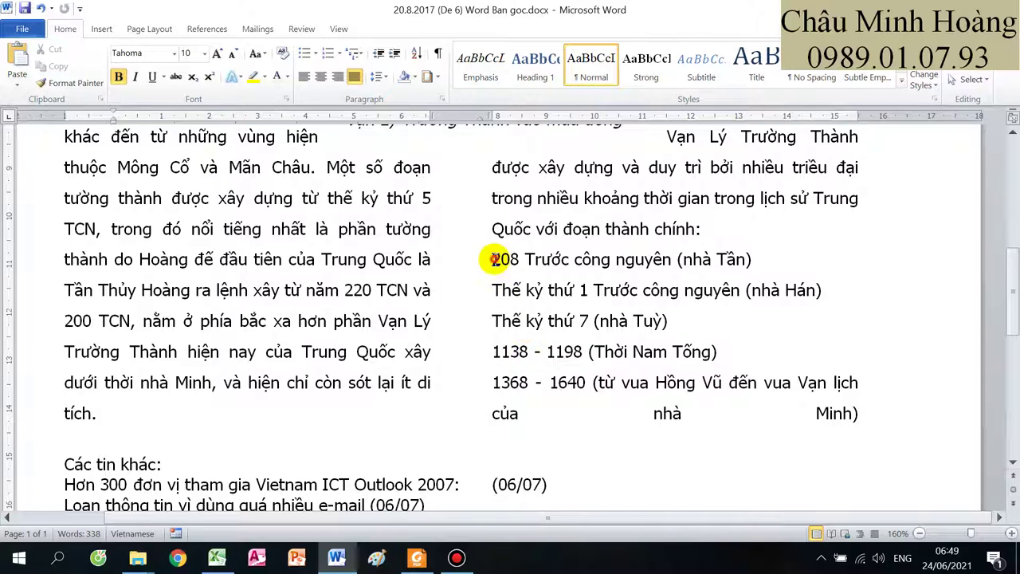
# Step: Number the five lines from "208 Trước công nguyên (nhà Tần)" to "1368 - 1640" in the 1. 2. 3. format
pyautogui.moveTo(488, 259); pyautogui.dragTo(861, 406)
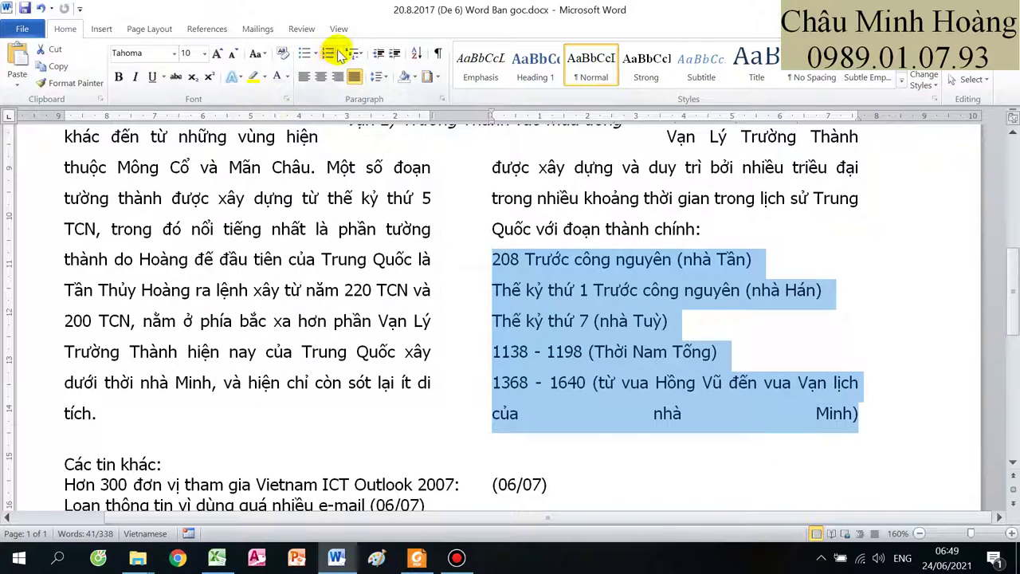
pyautogui.click(338, 53)
pyautogui.click(393, 108)
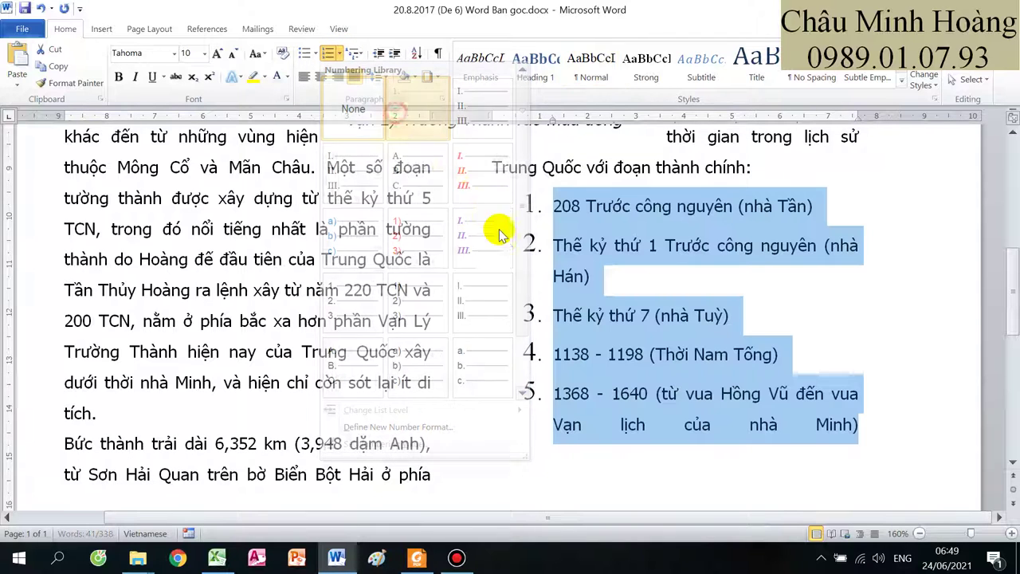
pyautogui.click(344, 57)
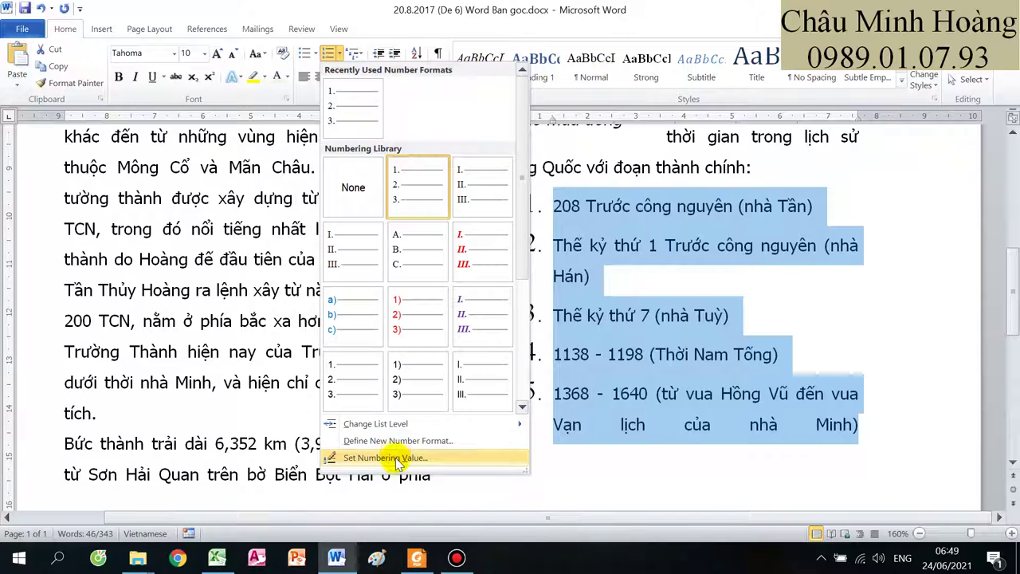
pyautogui.click(397, 458)
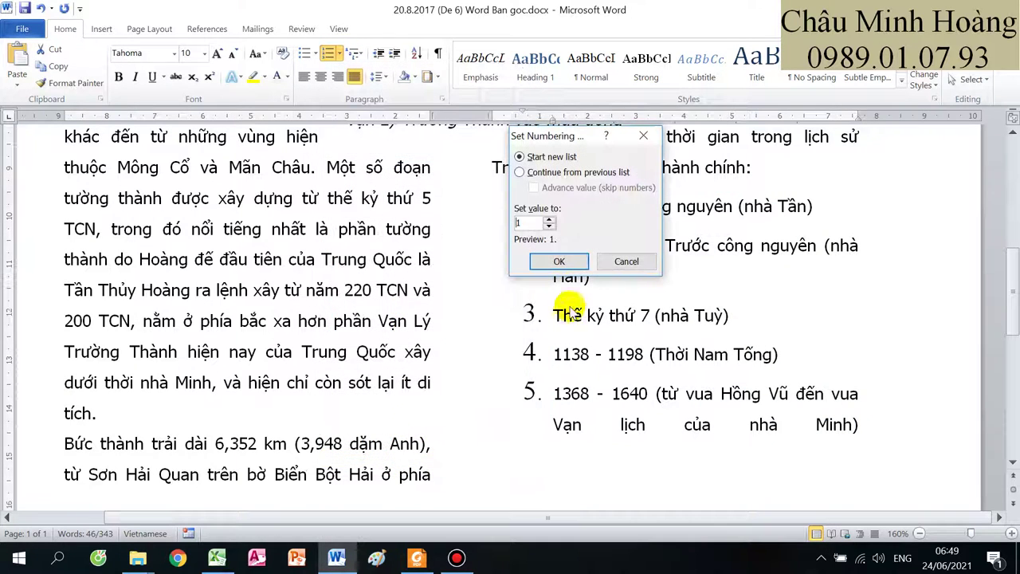
pyautogui.click(616, 263)
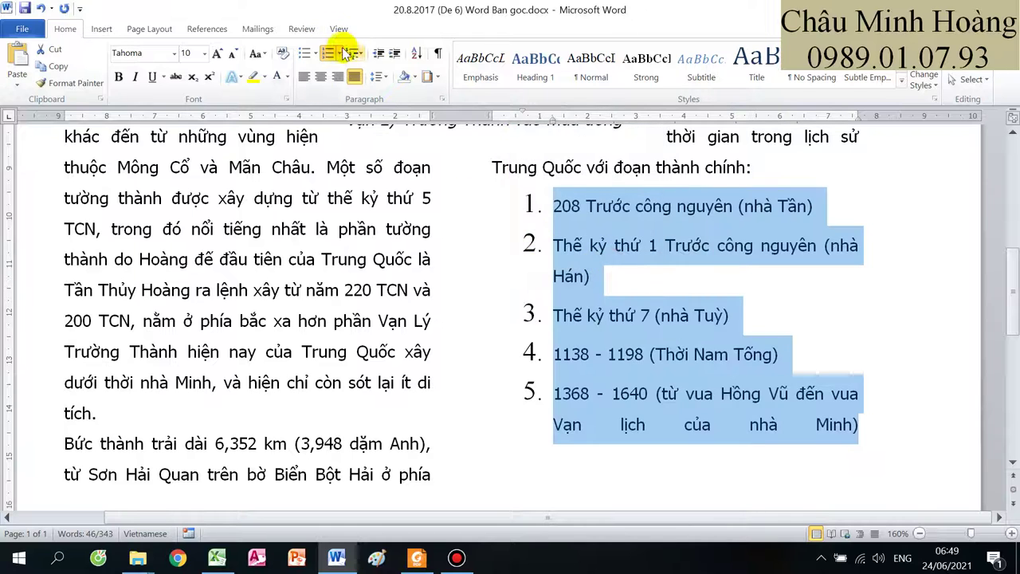
# Step: Define a new number format for the selected five-item list with the numbers' font size set to 14
pyautogui.click(338, 52)
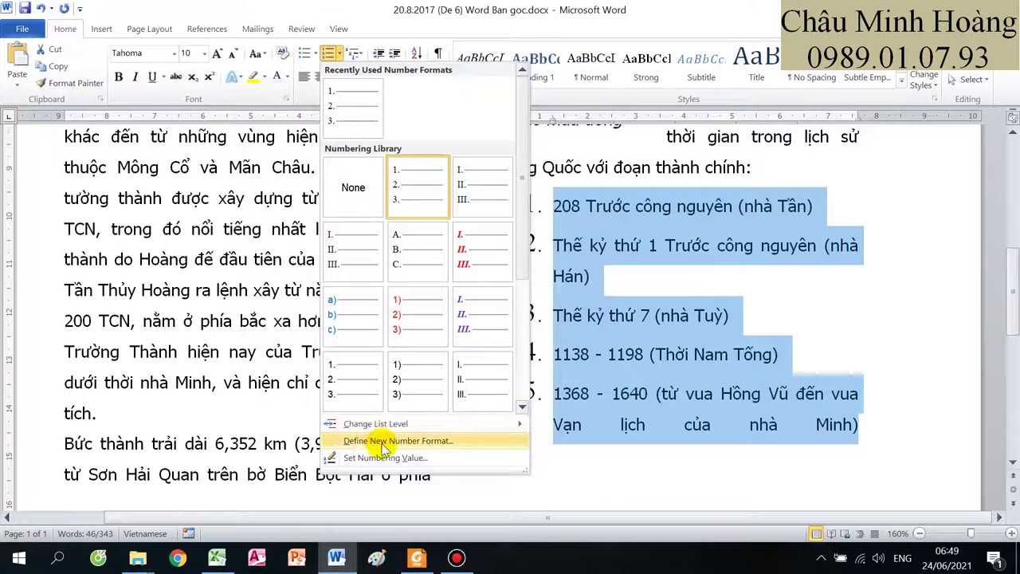
pyautogui.click(383, 441)
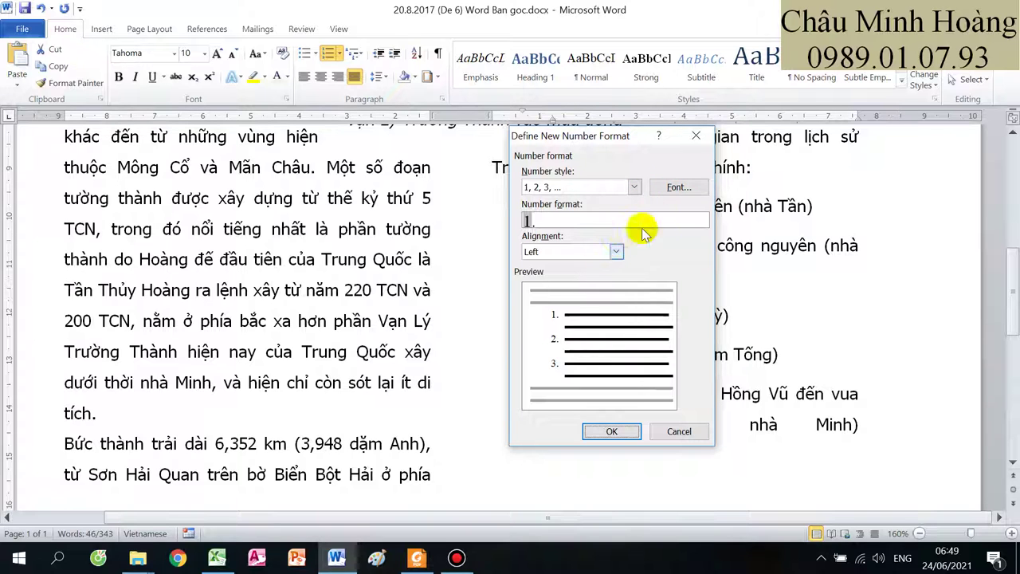
pyautogui.click(665, 189)
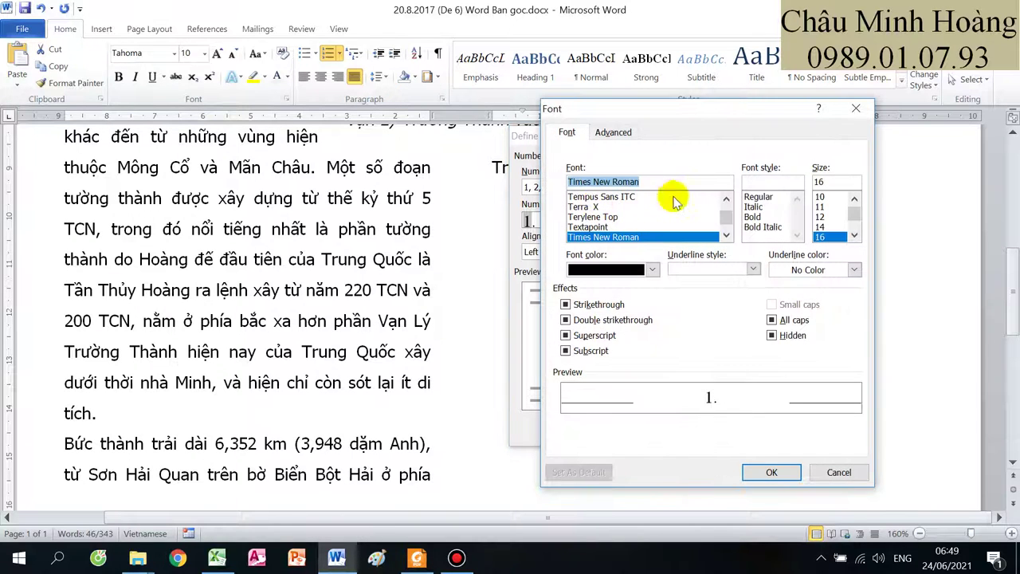
pyautogui.doubleClick(809, 182)
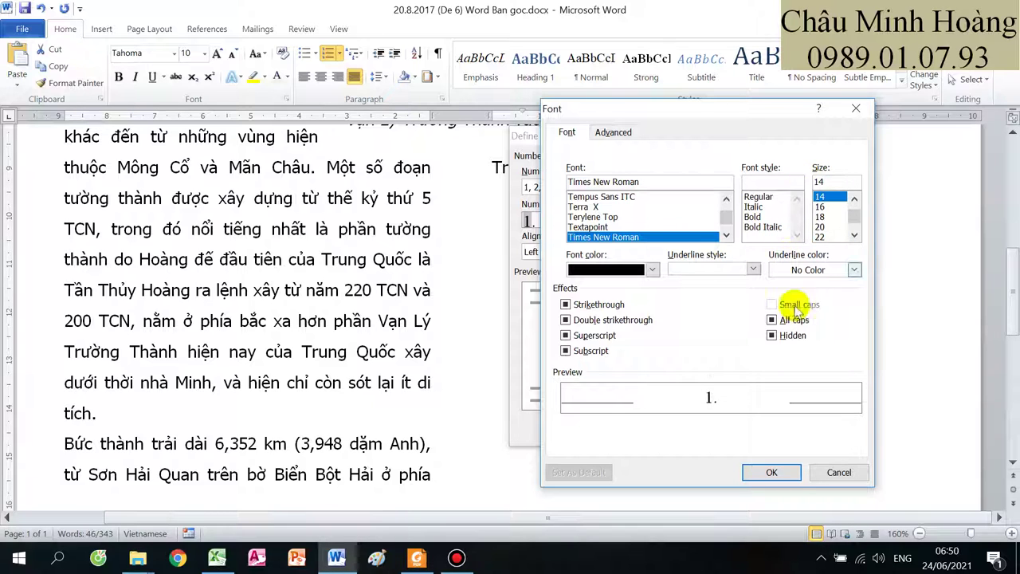
pyautogui.click(771, 472)
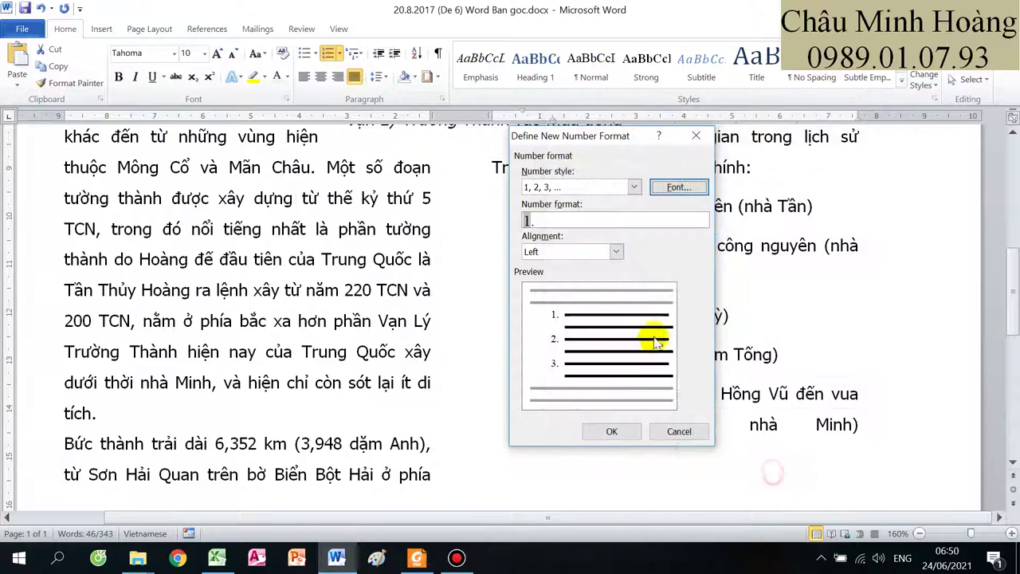
pyautogui.click(613, 434)
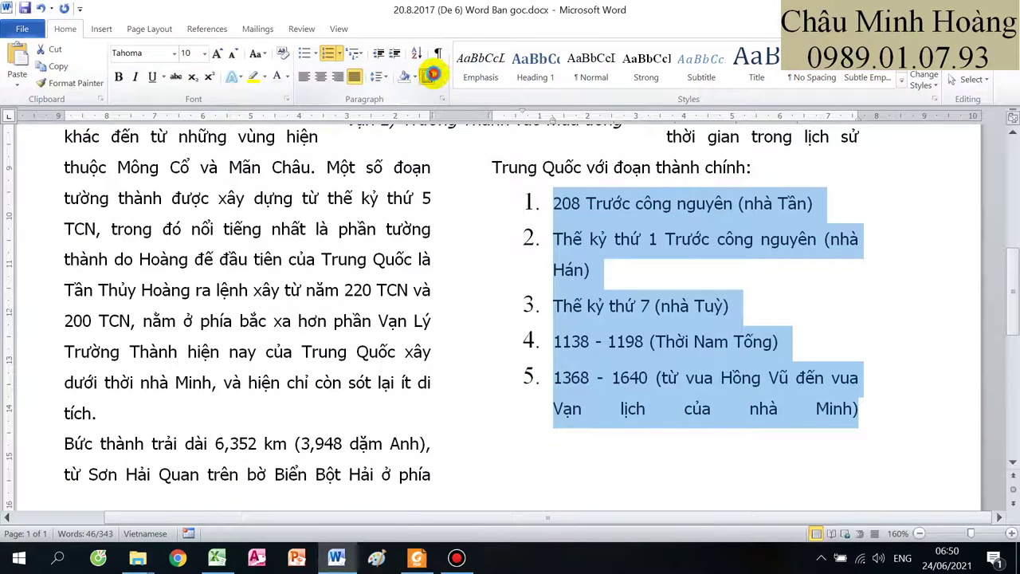
# Step: Add a 1½ pt single-line border on all four sides of the numbered list, applied to Paragraph
pyautogui.click(432, 74)
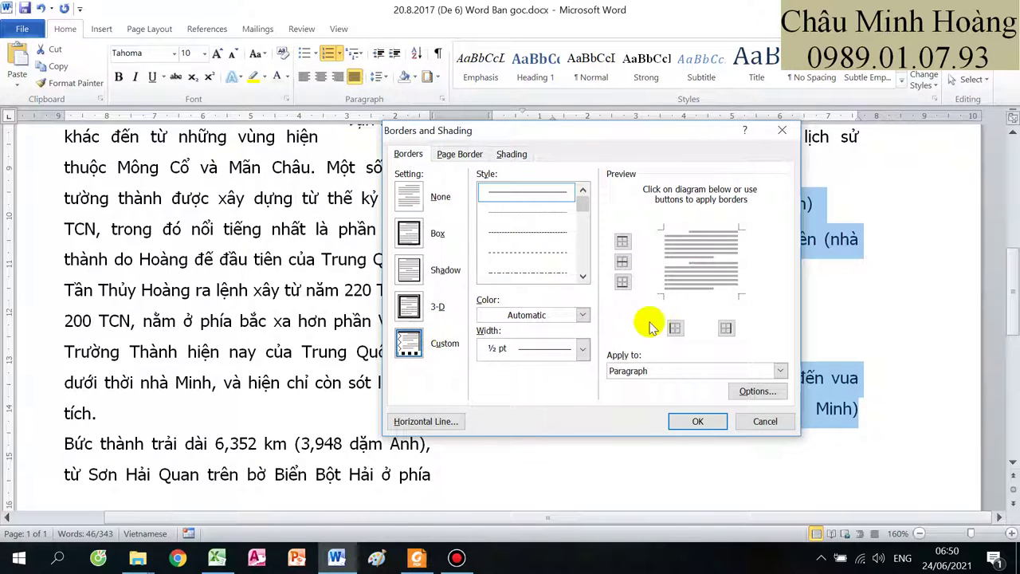
pyautogui.click(637, 372)
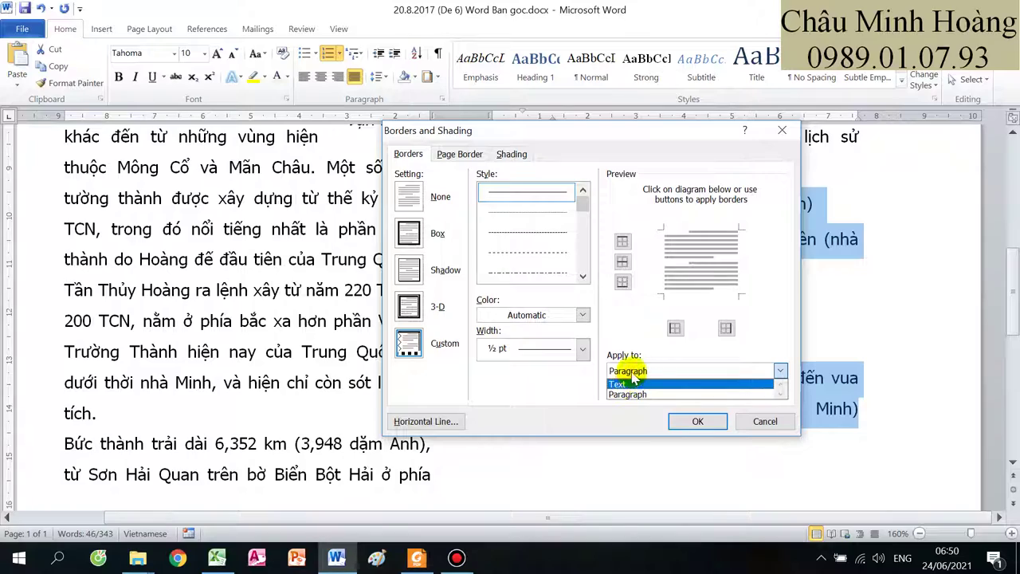
pyautogui.click(630, 394)
pyautogui.click(415, 558)
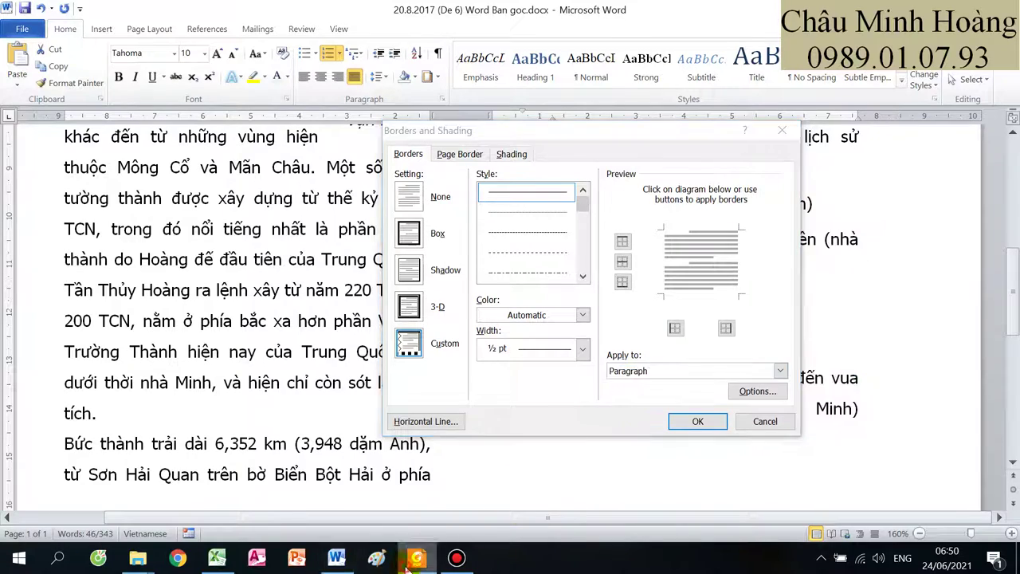
pyautogui.click(408, 568)
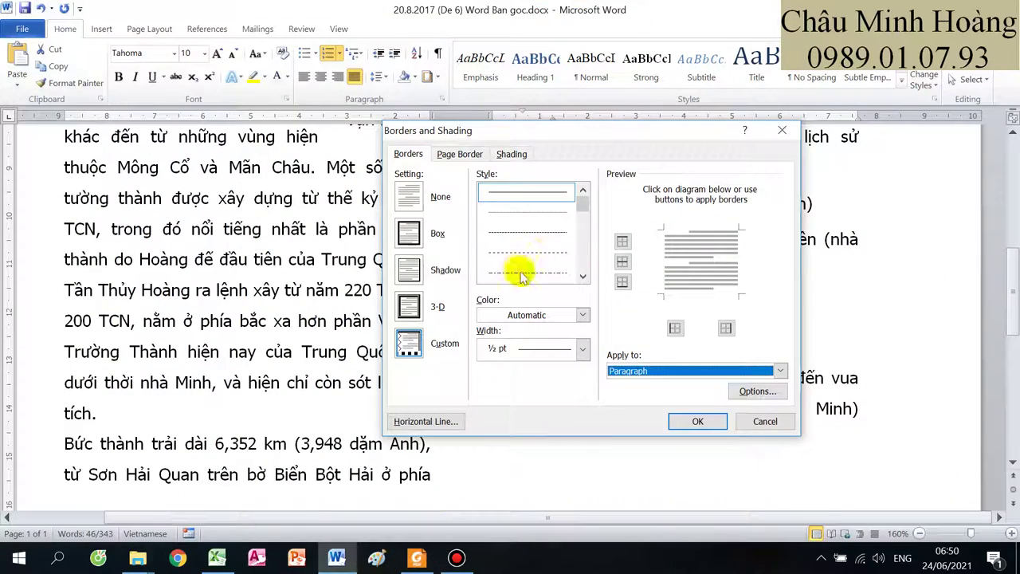
pyautogui.click(568, 351)
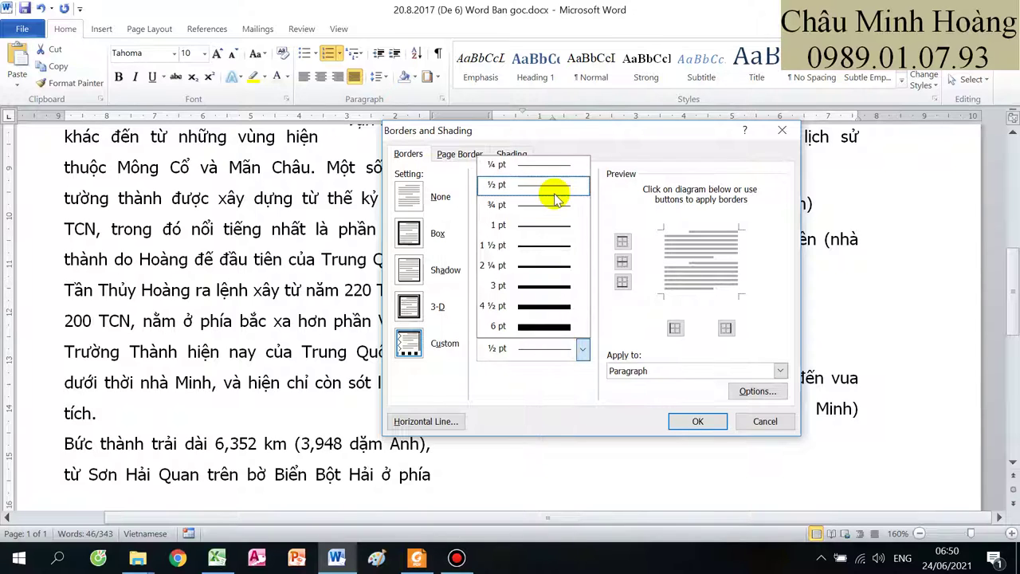
pyautogui.click(549, 248)
pyautogui.click(665, 247)
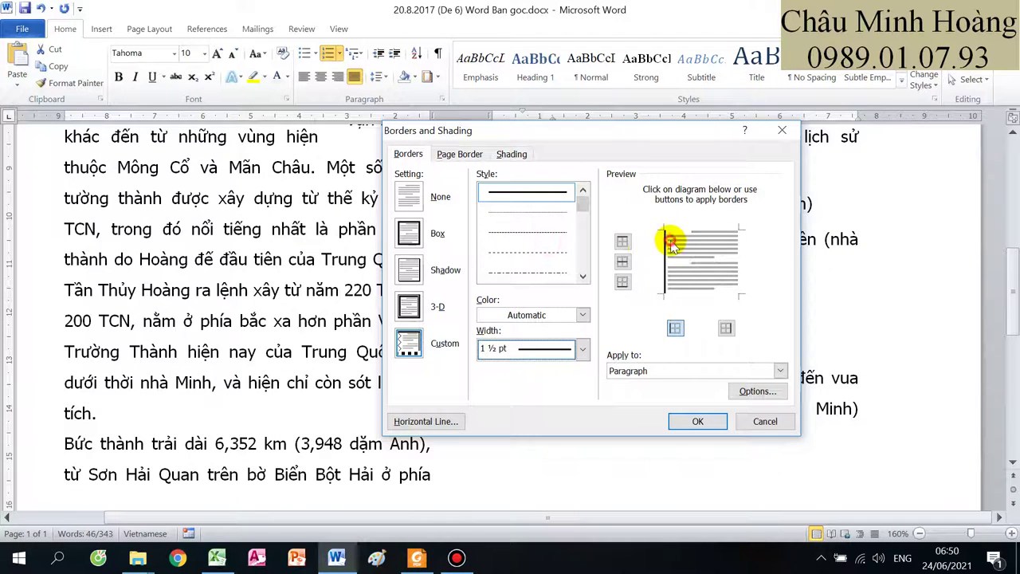
pyautogui.click(702, 231)
pyautogui.click(739, 255)
pyautogui.click(712, 293)
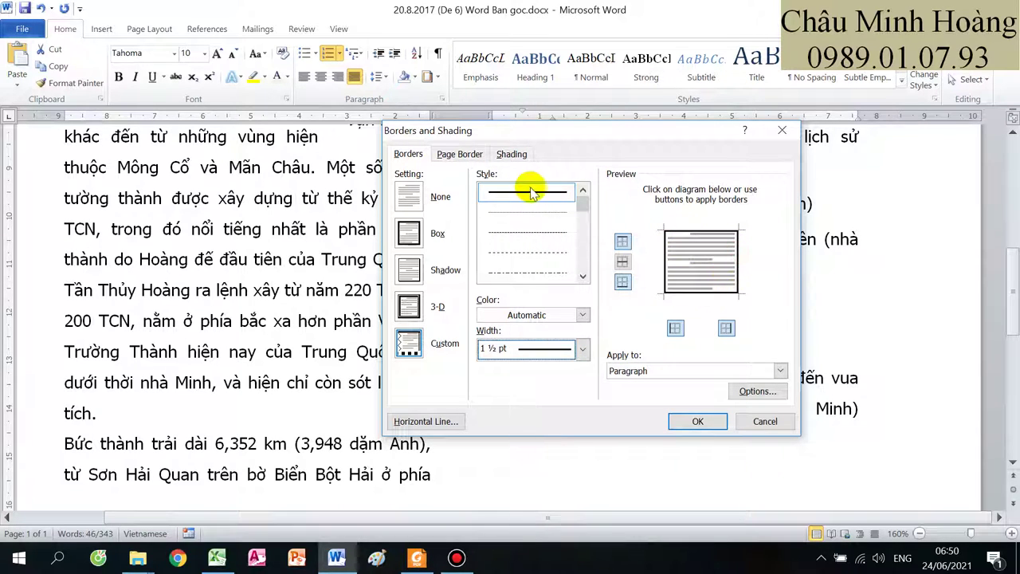
pyautogui.click(699, 417)
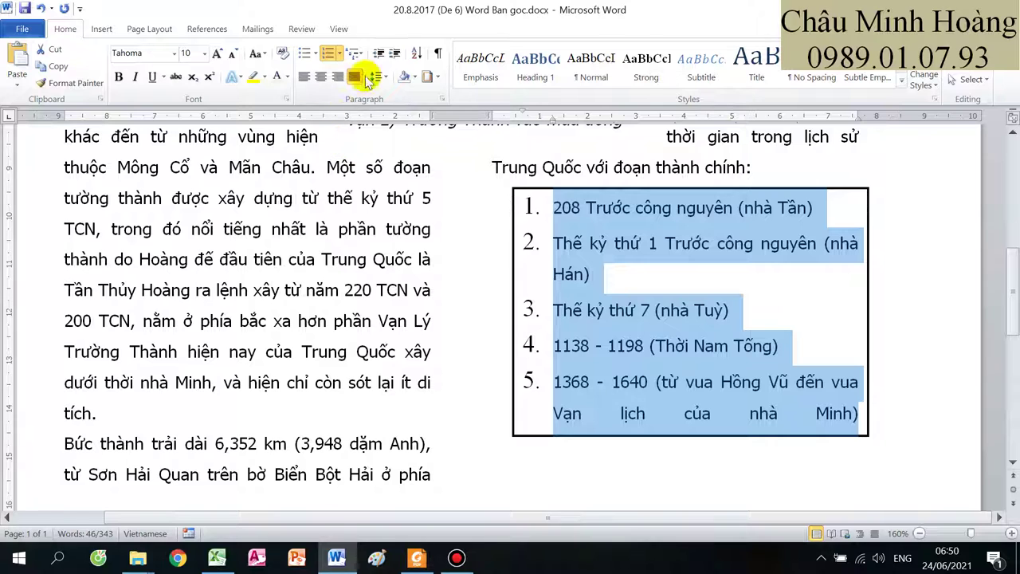
# Step: Shade the bordered numbered list yellow and compare it with the list in the PDF sample
pyautogui.click(415, 76)
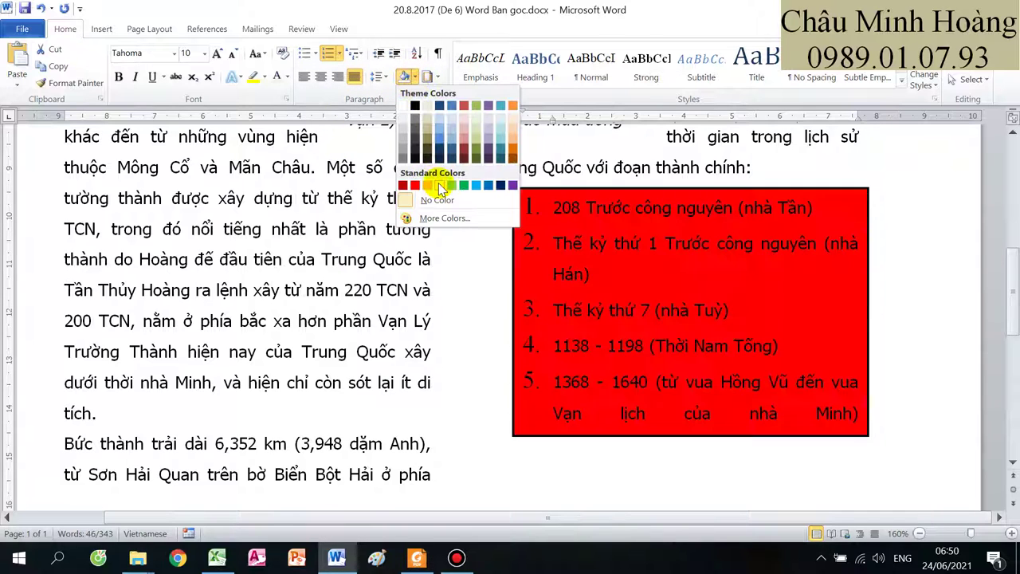
pyautogui.click(440, 185)
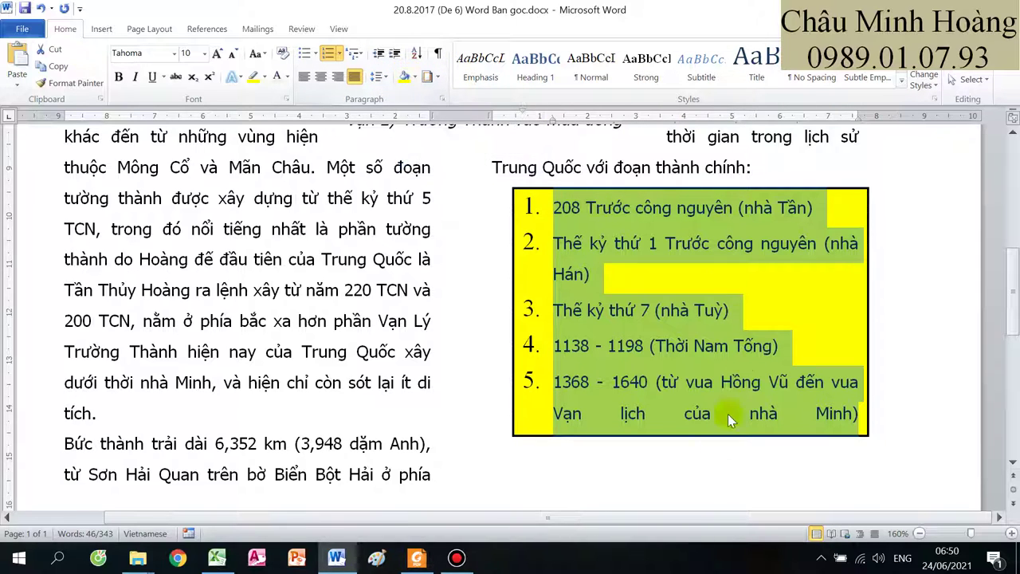
pyautogui.click(417, 558)
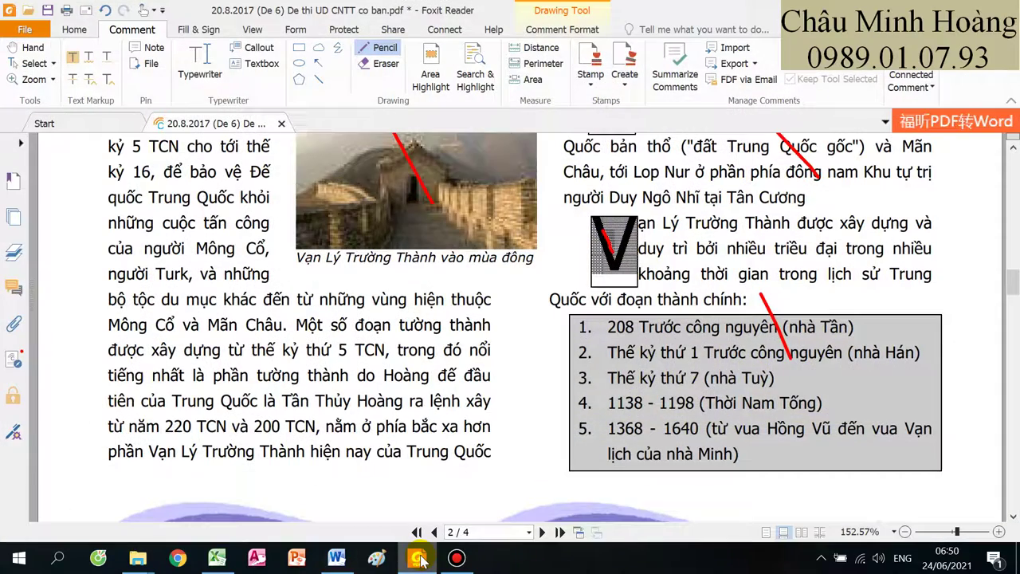
pyautogui.click(418, 558)
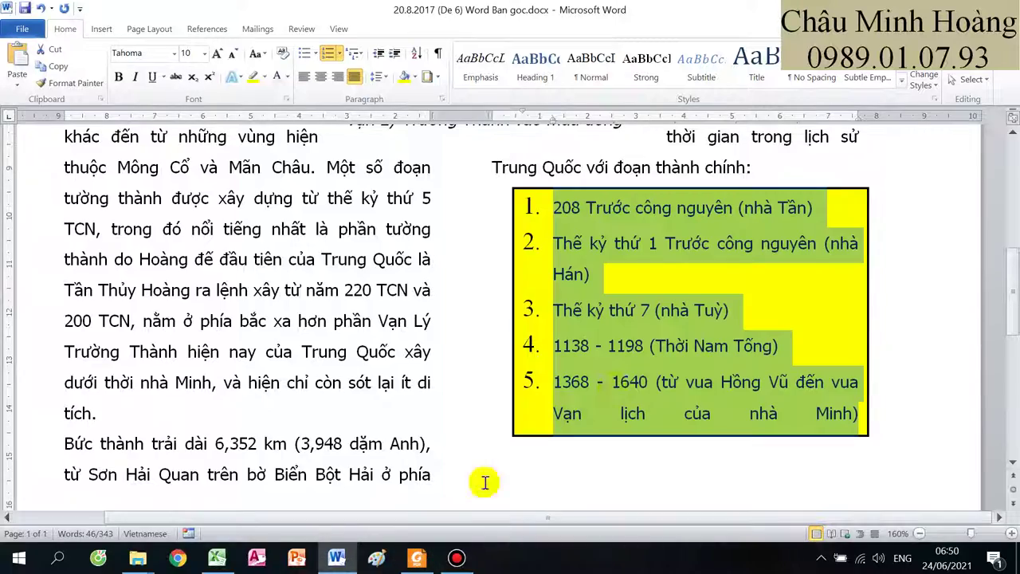
# Step: Try to extend the right indent of the third list item past the column edge
pyautogui.click(773, 307)
pyautogui.scroll(5, 861, 217)
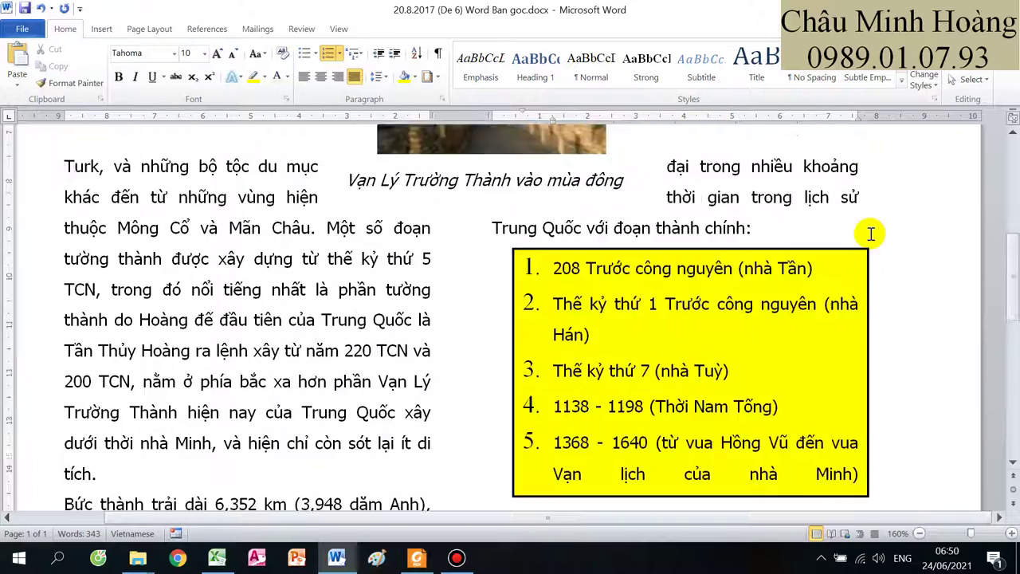
pyautogui.scroll(-8, 855, 212)
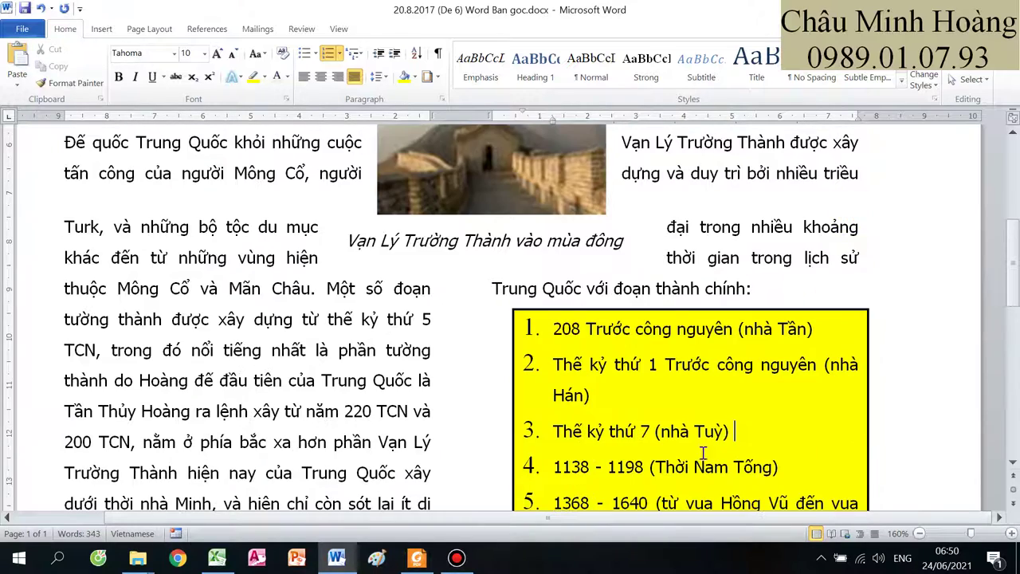
pyautogui.scroll(4, 807, 291)
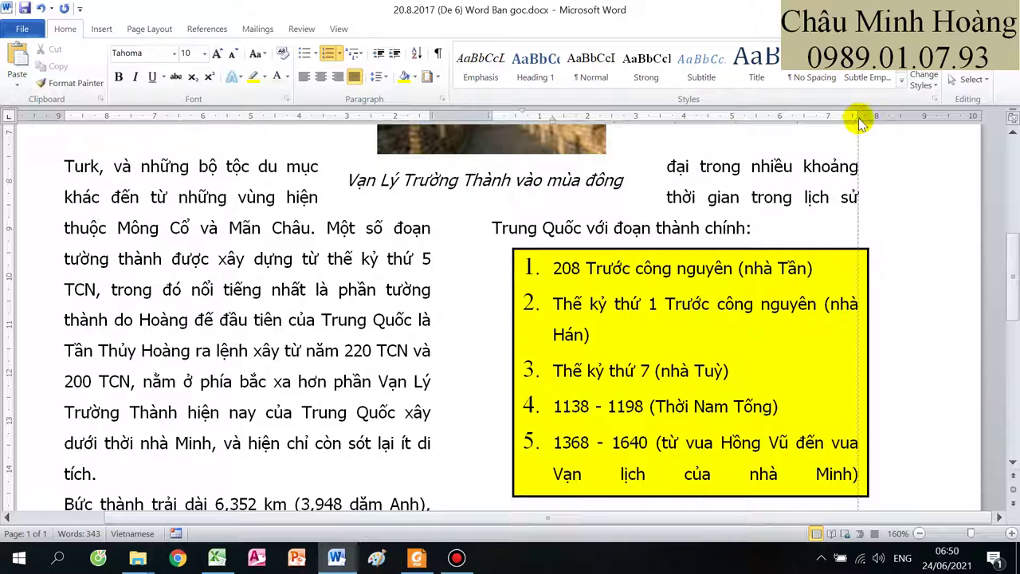
pyautogui.moveTo(861, 124); pyautogui.dragTo(907, 124)
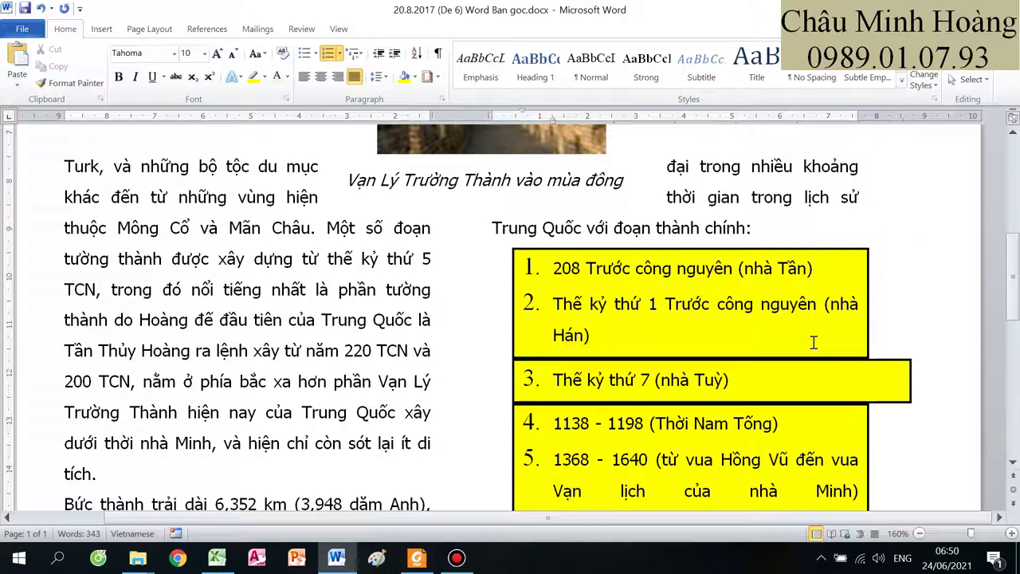
pyautogui.hotkey('ctrl', 'z')
# Step: Try to shift the list numbers slightly inward from the column's left edge
pyautogui.click(525, 269)
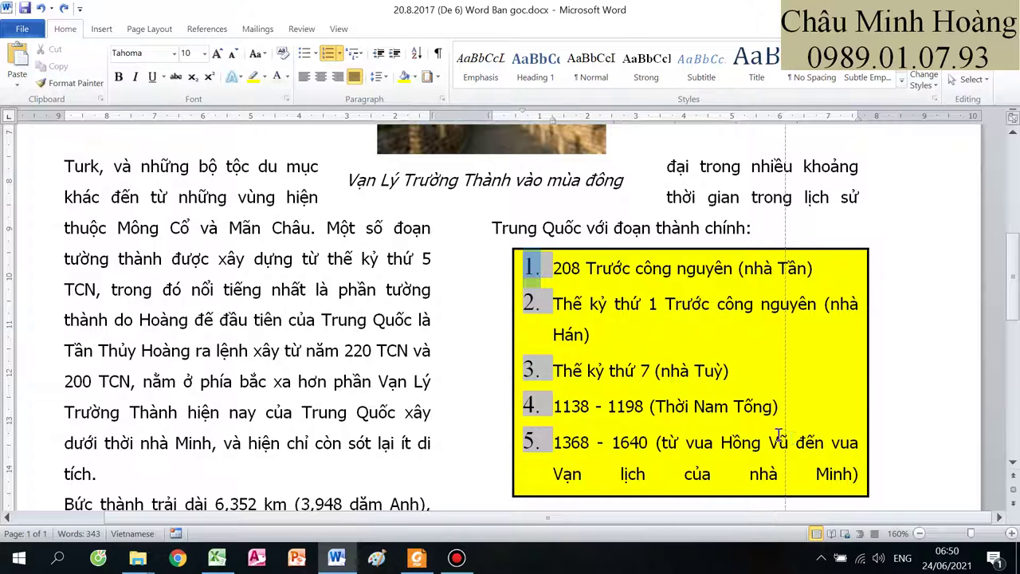
pyautogui.moveTo(530, 368); pyautogui.dragTo(539, 364)
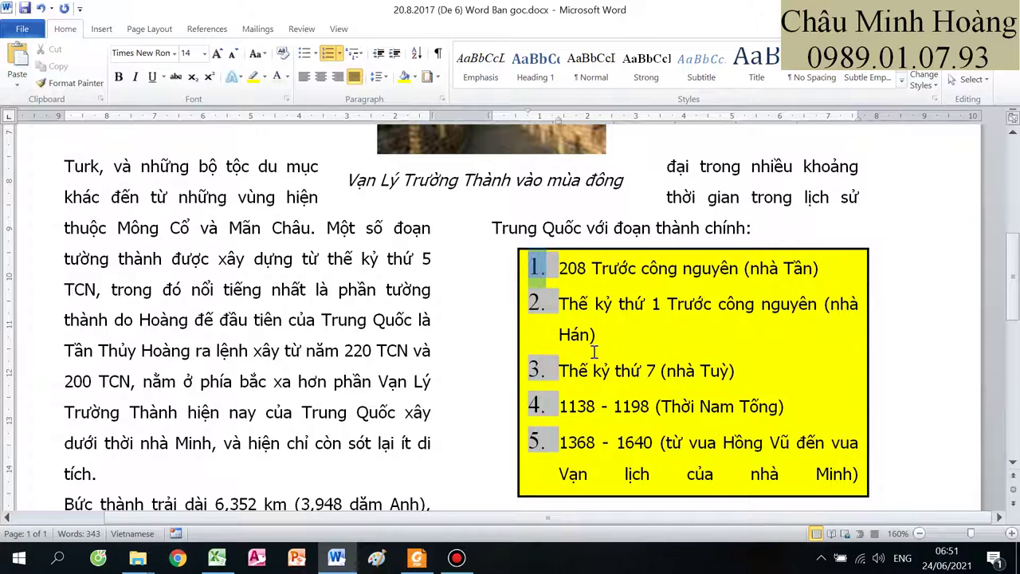
pyautogui.hotkey('ctrl', 'z')
pyautogui.click(621, 323)
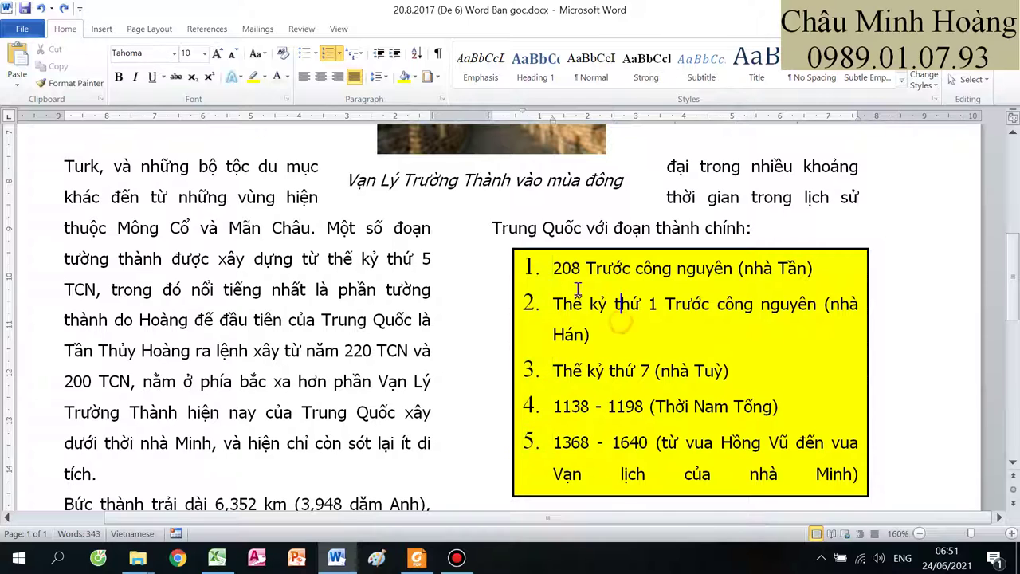
# Step: Extend the right indent of all five list items past the column edge, to about 8.75 cm on the ruler
pyautogui.moveTo(556, 268); pyautogui.dragTo(857, 471)
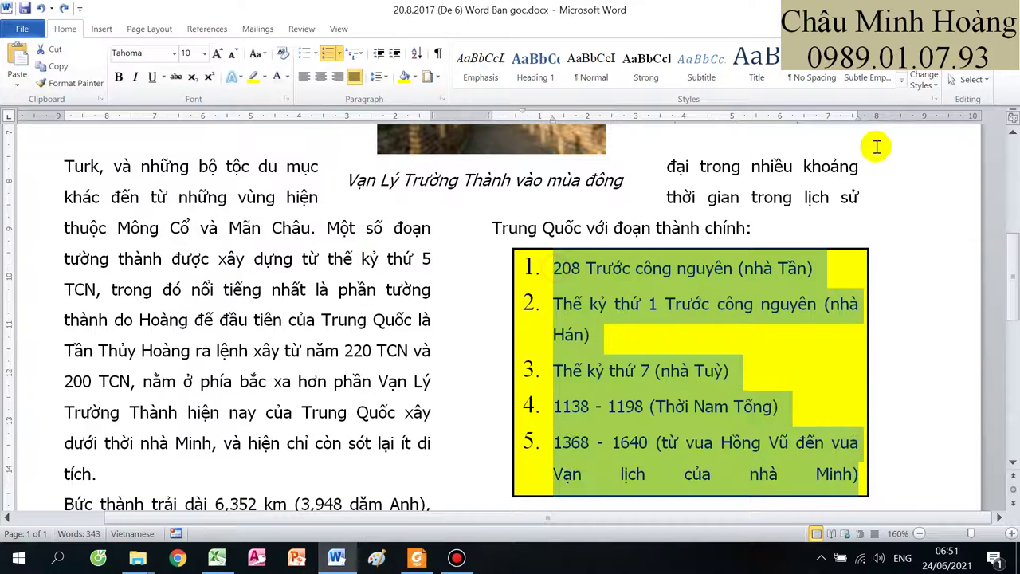
pyautogui.moveTo(859, 121); pyautogui.dragTo(918, 121)
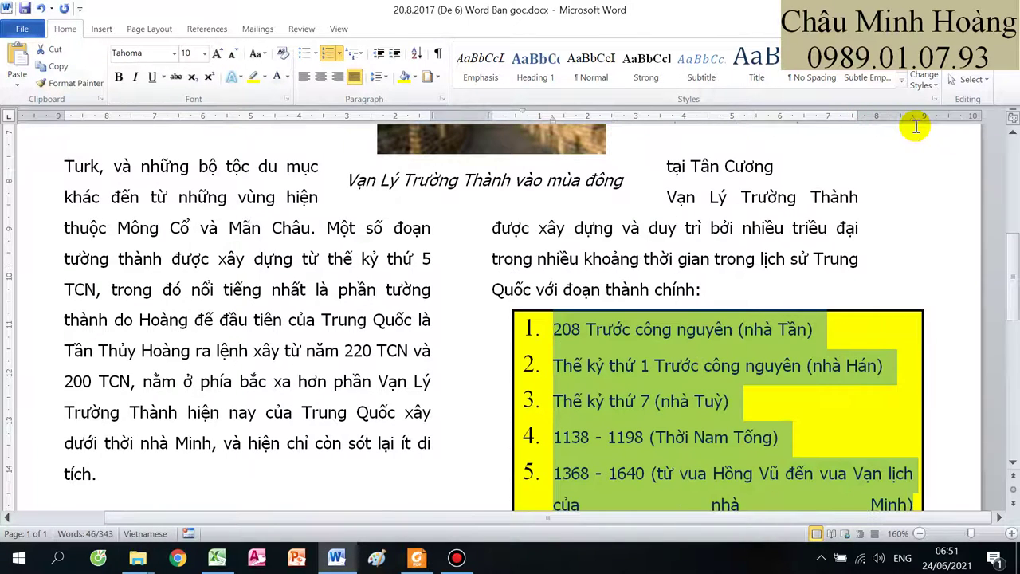
pyautogui.scroll(-3, 847, 254)
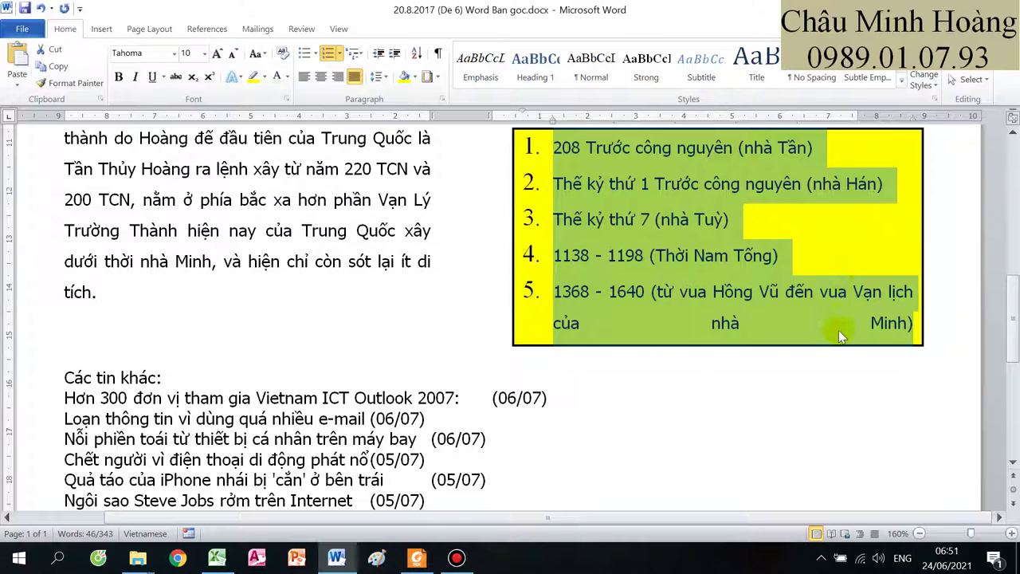
# Step: Left-align the fifth list item, which ends in "của nhà Minh)"
pyautogui.click(619, 311)
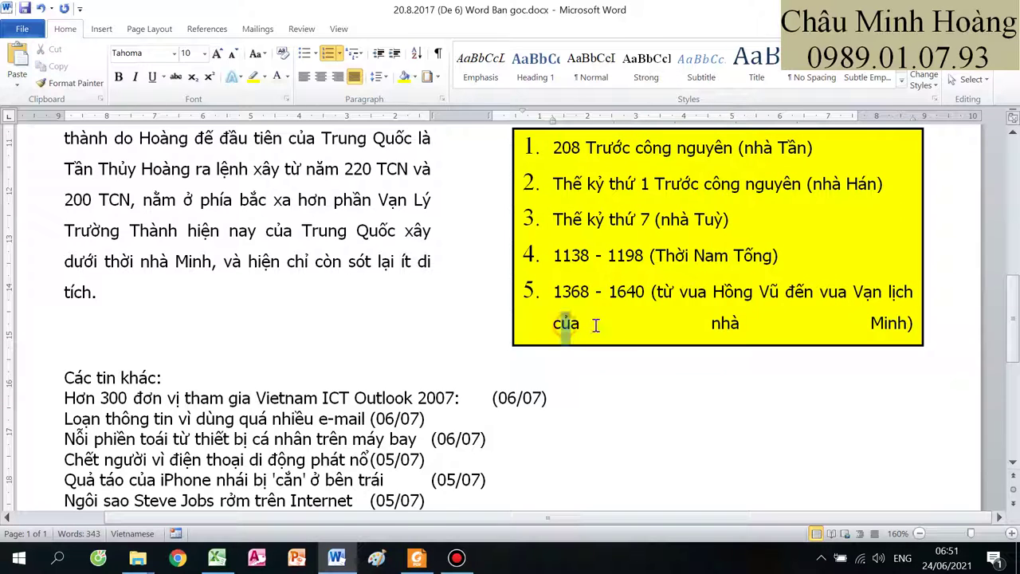
pyautogui.moveTo(596, 324); pyautogui.dragTo(901, 327)
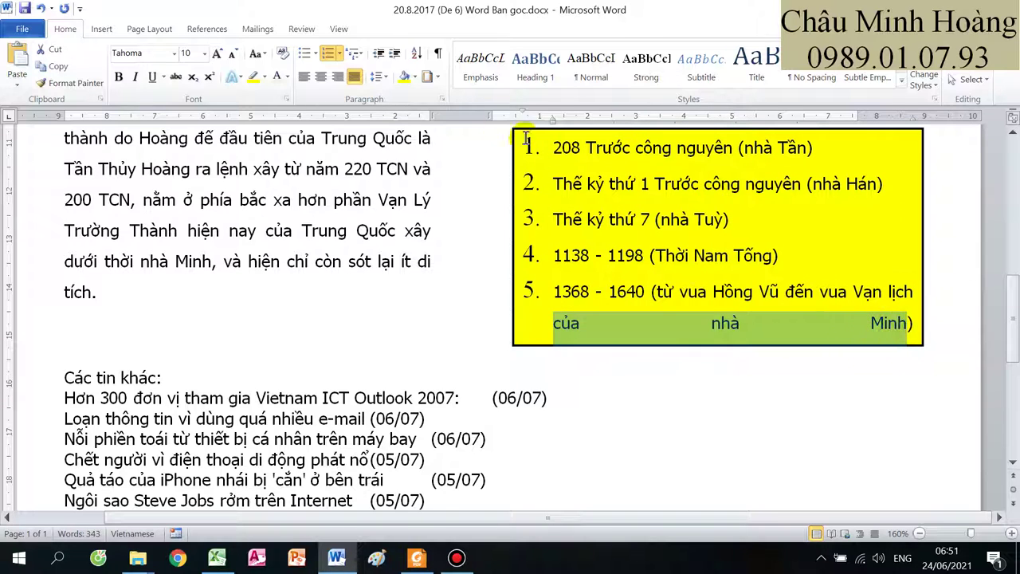
pyautogui.click(312, 78)
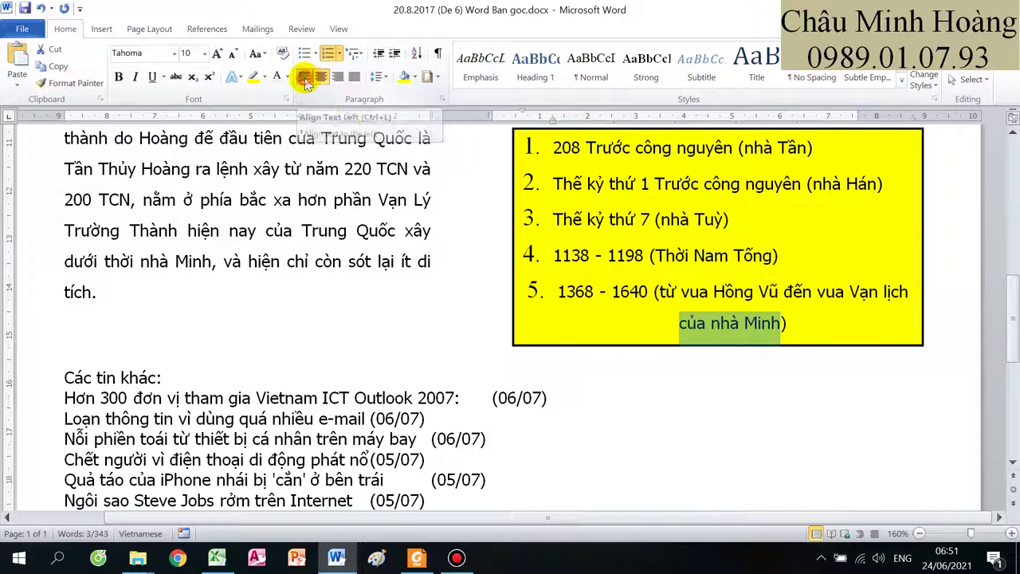
pyautogui.click(305, 78)
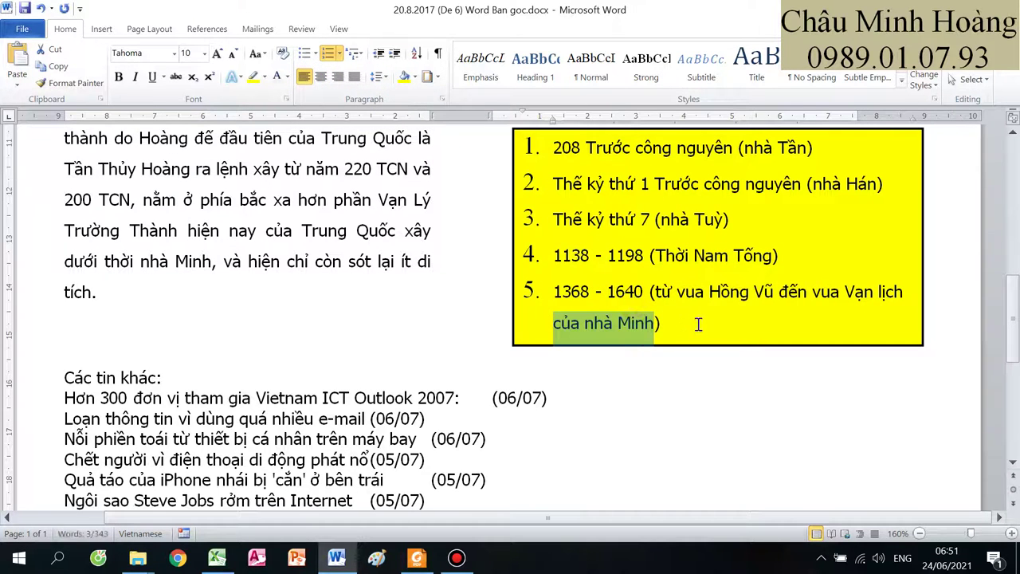
# Step: Compare the document's closing "Các tin khác" list with the wavy banner in the Foxit Reader exam PDF
pyautogui.scroll(1, 702, 324)
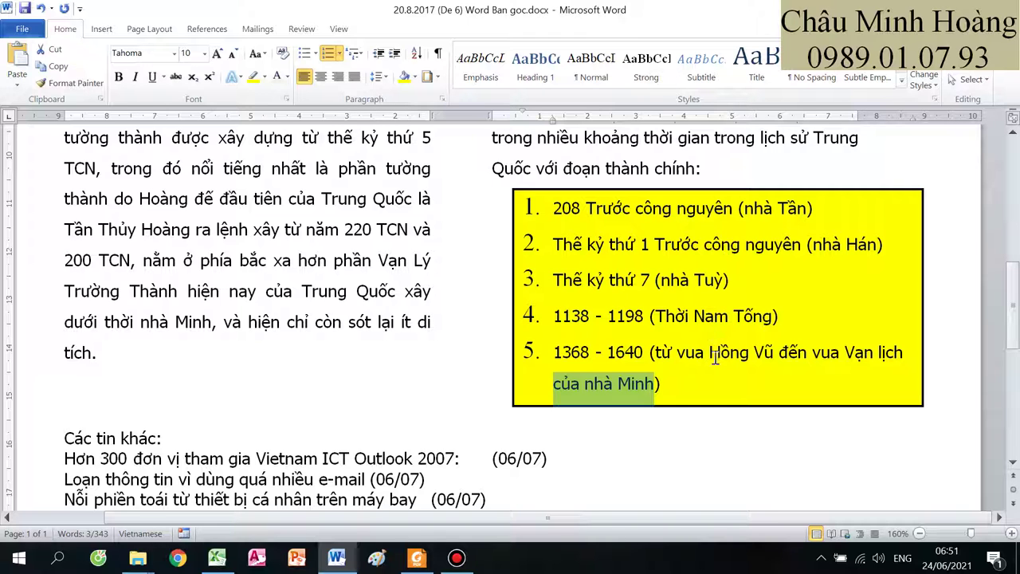
pyautogui.scroll(1, 716, 359)
pyautogui.scroll(-5, 688, 371)
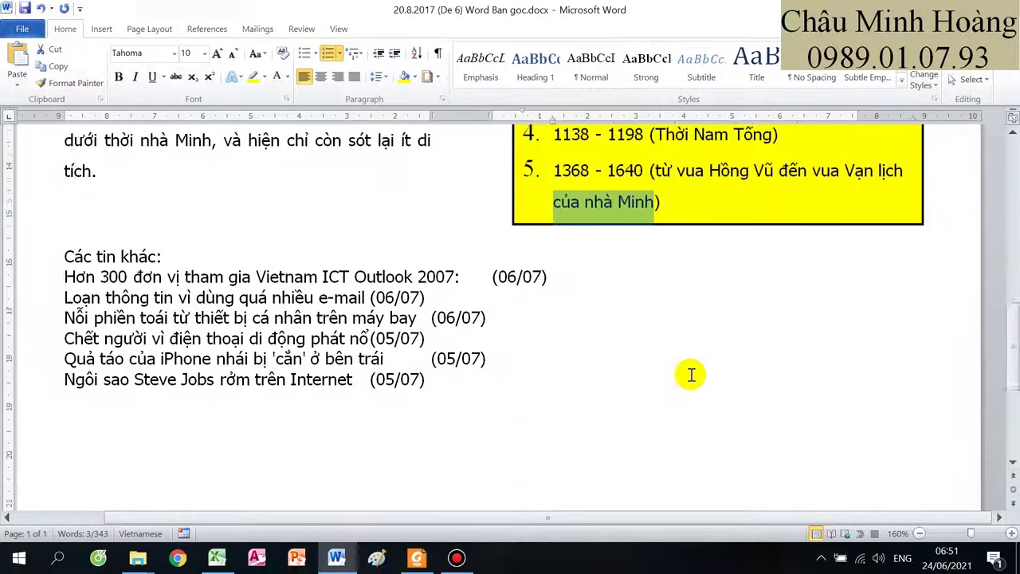
pyautogui.click(416, 557)
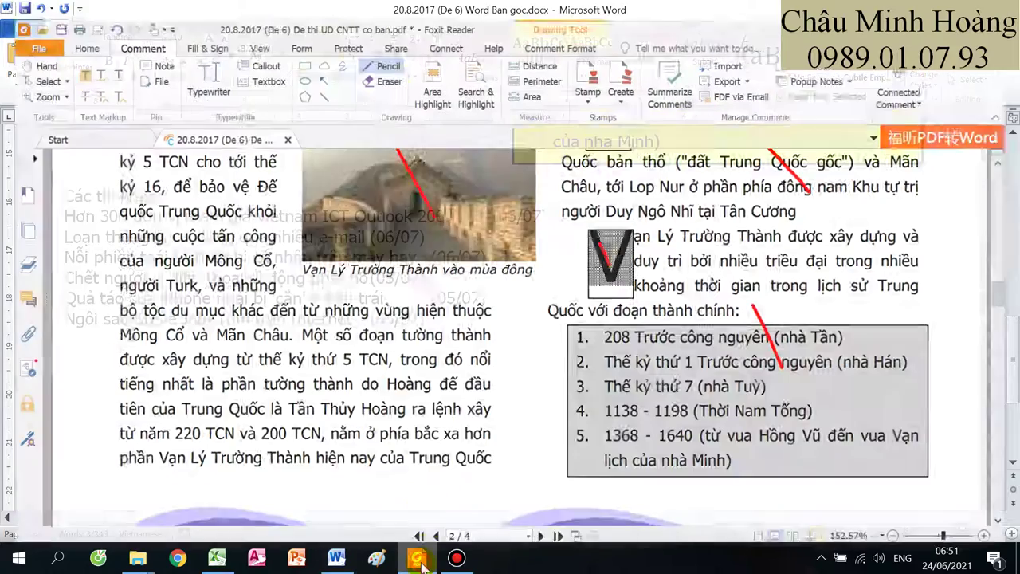
pyautogui.scroll(-5, 469, 420)
pyautogui.scroll(-3, 470, 418)
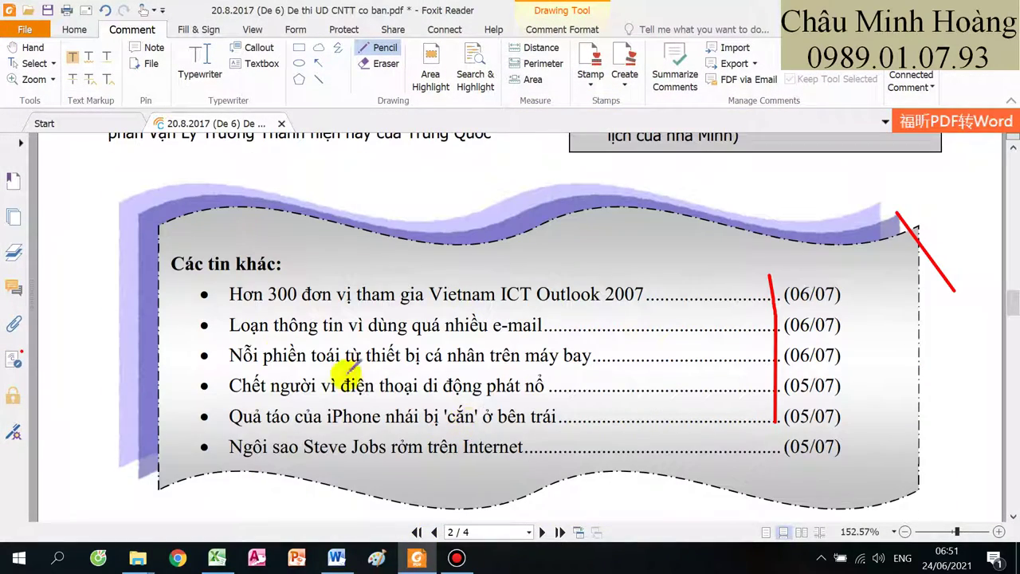
pyautogui.scroll(-1, 488, 351)
pyautogui.click(336, 557)
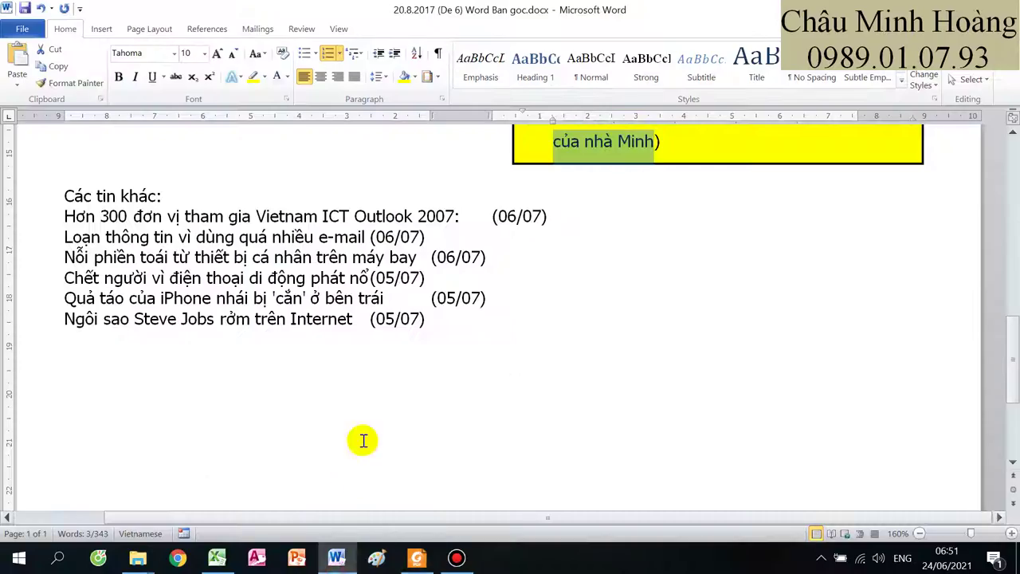
# Step: Insert seven blank lines above the "Các tin khác:" heading in the Word document
pyautogui.click(269, 386)
pyautogui.click(70, 201)
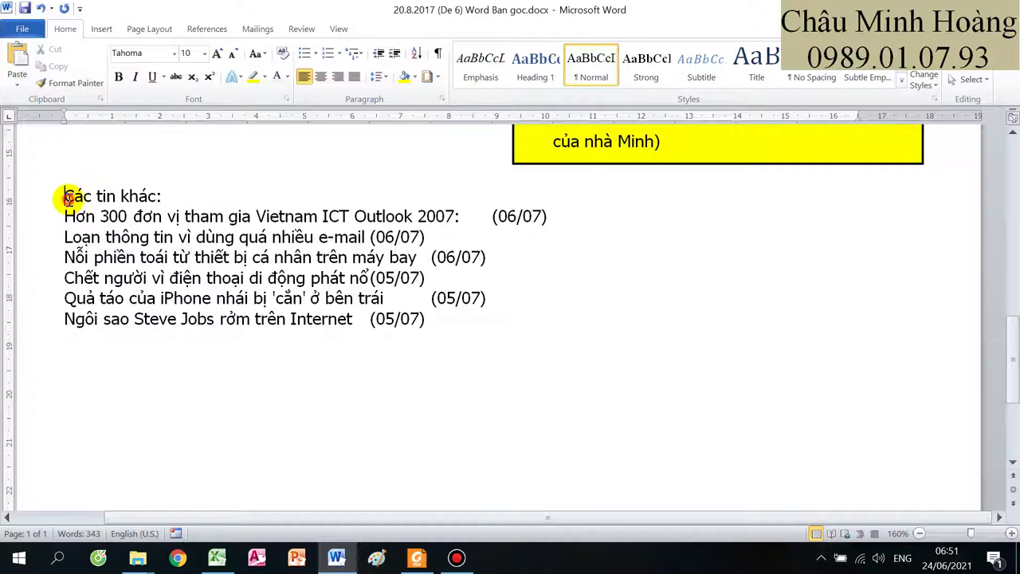
pyautogui.press('Return')
pyautogui.press('Return')
pyautogui.press('Return')
pyautogui.press('Return')
pyautogui.press('Return')
pyautogui.press('Return')
pyautogui.press('Return')
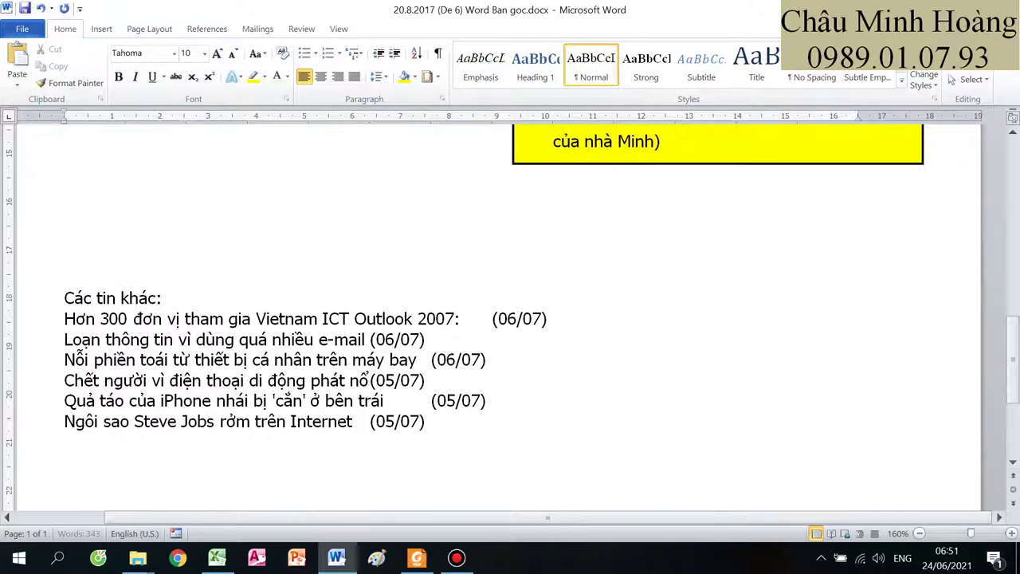
# Step: Draw a Flowchart Punched Tape shape about 11.36 cm wide over the blank lines and compare it with the PDF banner
pyautogui.click(82, 217)
pyautogui.click(101, 29)
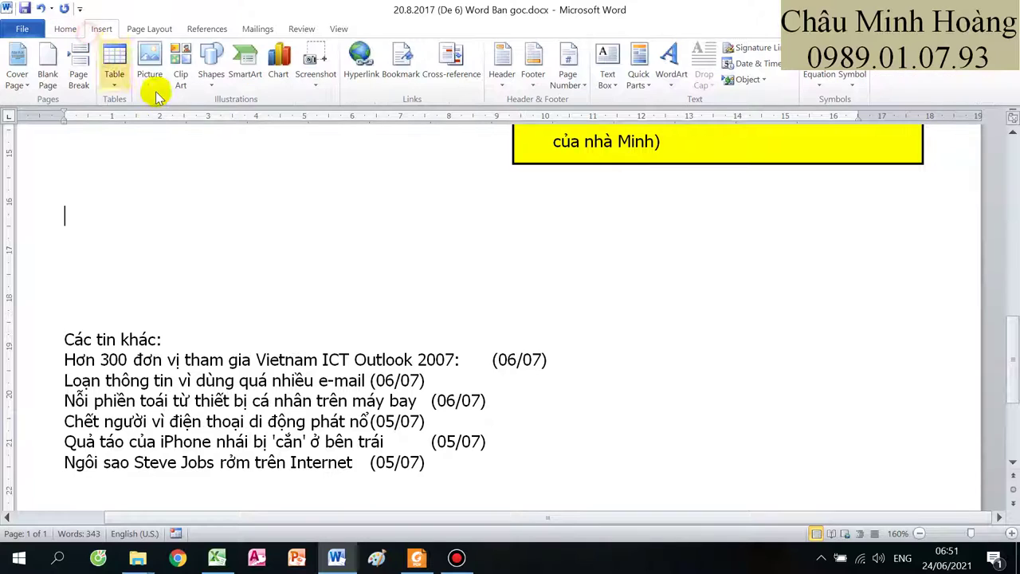
pyautogui.click(210, 76)
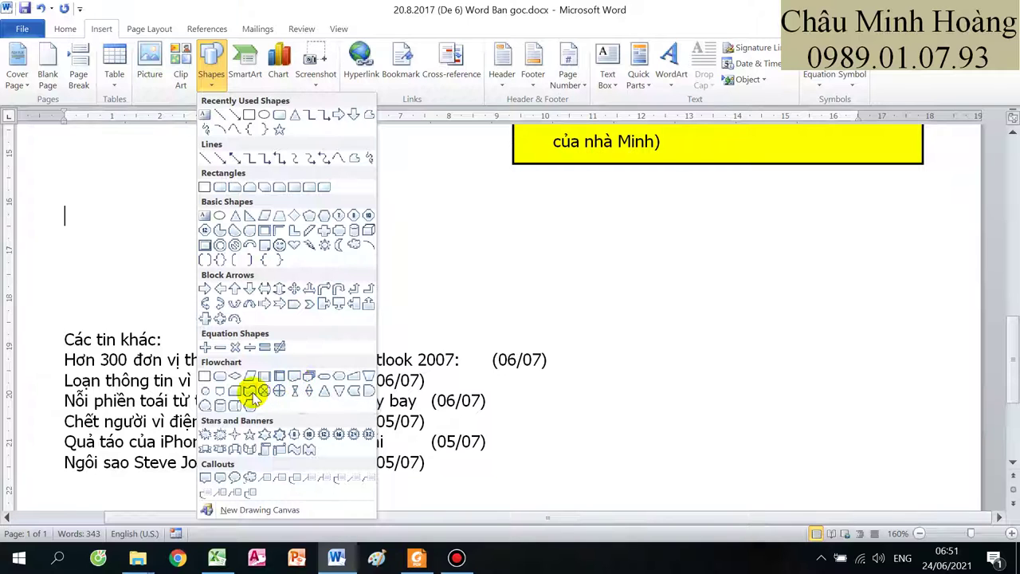
pyautogui.click(251, 396)
pyautogui.moveTo(191, 205)
pyautogui.mouseDown()
pyautogui.moveTo(683, 382)
pyautogui.moveTo(701, 434)
pyautogui.mouseUp()
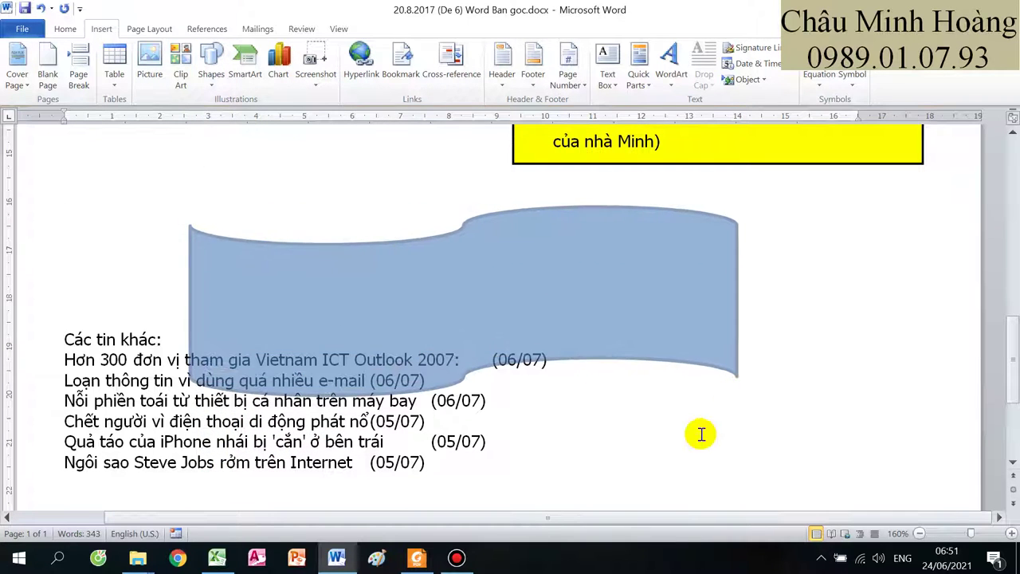
pyautogui.click(415, 560)
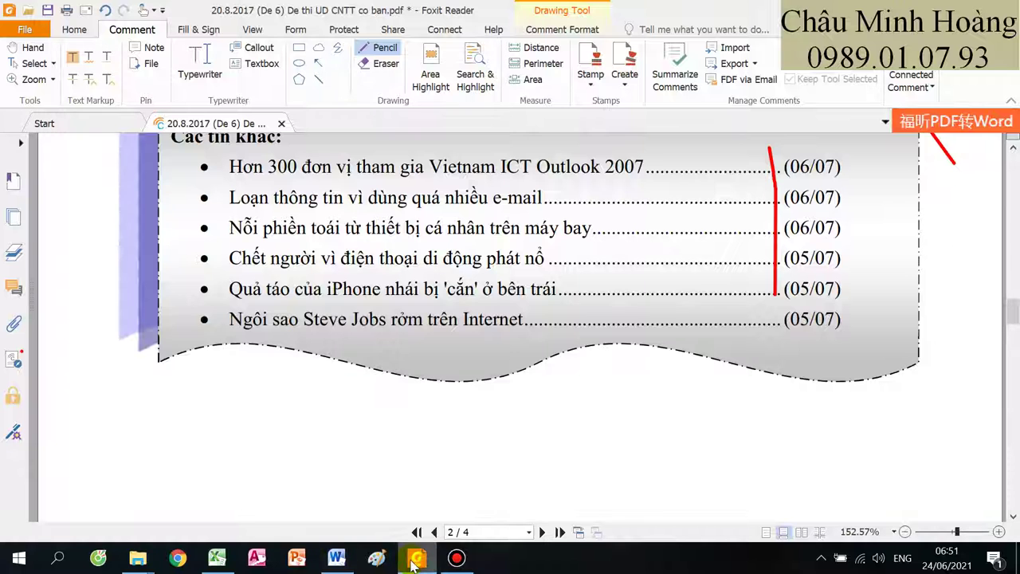
pyautogui.scroll(3, 454, 495)
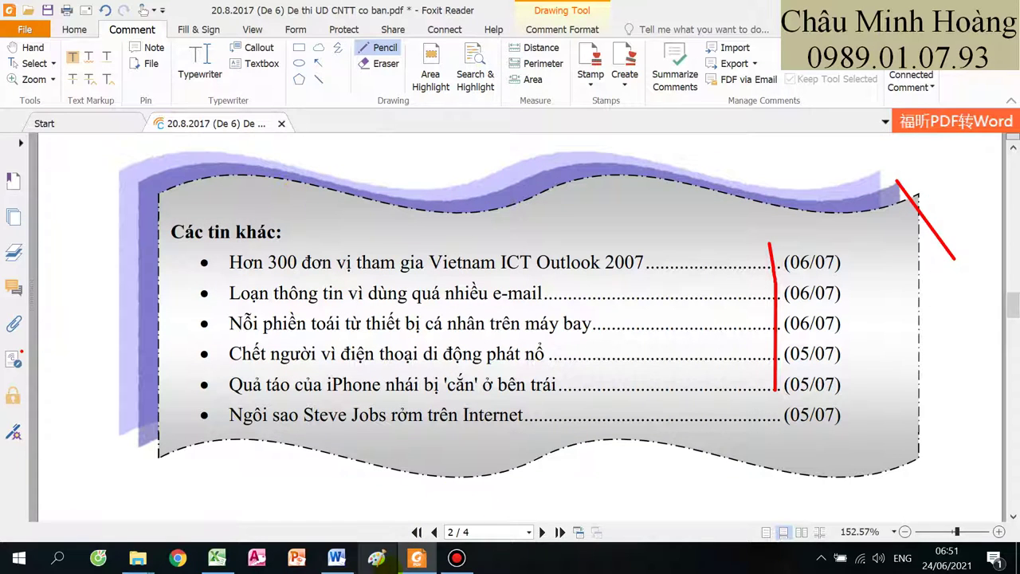
pyautogui.click(417, 559)
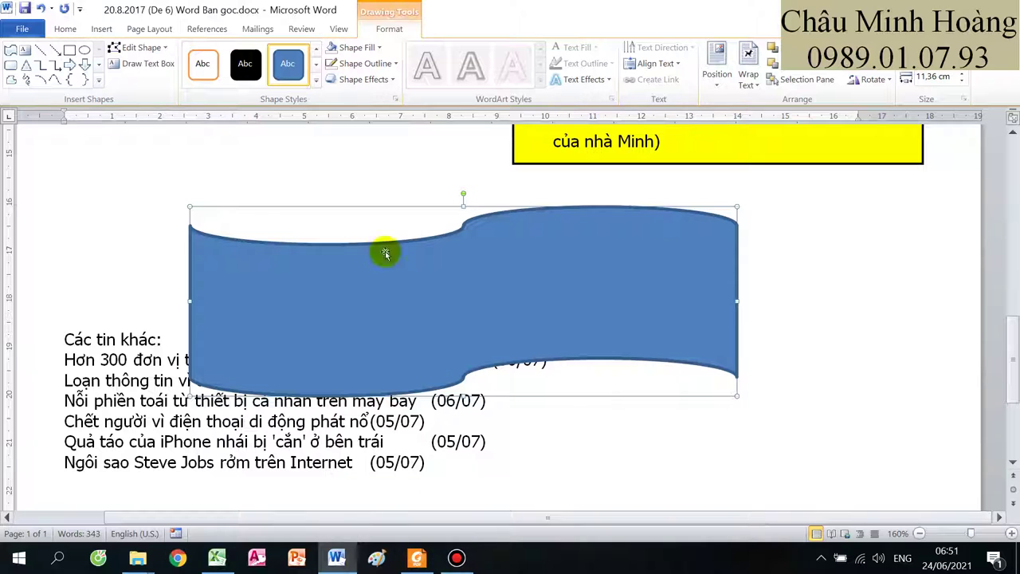
# Step: Draw a Double Wave shape about 4.89 cm wide in the empty area beside the end of the news list
pyautogui.click(102, 29)
pyautogui.click(214, 79)
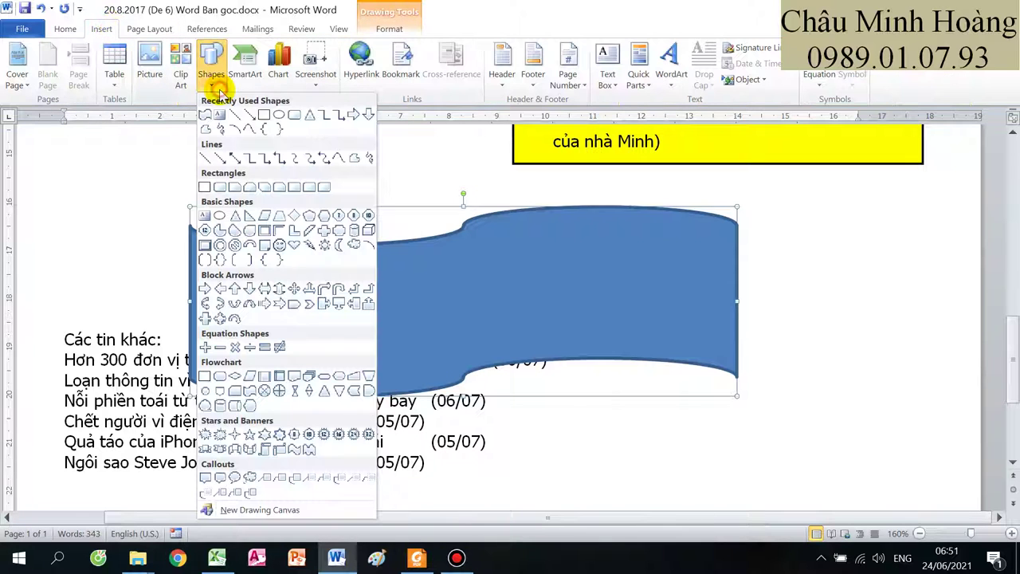
pyautogui.click(311, 455)
pyautogui.moveTo(616, 428); pyautogui.dragTo(853, 504)
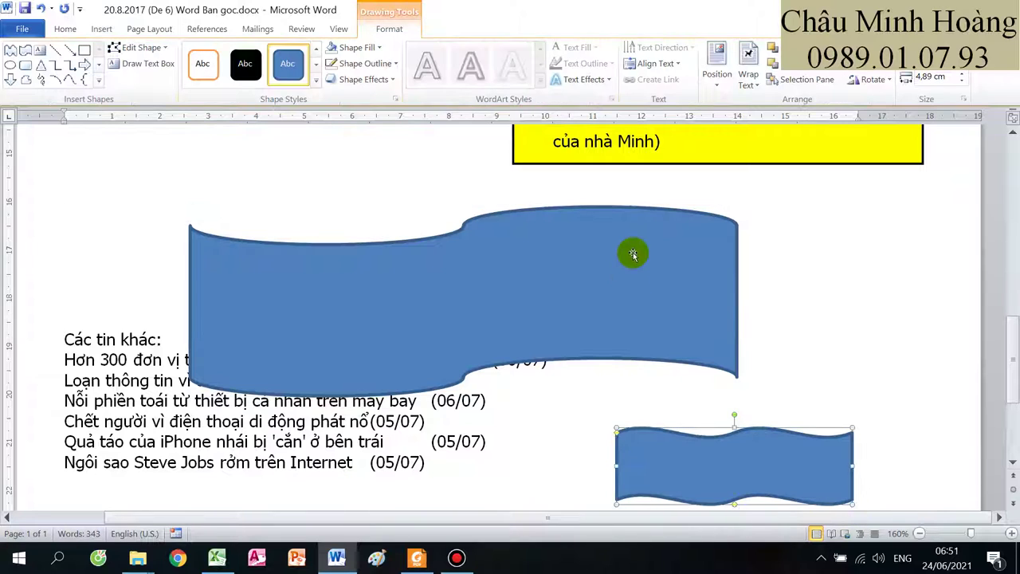
# Step: Delete the punched tape shape and move the double wave into the blank lines above "Các tin khác:"
pyautogui.click(633, 254)
pyautogui.press('Delete')
pyautogui.moveTo(679, 440)
pyautogui.mouseDown()
pyautogui.moveTo(358, 241)
pyautogui.moveTo(173, 240)
pyautogui.mouseUp()
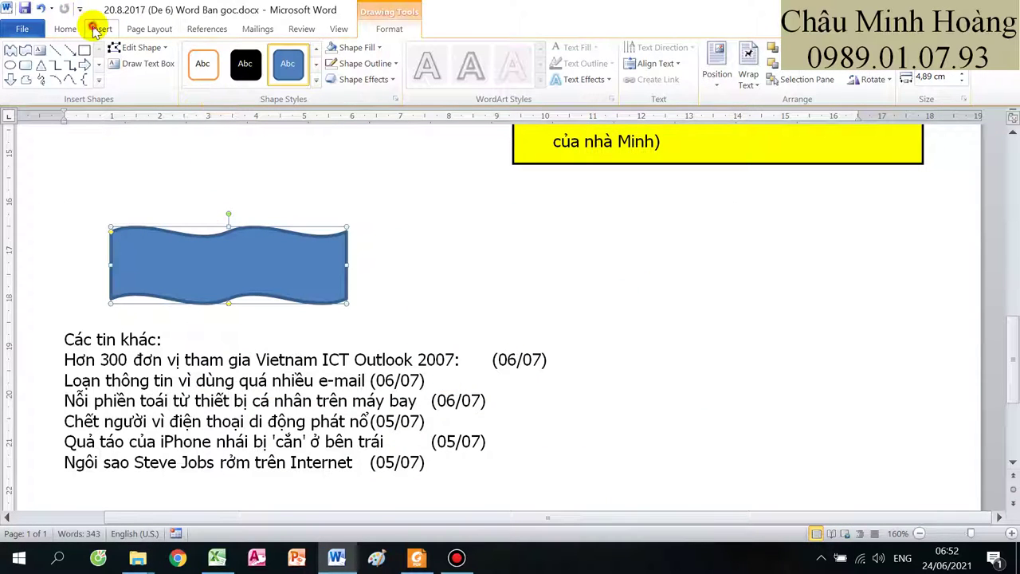
pyautogui.click(96, 29)
pyautogui.click(211, 64)
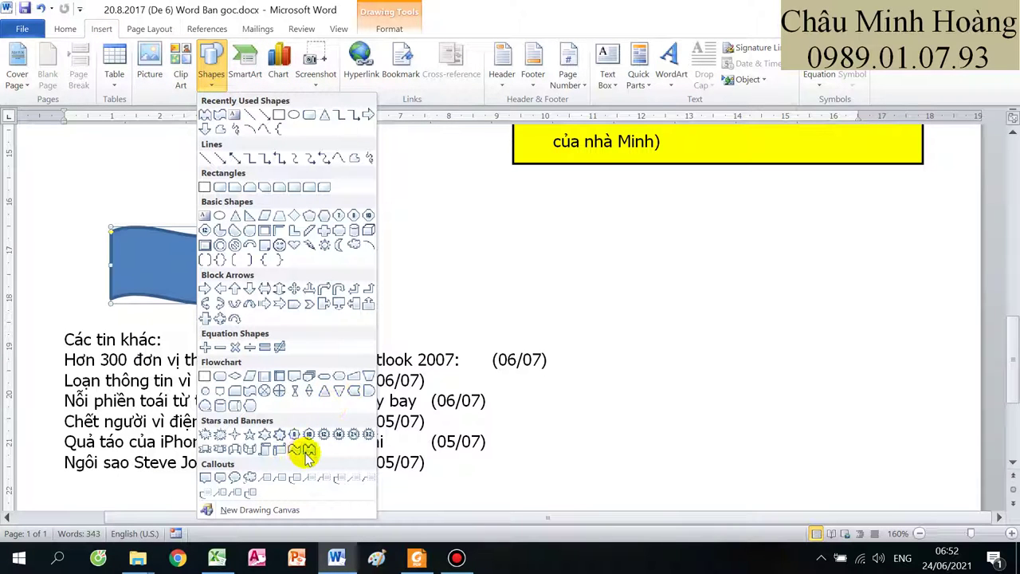
pyautogui.click(542, 296)
# Step: Enlarge the double wave to about 13.65 cm wide and position it over the news list, checking against the PDF banner
pyautogui.moveTo(347, 306); pyautogui.dragTo(743, 372)
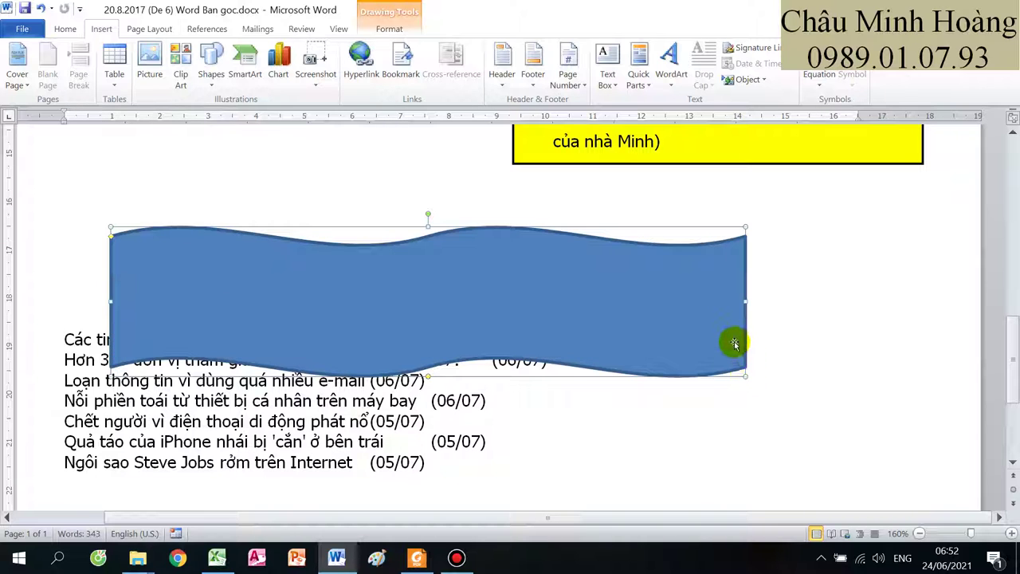
pyautogui.moveTo(468, 326); pyautogui.dragTo(497, 353)
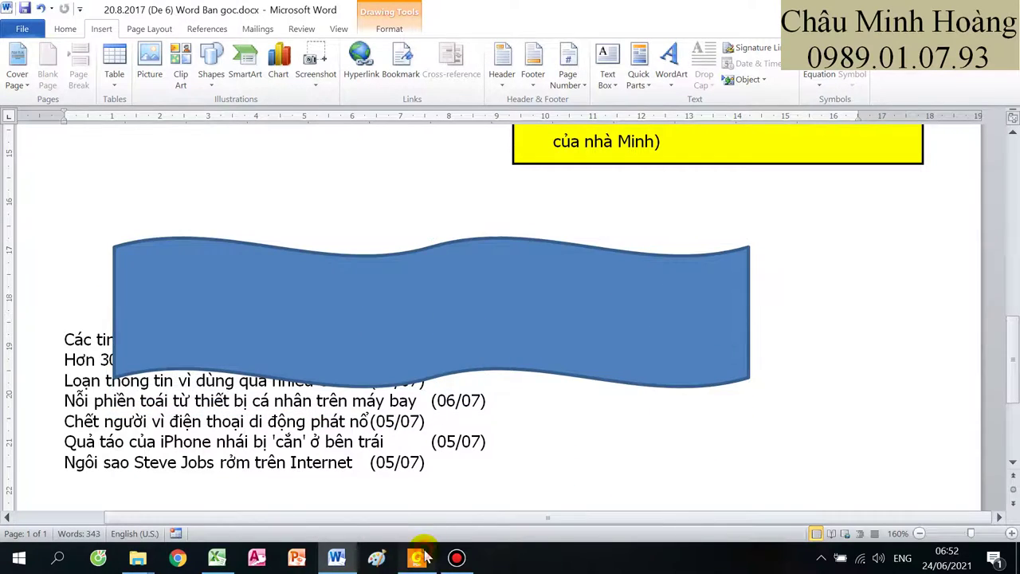
pyautogui.click(417, 557)
pyautogui.click(417, 557)
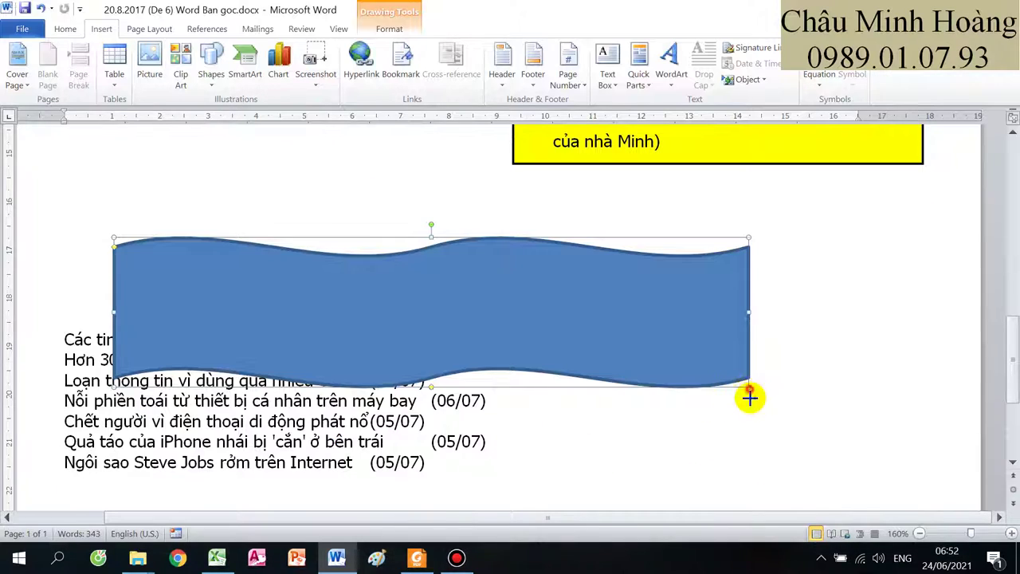
pyautogui.moveTo(749, 397); pyautogui.dragTo(770, 487)
pyautogui.moveTo(686, 412); pyautogui.dragTo(646, 371)
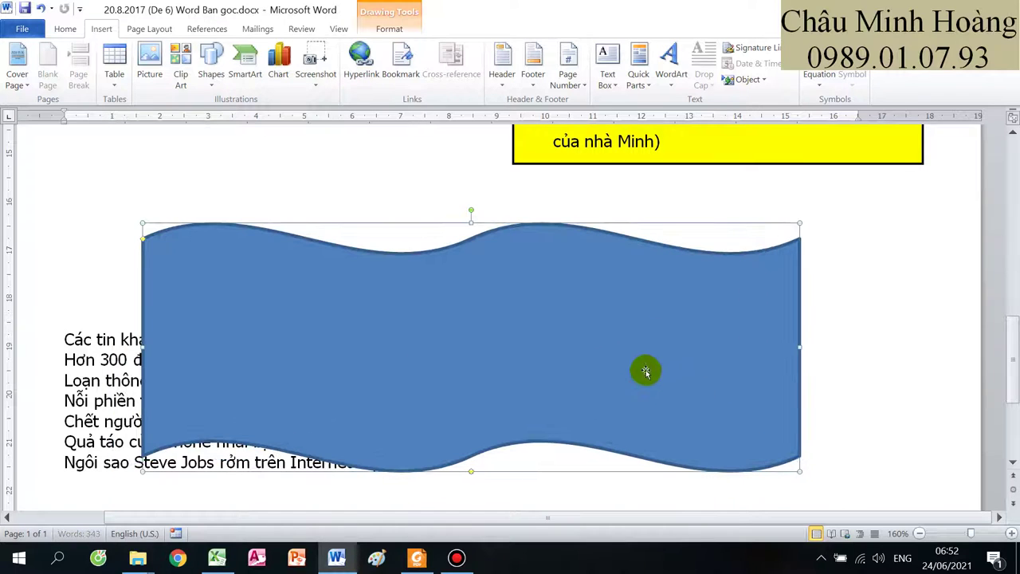
pyautogui.click(417, 557)
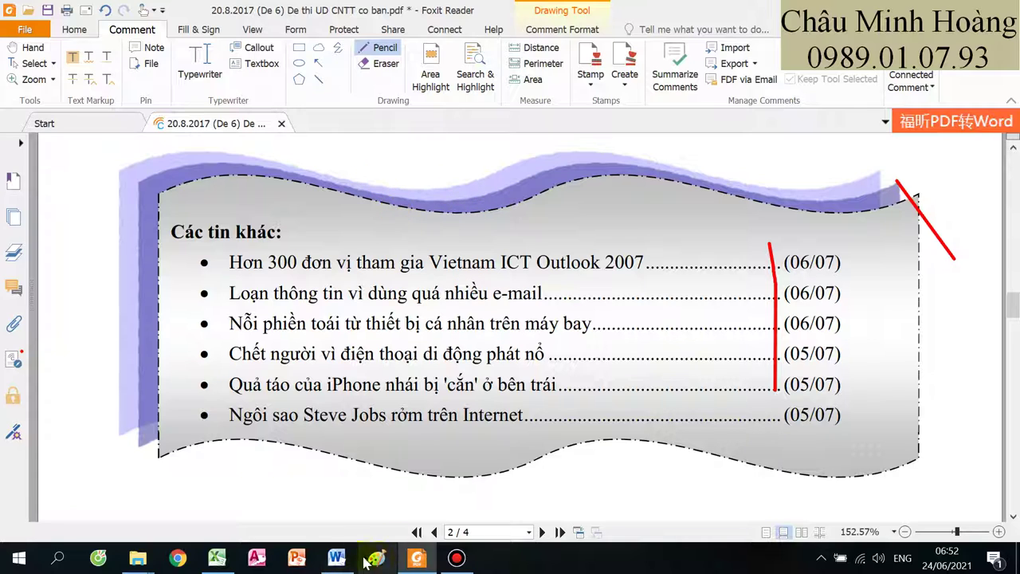
pyautogui.click(337, 558)
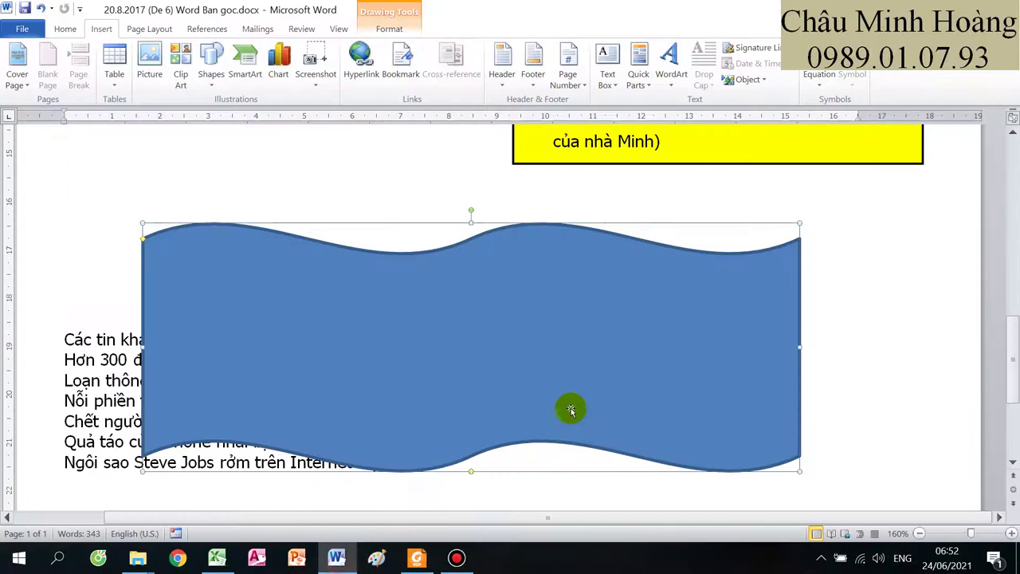
pyautogui.click(393, 29)
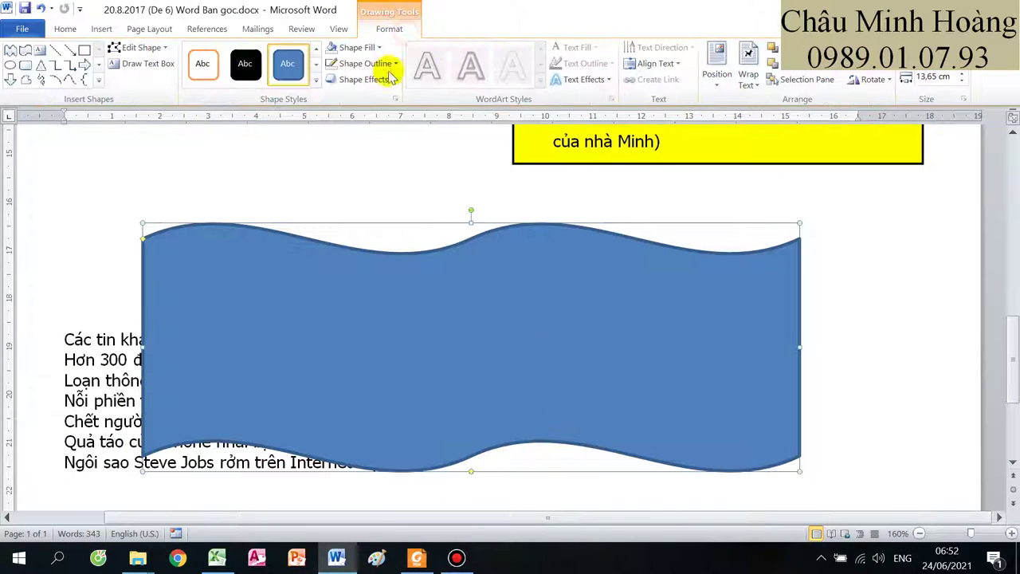
pyautogui.click(384, 80)
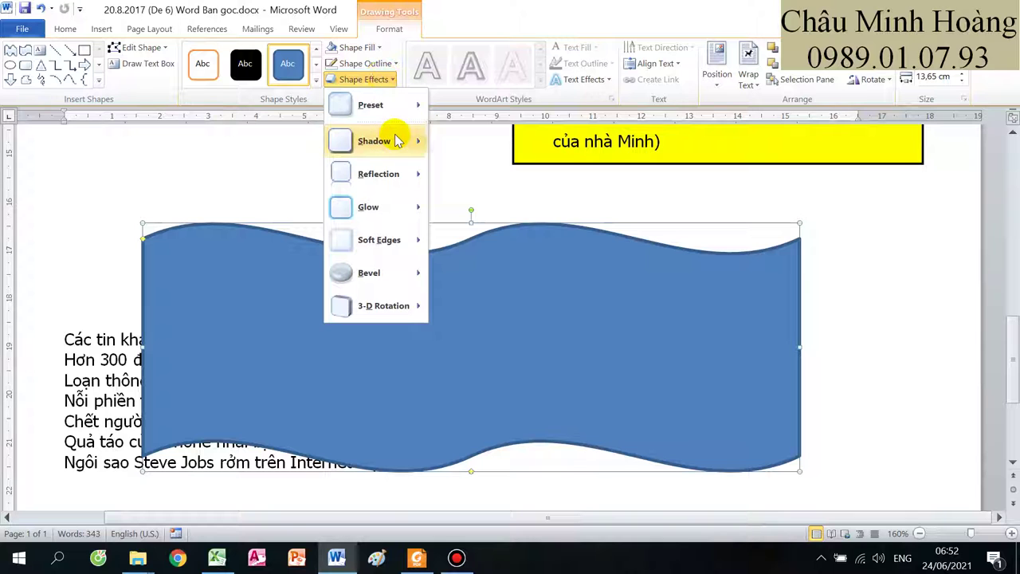
pyautogui.moveTo(393, 139)
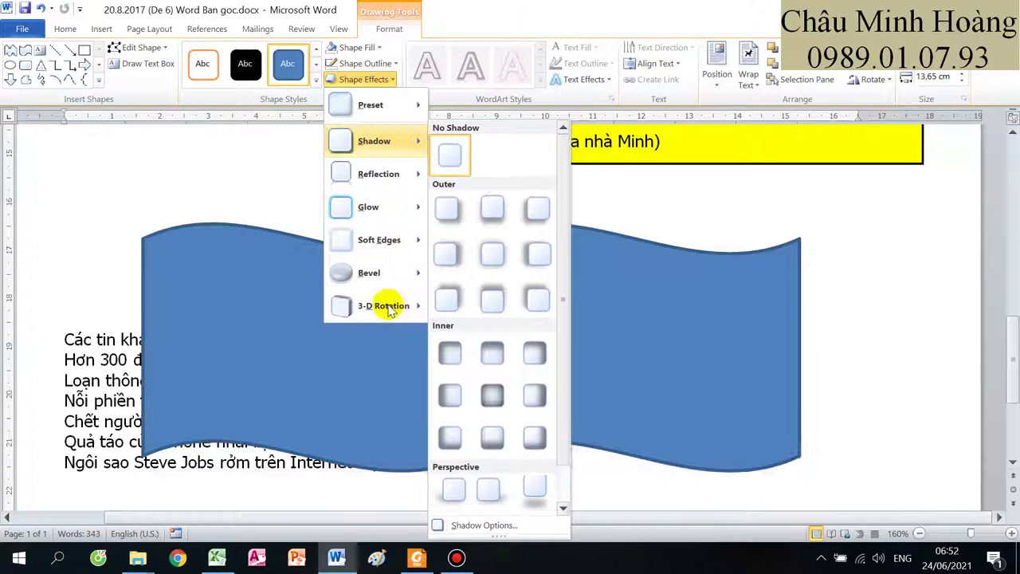
pyautogui.moveTo(376, 113)
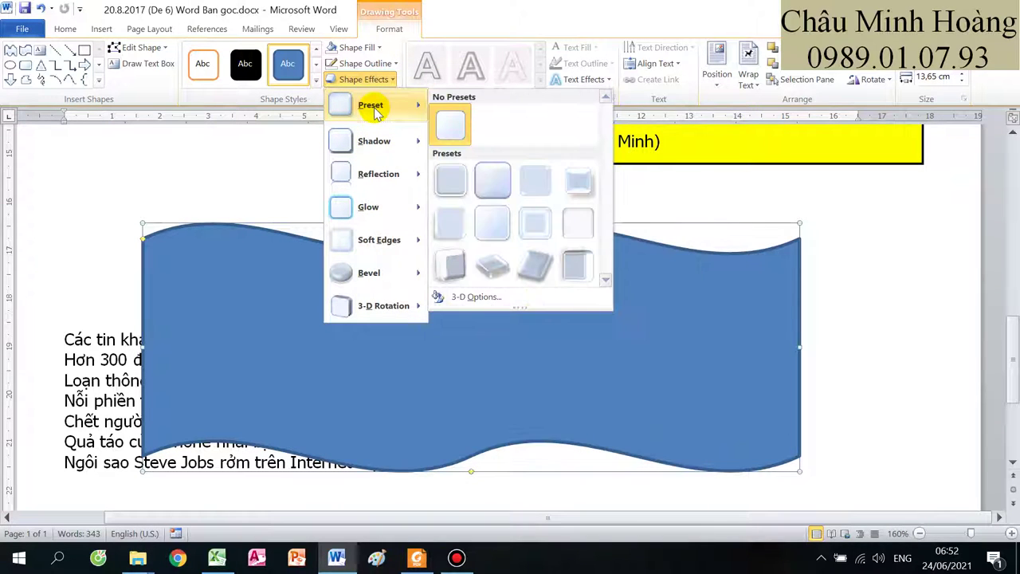
pyautogui.click(376, 369)
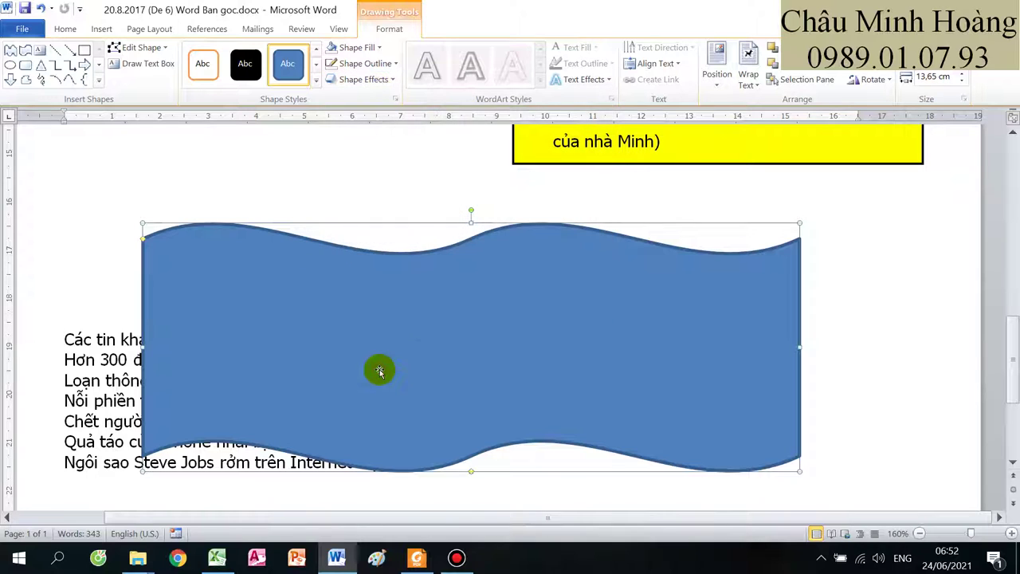
# Step: Set the double wave's outline to the Dash style and compare it with the PDF banner's border
pyautogui.click(374, 63)
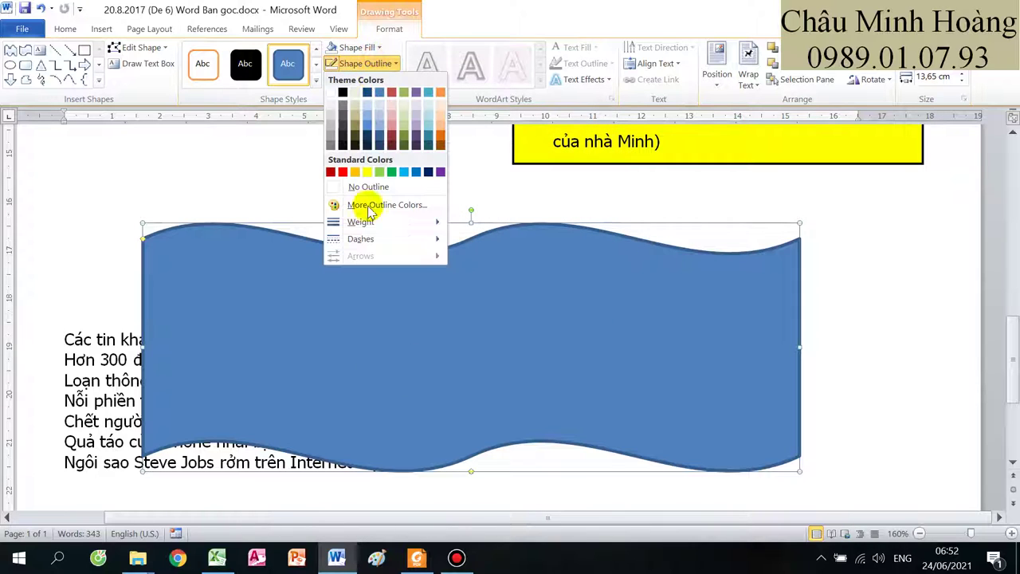
pyautogui.moveTo(372, 238)
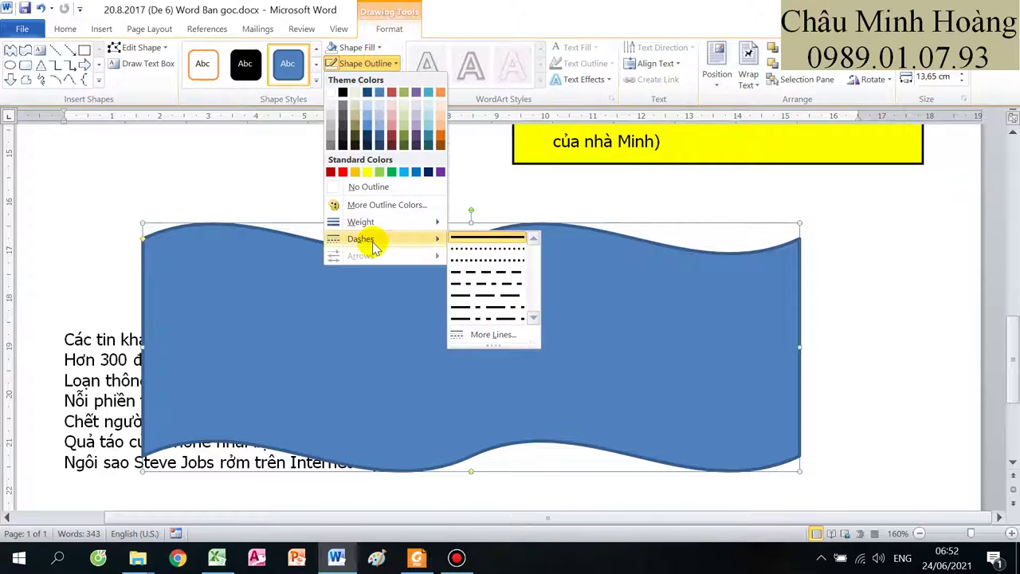
pyautogui.click(486, 275)
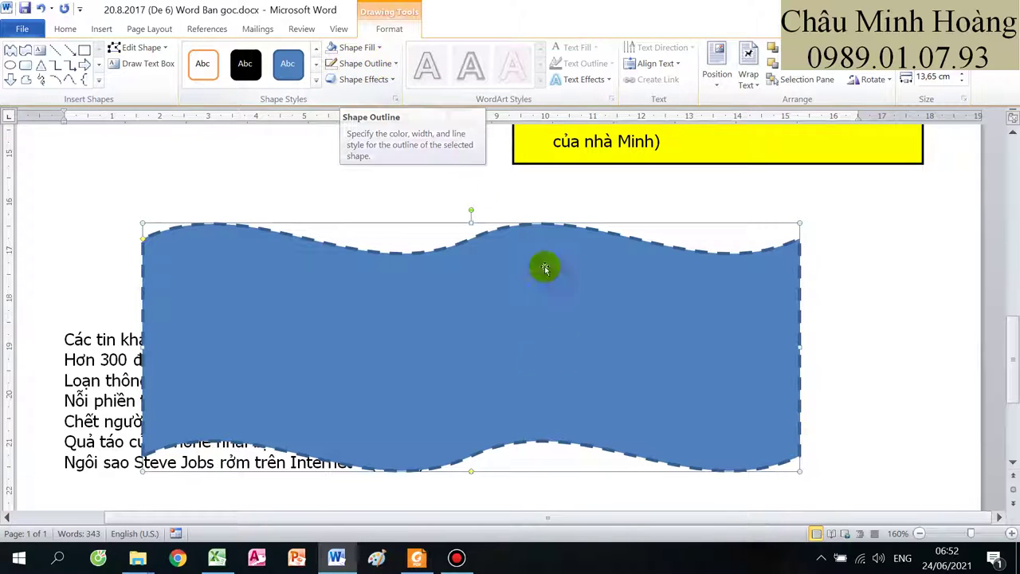
pyautogui.click(416, 558)
pyautogui.click(416, 558)
# Step: Set the double wave's outline to the Long Dash Dot style and check it against the PDF banner
pyautogui.click(391, 300)
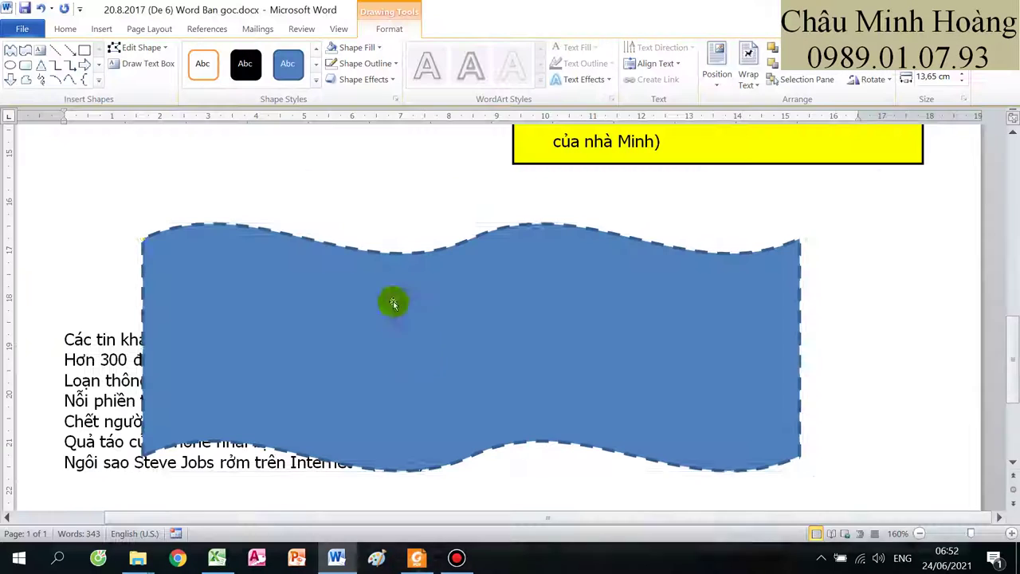
pyautogui.click(374, 64)
pyautogui.moveTo(384, 245)
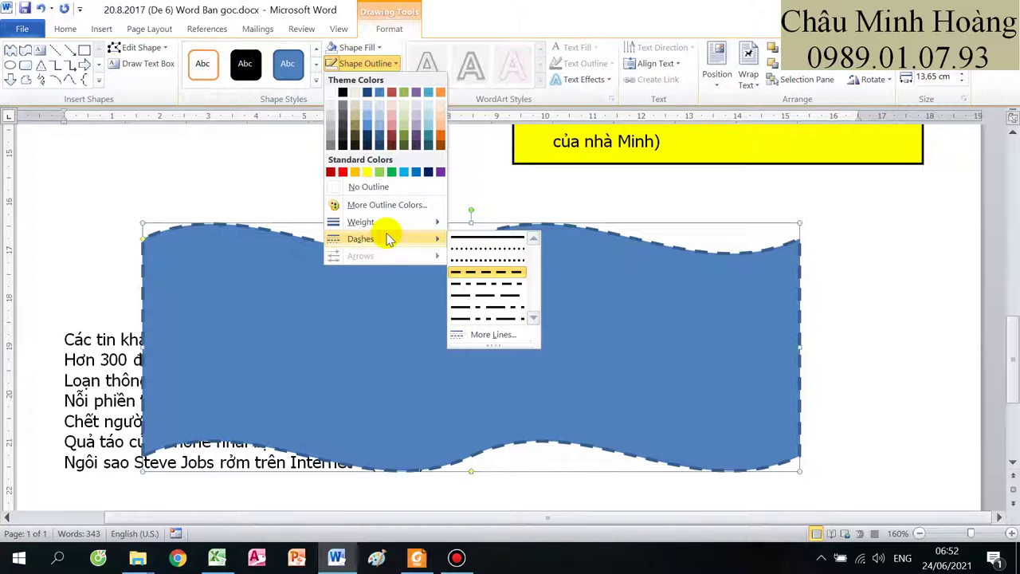
pyautogui.click(495, 309)
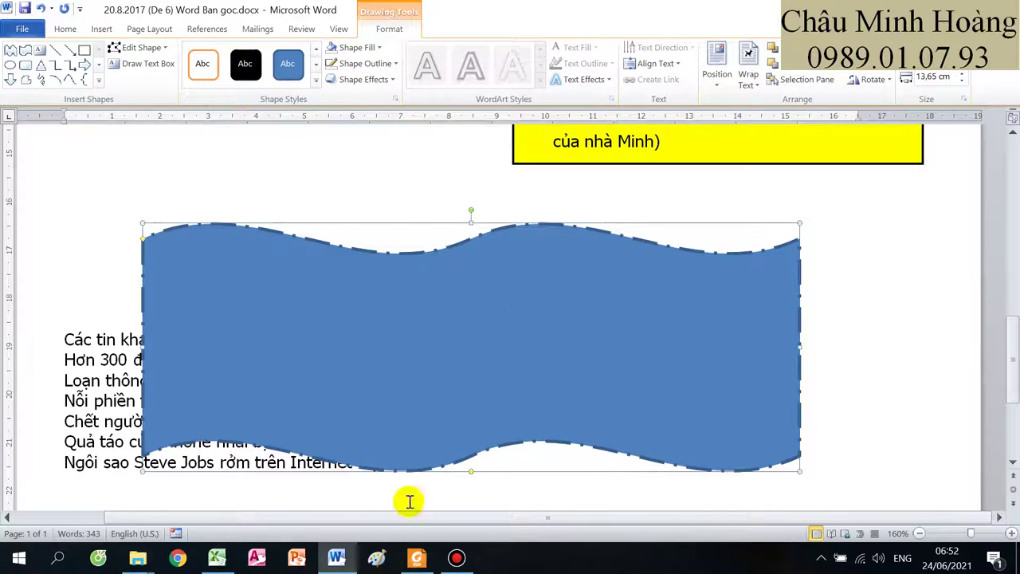
pyautogui.click(420, 557)
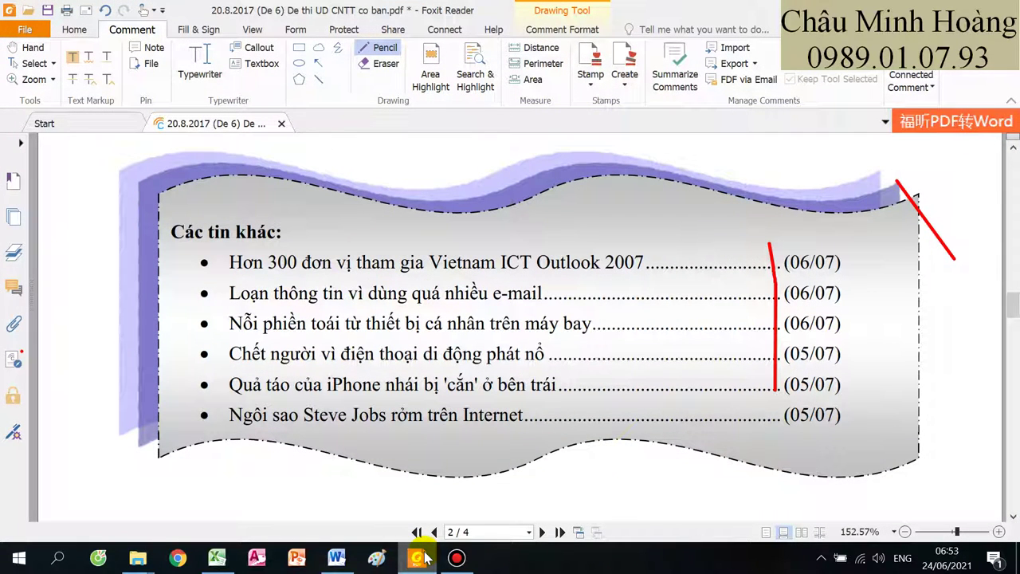
# Step: Widen the double wave to 14.76 cm and move it up, clear of the heading and first lines of the news list
pyautogui.click(423, 558)
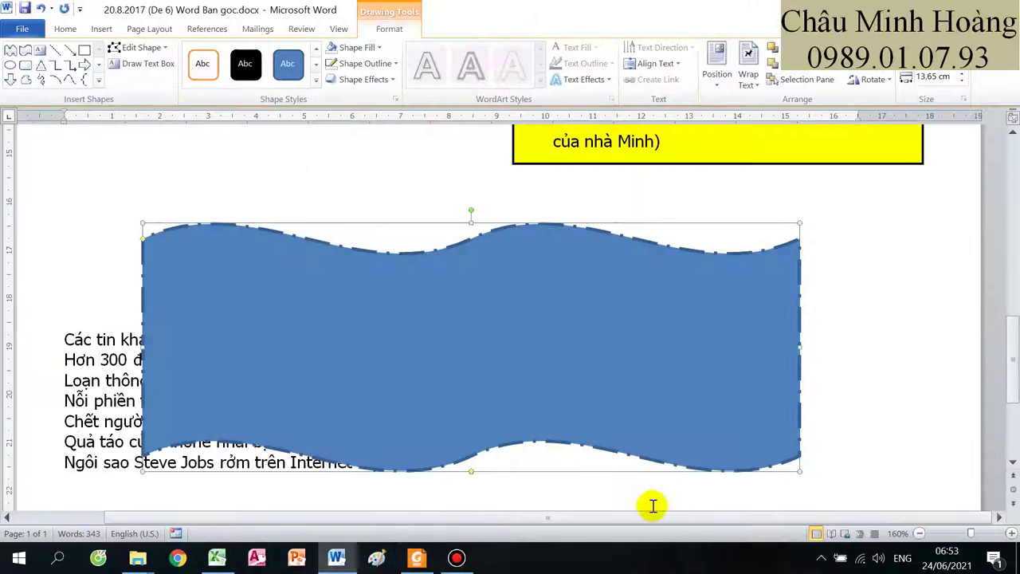
pyautogui.moveTo(800, 471); pyautogui.dragTo(853, 461)
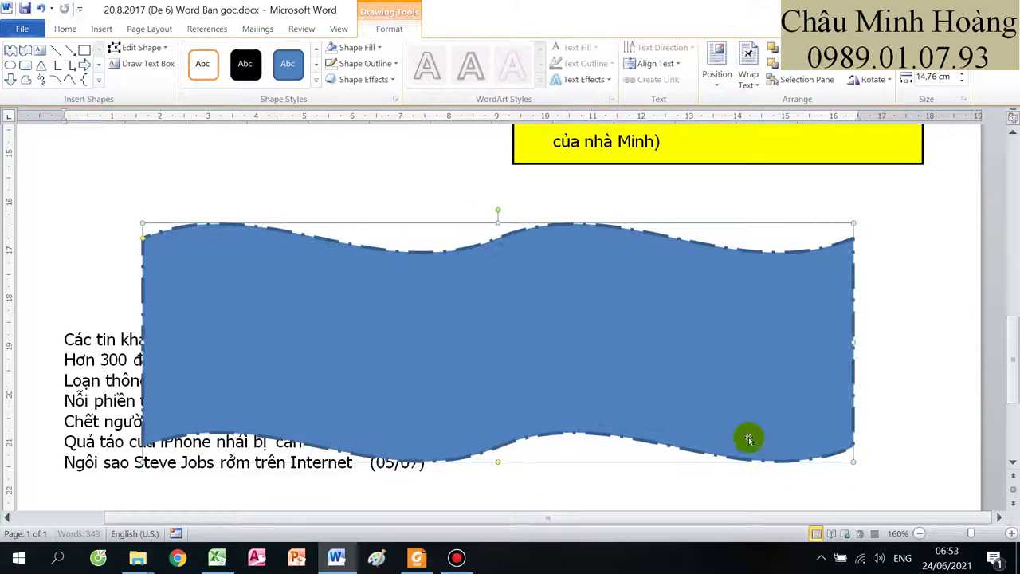
pyautogui.moveTo(597, 331); pyautogui.dragTo(597, 296)
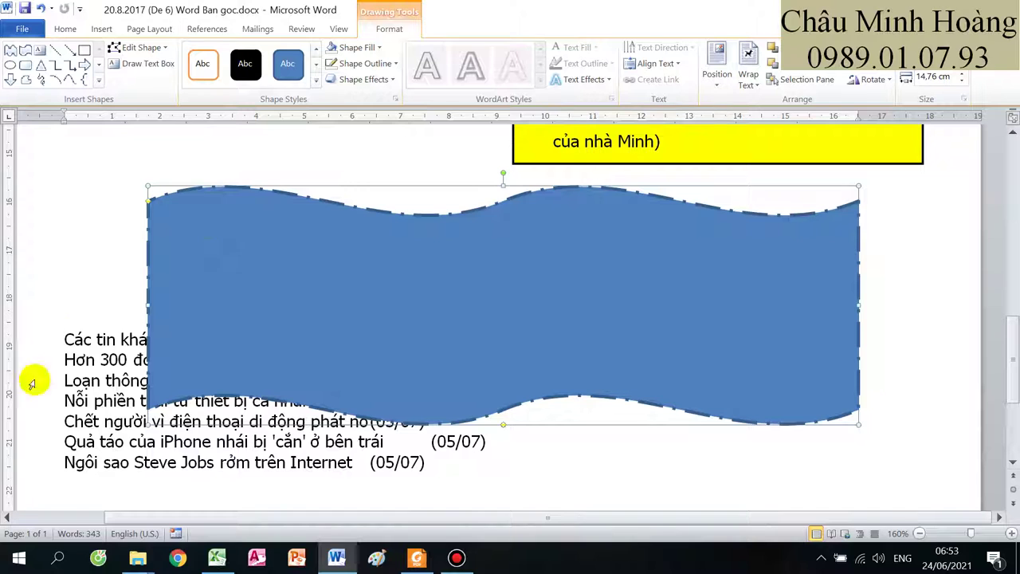
# Step: Cut the whole news list, from "Các tin khác:" to the Steve Jobs line, out of the document body
pyautogui.moveTo(59, 339); pyautogui.dragTo(446, 456)
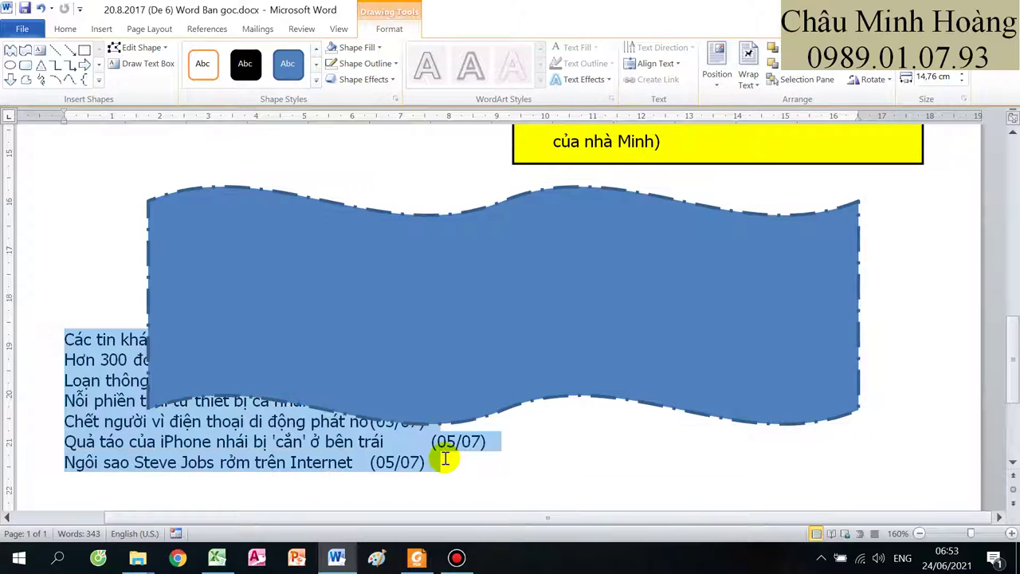
pyautogui.press('Delete')
# Step: Try pasting the cut news list into the double wave as text only, and undo that paste
pyautogui.click(228, 258)
pyautogui.rightClick(229, 260)
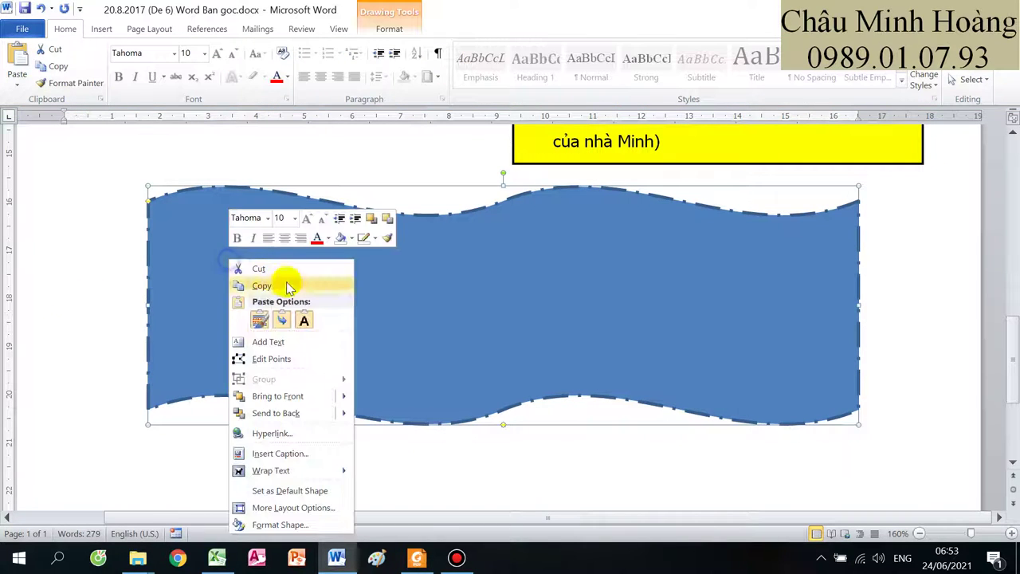
pyautogui.click(303, 319)
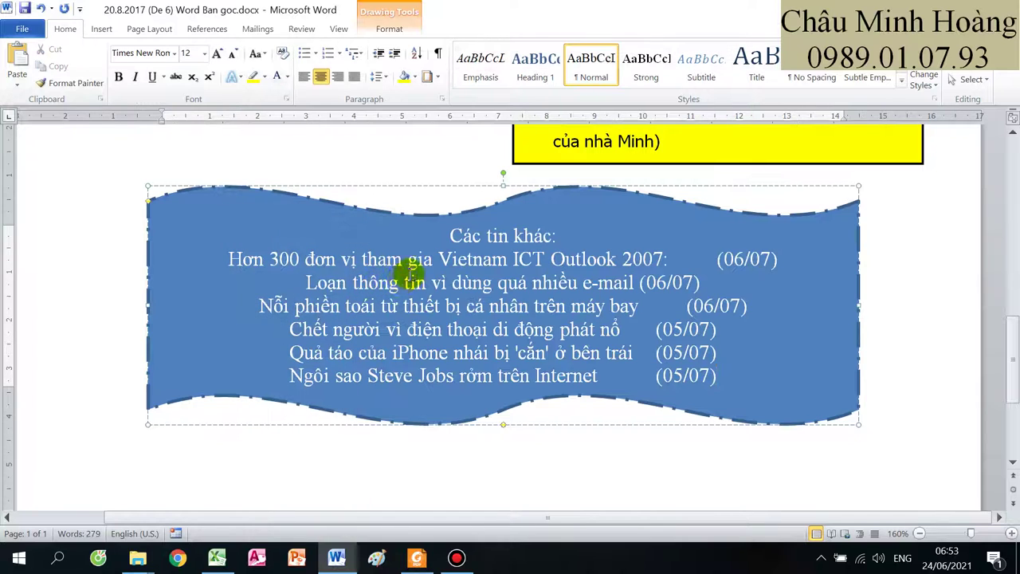
pyautogui.hotkey('ctrl', 'z')
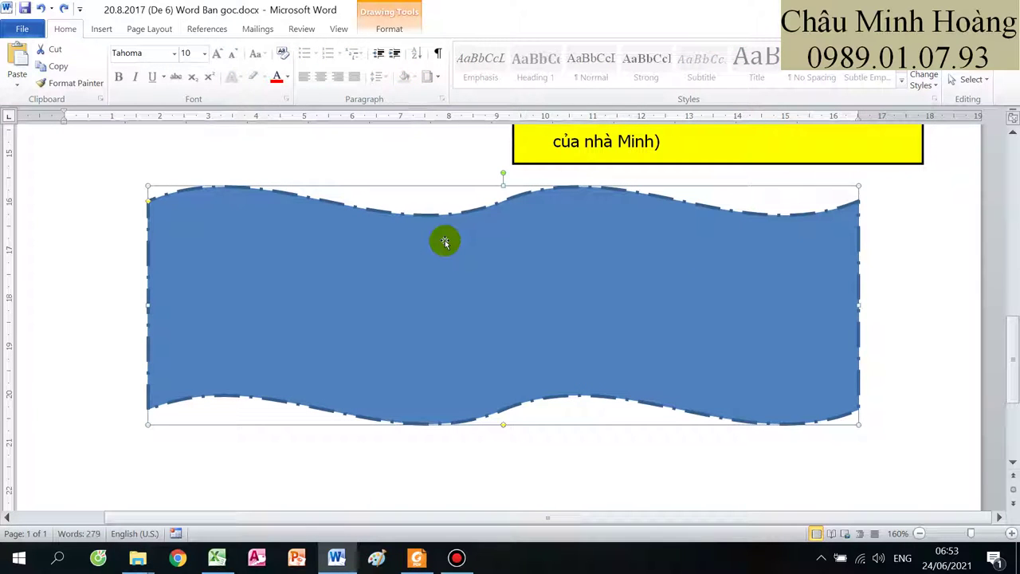
# Step: Paste the news list into the double wave with its source formatting and compare its heading with the PDF banner
pyautogui.hotkey('ctrl', 'y')
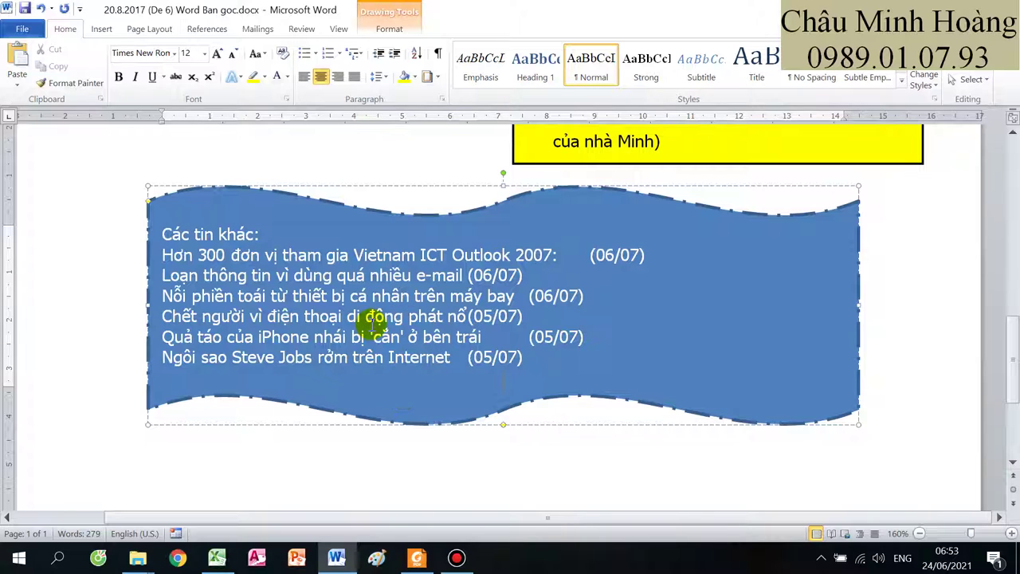
pyautogui.click(418, 560)
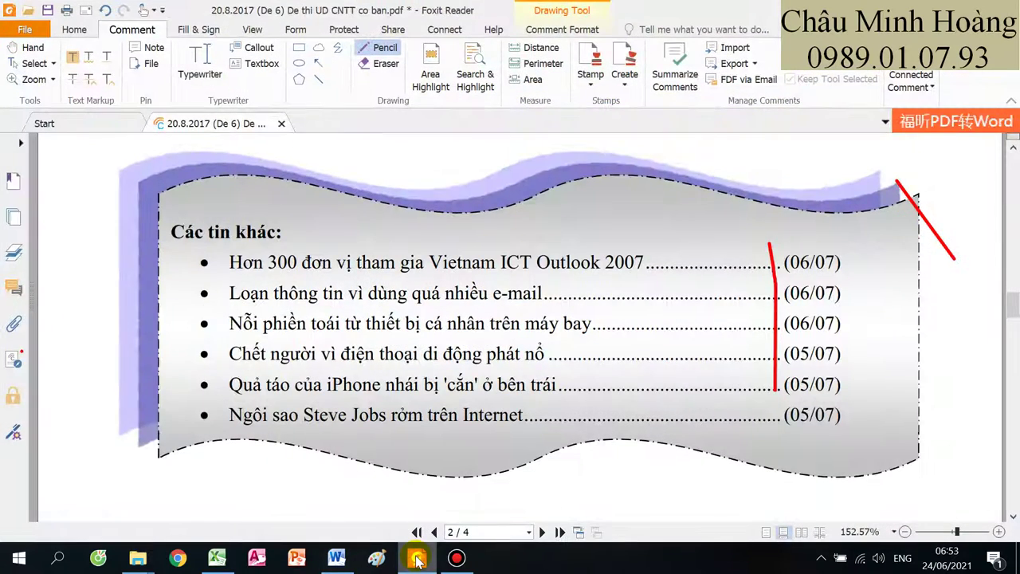
pyautogui.click(417, 559)
pyautogui.moveTo(262, 236); pyautogui.dragTo(146, 232)
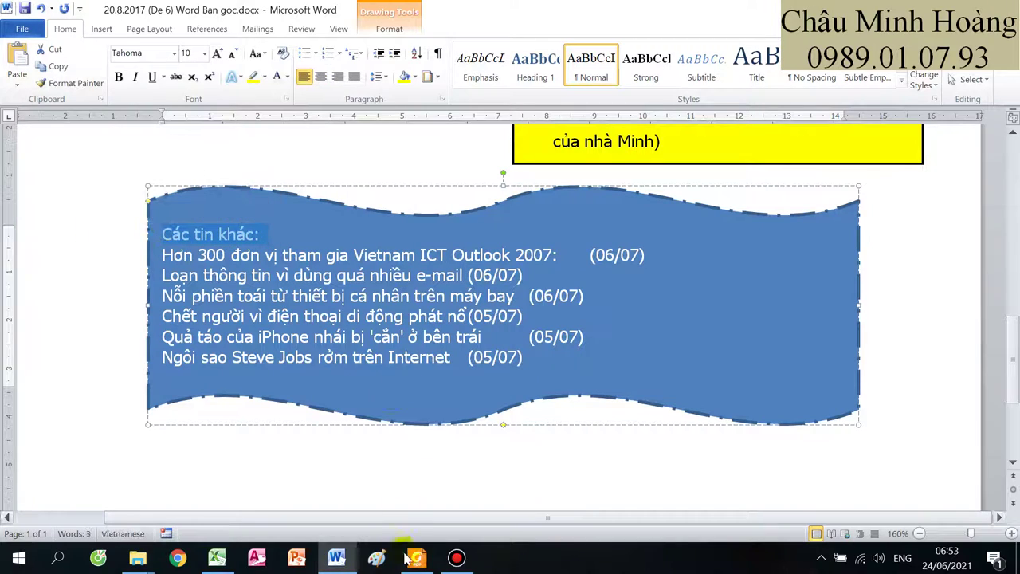
pyautogui.click(417, 559)
pyautogui.click(417, 558)
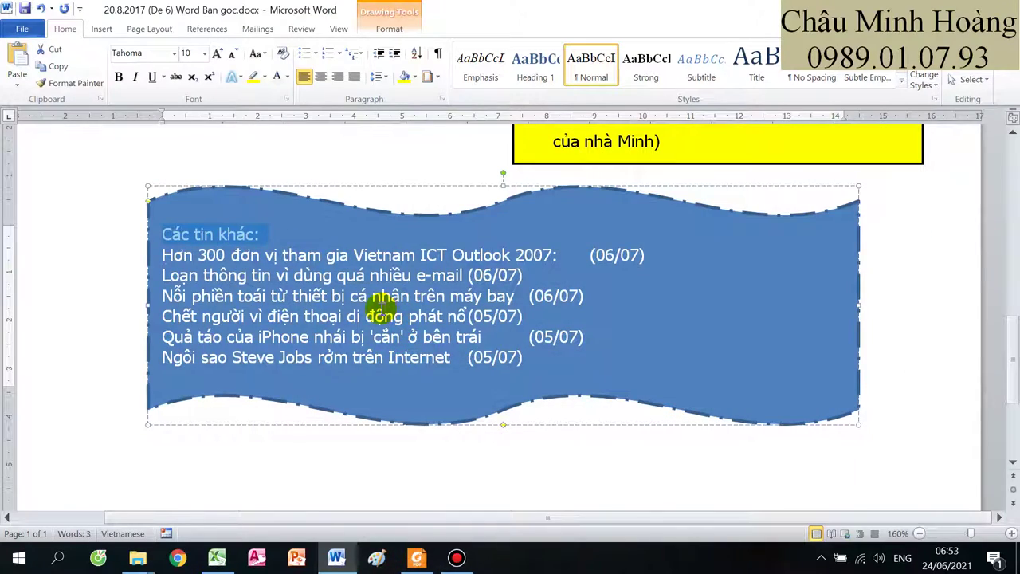
# Step: Try changing the font color of all news text inside the double wave to black, checking against the PDF banner
pyautogui.hotkey('ctrl', 'a')
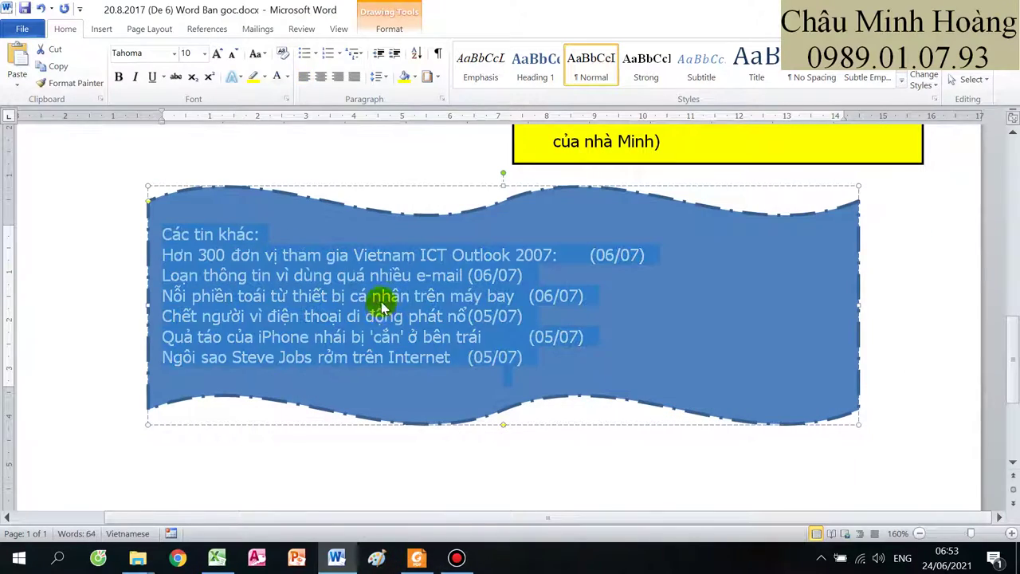
pyautogui.click(287, 76)
pyautogui.click(273, 91)
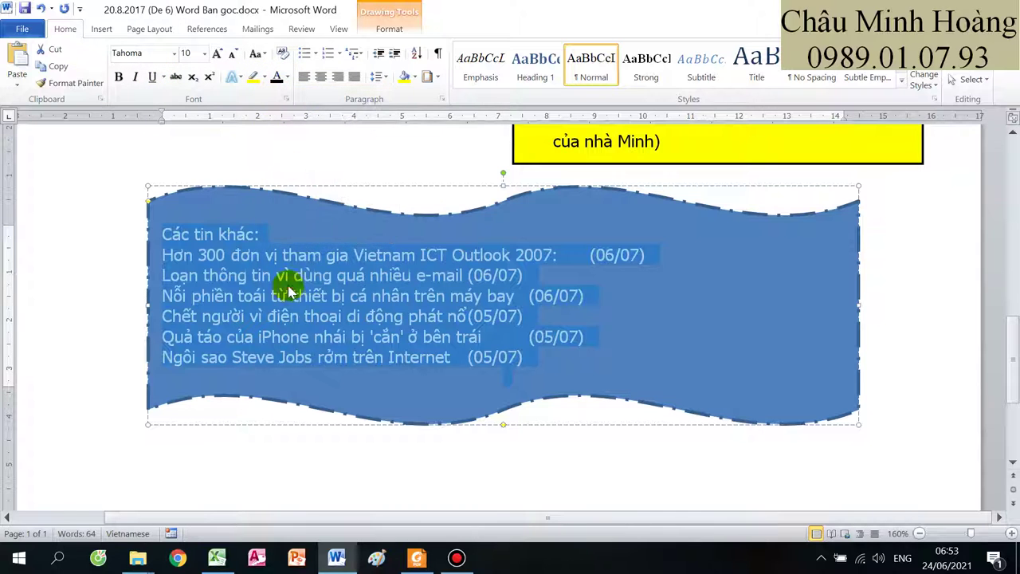
pyautogui.click(255, 275)
pyautogui.moveTo(163, 233); pyautogui.dragTo(558, 358)
pyautogui.click(422, 562)
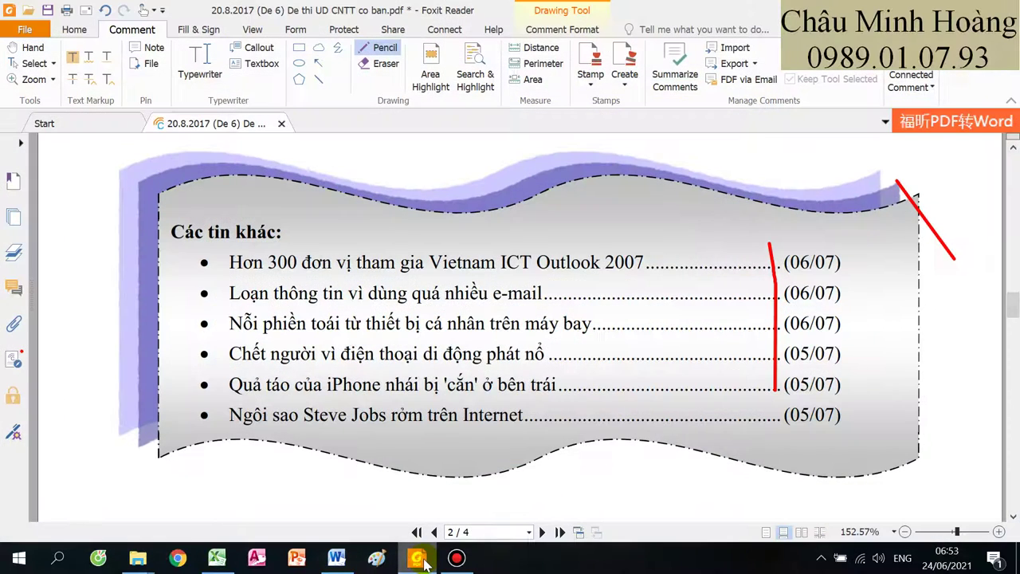
pyautogui.click(337, 558)
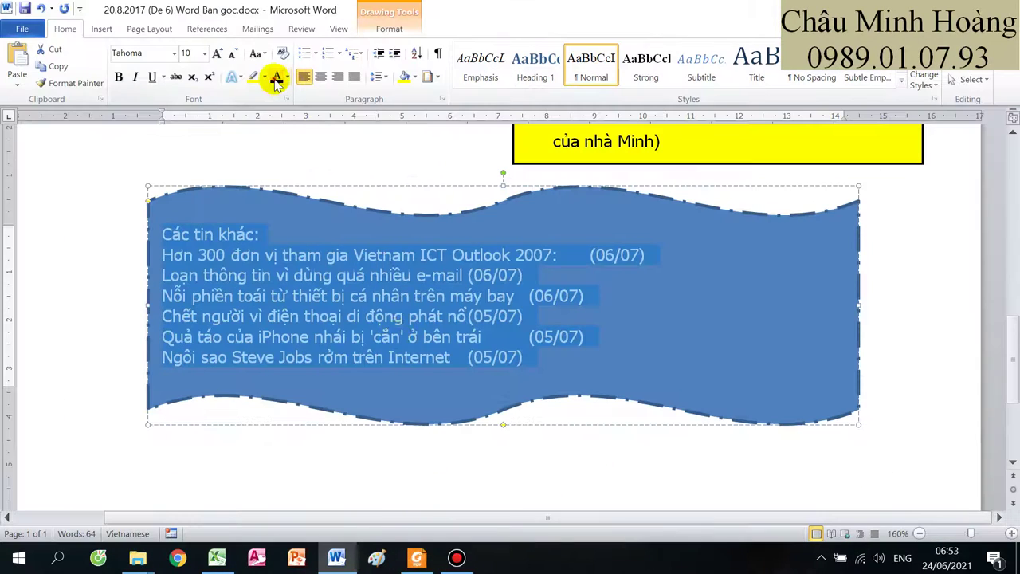
pyautogui.click(354, 310)
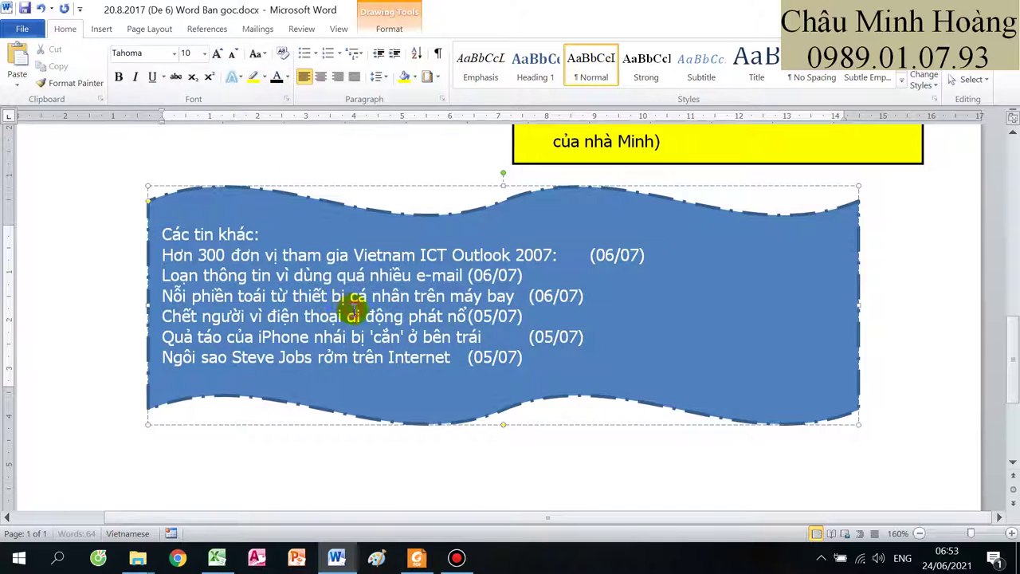
# Step: Fill the double wave shape with a gray theme color
pyautogui.click(182, 203)
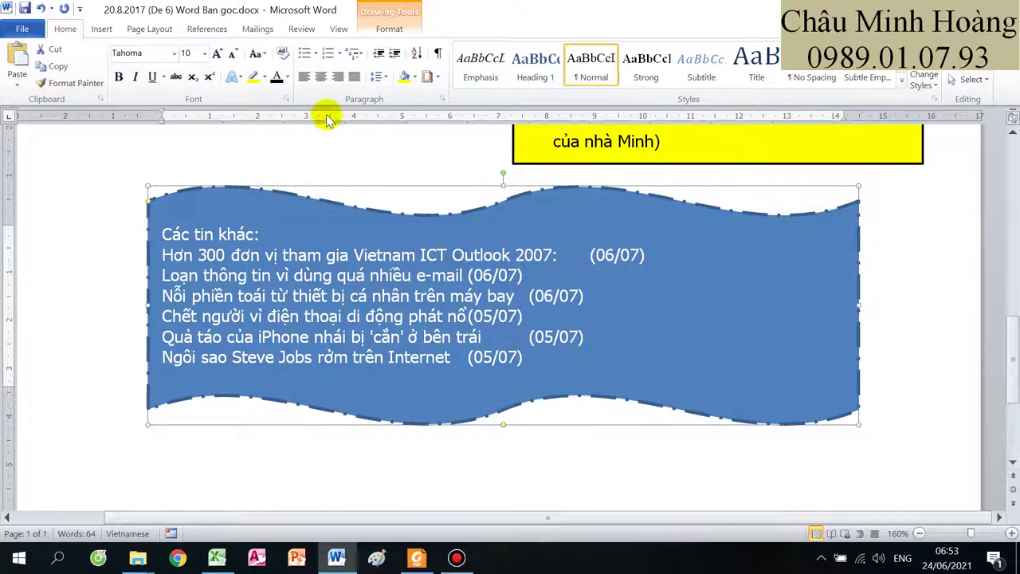
pyautogui.click(389, 30)
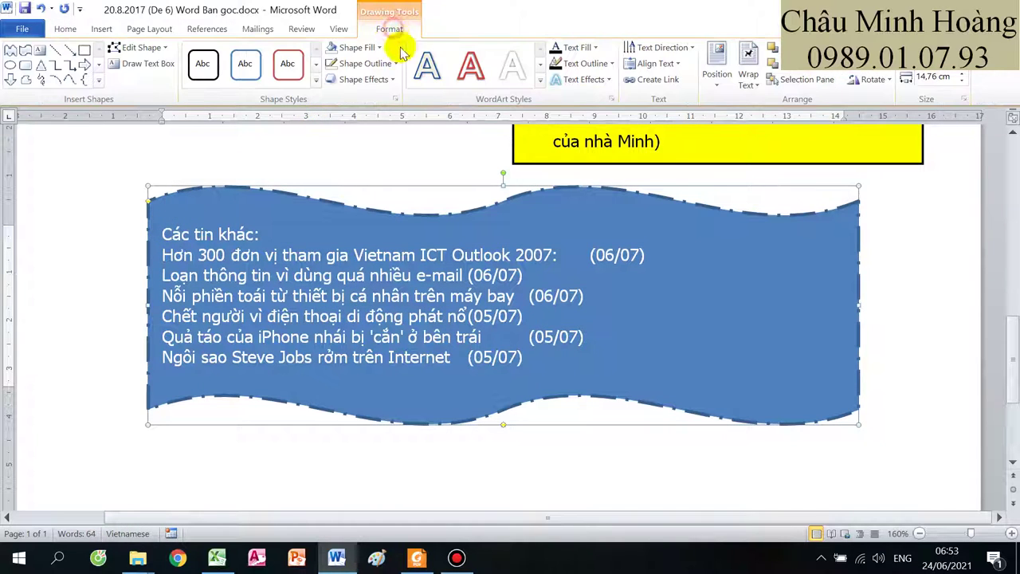
pyautogui.click(360, 47)
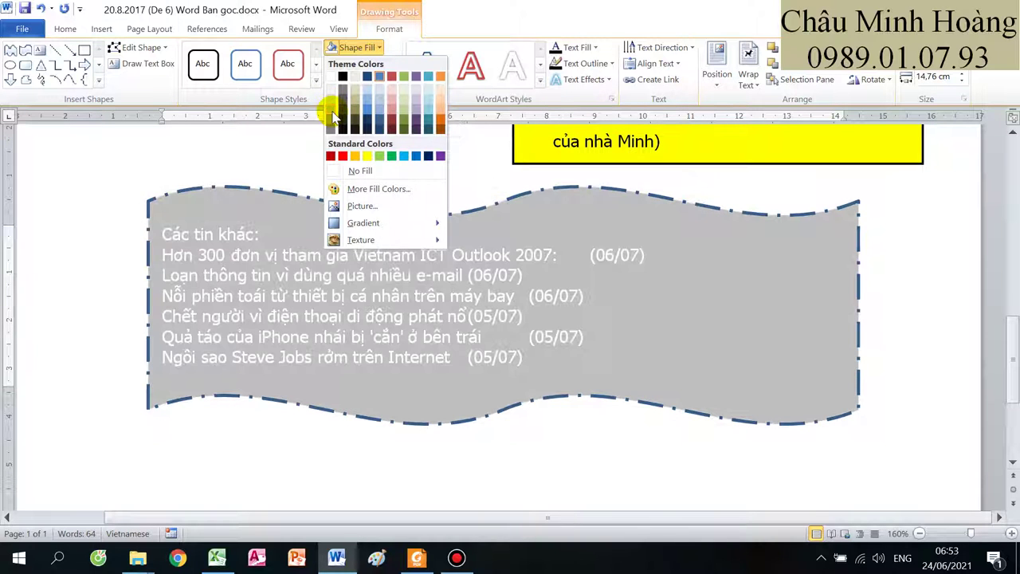
pyautogui.click(332, 111)
# Step: Set the text fill of all the news text inside the double wave to black
pyautogui.click(162, 226)
pyautogui.moveTo(213, 232); pyautogui.dragTo(525, 355)
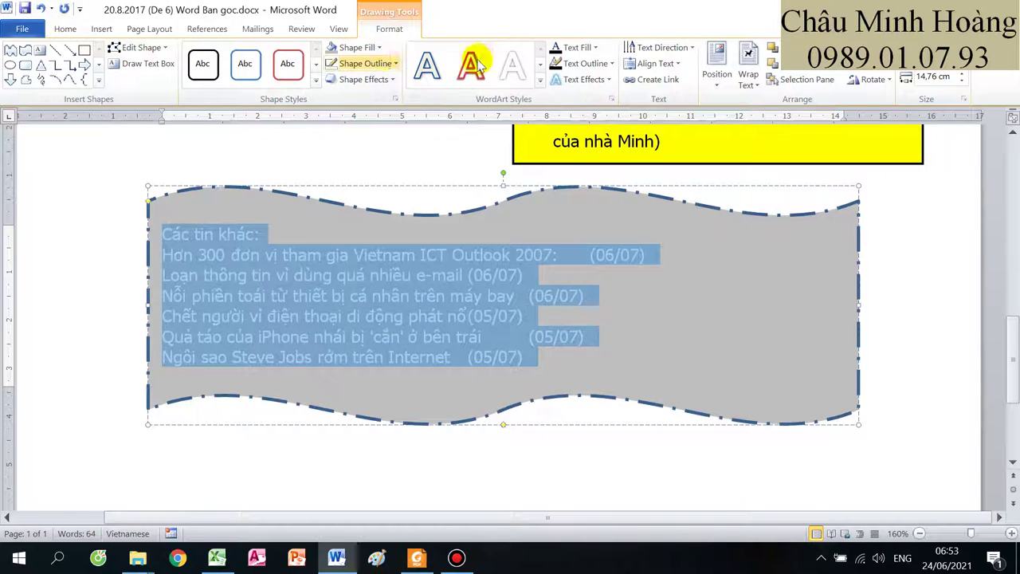
pyautogui.click(582, 47)
pyautogui.click(567, 94)
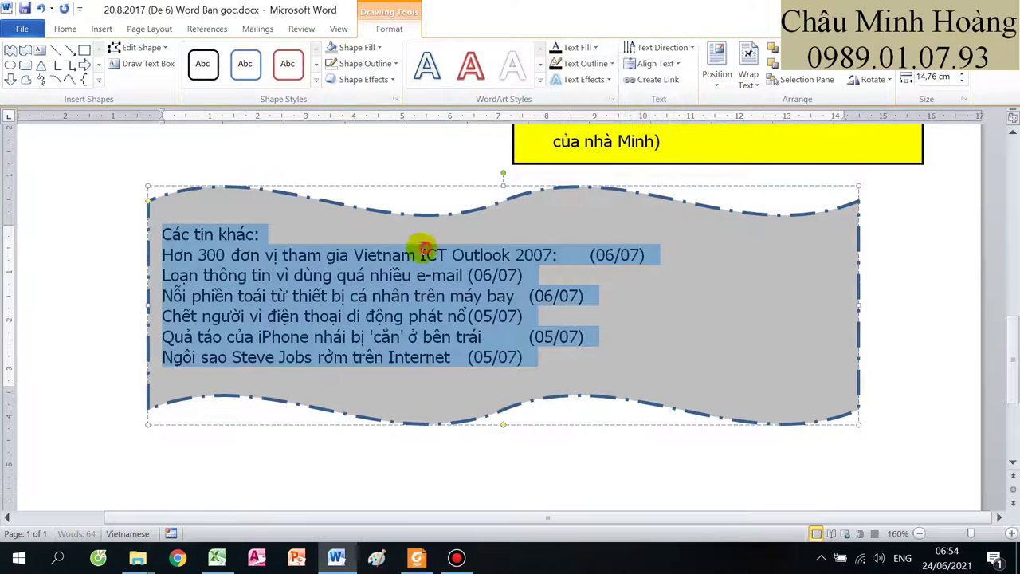
pyautogui.click(424, 253)
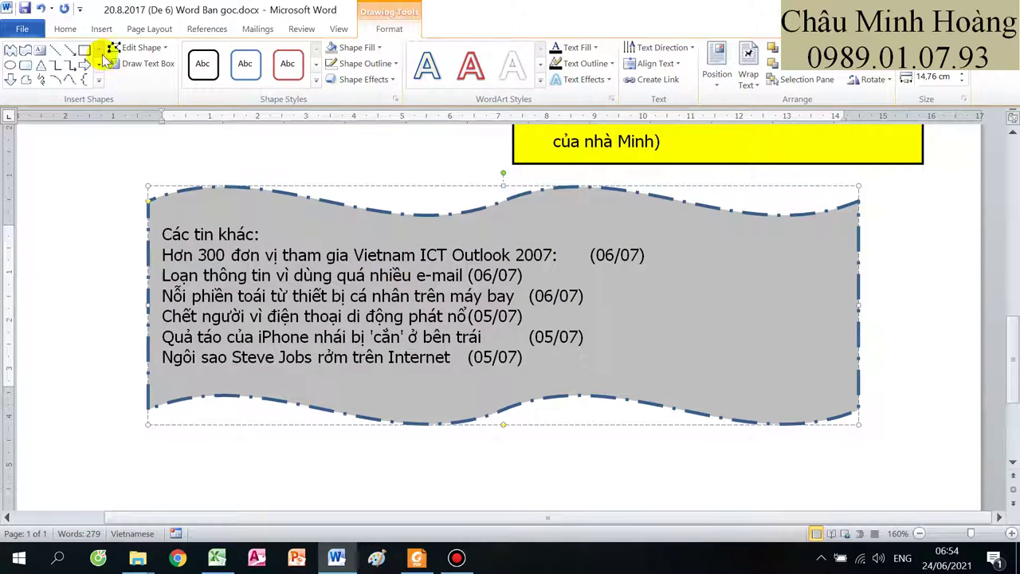
# Step: Give the six news lines below "Các tin khác:" a right-aligned tab stop at 12 cm with dotted leader 2
pyautogui.click(66, 29)
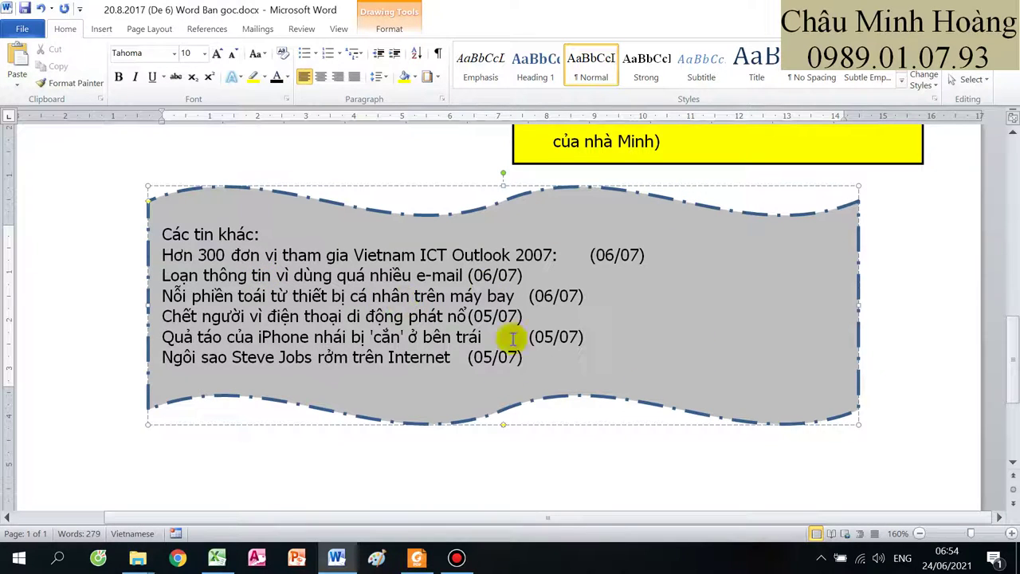
pyautogui.click(420, 559)
pyautogui.click(420, 560)
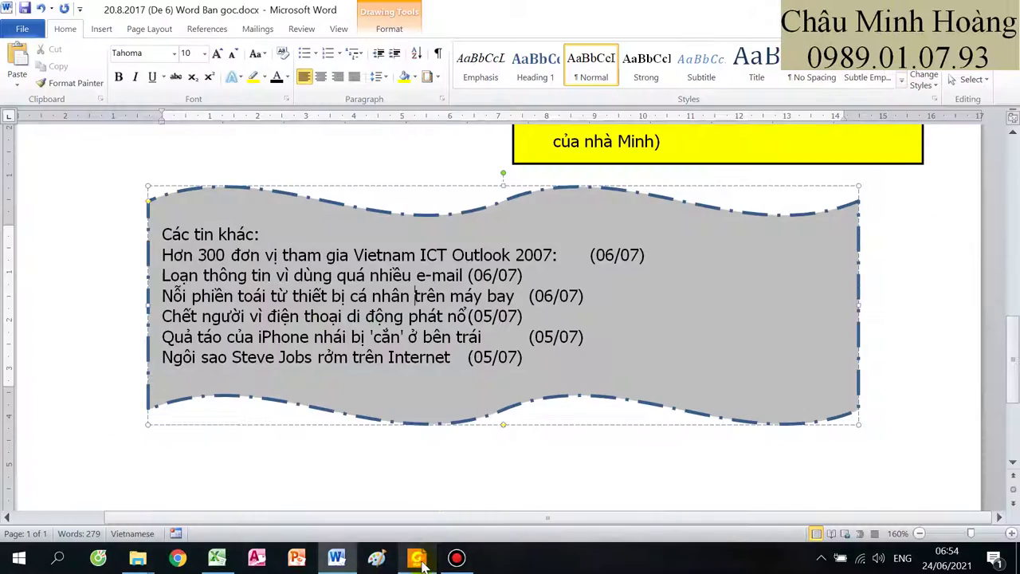
pyautogui.moveTo(162, 256); pyautogui.dragTo(527, 351)
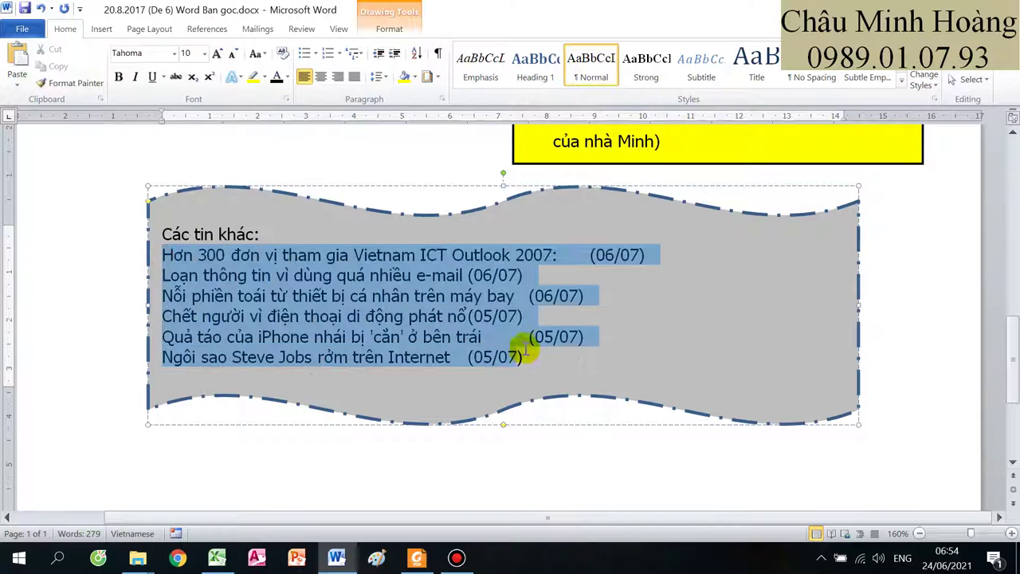
pyautogui.doubleClick(739, 120)
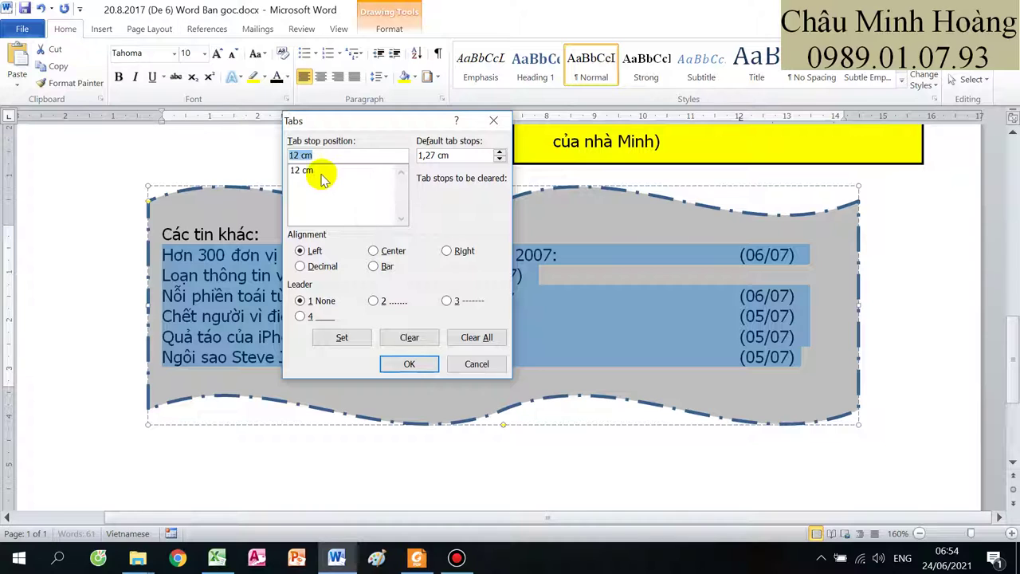
pyautogui.click(322, 172)
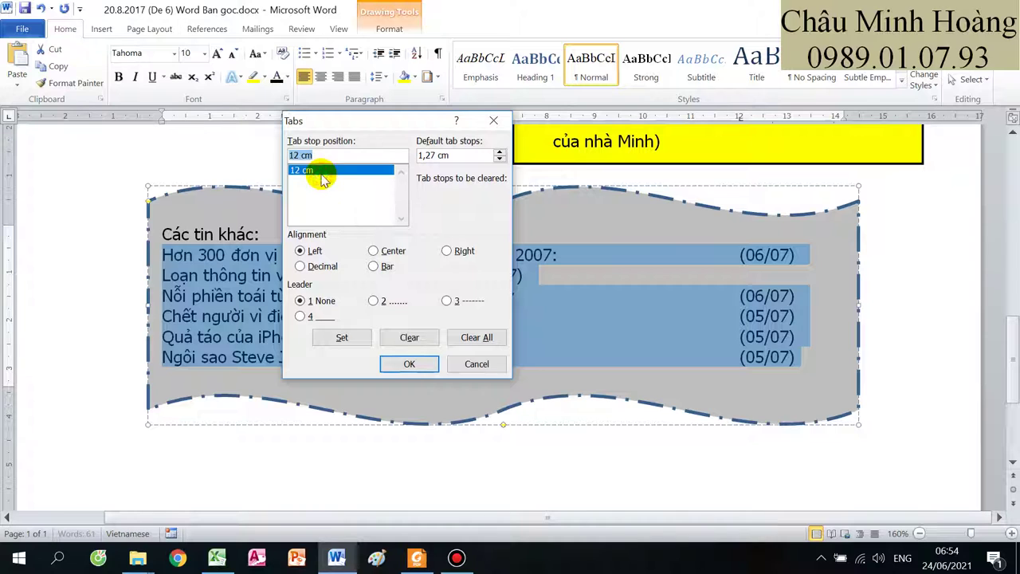
pyautogui.click(374, 302)
pyautogui.click(342, 337)
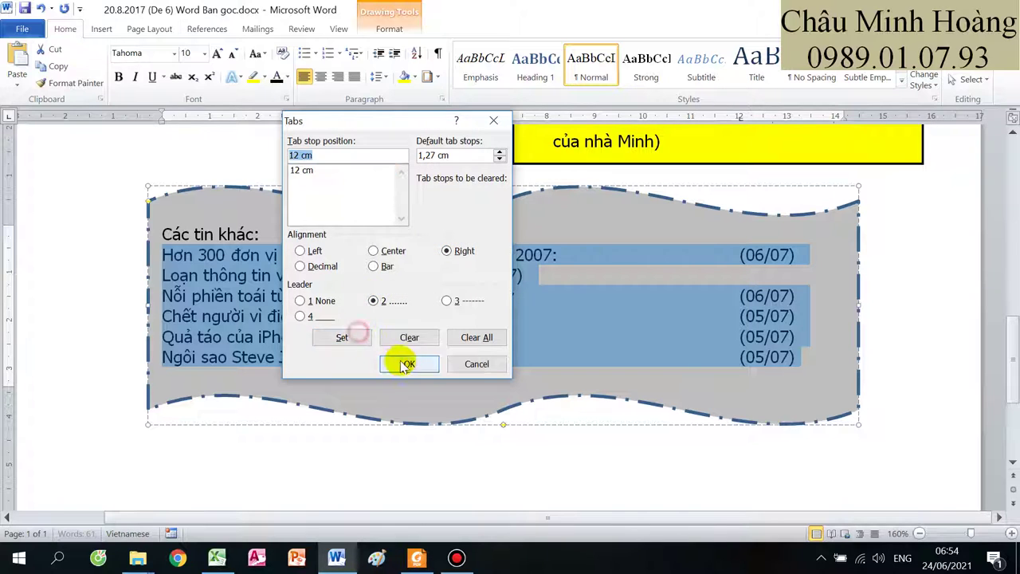
pyautogui.click(403, 363)
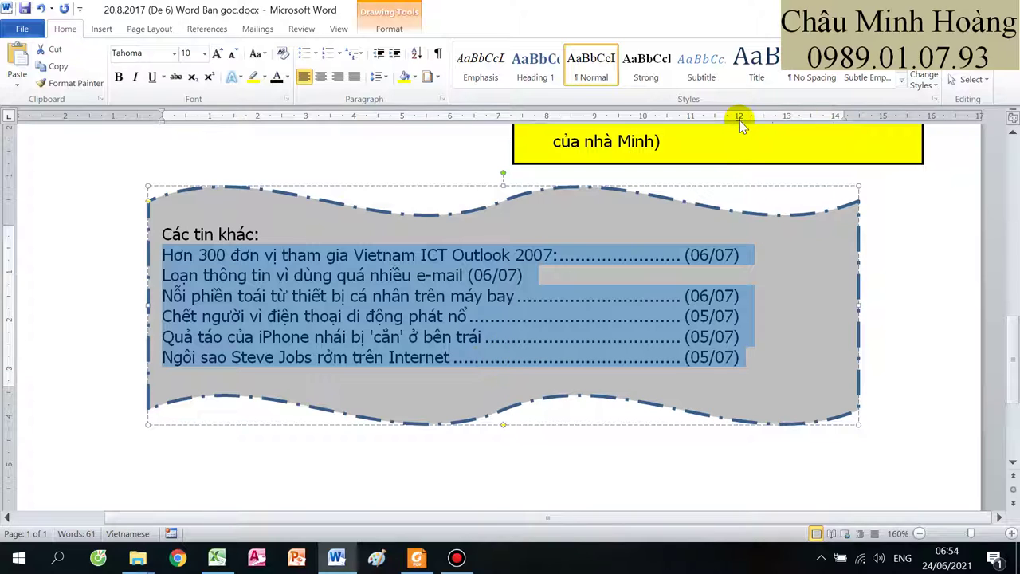
# Step: Move the news lines' right tab stop to about 12.75 cm and insert the missing tab before "(06/07)" in the e-mail line
pyautogui.moveTo(740, 119); pyautogui.dragTo(779, 119)
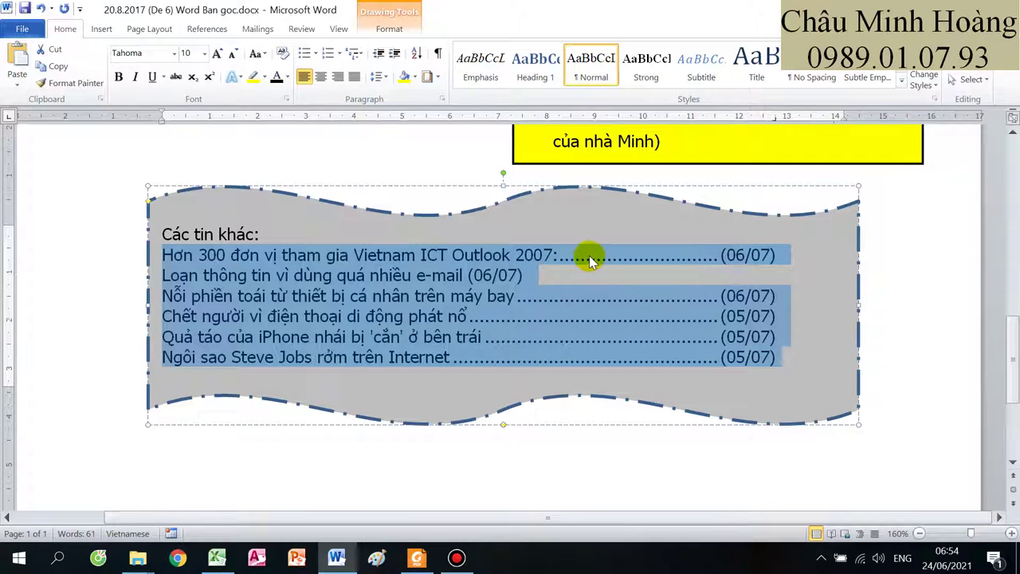
pyautogui.click(417, 558)
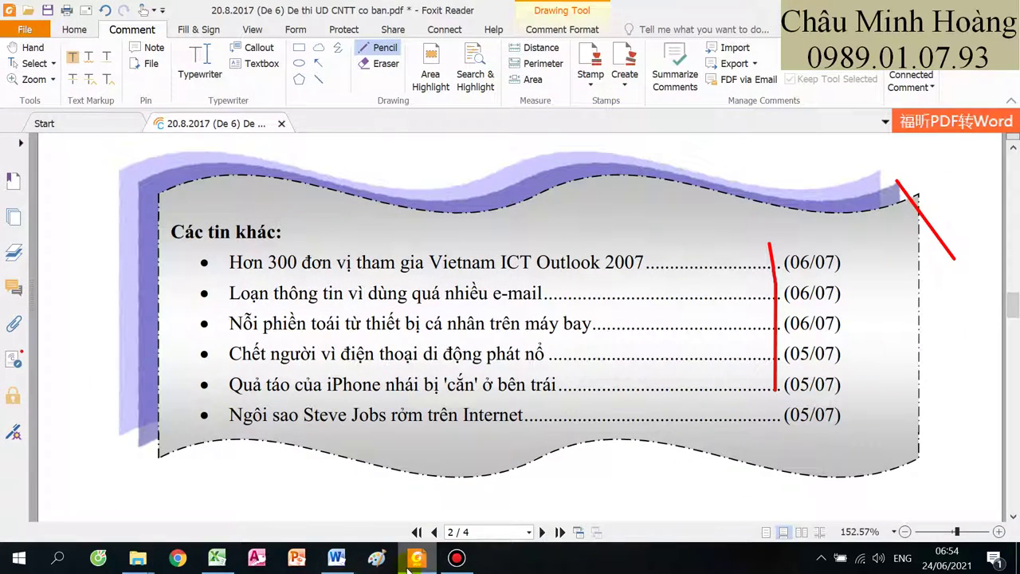
pyautogui.click(408, 568)
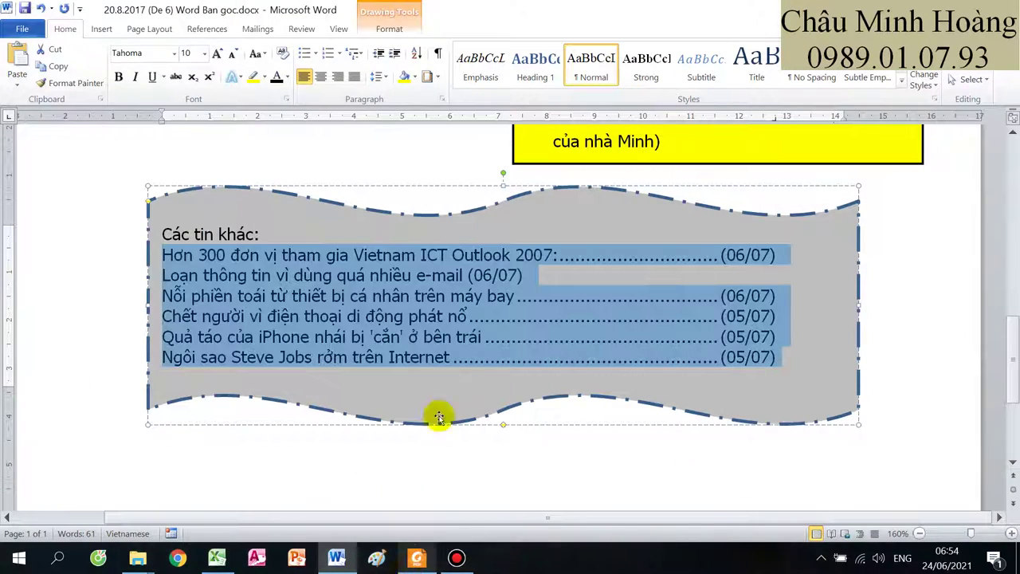
pyautogui.click(470, 279)
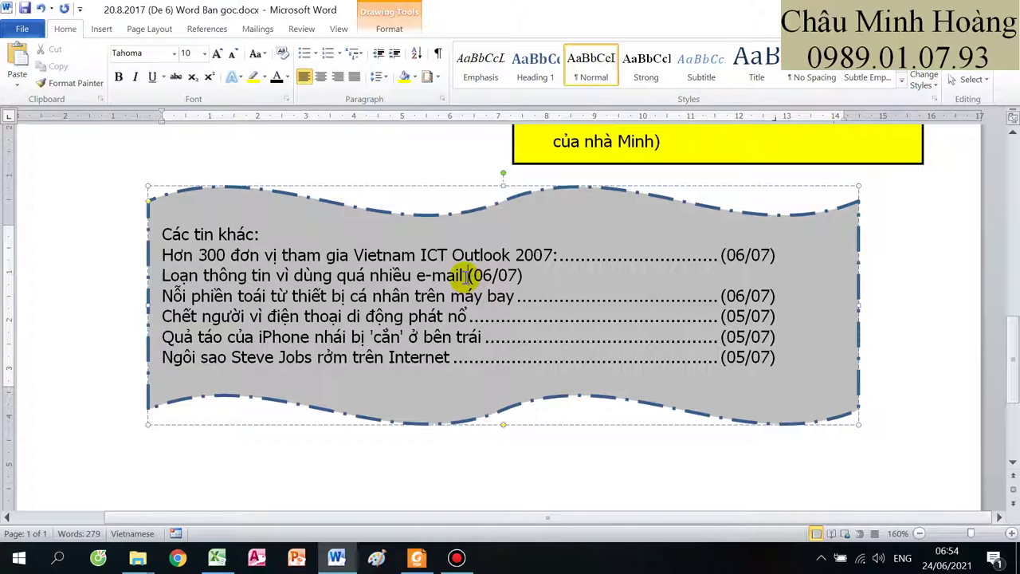
pyautogui.press('Tab')
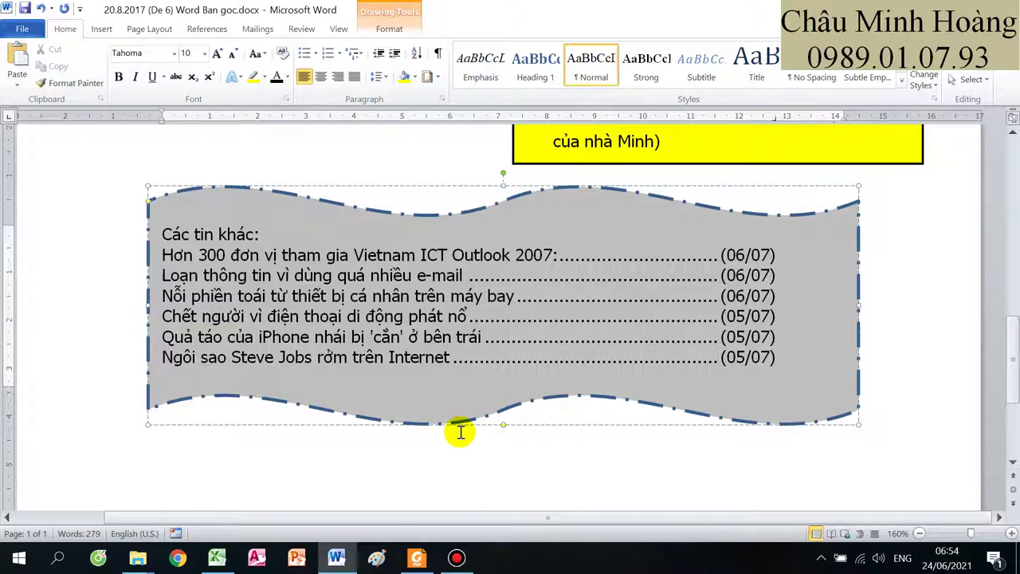
# Step: Bold the "Các tin khác:" heading and paste a copy of the whole double wave shape in front of the original
pyautogui.moveTo(269, 233); pyautogui.dragTo(176, 233)
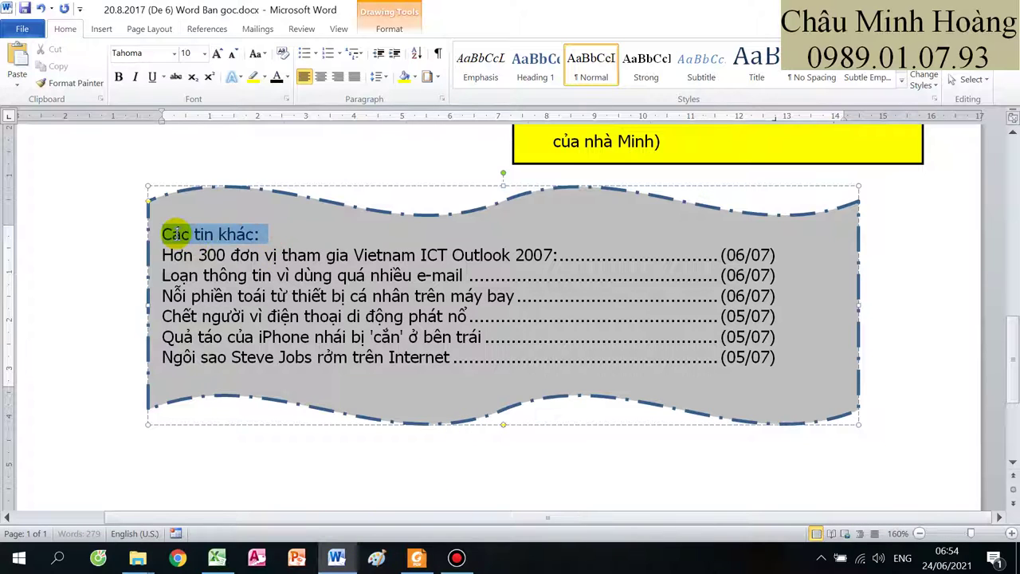
pyautogui.click(118, 76)
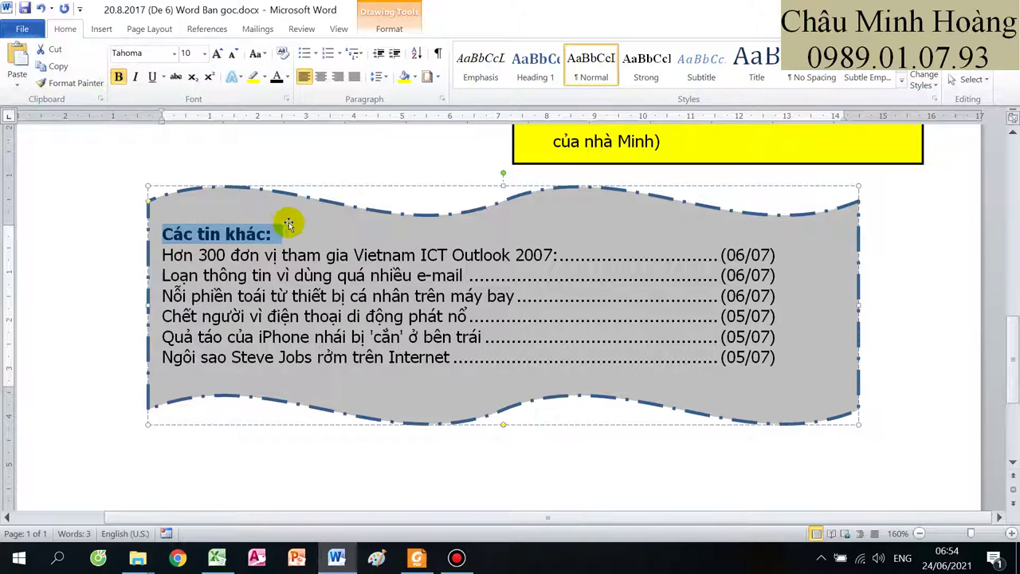
pyautogui.click(451, 218)
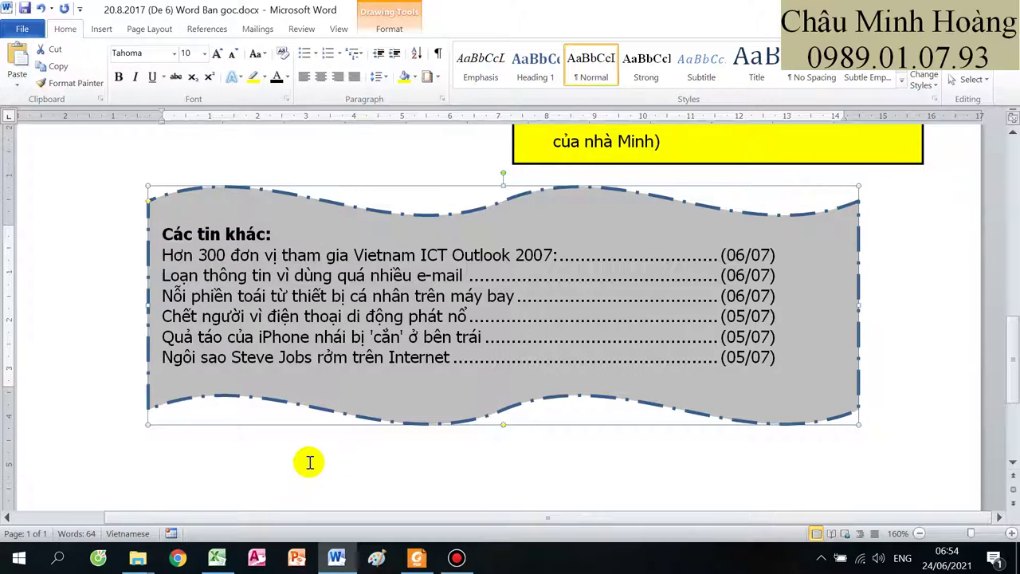
pyautogui.hotkey('ctrl', 'v')
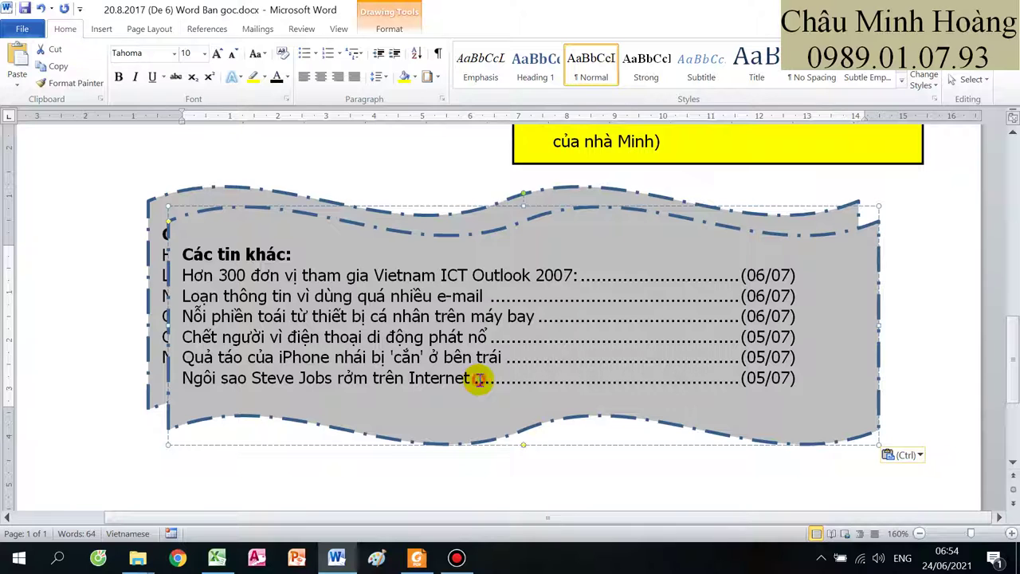
pyautogui.moveTo(809, 381); pyautogui.dragTo(194, 254)
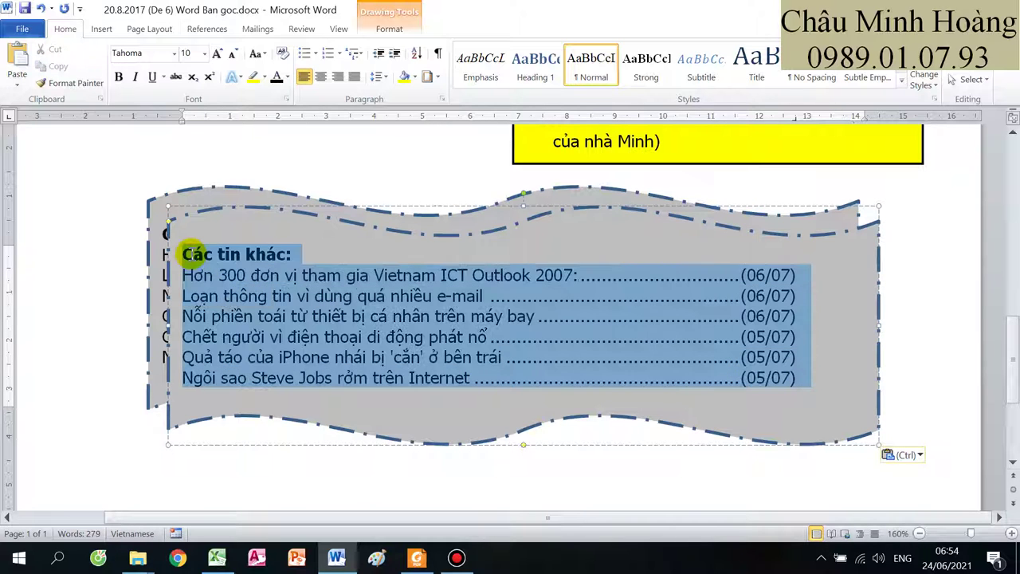
pyautogui.click(277, 283)
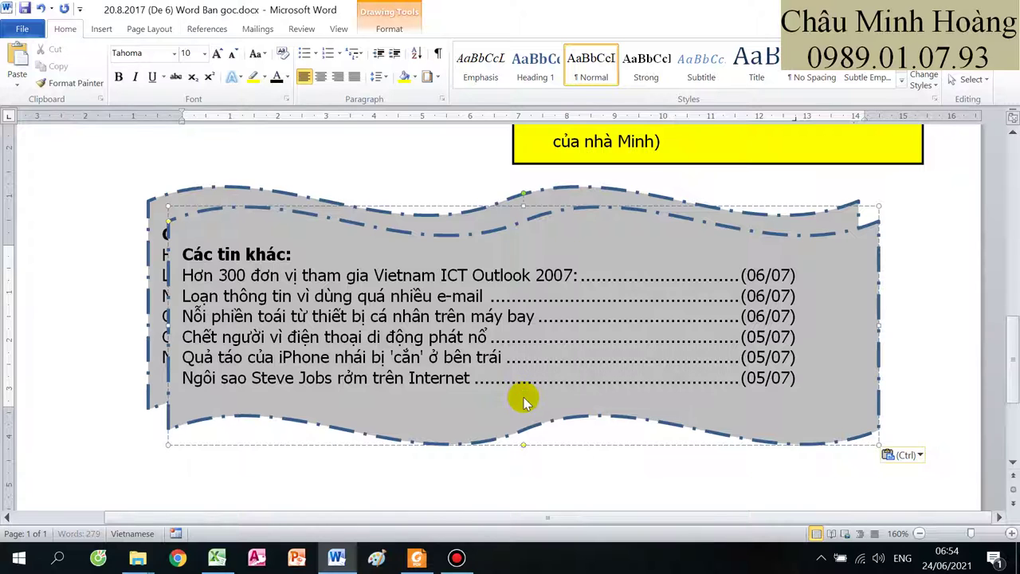
pyautogui.hotkey('ctrl', 'v')
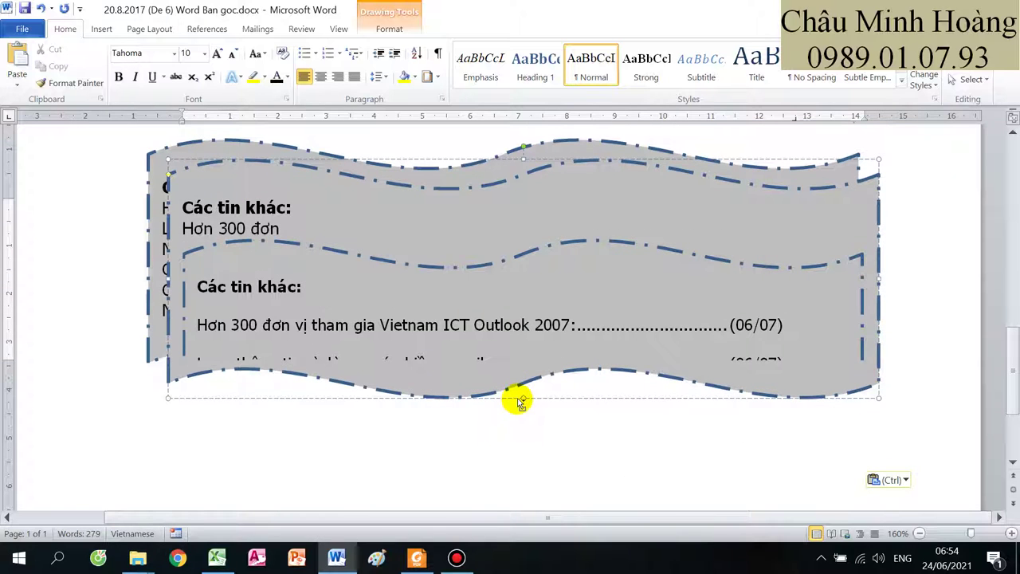
pyautogui.hotkey('ctrl', 'z')
pyautogui.click(558, 444)
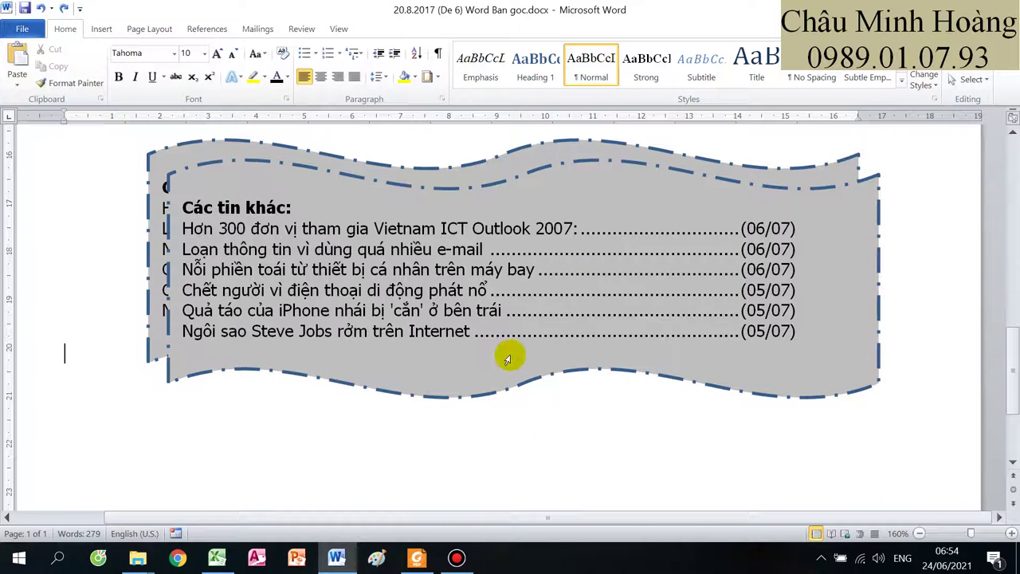
# Step: Paste a third copy of the double wave shape in front of the stack and compare the layers with the exam PDF
pyautogui.click(277, 164)
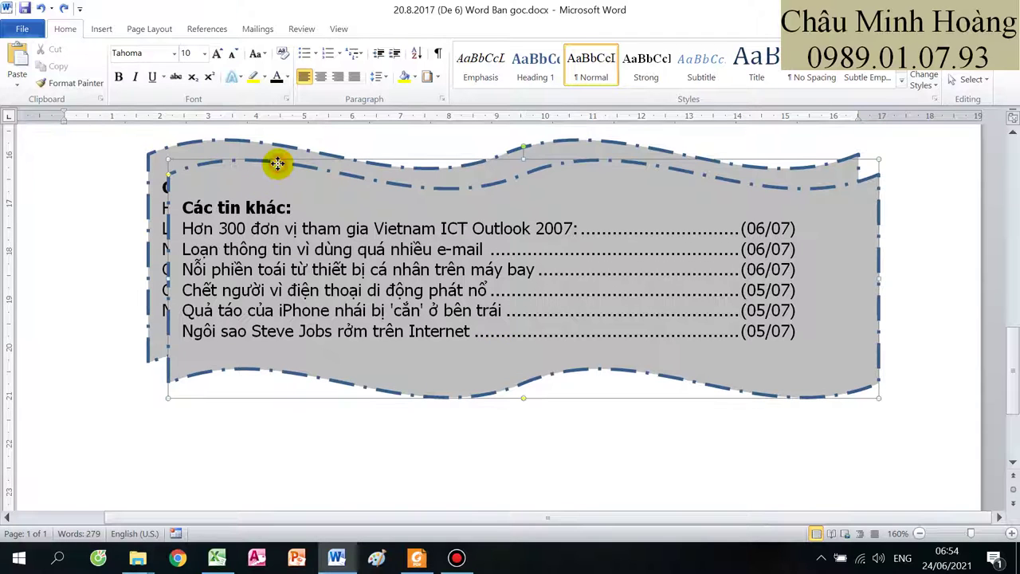
pyautogui.scroll(1, 277, 164)
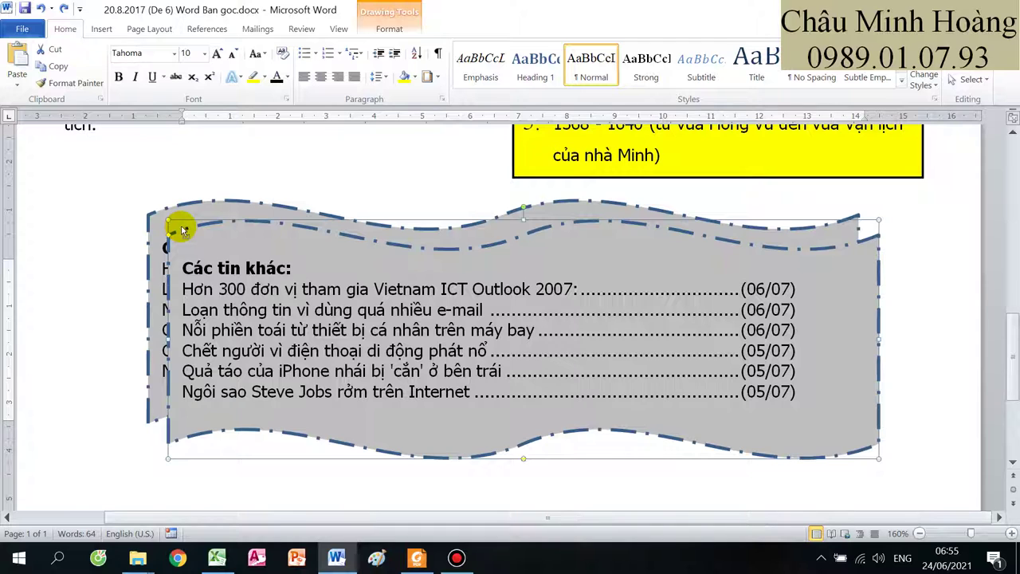
pyautogui.hotkey('ctrl', 'v')
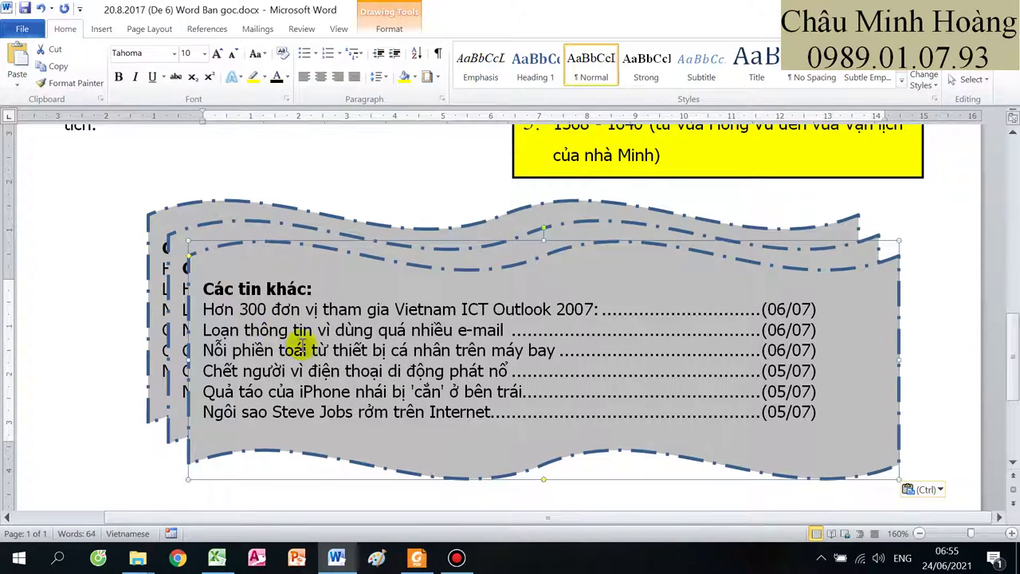
pyautogui.click(423, 561)
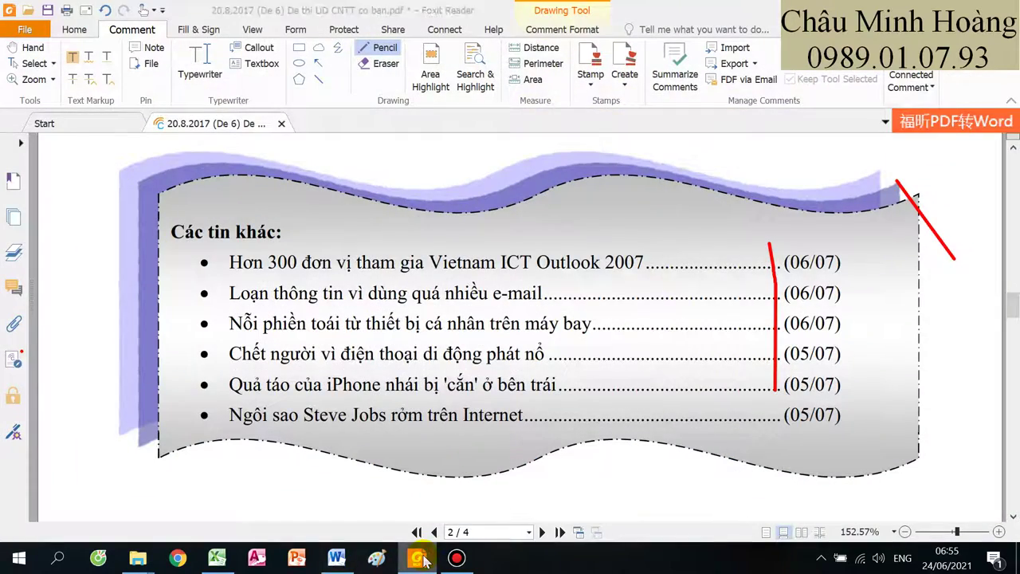
pyautogui.click(423, 561)
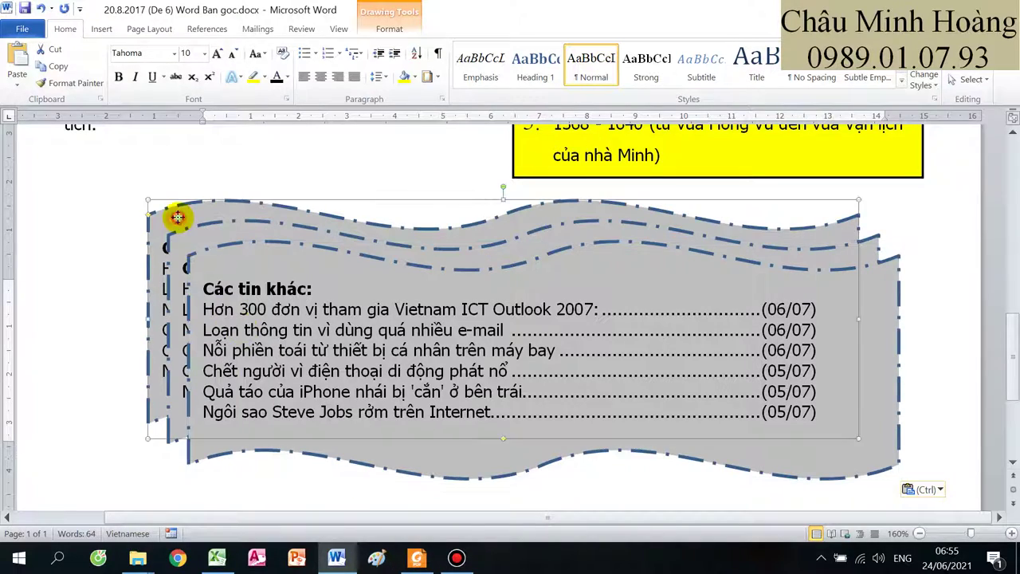
# Step: Delete all the news text from the back and middle wave shapes, keeping it in the front one
pyautogui.click(178, 217)
pyautogui.doubleClick(160, 233)
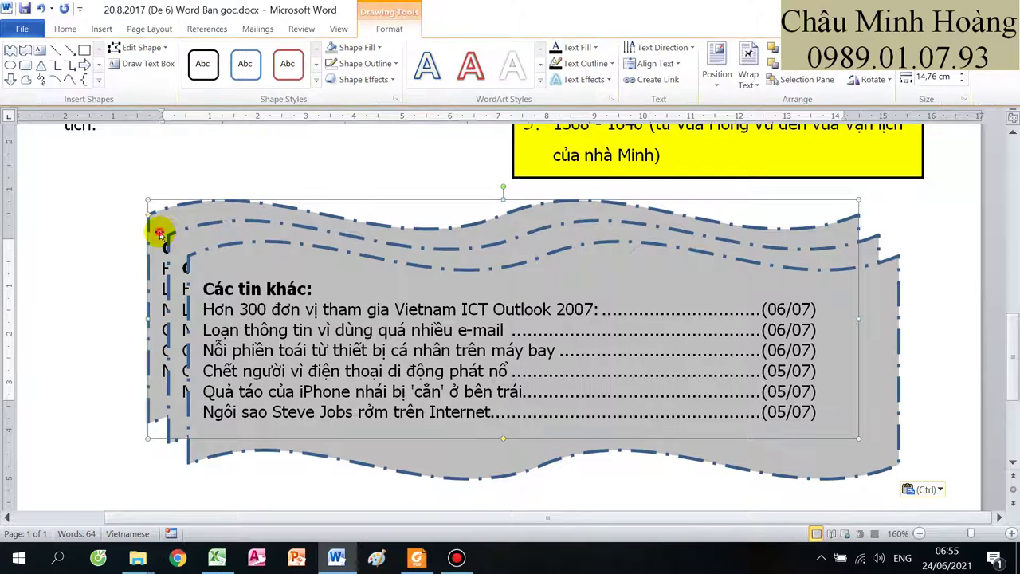
pyautogui.click(162, 244)
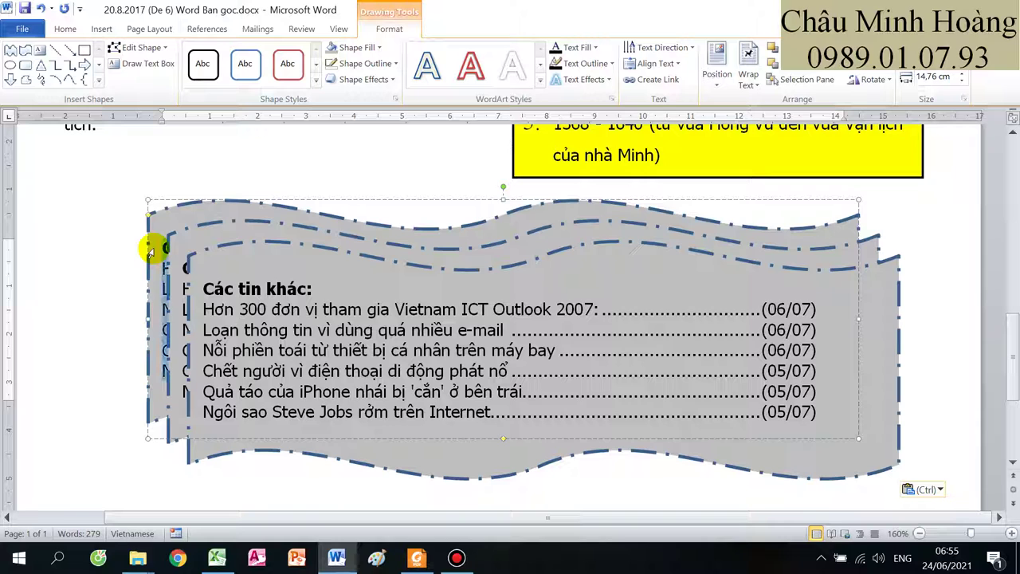
pyautogui.moveTo(149, 257)
pyautogui.mouseDown()
pyautogui.moveTo(155, 279)
pyautogui.moveTo(180, 281)
pyautogui.mouseUp()
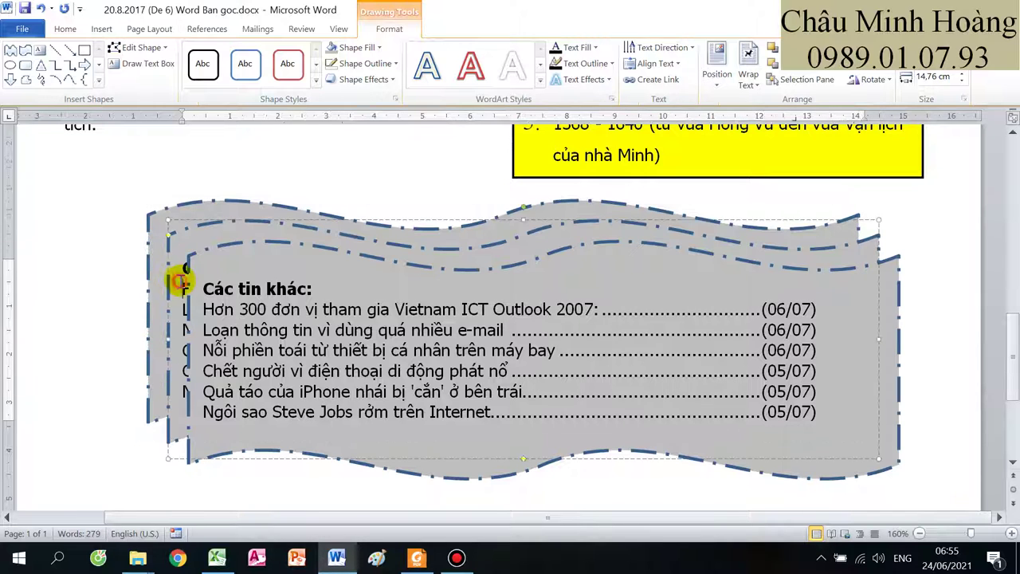
pyautogui.click(182, 269)
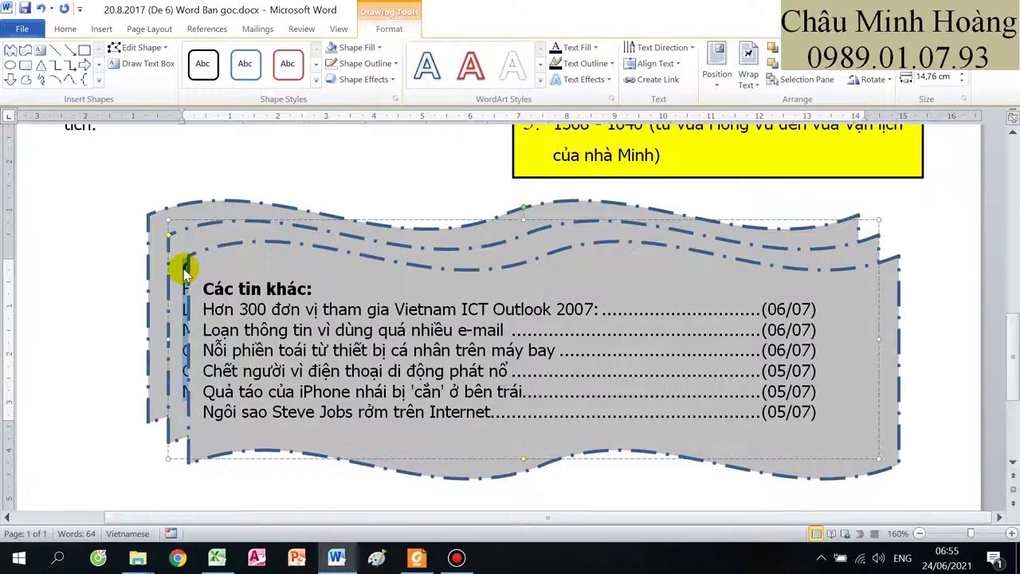
pyautogui.click(183, 269)
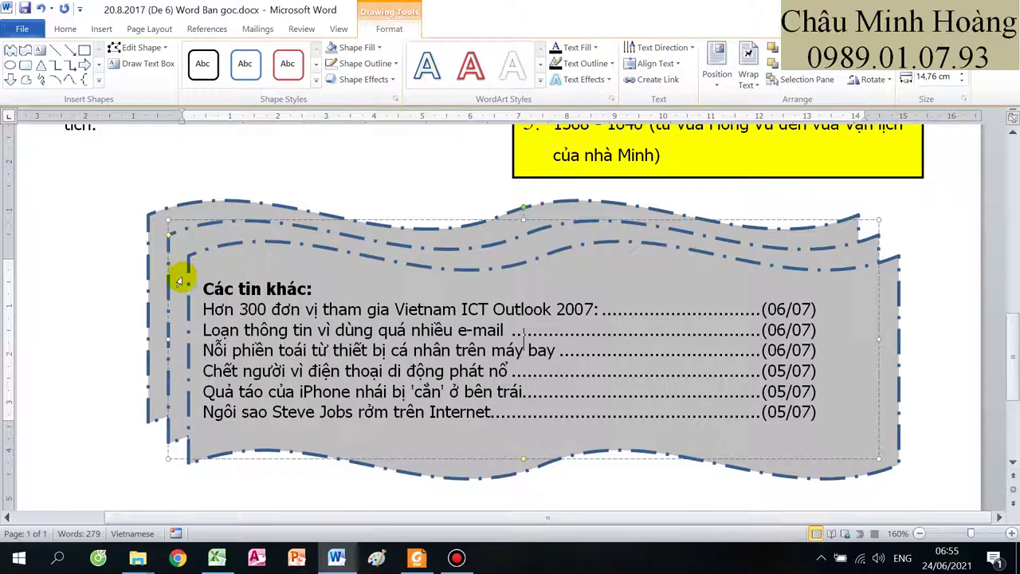
pyautogui.click(752, 323)
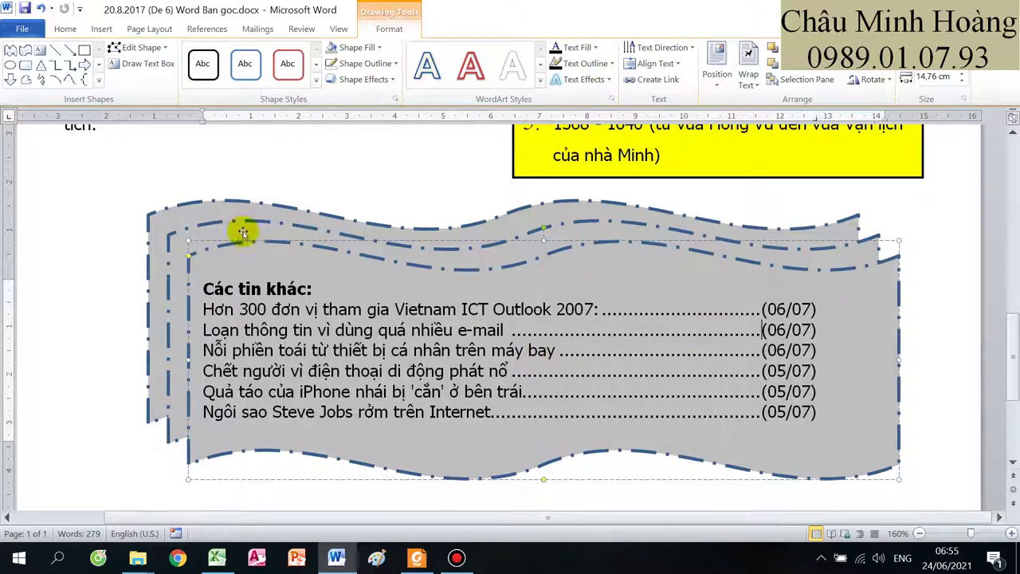
# Step: Check the exam PDF's banner and fill the back wave shape with a custom light purple, RGB 219, 162, 220
pyautogui.click(200, 208)
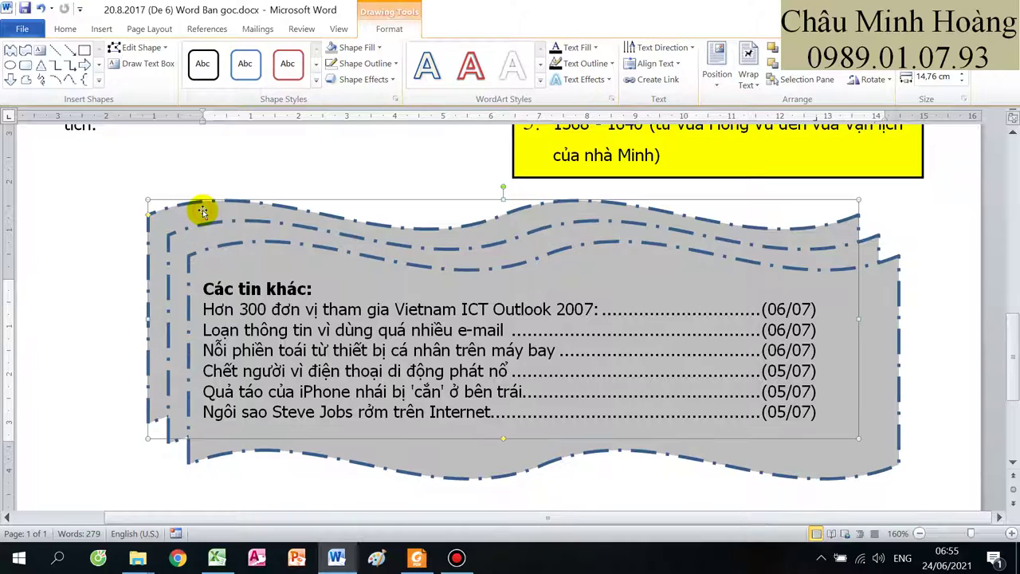
pyautogui.click(416, 558)
pyautogui.click(337, 558)
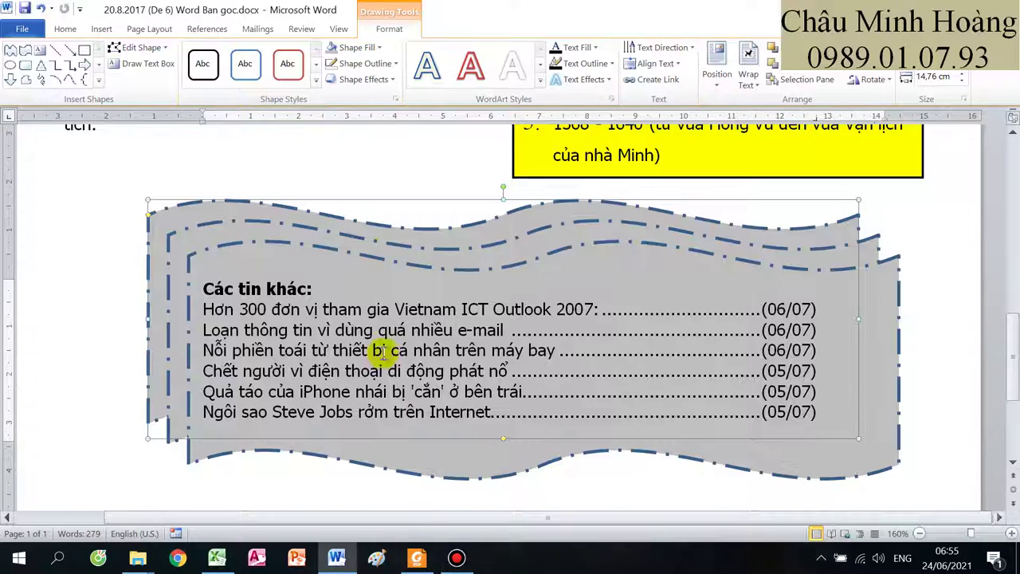
pyautogui.click(379, 48)
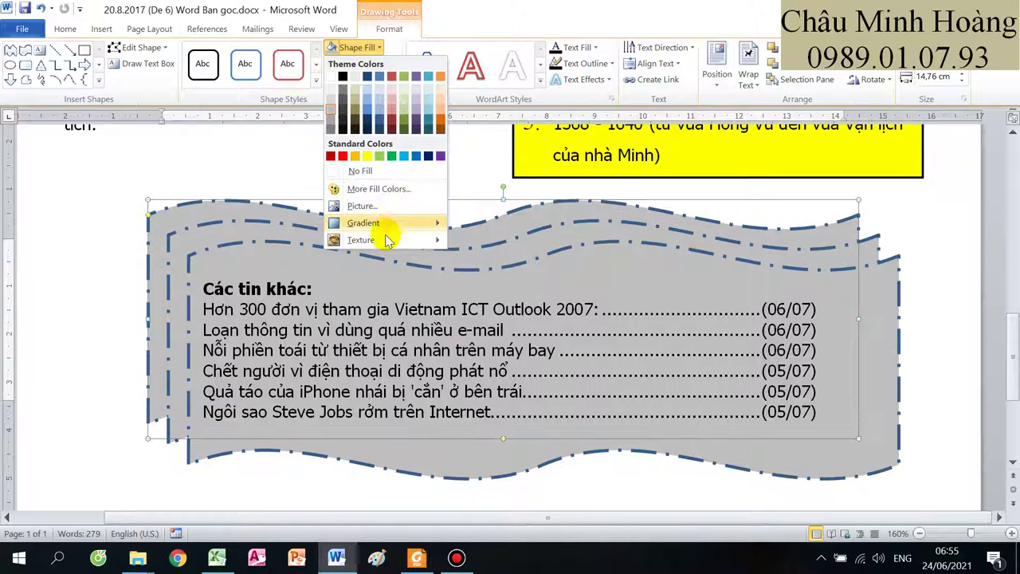
pyautogui.click(374, 190)
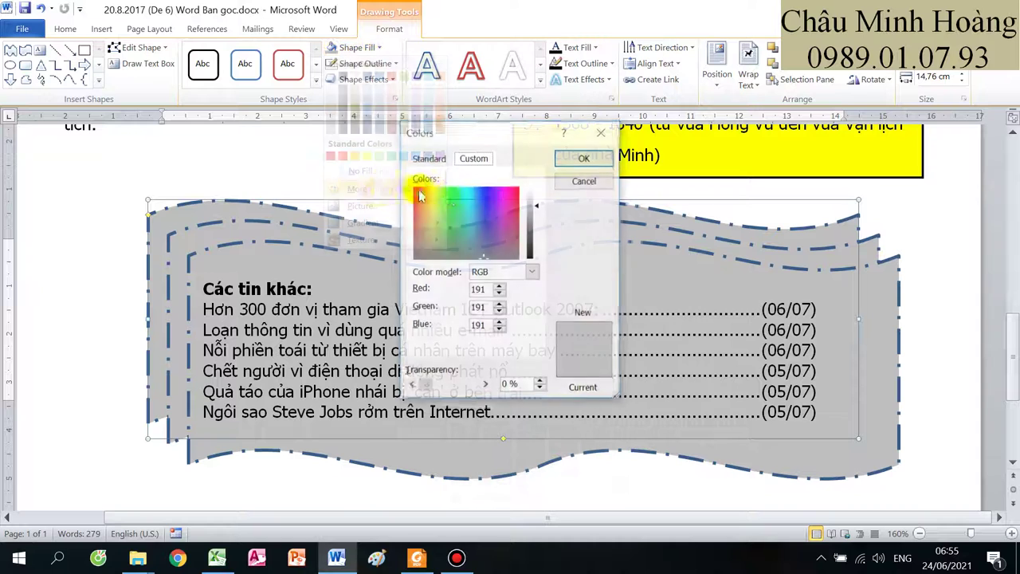
pyautogui.click(501, 228)
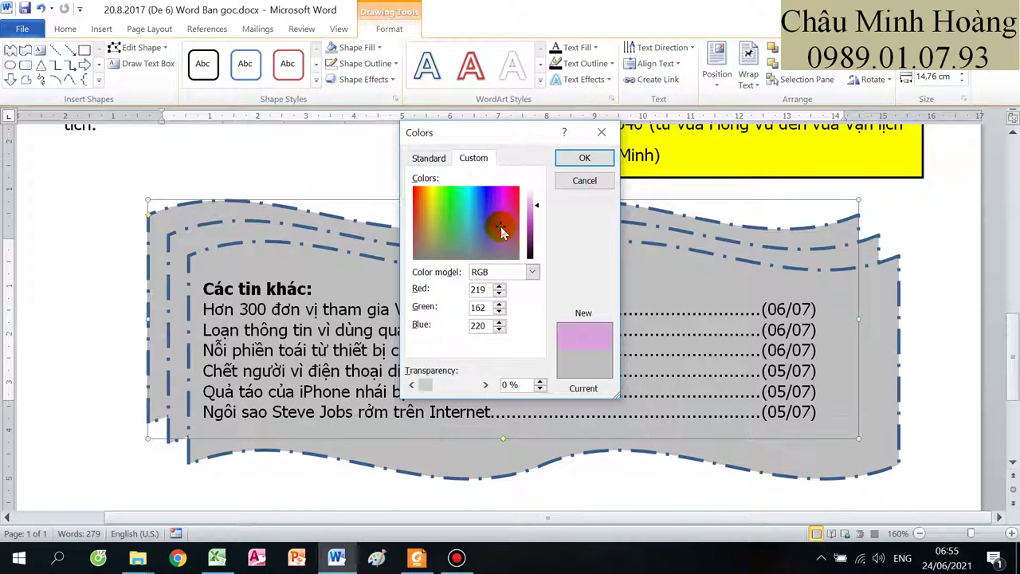
pyautogui.click(585, 158)
# Step: Open the fill colour choices for the middle wave shape
pyautogui.click(211, 229)
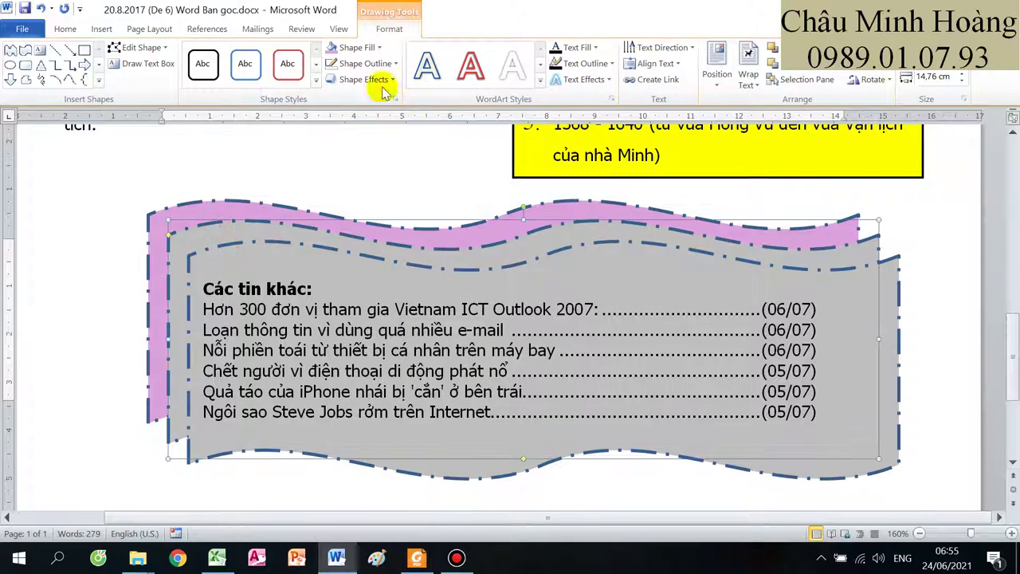
pyautogui.click(367, 52)
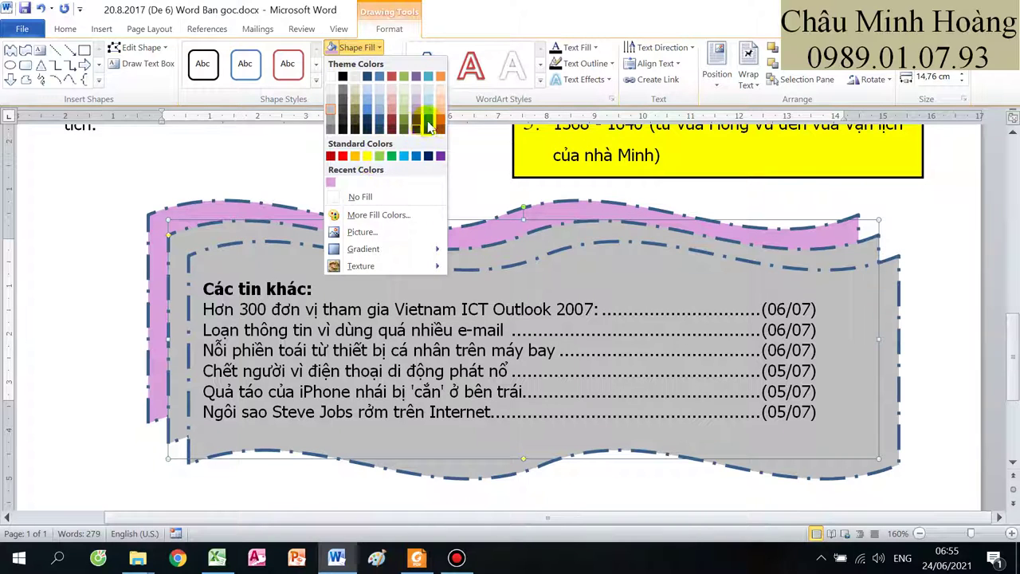
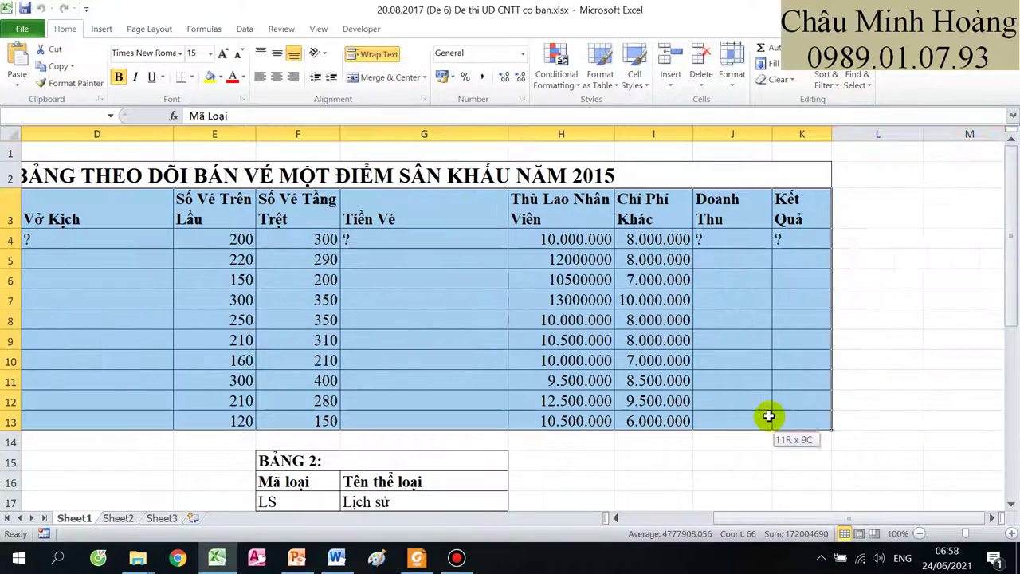
# Step: Sort the table B3:K13 by Mã Loại from A to Z, with Mã Vở Kịch from Z to A as the second level
pyautogui.click(245, 28)
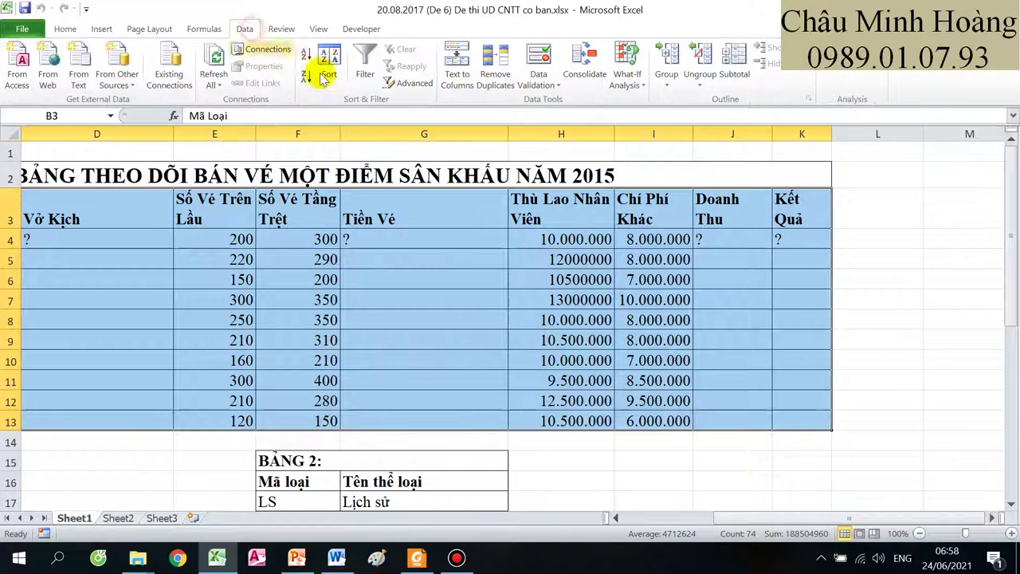
pyautogui.click(326, 67)
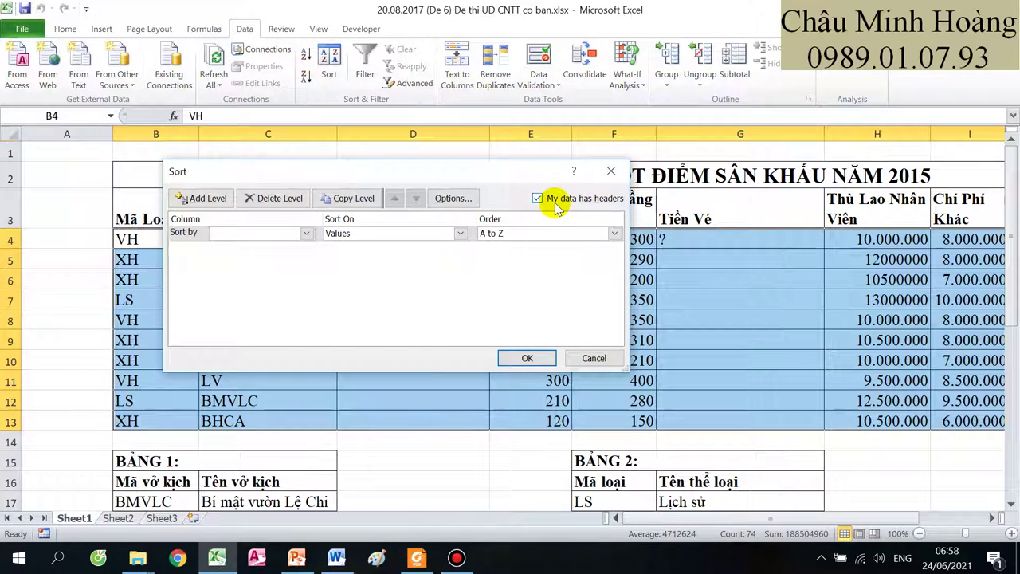
pyautogui.click(263, 232)
pyautogui.click(239, 250)
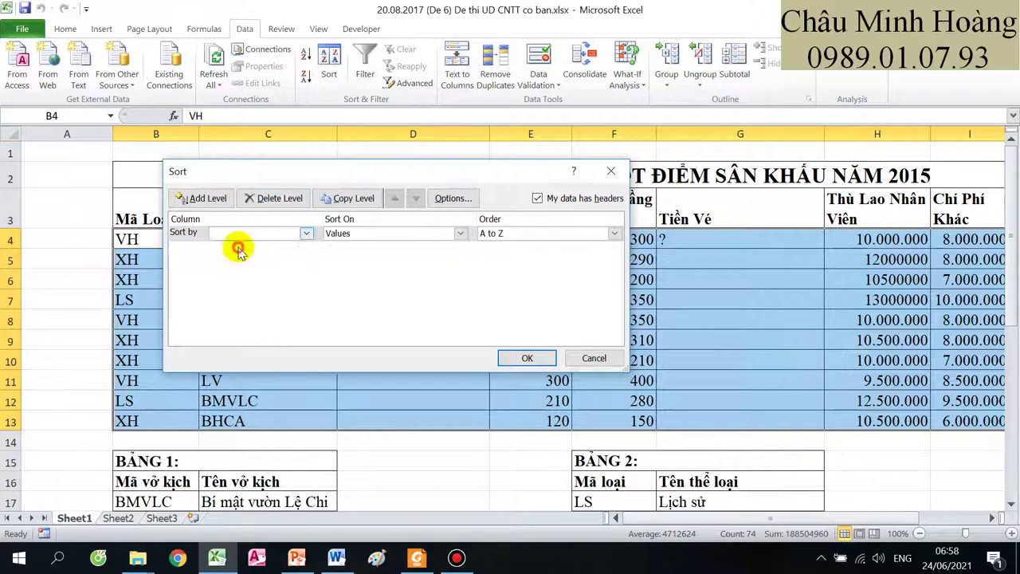
pyautogui.click(210, 198)
pyautogui.click(240, 248)
pyautogui.click(239, 270)
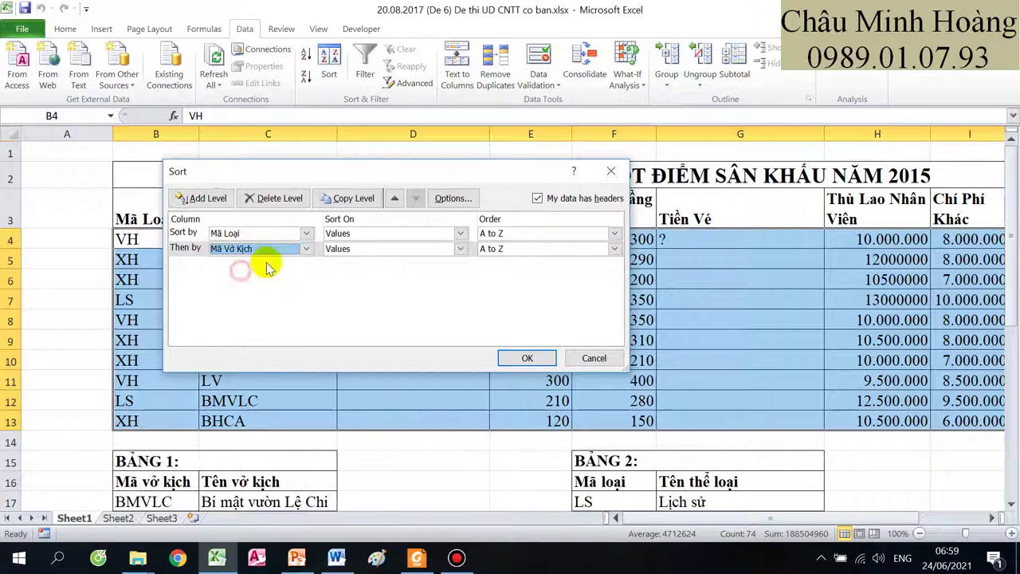
pyautogui.click(489, 247)
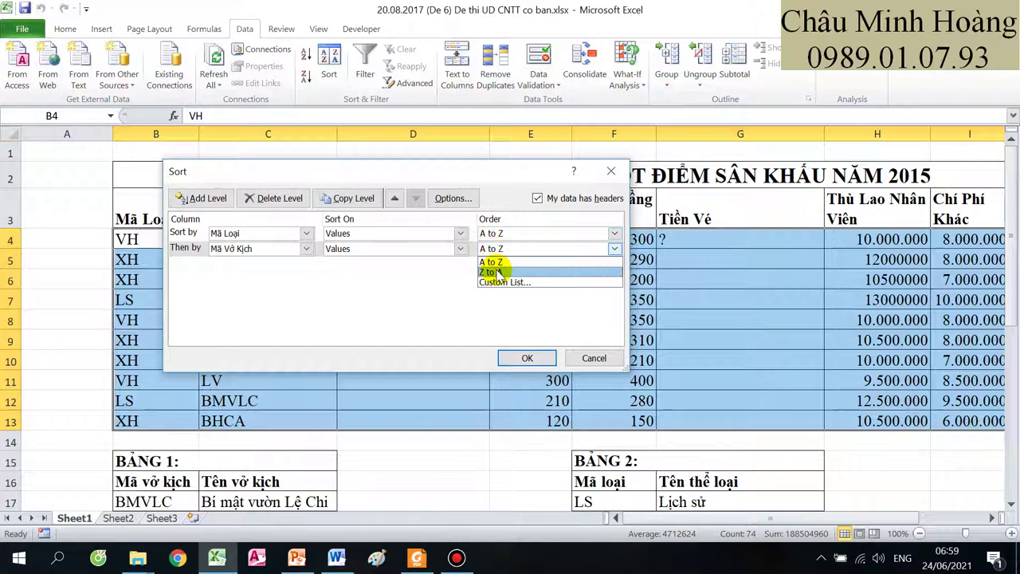
pyautogui.click(493, 272)
pyautogui.click(527, 358)
# Step: Re-sort the ticket-sales table by Mã Loại from Z to A, with Mã Vở Kịch from A to Z as the second level
pyautogui.scroll(-6, 510, 359)
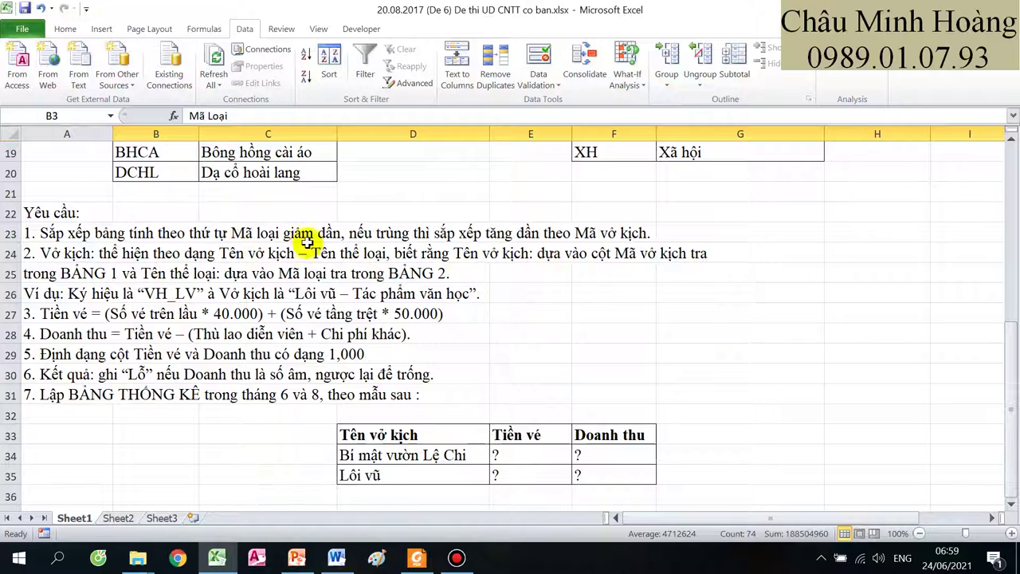
pyautogui.click(329, 64)
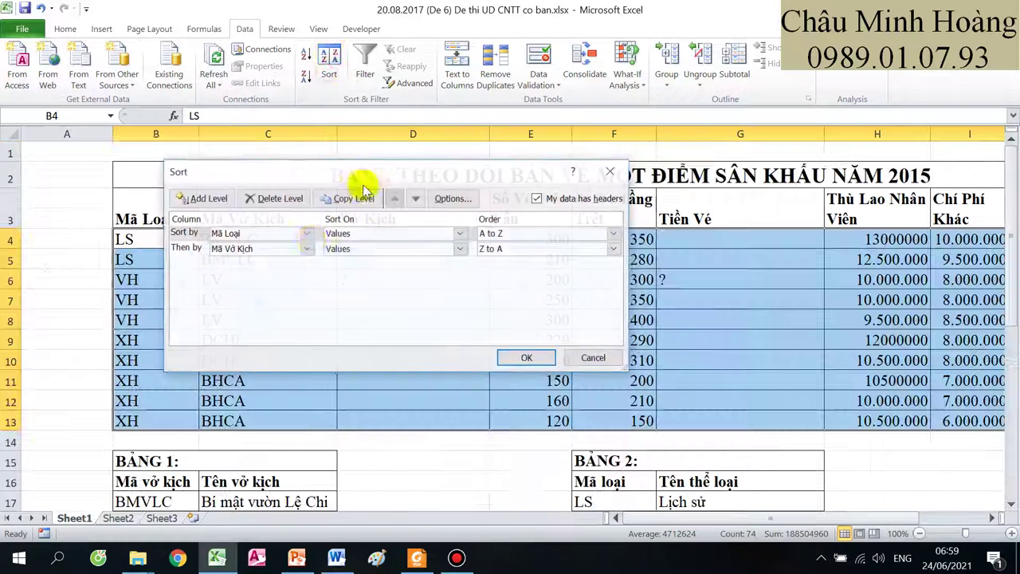
pyautogui.click(516, 232)
pyautogui.click(558, 245)
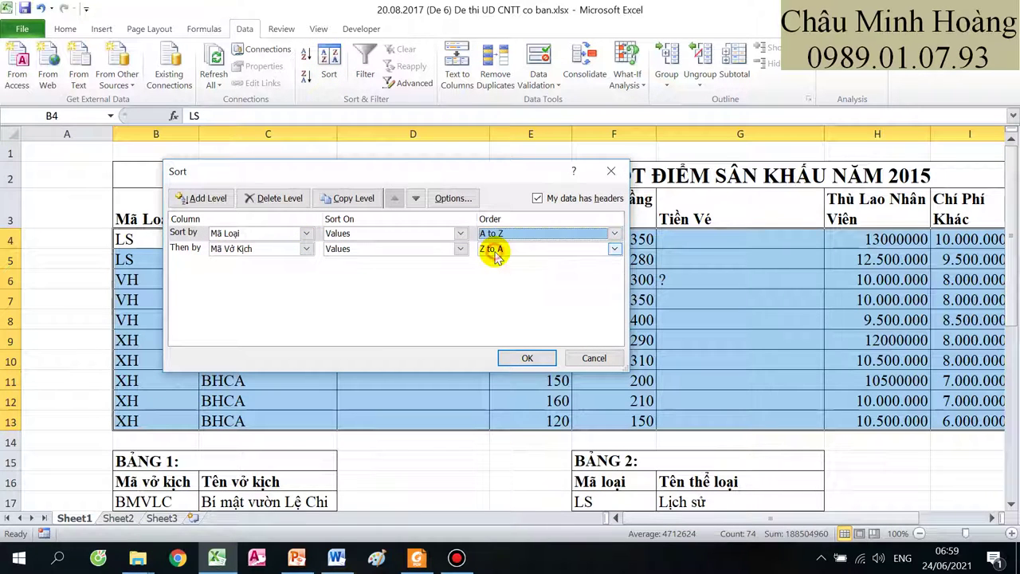
pyautogui.click(558, 233)
pyautogui.click(490, 257)
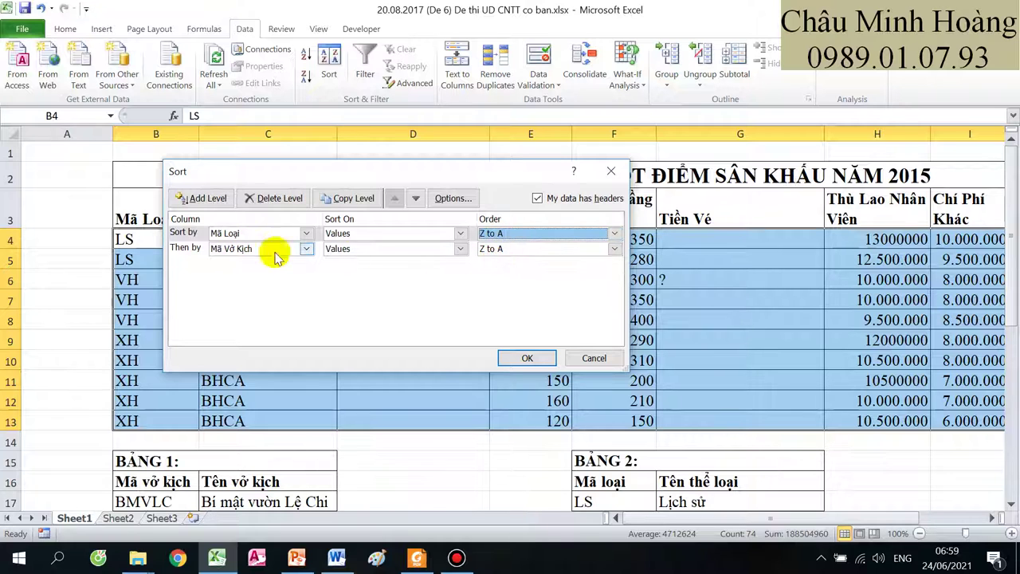
pyautogui.click(501, 250)
pyautogui.click(502, 268)
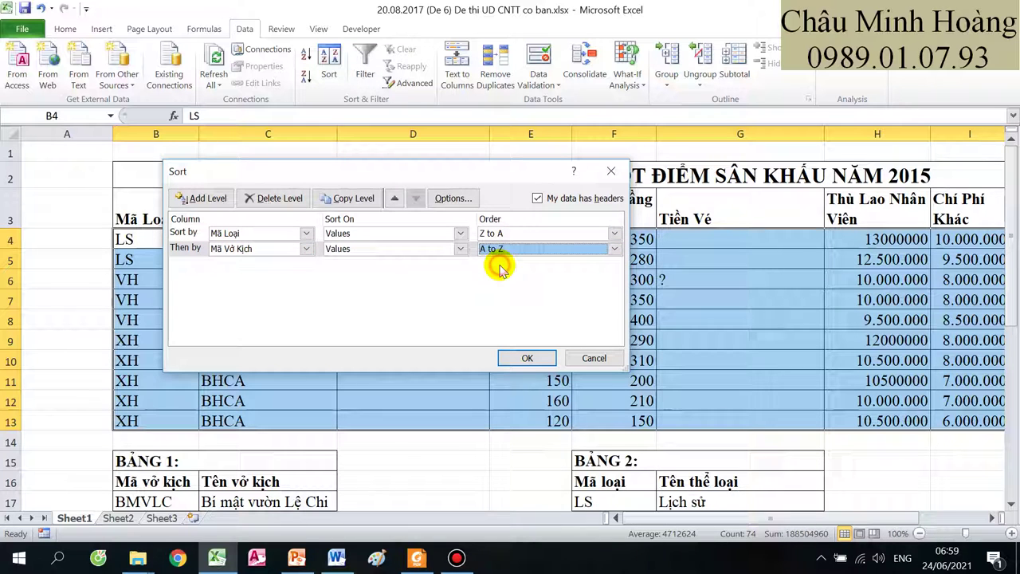
pyautogui.click(529, 358)
# Step: Read requirement 2 about the Vở Kịch column and examine the lookup tables BẢNG 1 and BẢNG 2
pyautogui.scroll(-5, 512, 351)
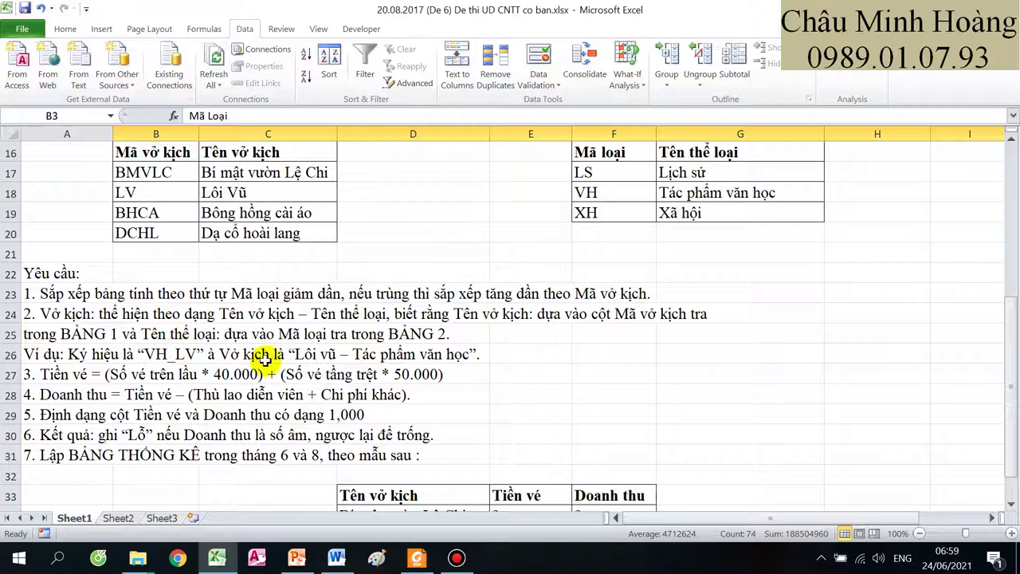
pyautogui.scroll(2, 269, 351)
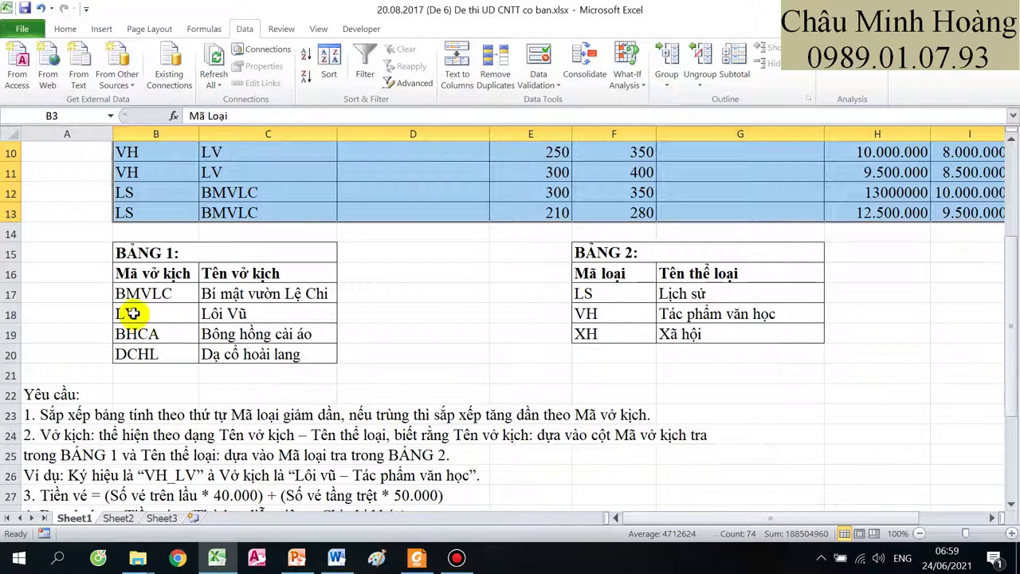
pyautogui.moveTo(136, 294); pyautogui.dragTo(255, 348)
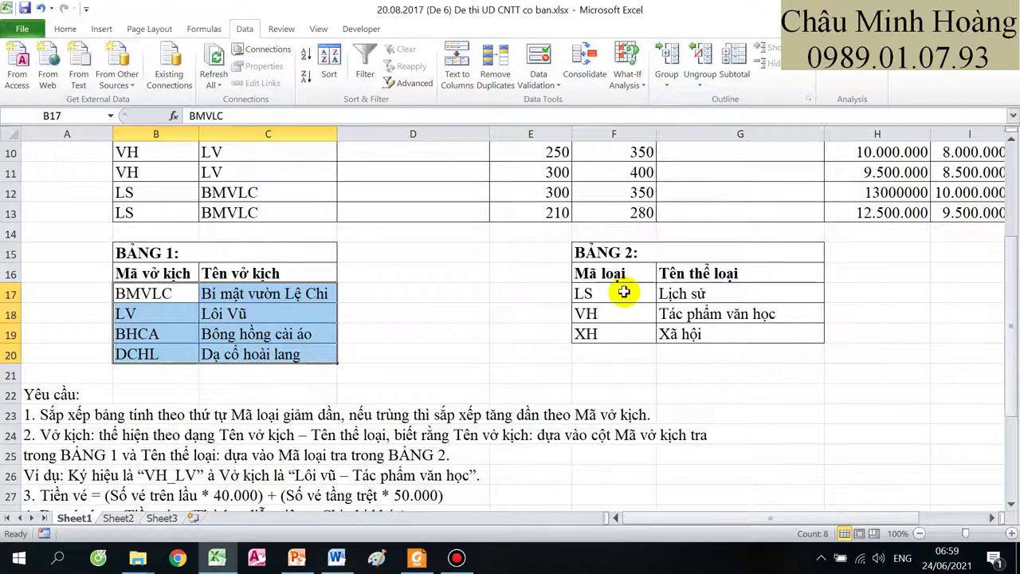
pyautogui.moveTo(619, 293); pyautogui.dragTo(678, 338)
pyautogui.scroll(-2, 590, 383)
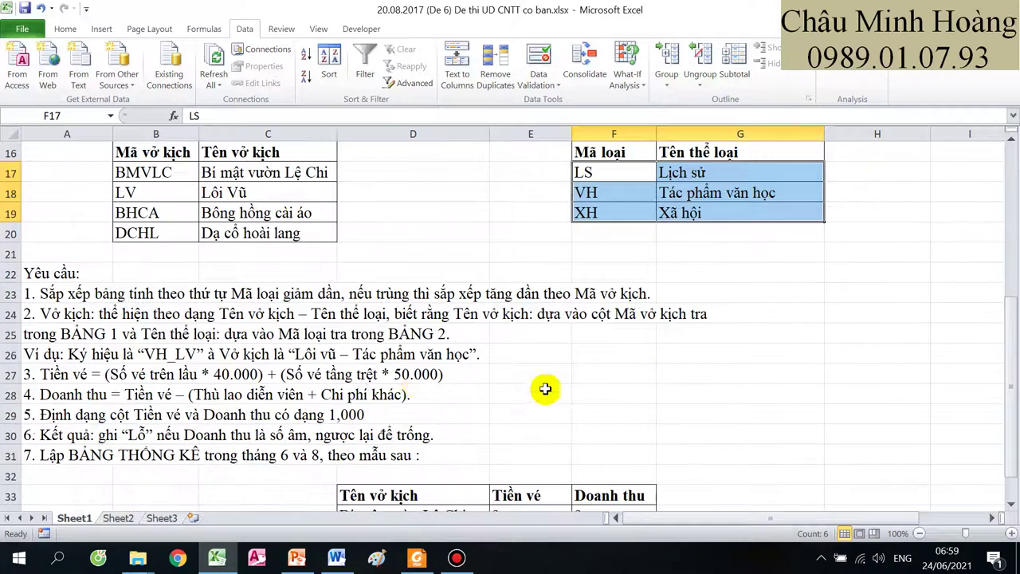
pyautogui.scroll(5, 378, 367)
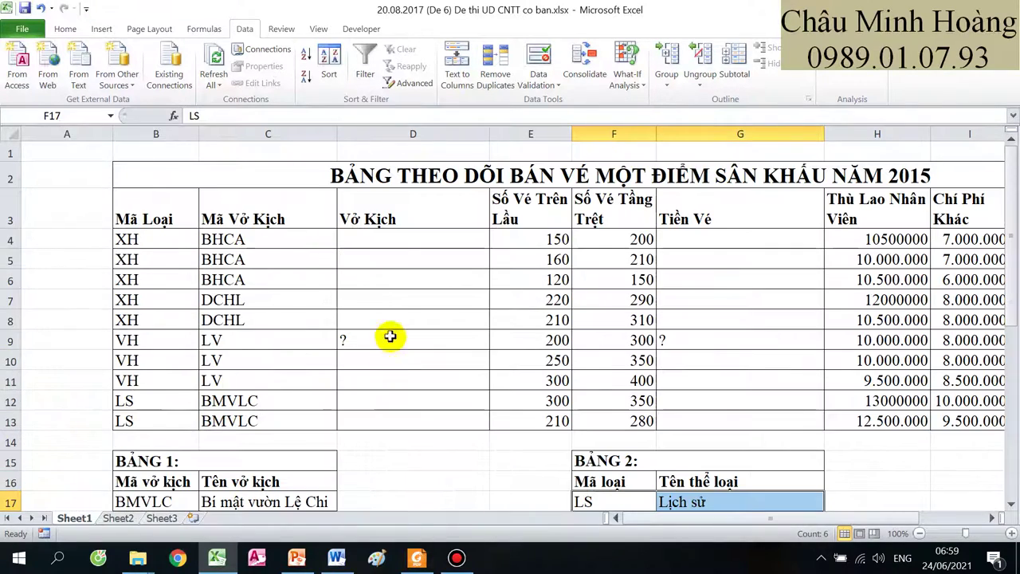
pyautogui.click(391, 239)
pyautogui.scroll(-3, 375, 263)
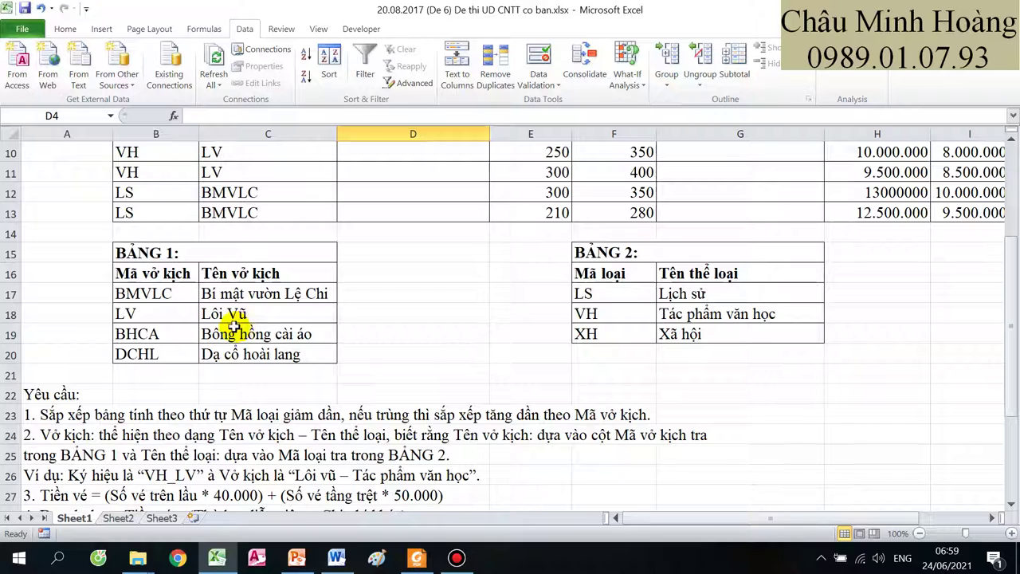
pyautogui.scroll(3, 206, 354)
pyautogui.write('=')
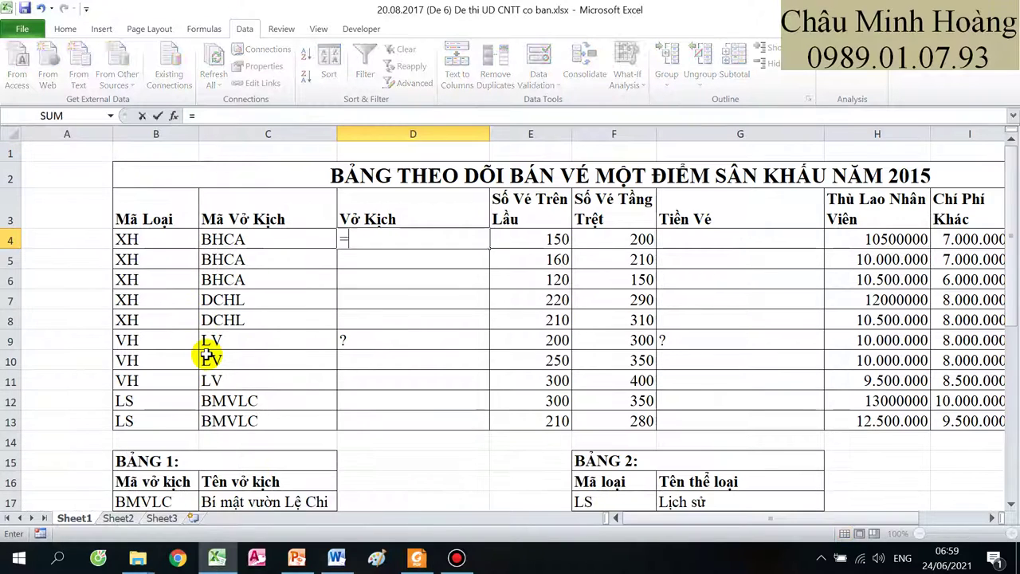
pyautogui.press('Escape')
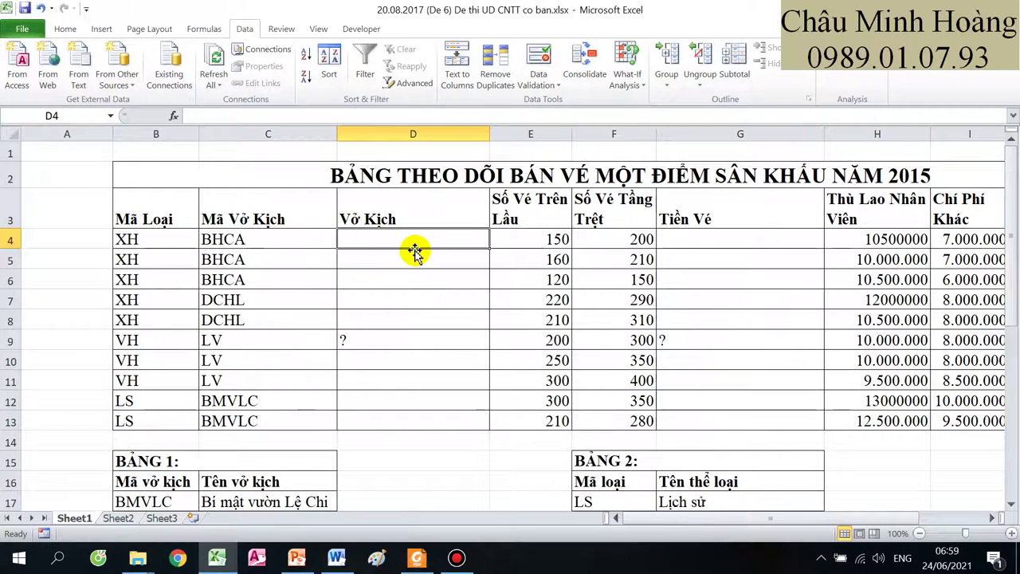
# Step: Set the font size of the first data row's Vở Kịch, Doanh Thu and Kết Quả cells (D4, J4, K4) to 28
pyautogui.scroll(-1, 414, 256)
pyautogui.scroll(-2, 415, 255)
pyautogui.keyDown('ctrl'); pyautogui.click(573, 189); pyautogui.keyUp('ctrl')
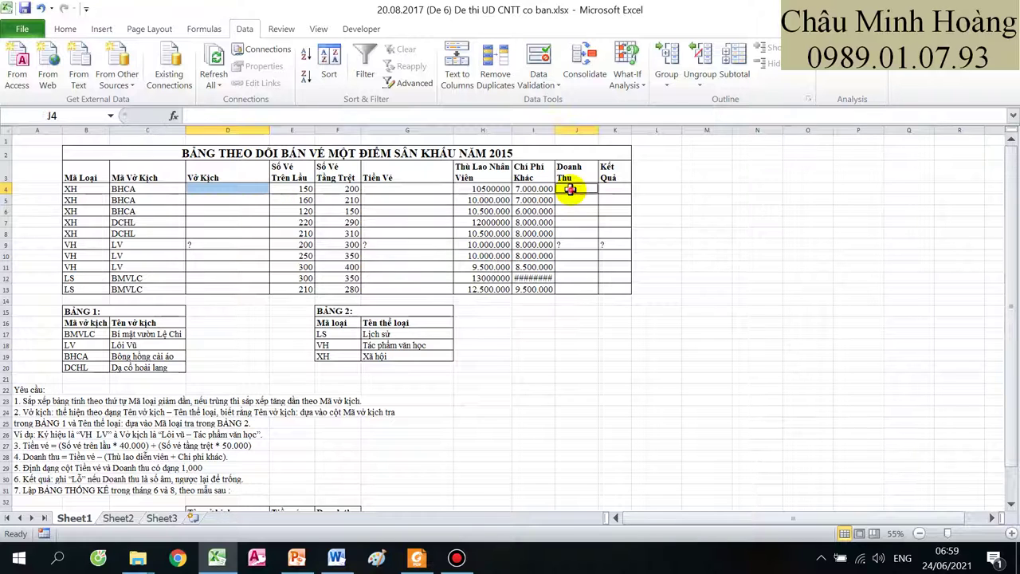
pyautogui.keyDown('ctrl'); pyautogui.click(614, 188); pyautogui.keyUp('ctrl')
pyautogui.click(65, 29)
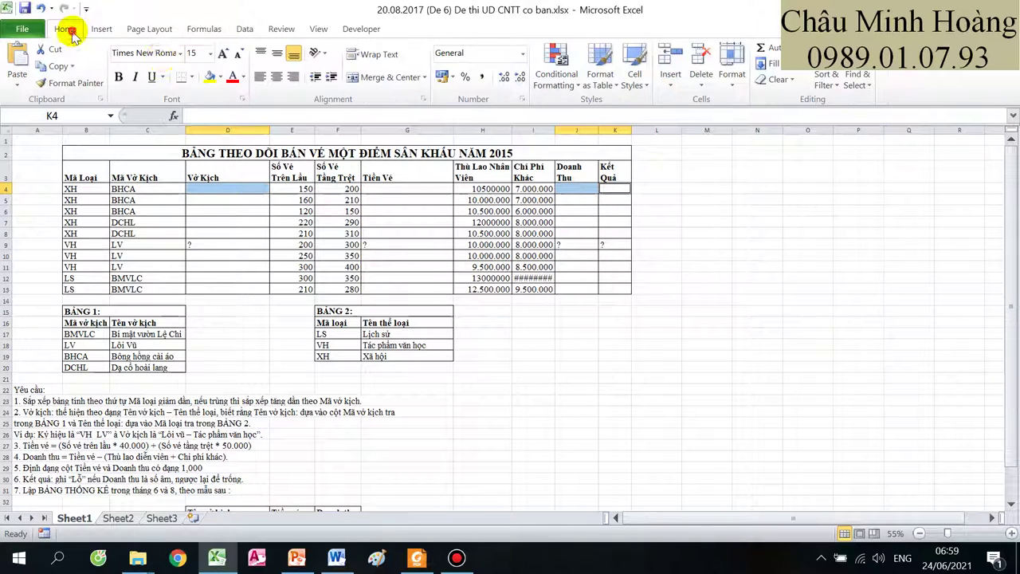
pyautogui.click(210, 54)
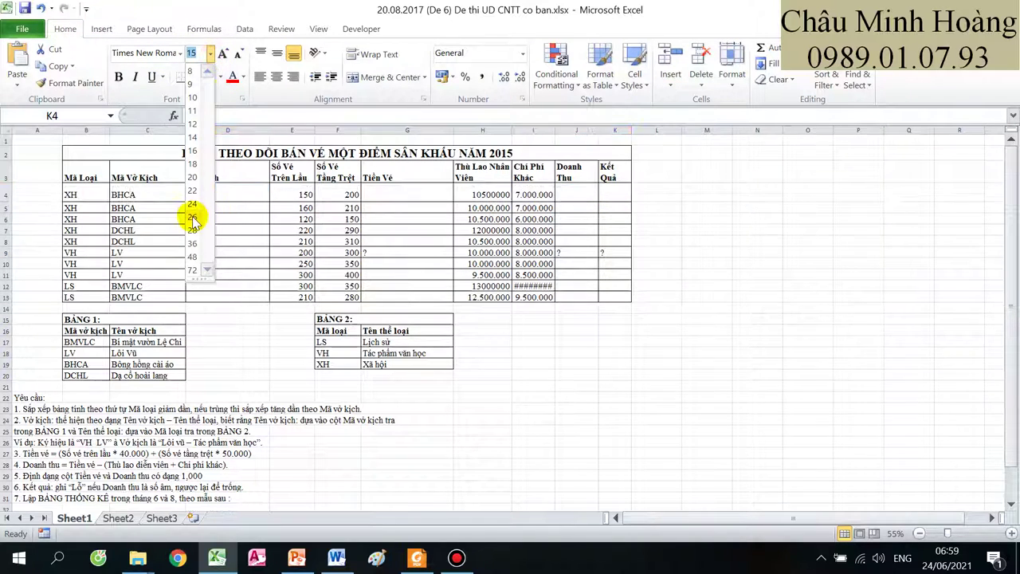
pyautogui.click(194, 230)
pyautogui.scroll(4, 522, 333)
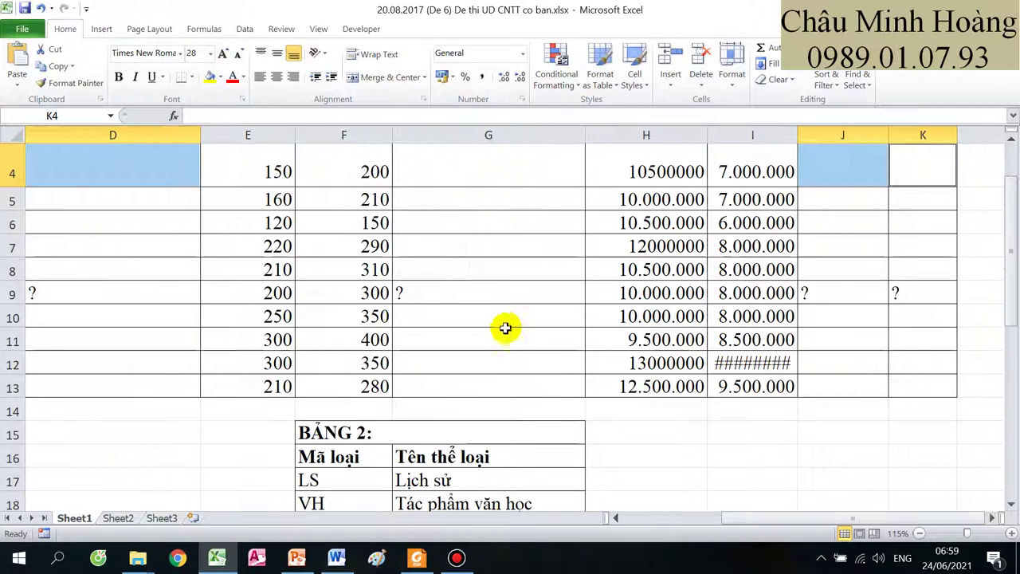
# Step: Start a VLOOKUP formula in D4 under Vở Kịch, with the play code in C4 as the lookup value
pyautogui.scroll(-1, 510, 359)
pyautogui.click(255, 202)
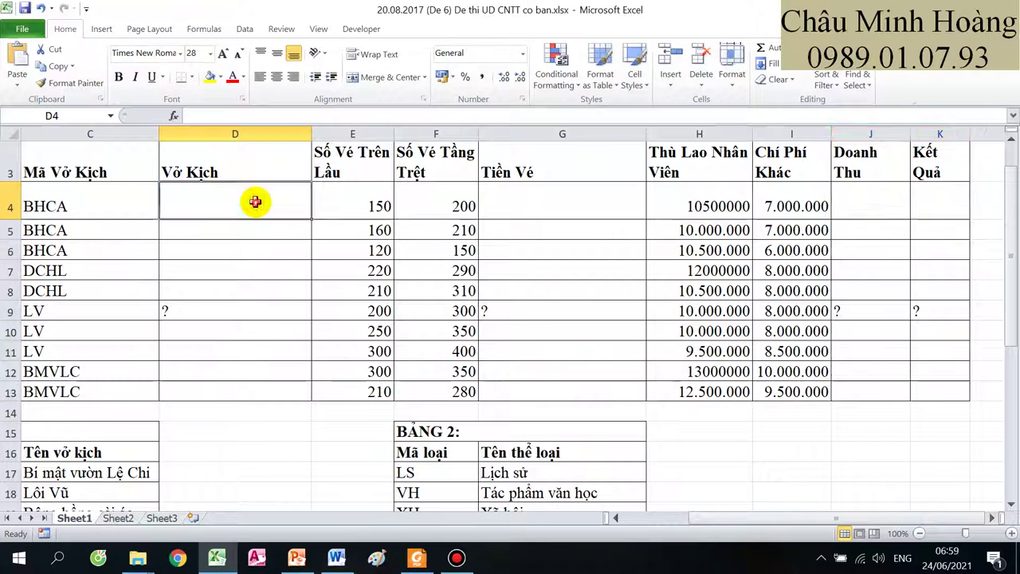
pyautogui.write('=vl')
pyautogui.press('Tab')
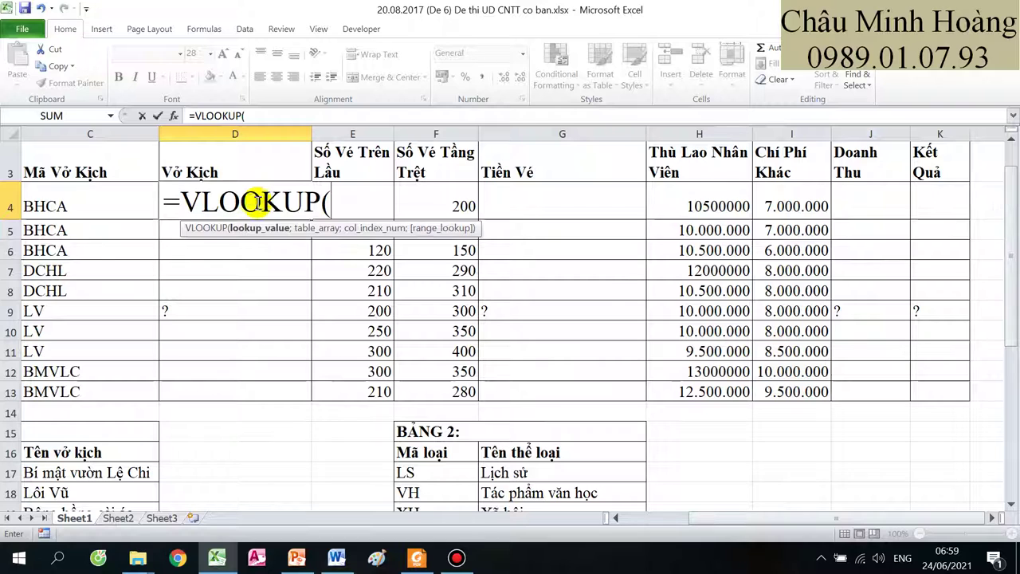
pyautogui.moveTo(707, 518); pyautogui.dragTo(610, 514)
pyautogui.scroll(-2, 358, 402)
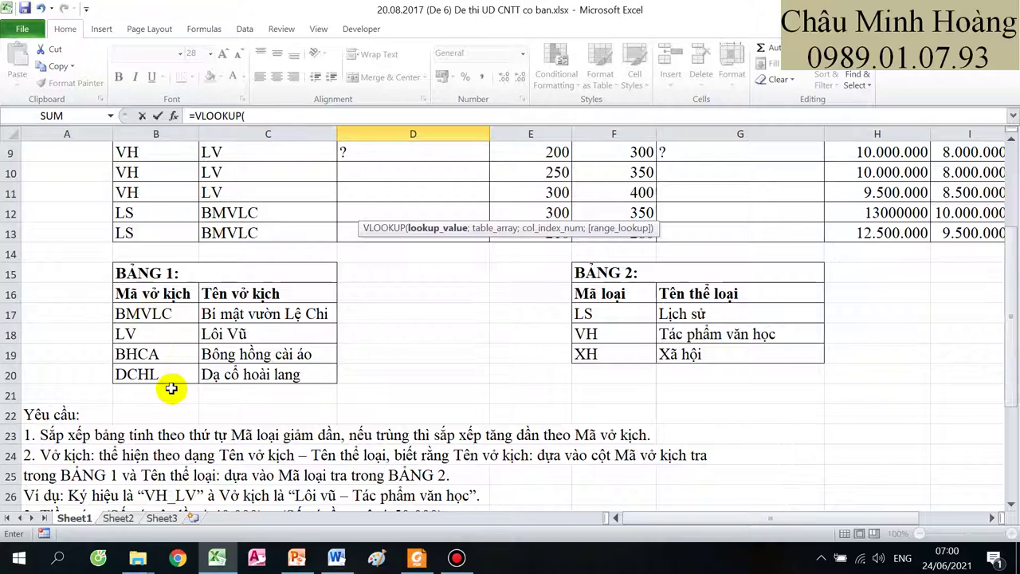
pyautogui.scroll(3, 170, 387)
pyautogui.click(227, 252)
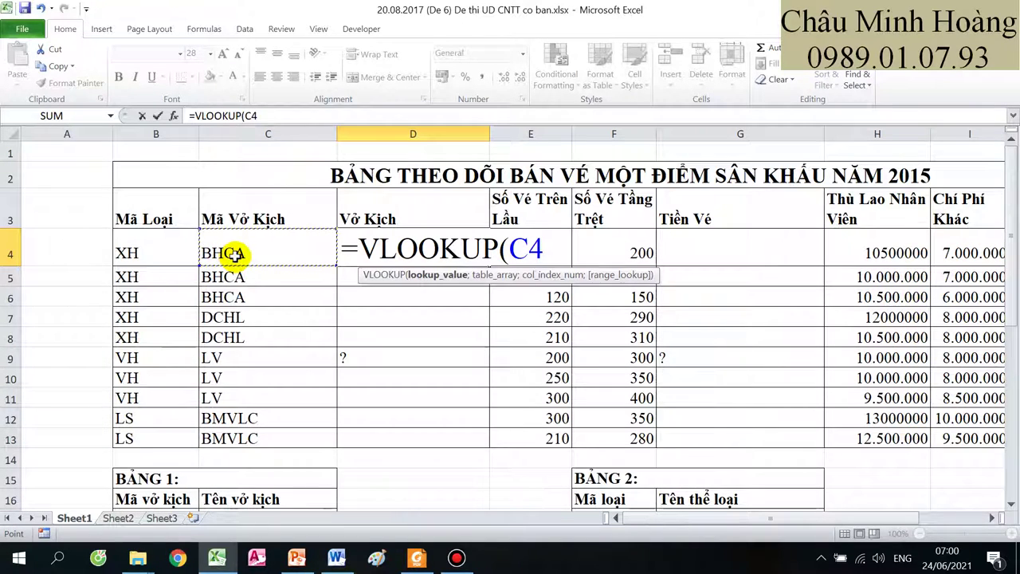
pyautogui.write(';')
# Step: Use BẢNG 1's data range B17:C20 as the VLOOKUP table array, fixed as the absolute reference $B$17:$C$20
pyautogui.scroll(-3, 249, 253)
pyautogui.moveTo(185, 294); pyautogui.dragTo(270, 350)
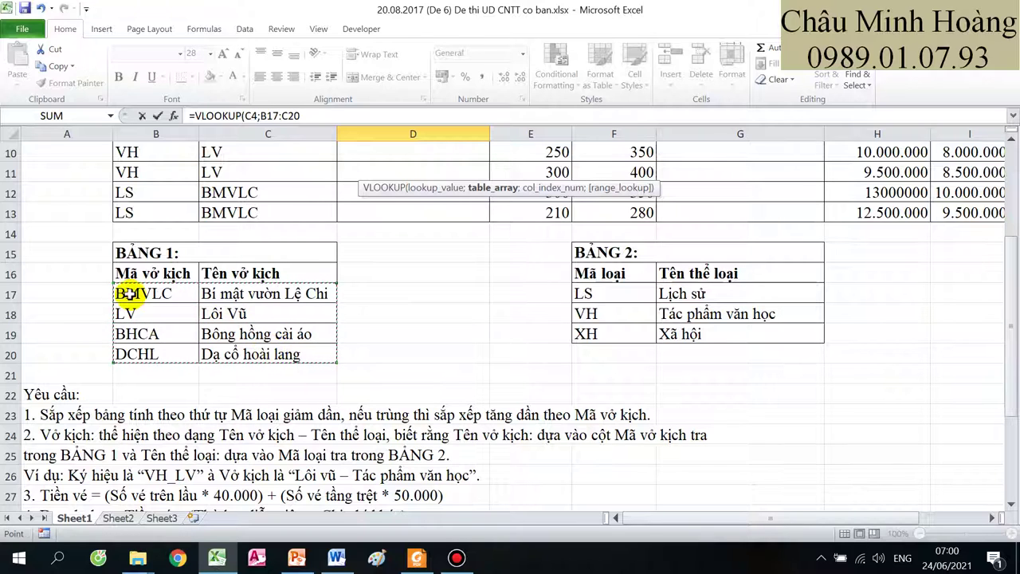
pyautogui.moveTo(120, 295); pyautogui.dragTo(294, 358)
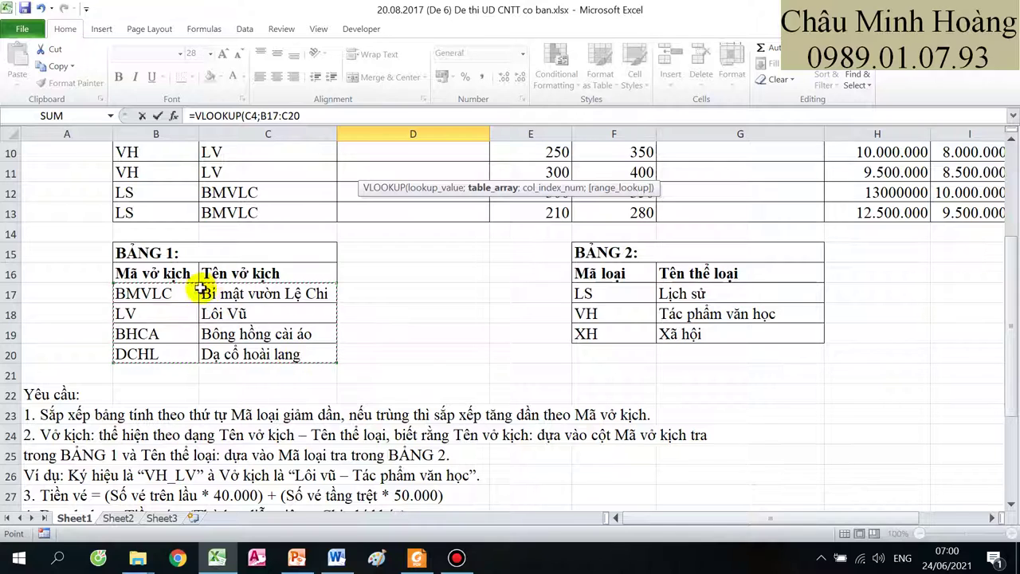
pyautogui.moveTo(180, 271); pyautogui.dragTo(304, 351)
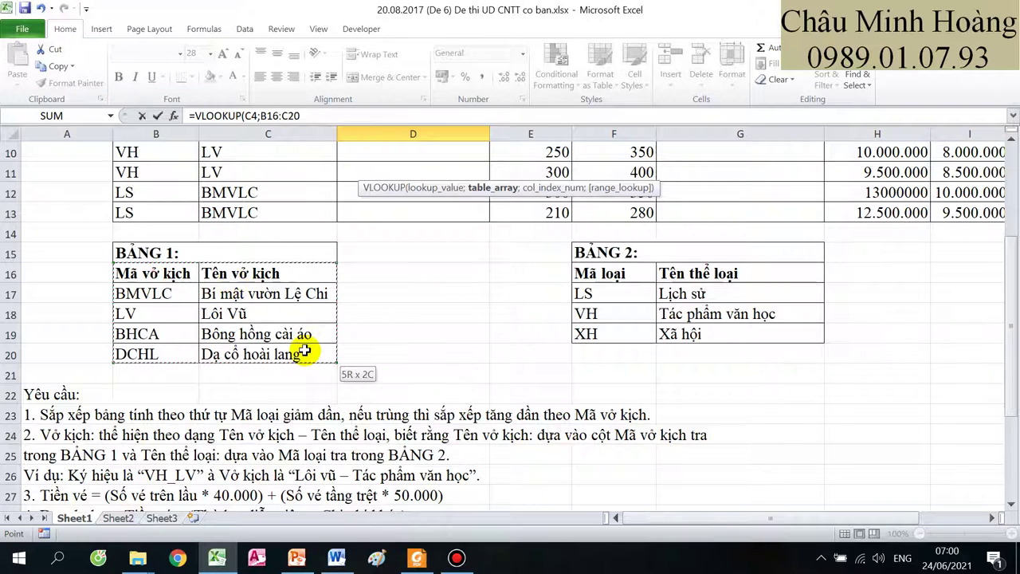
pyautogui.moveTo(182, 290); pyautogui.dragTo(299, 349)
pyautogui.scroll(3, 439, 319)
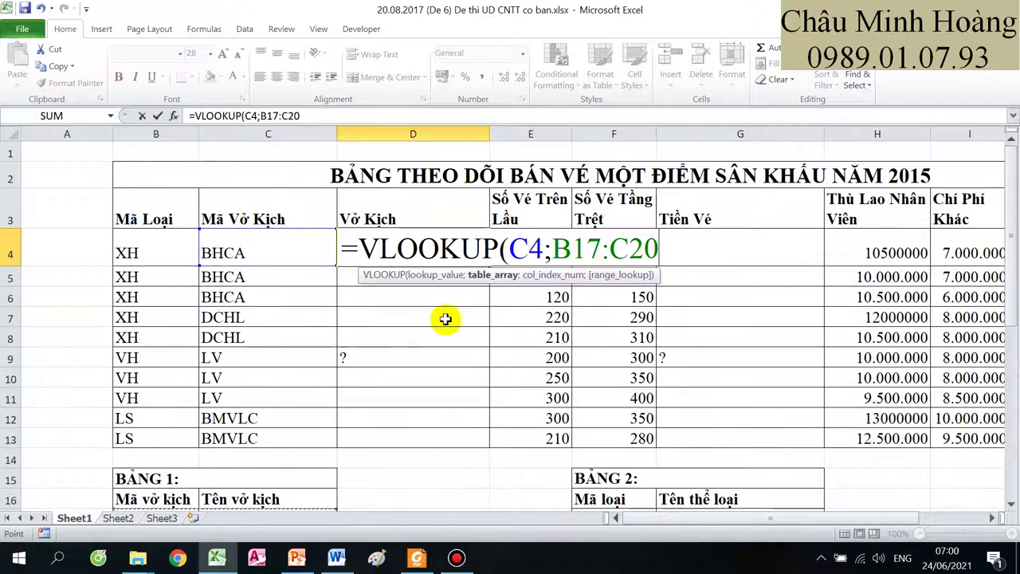
pyautogui.press('F4')
pyautogui.write(';')
# Step: Finish the D4 VLOOKUP with column index 2 and 0 for an exact match, and enter the formula
pyautogui.scroll(-3, 478, 335)
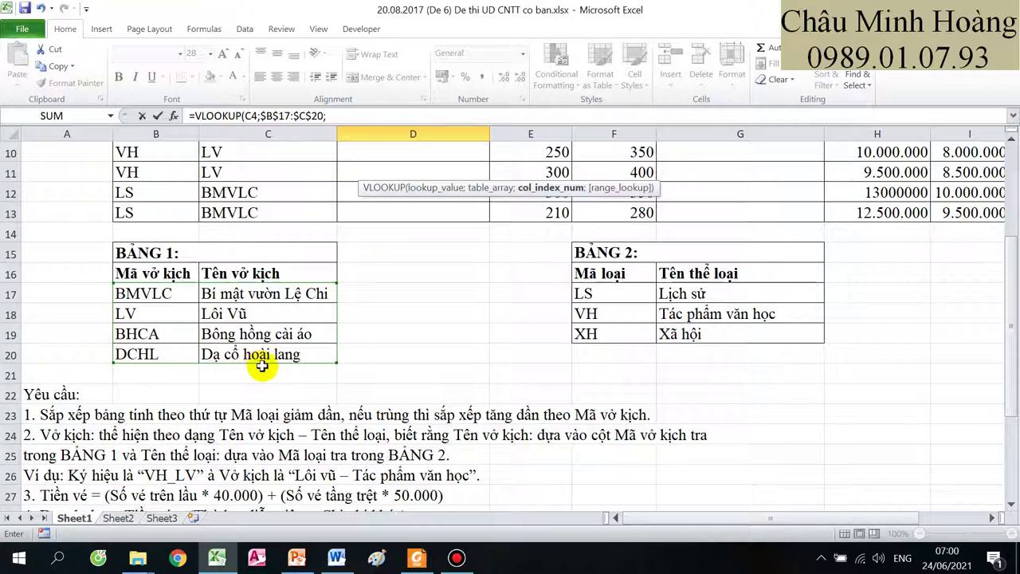
pyautogui.scroll(3, 431, 339)
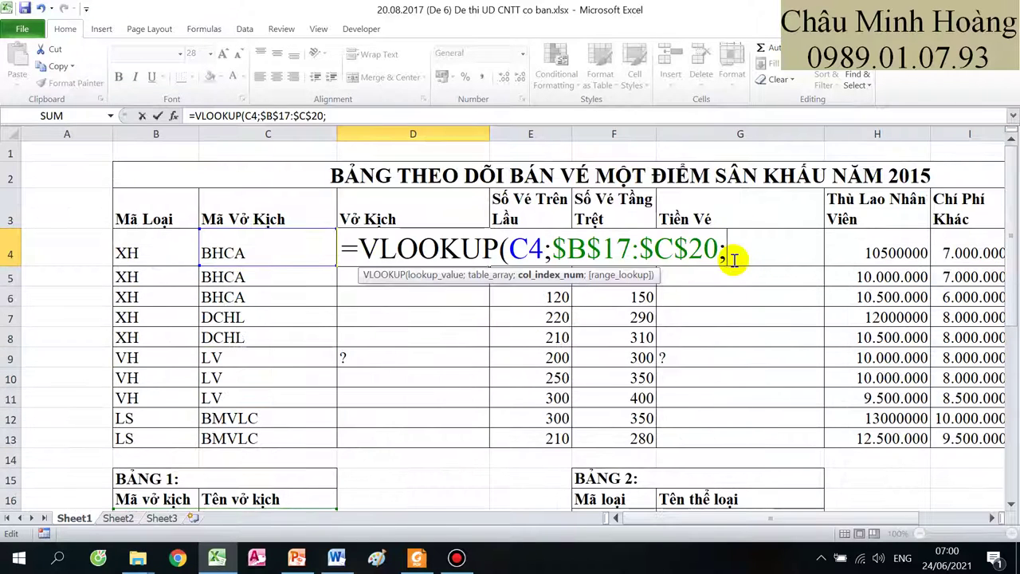
pyautogui.write('2;0')
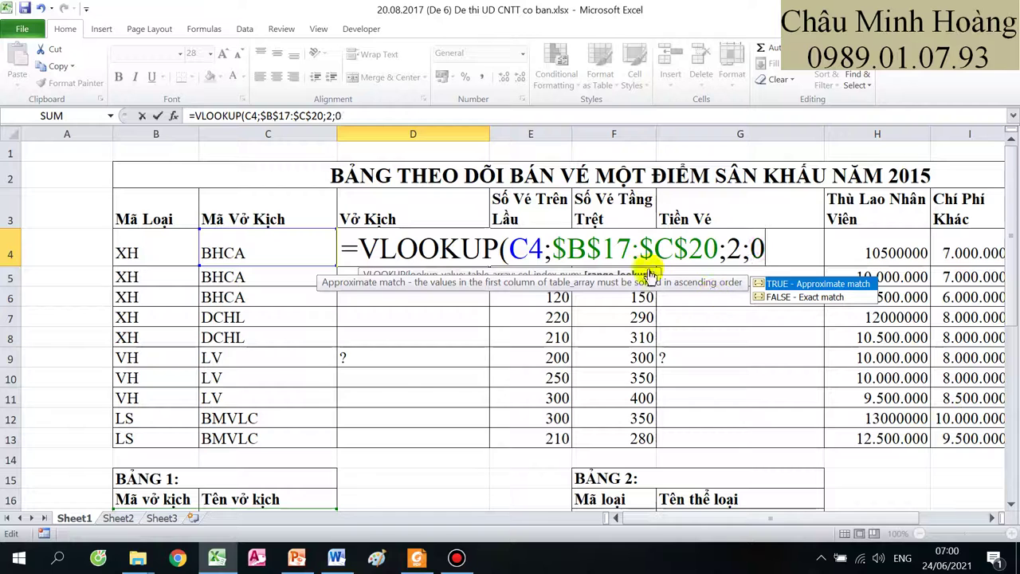
pyautogui.write(')')
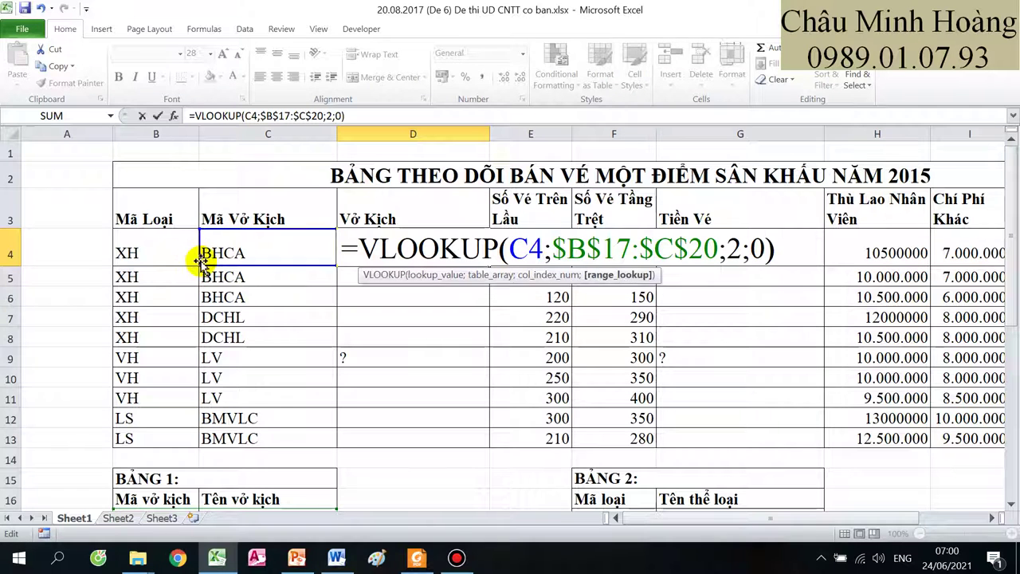
pyautogui.press('Return')
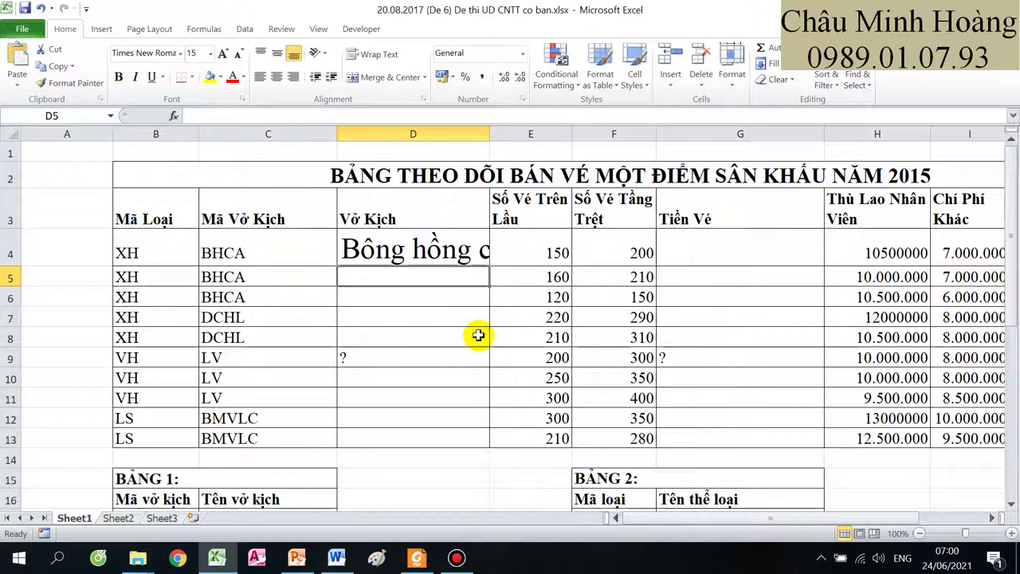
# Step: Reopen the VLOOKUP formula in D4 and append the text separator &" - "& after the play-name lookup
pyautogui.scroll(-3, 212, 358)
pyautogui.click(231, 293)
pyautogui.moveTo(231, 293); pyautogui.dragTo(255, 358)
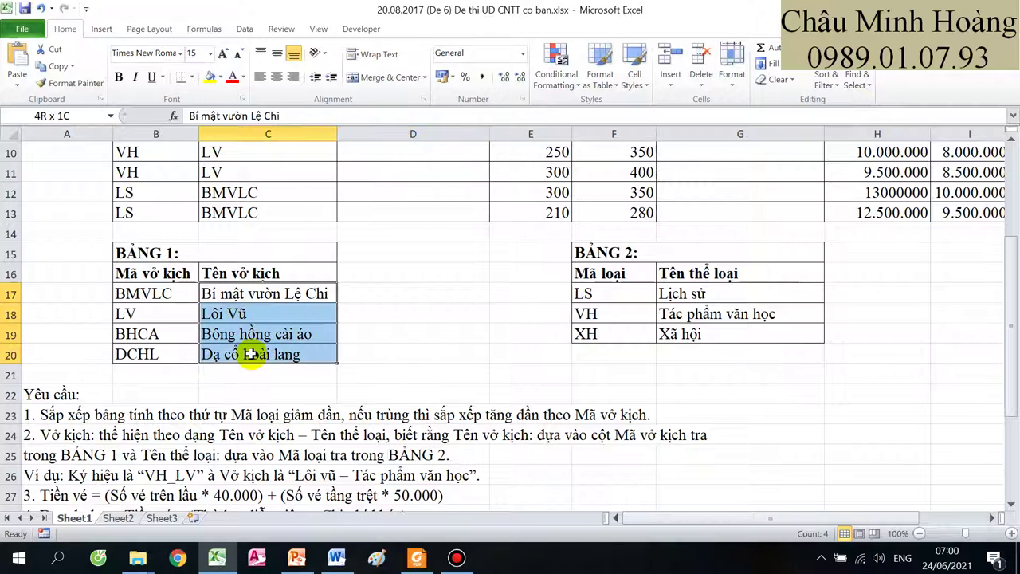
pyautogui.scroll(3, 291, 337)
pyautogui.doubleClick(427, 249)
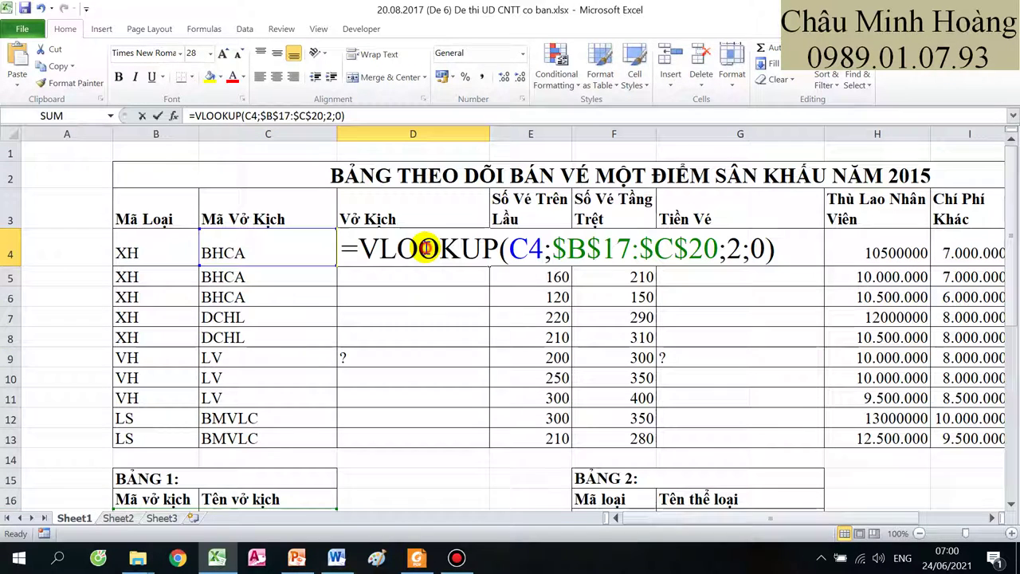
pyautogui.click(788, 252)
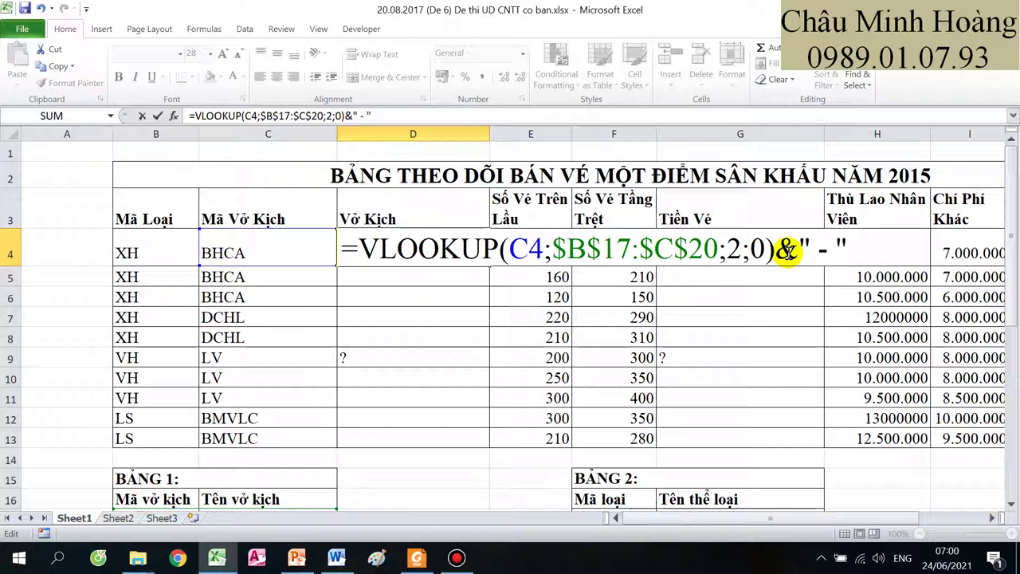
# Step: Review requirement 2 together with BẢNG 1, BẢNG 2 and the Mã Loại column for how the genre name is looked up
pyautogui.scroll(-5, 787, 251)
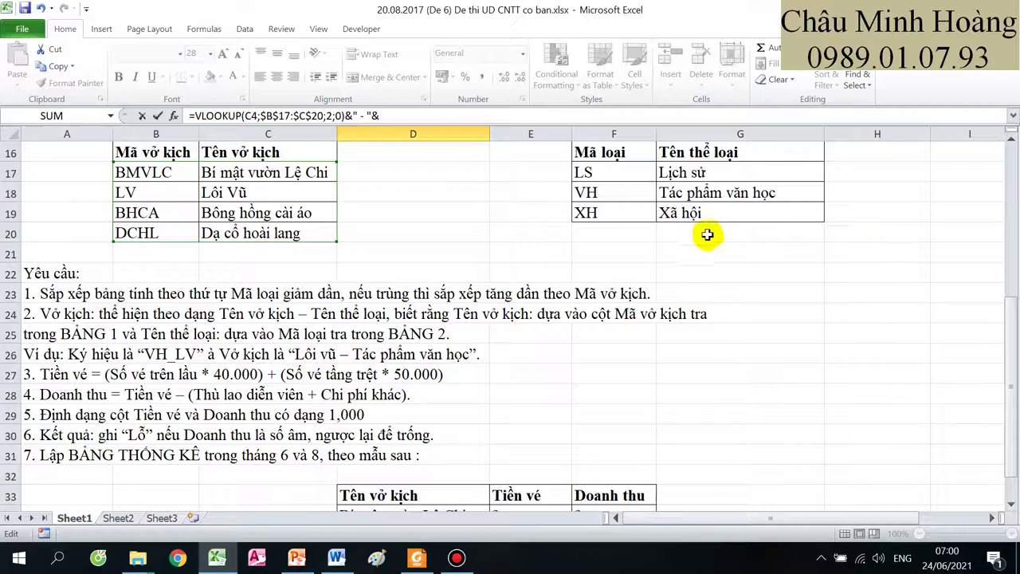
pyautogui.scroll(2, 649, 289)
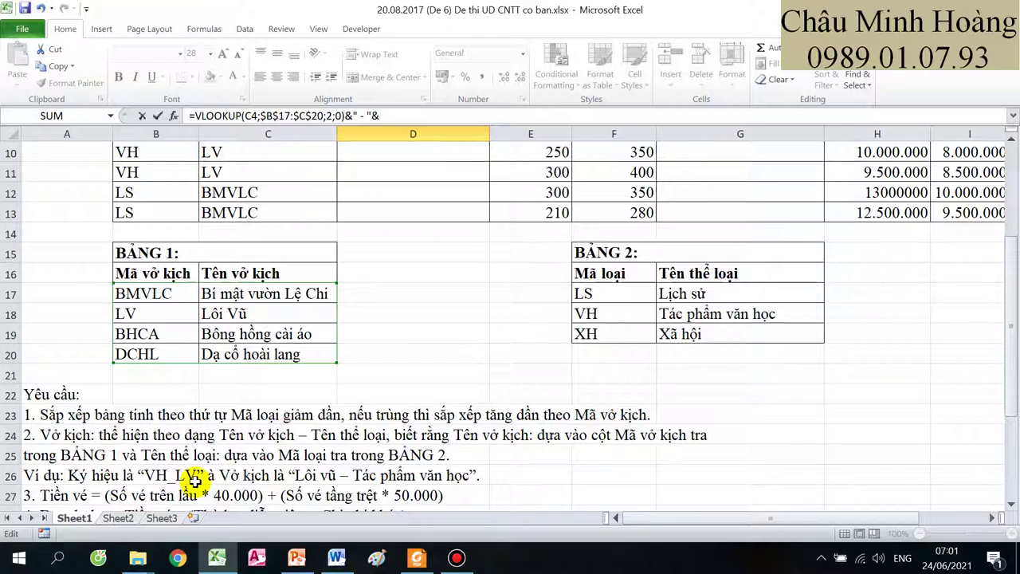
pyautogui.scroll(2, 194, 479)
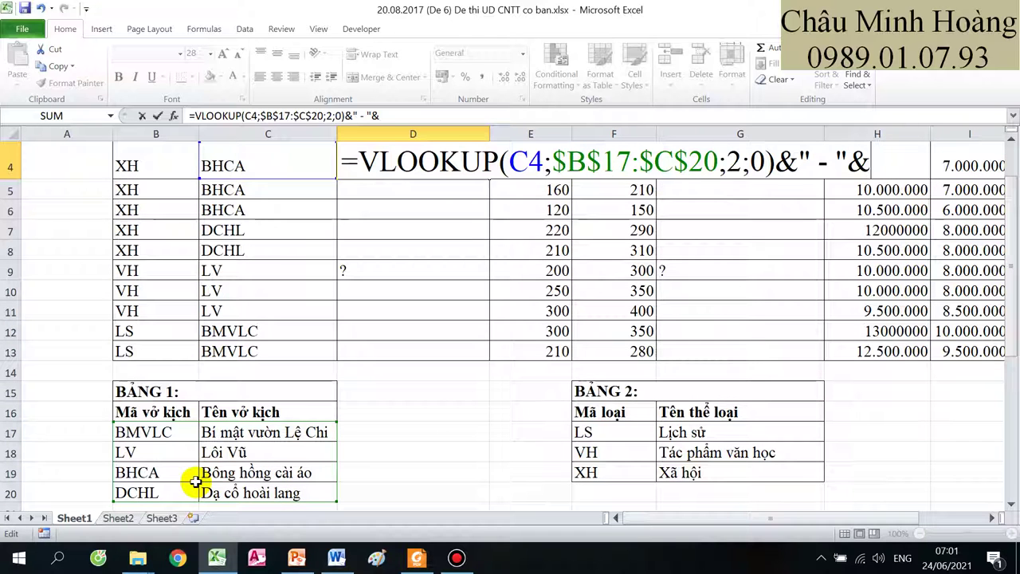
pyautogui.scroll(-1, 201, 478)
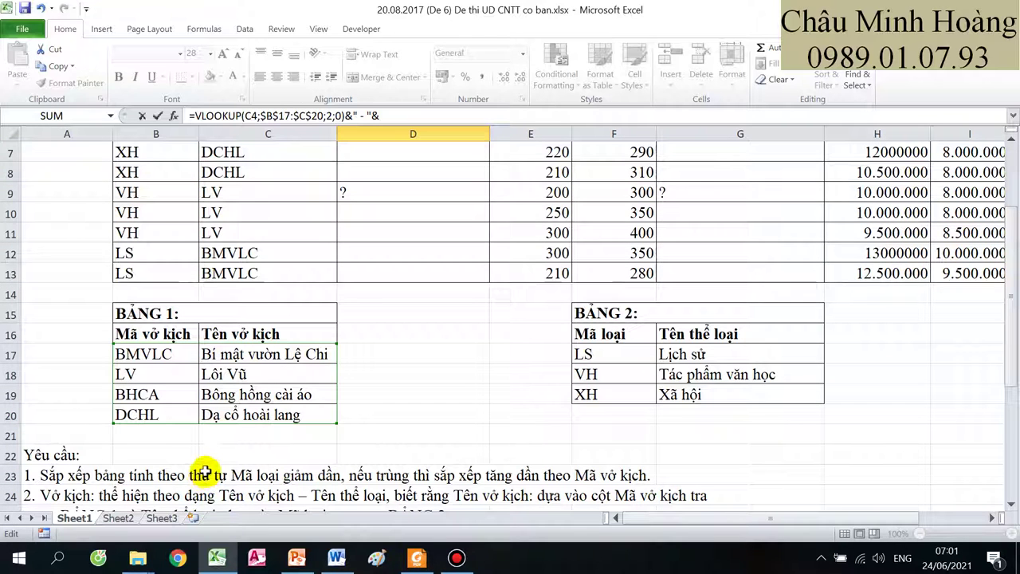
pyautogui.scroll(-1, 540, 416)
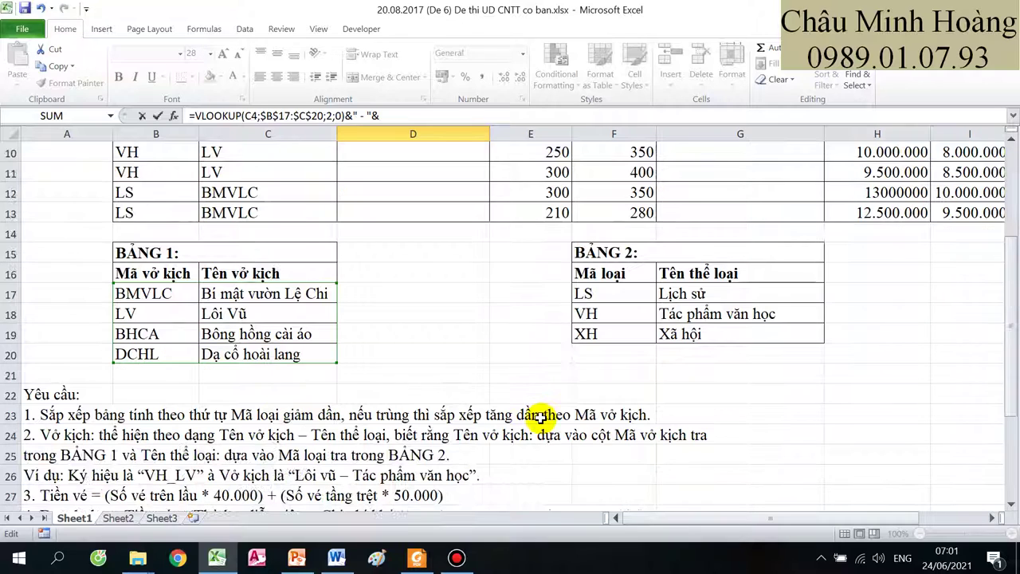
pyautogui.scroll(-1, 325, 454)
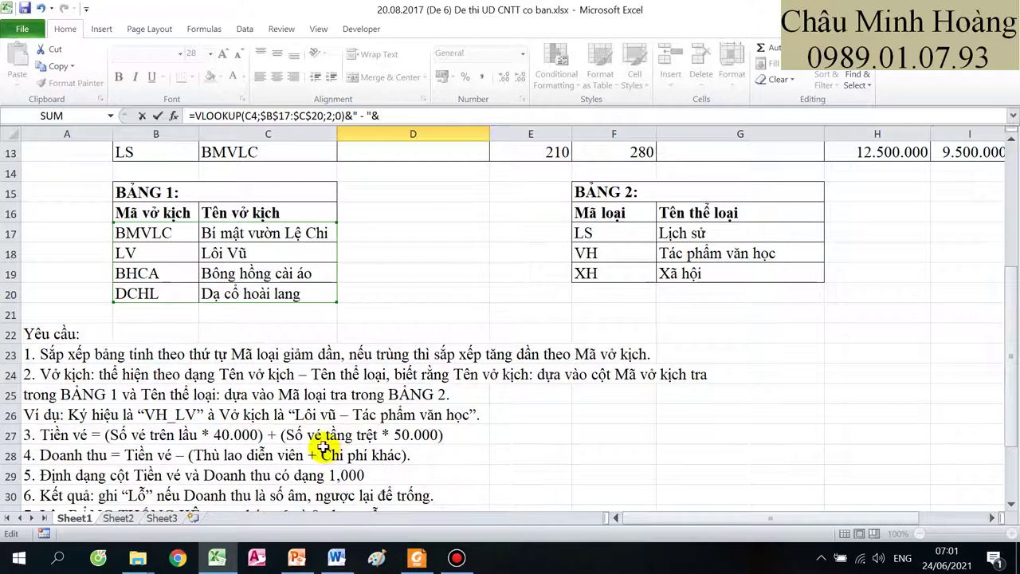
pyautogui.scroll(3, 599, 424)
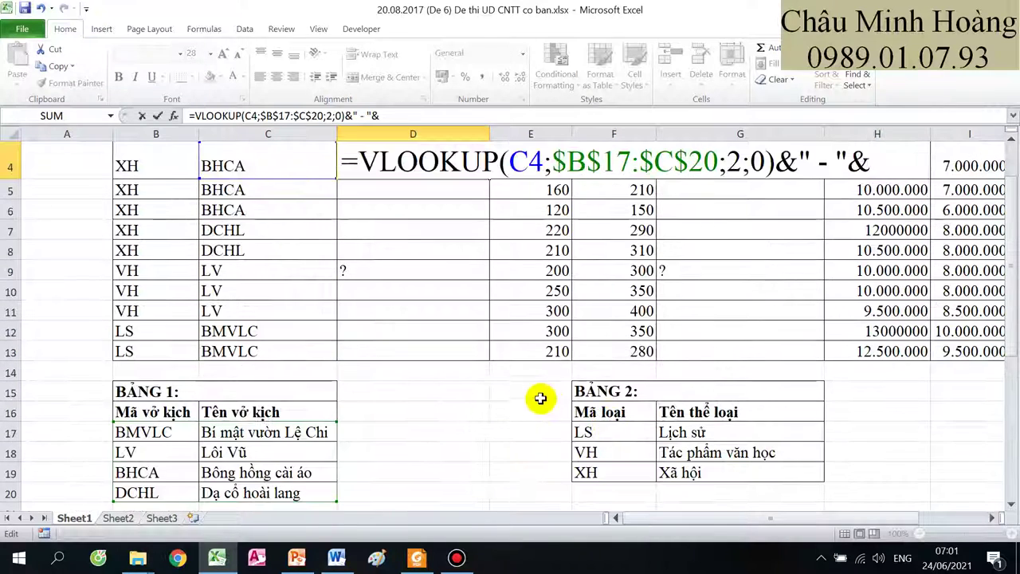
pyautogui.scroll(-2, 541, 398)
pyautogui.scroll(-1, 538, 396)
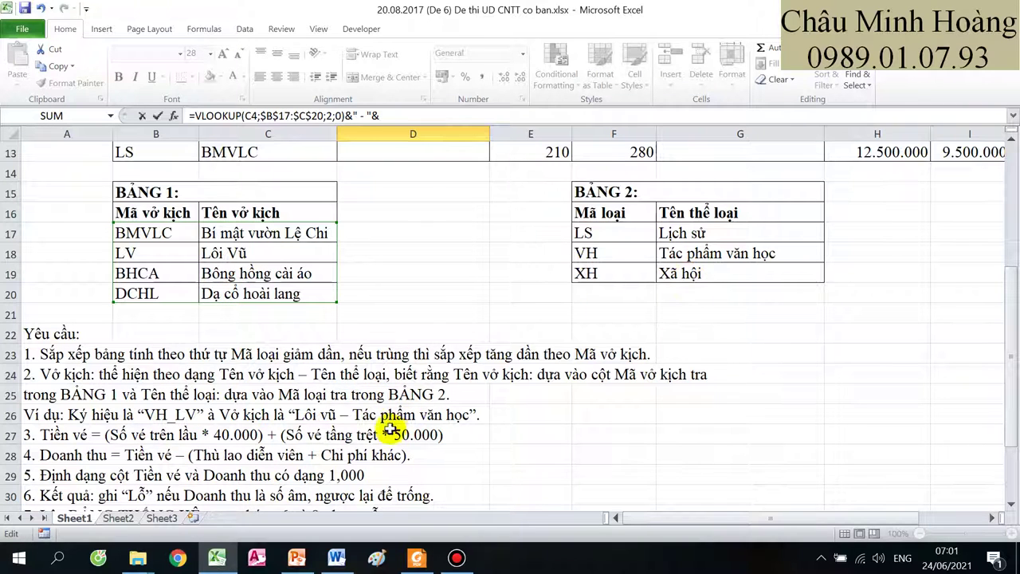
pyautogui.scroll(4, 383, 391)
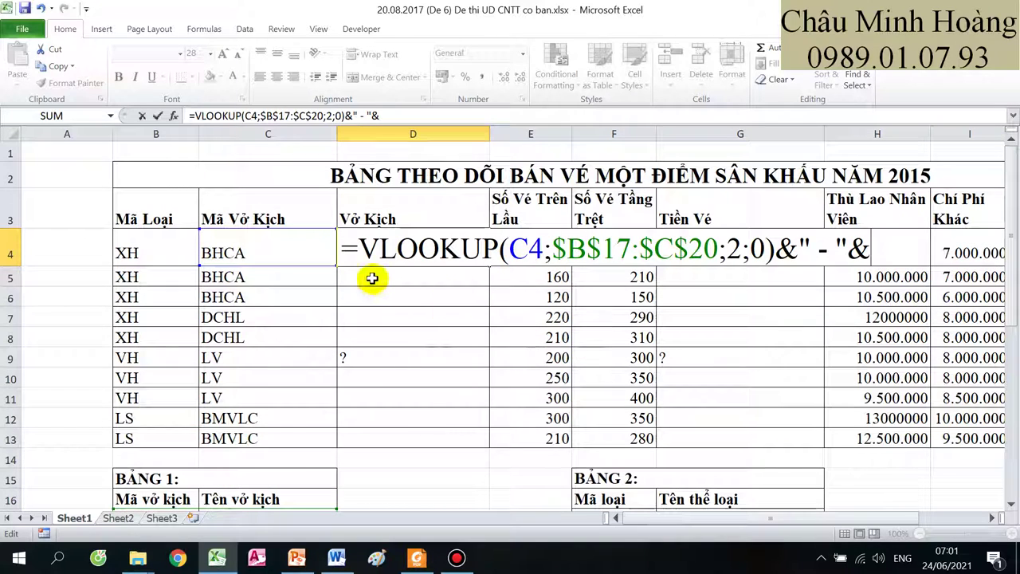
pyautogui.scroll(-2, 337, 287)
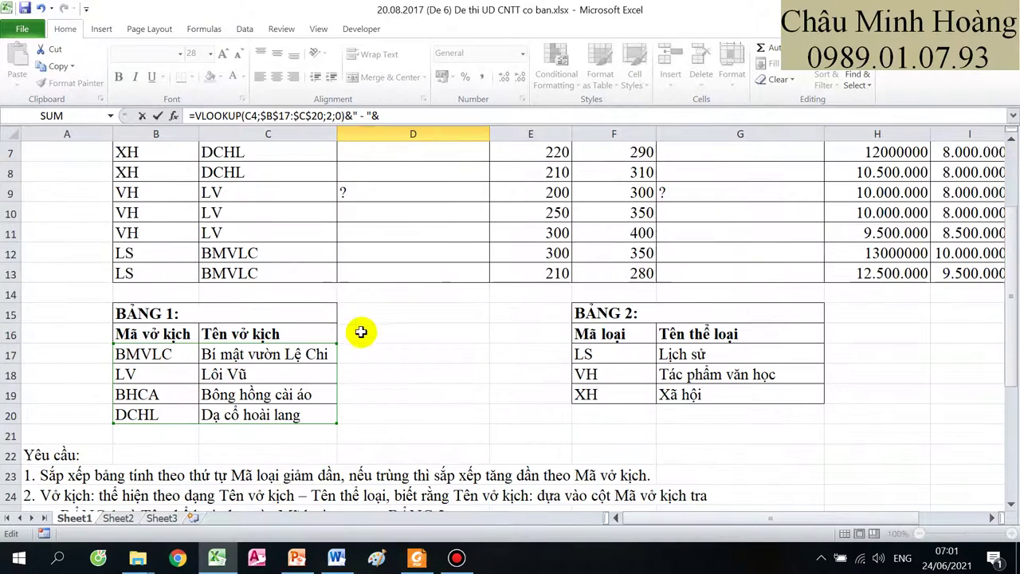
# Step: Add a second VLOOKUP to the D4 formula, with the genre code in B4 as the lookup value
pyautogui.scroll(1, 383, 343)
pyautogui.scroll(1, 400, 353)
pyautogui.write('vl')
pyautogui.press('Tab')
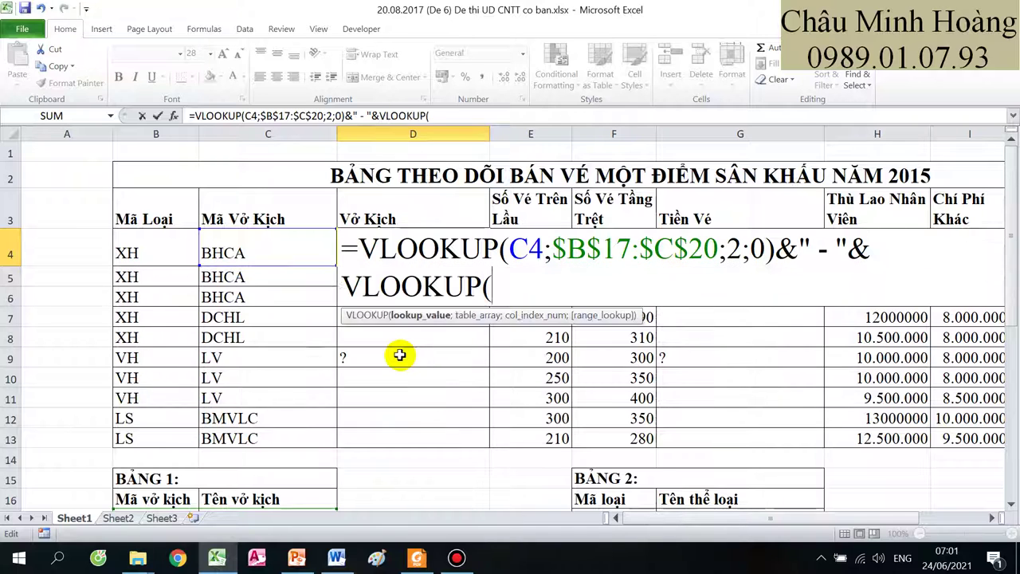
pyautogui.click(168, 254)
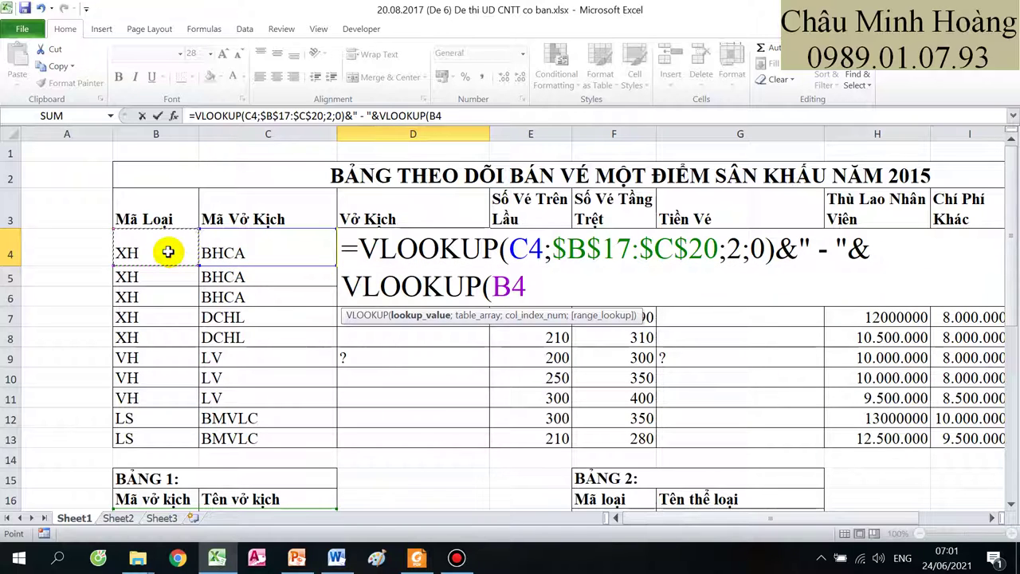
# Step: Use BẢNG 2's data range F17:G19 as the second VLOOKUP's table array, fixed as the absolute reference $F$17:$G$19
pyautogui.write(';')
pyautogui.scroll(-3, 286, 287)
pyautogui.moveTo(610, 293); pyautogui.dragTo(708, 333)
pyautogui.scroll(3, 709, 333)
pyautogui.press('F4')
pyautogui.write(';')
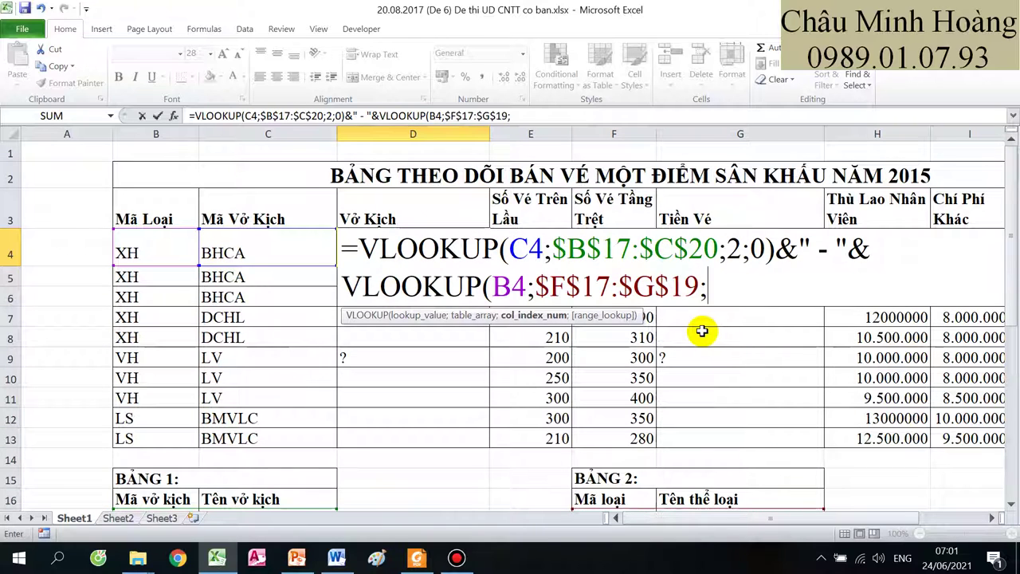
# Step: Finish D4's second VLOOKUP with column index 2 and 0 for an exact match, enter the formula and recheck it
pyautogui.write('2;0)')
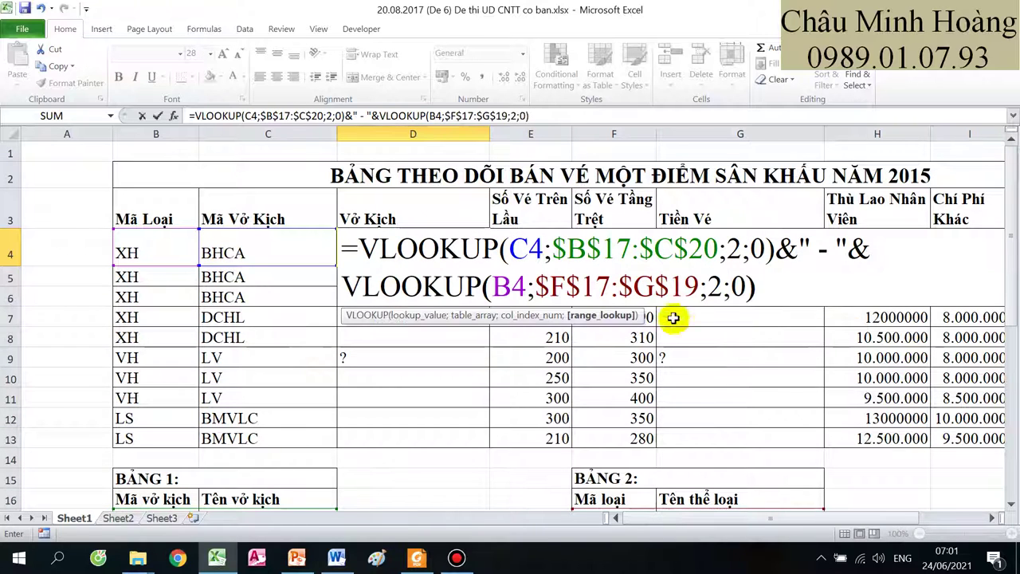
pyautogui.press('Return')
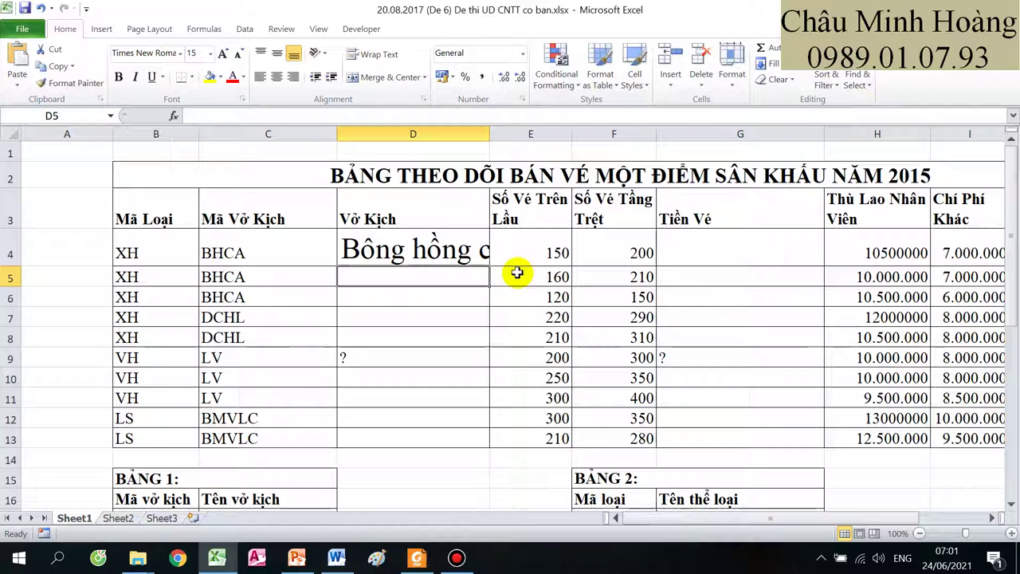
pyautogui.click(472, 253)
pyautogui.doubleClick(472, 253)
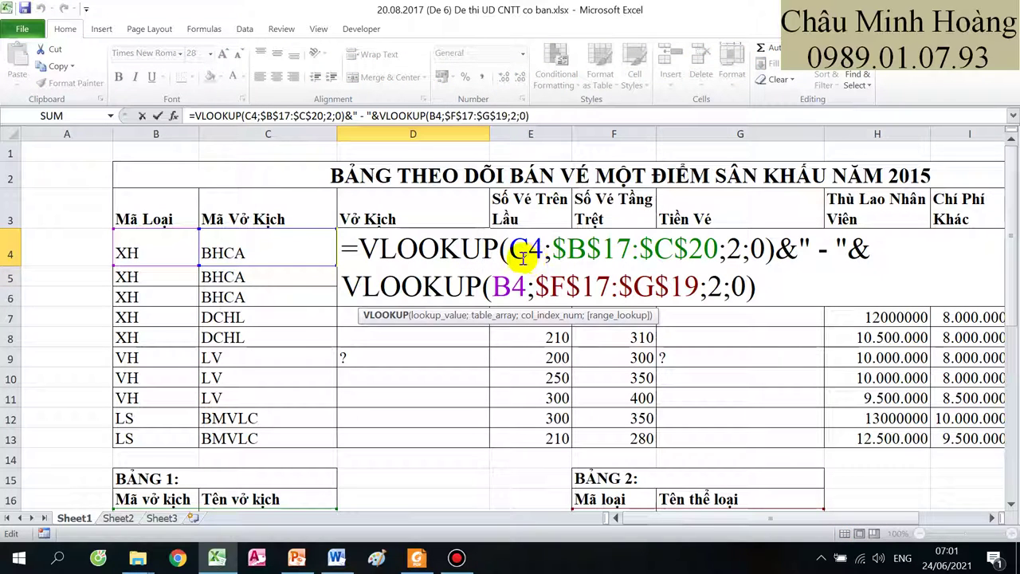
pyautogui.press('Return')
# Step: Set the font size of the Vở Kịch cell D4 to 16
pyautogui.click(354, 249)
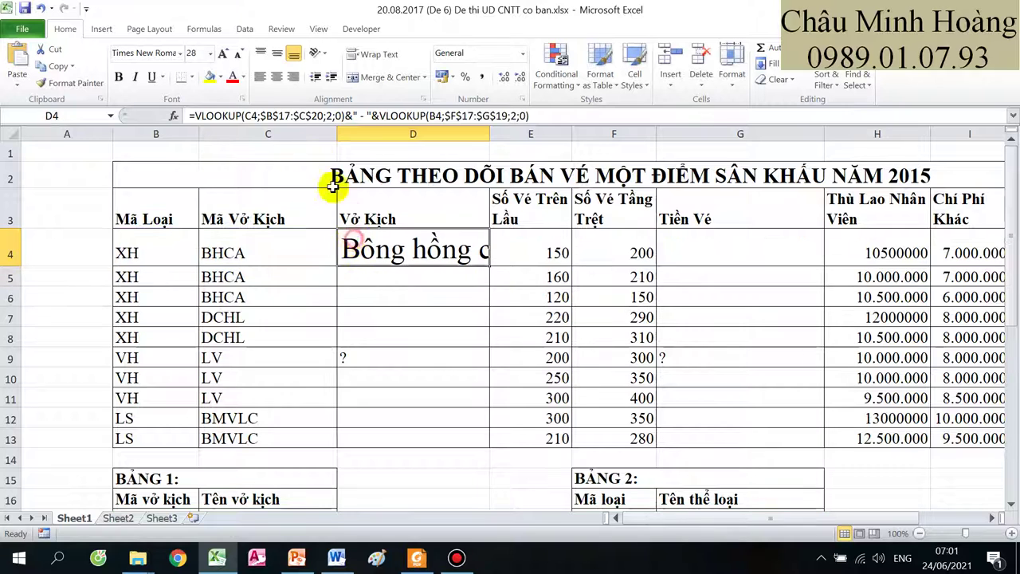
pyautogui.click(210, 53)
pyautogui.click(192, 150)
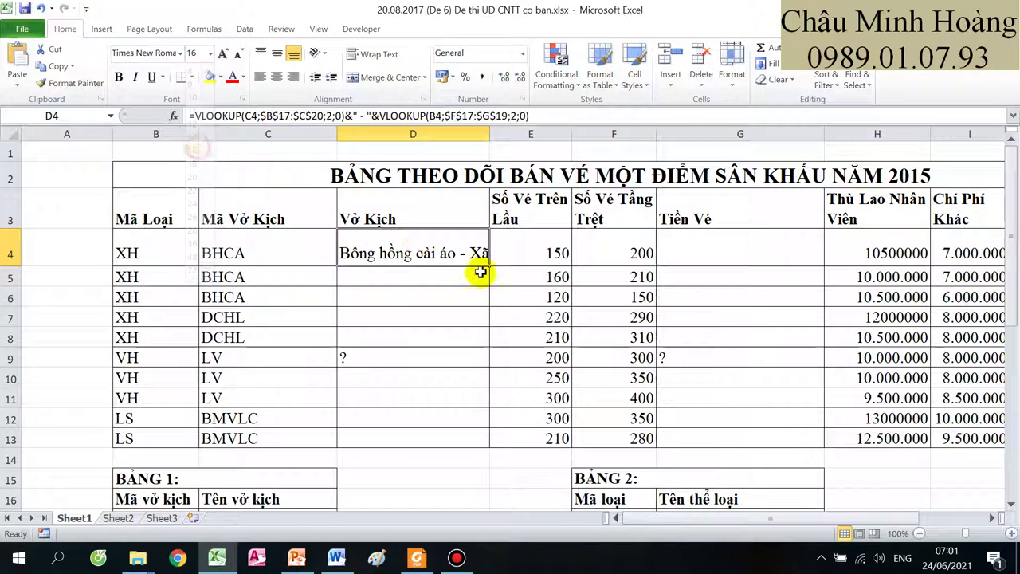
# Step: Fill the D4 formula down through D13 and autofit column D to the play and genre names
pyautogui.moveTo(488, 265); pyautogui.dragTo(467, 437)
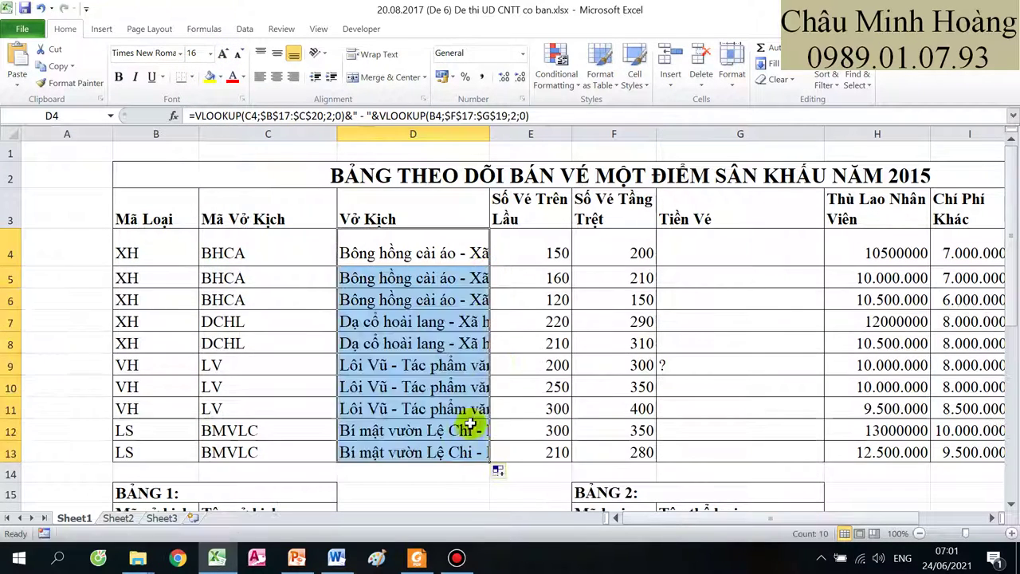
pyautogui.doubleClick(491, 134)
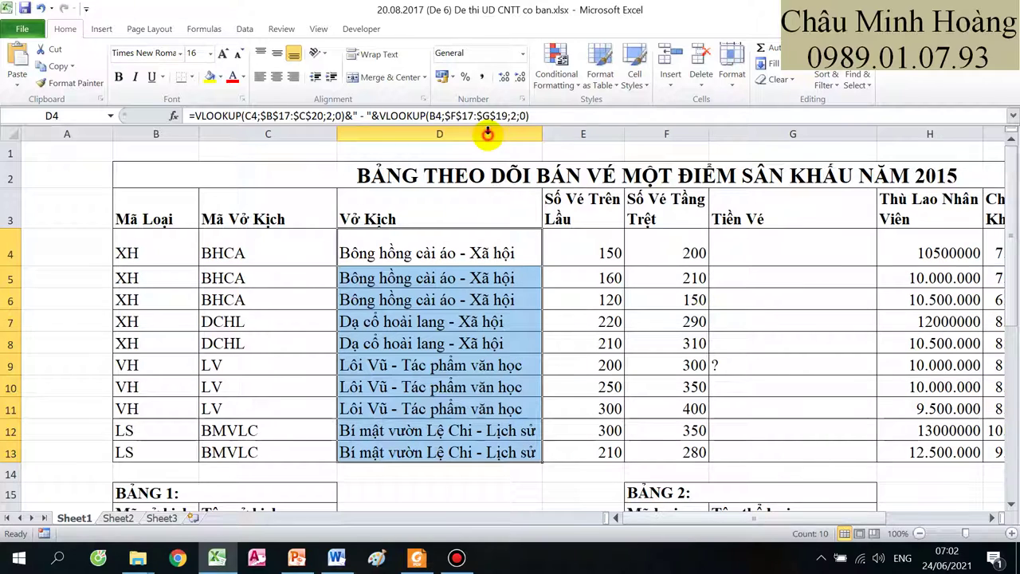
pyautogui.click(450, 276)
# Step: Read requirement 3's Tiền vé calculation and locate the ticket-count column and the Tiền Vé cell G4 in the main table
pyautogui.scroll(-5, 656, 278)
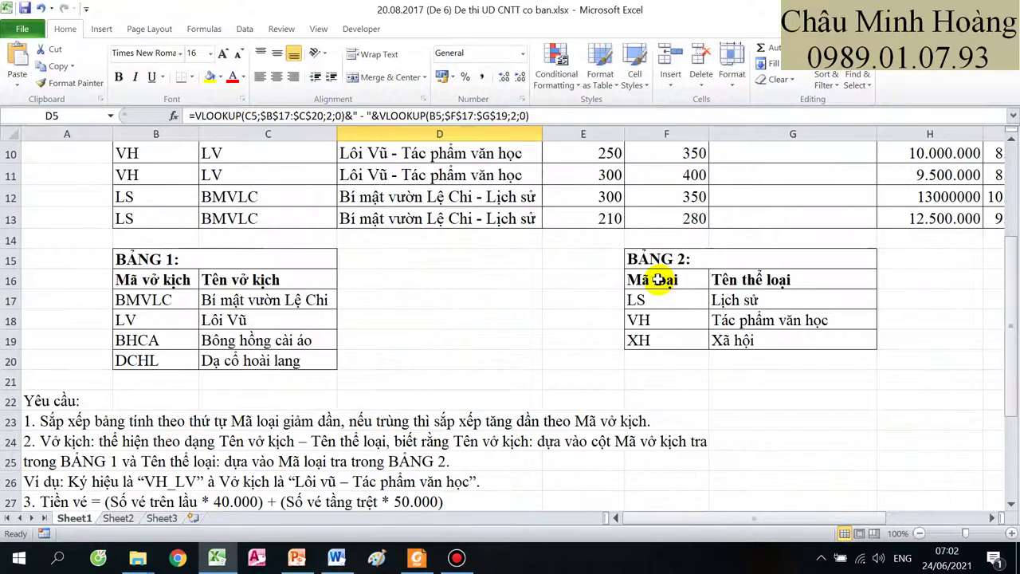
pyautogui.moveTo(93, 375); pyautogui.dragTo(231, 374)
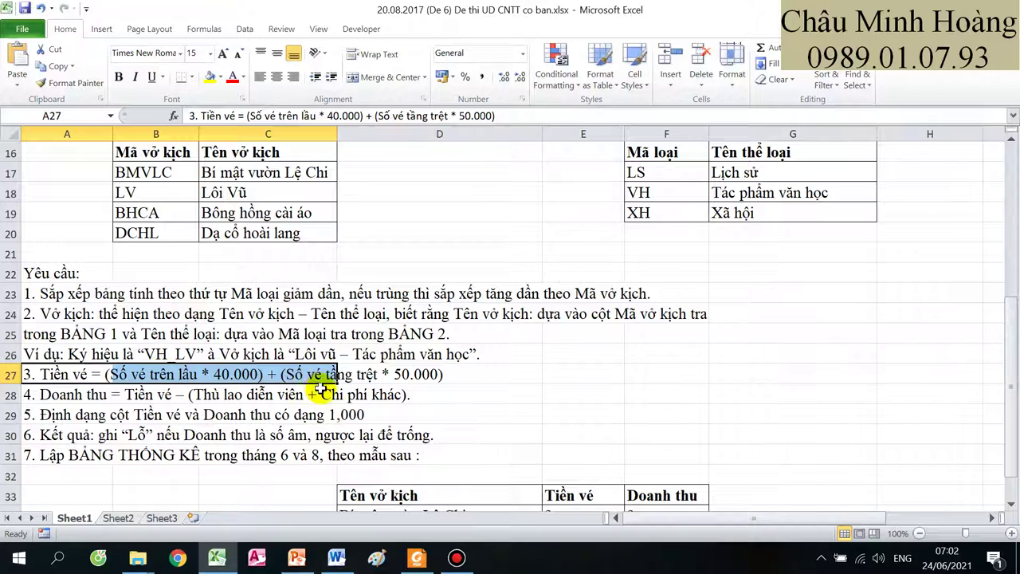
pyautogui.scroll(5, 547, 382)
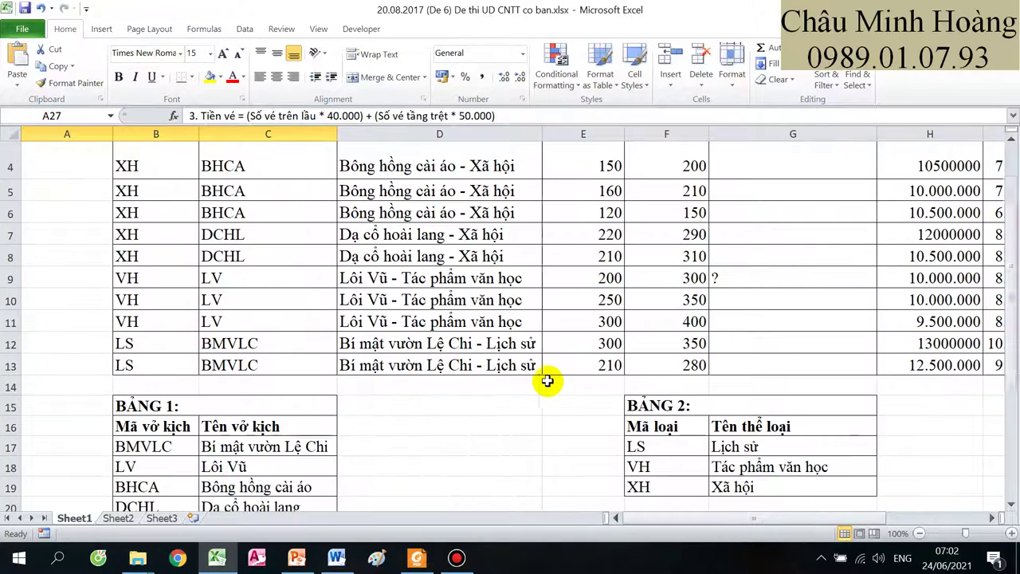
pyautogui.click(610, 250)
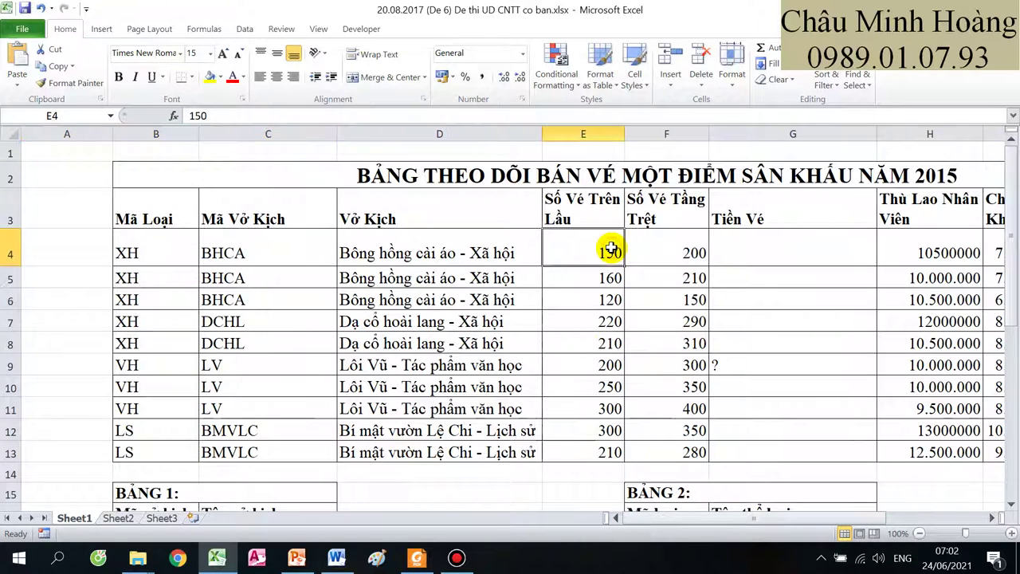
pyautogui.click(773, 263)
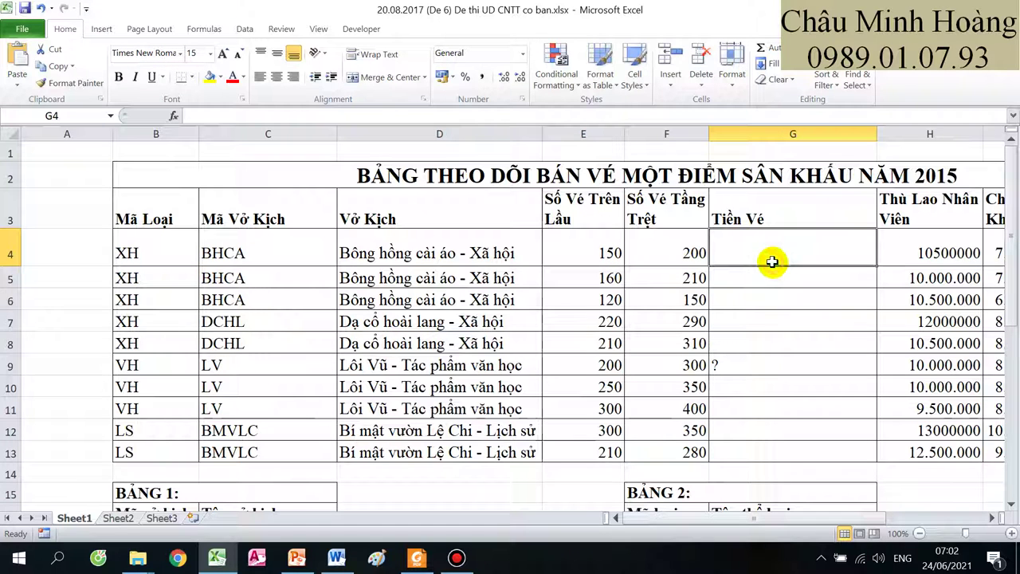
pyautogui.scroll(-5, 772, 263)
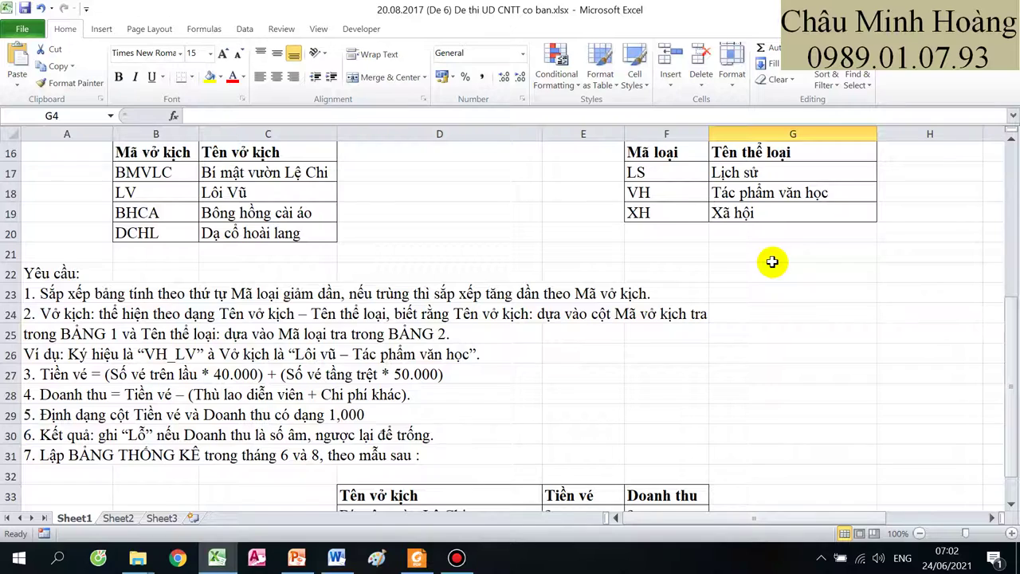
pyautogui.scroll(5, 773, 262)
pyautogui.write('=if')
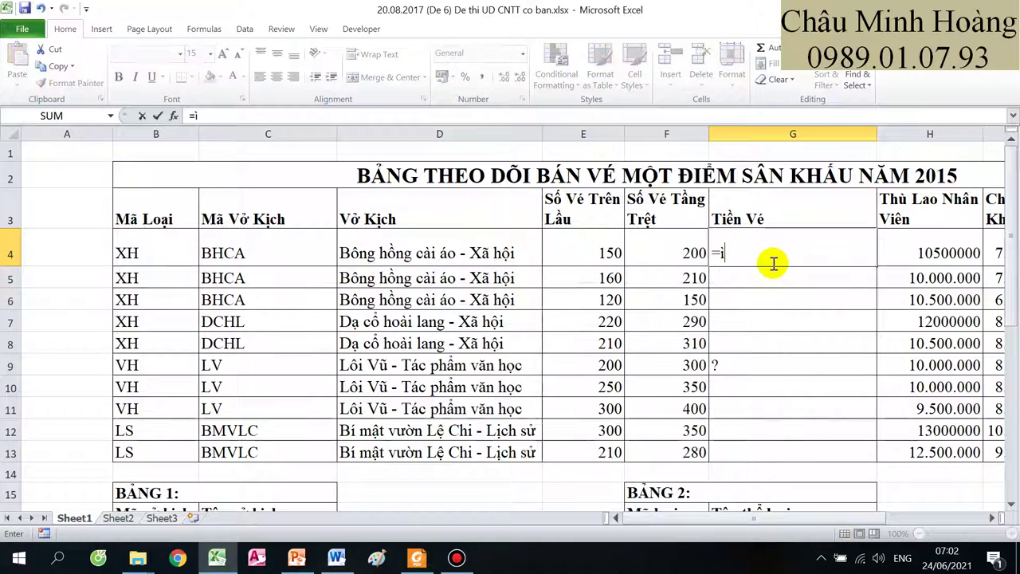
pyautogui.press('Escape')
pyautogui.press('Escape')
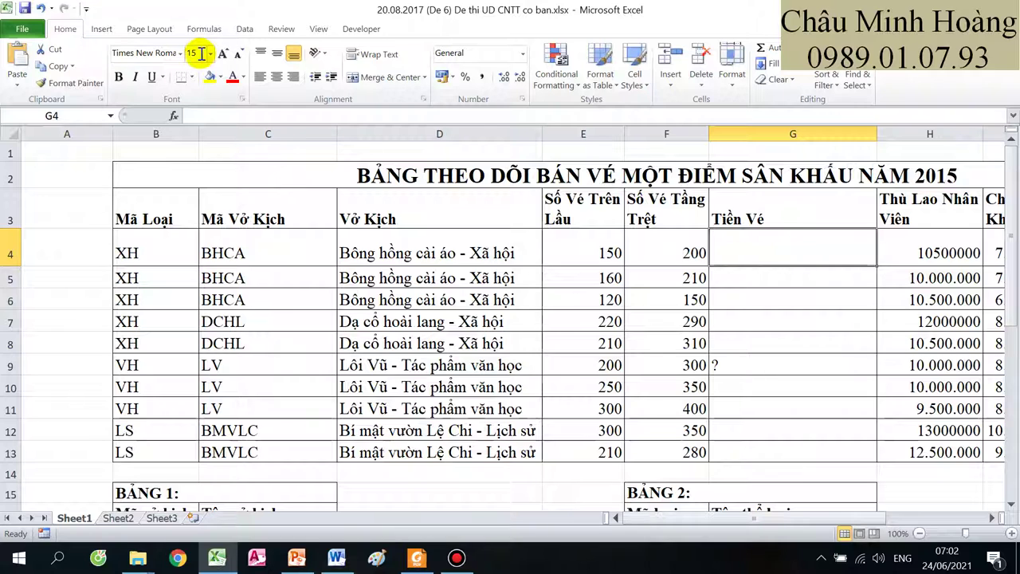
# Step: Set the font size of the Tiền Vé cell G4 to 26 and start a formula in it
pyautogui.click(209, 54)
pyautogui.click(192, 217)
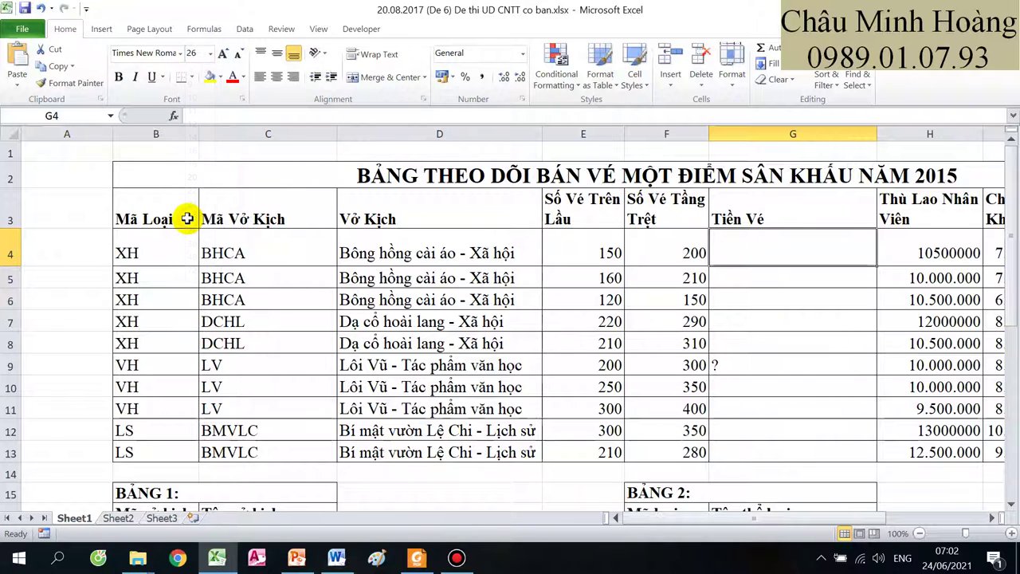
pyautogui.write('=if(')
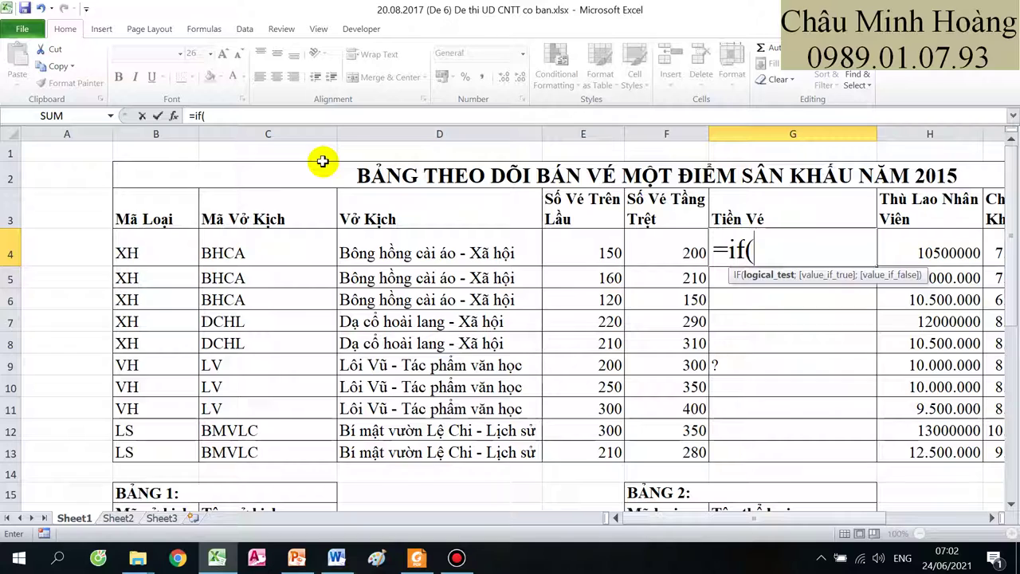
pyautogui.press('BackSpace')
pyautogui.press('BackSpace')
pyautogui.press('BackSpace')
# Step: Check requirement 3 and build the first term of G4's formula as (E4*40000)
pyautogui.scroll(-5, 322, 161)
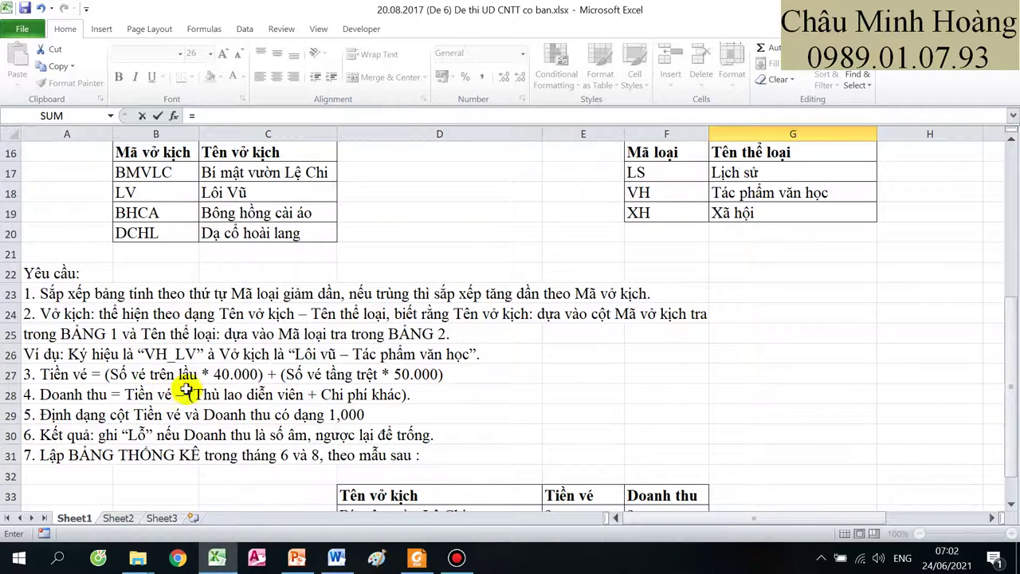
pyautogui.scroll(5, 185, 390)
pyautogui.click(607, 248)
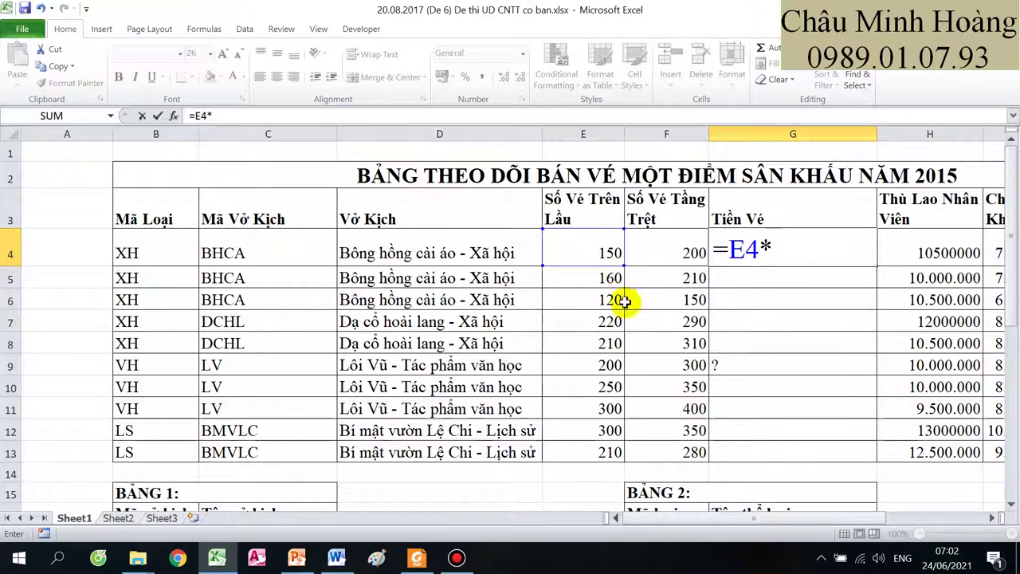
pyautogui.scroll(-3, 620, 296)
pyautogui.scroll(3, 338, 476)
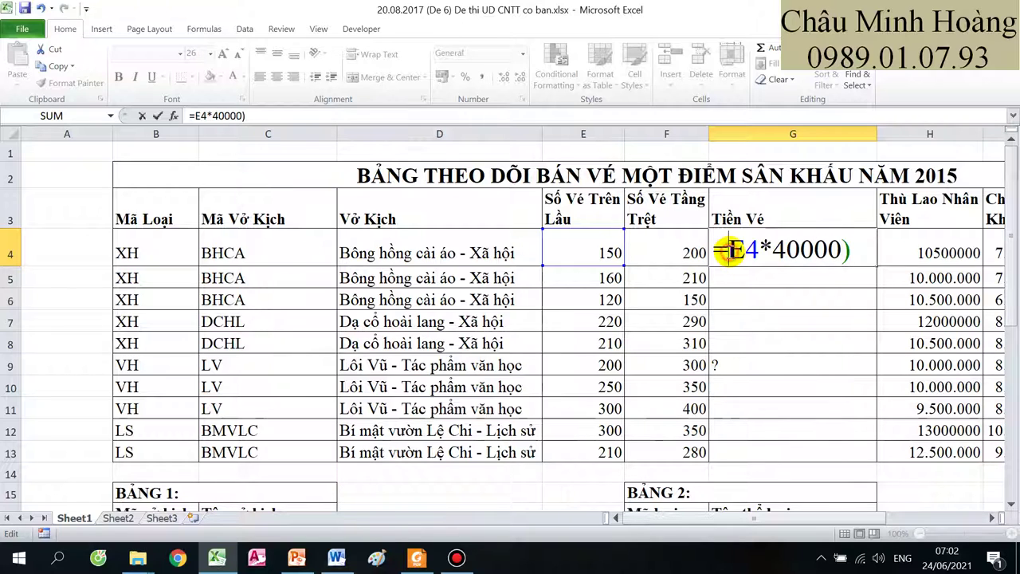
pyautogui.click(731, 261)
pyautogui.write('(')
pyautogui.click(873, 259)
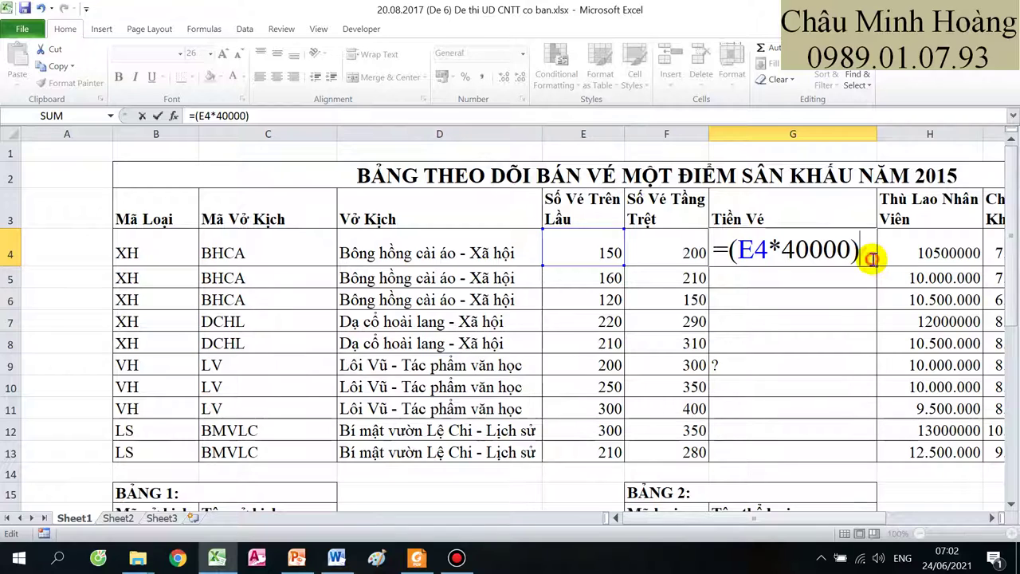
# Step: Add the term +(F4*50000) to G4's formula and enter it
pyautogui.write('+(')
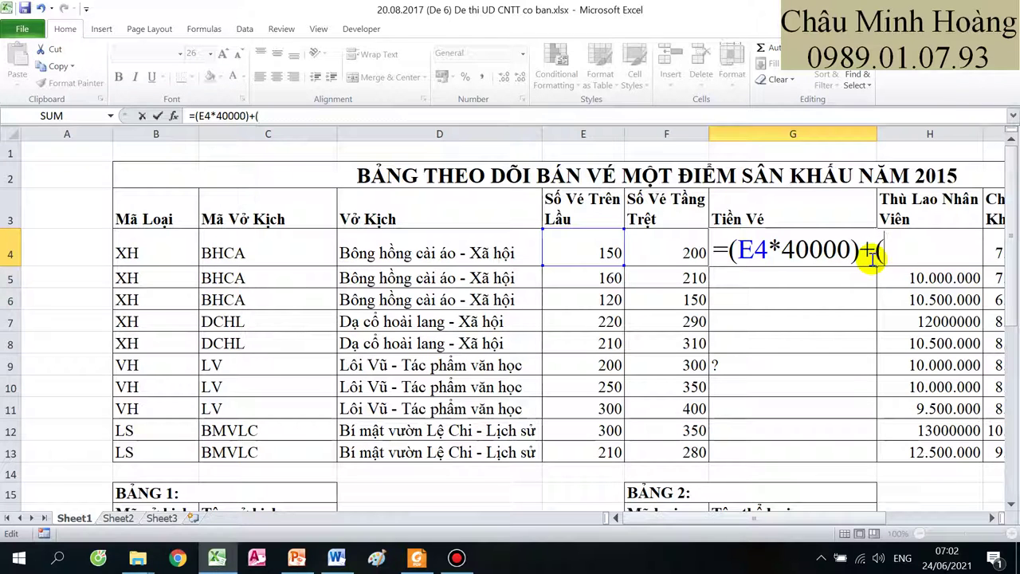
pyautogui.click(664, 240)
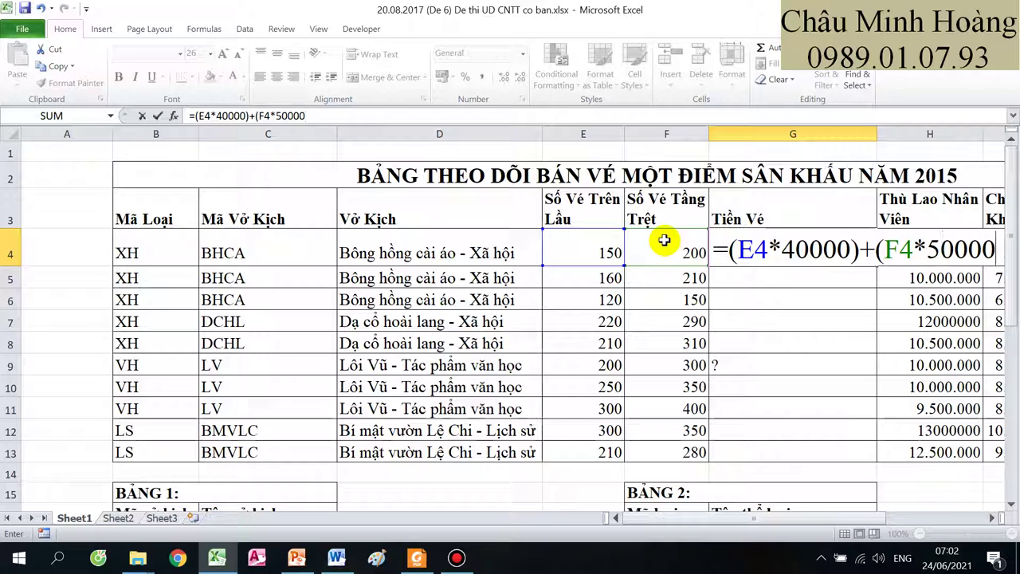
pyautogui.write('*50000)')
pyautogui.press('Return')
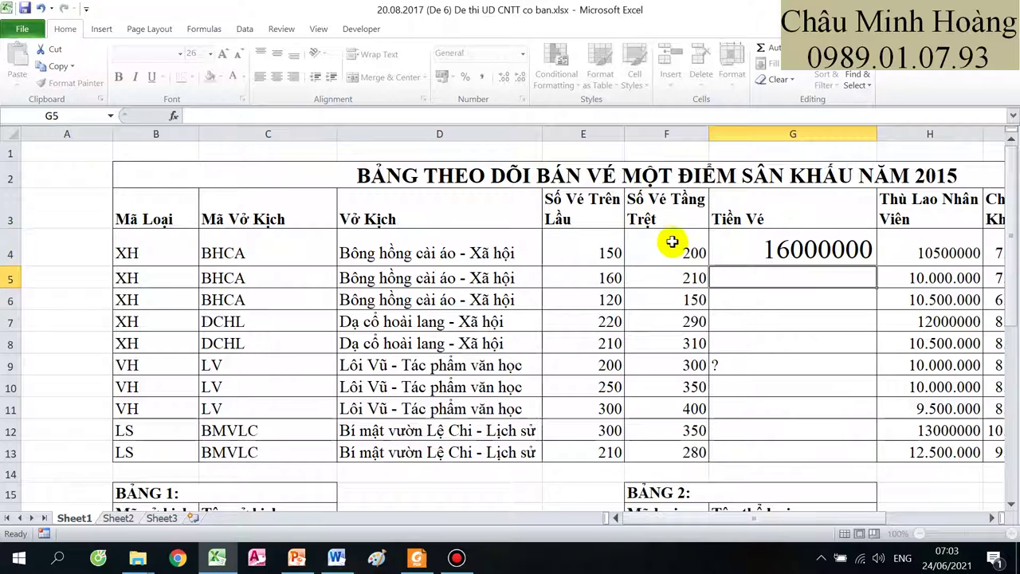
# Step: Recheck the formula in G4 against requirement 3's Tiền vé calculation
pyautogui.click(814, 248)
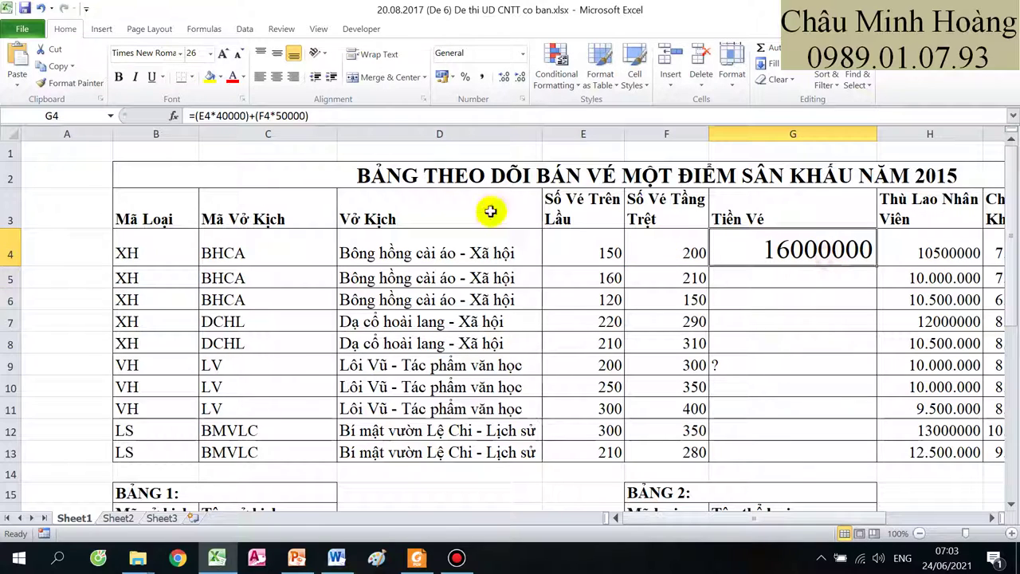
pyautogui.doubleClick(739, 240)
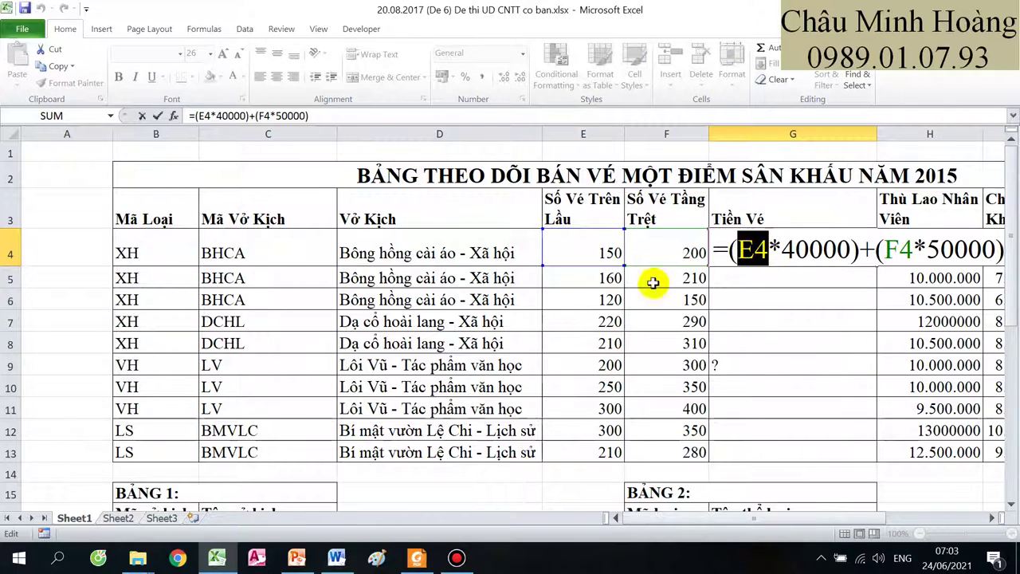
pyautogui.scroll(-3, 418, 338)
pyautogui.scroll(-1, 195, 431)
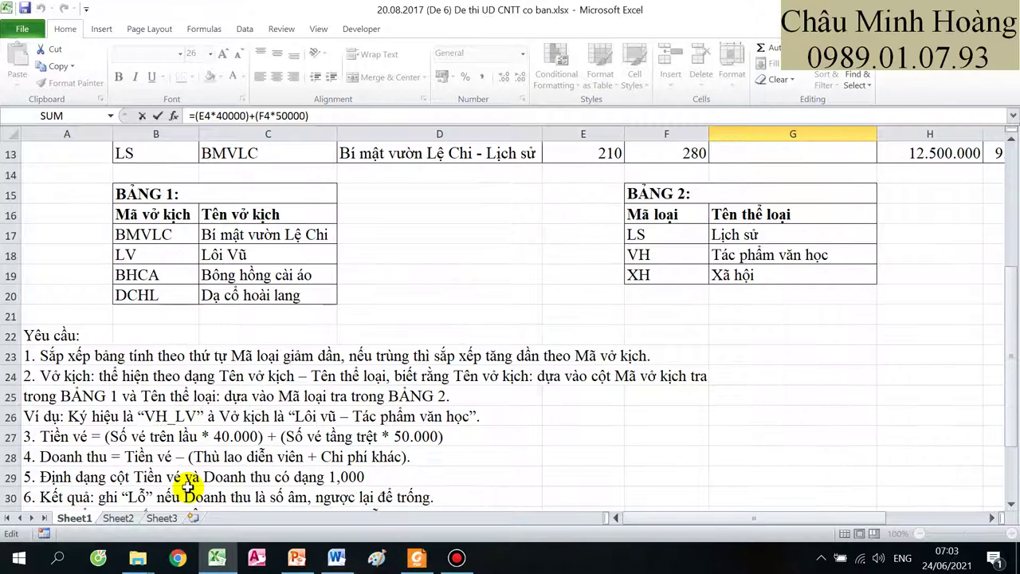
pyautogui.scroll(4, 543, 407)
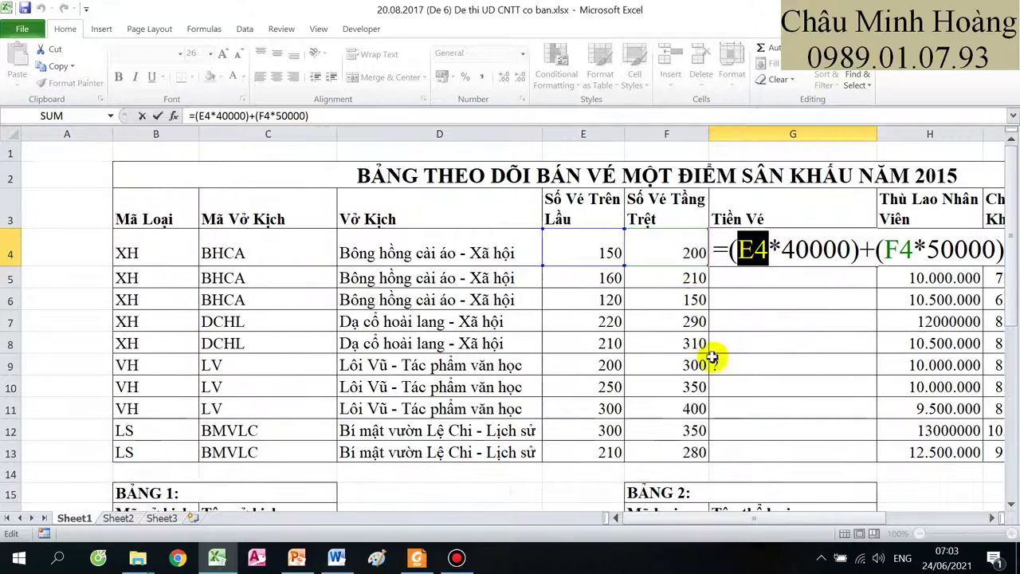
pyautogui.hotkey('ctrl', 'Return')
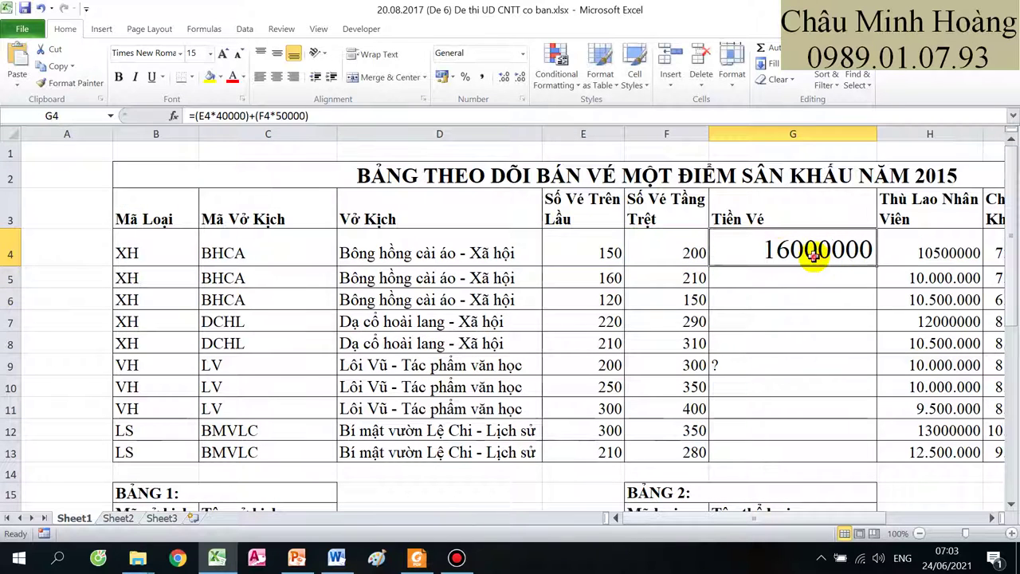
# Step: Set G4's font size to 16 and fill its Tiền Vé formula down through G13
pyautogui.click(209, 53)
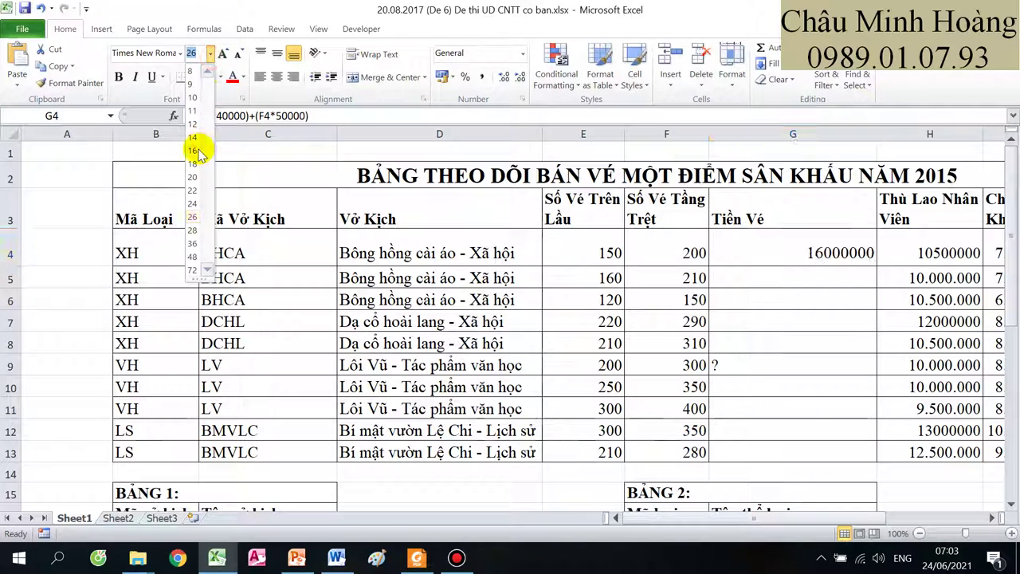
pyautogui.click(197, 149)
pyautogui.moveTo(874, 267); pyautogui.dragTo(856, 466)
# Step: Read requirement 4's Doanh thu calculation and enter =G4-(H4+I4) in the Doanh Thu cell J4
pyautogui.scroll(-4, 661, 330)
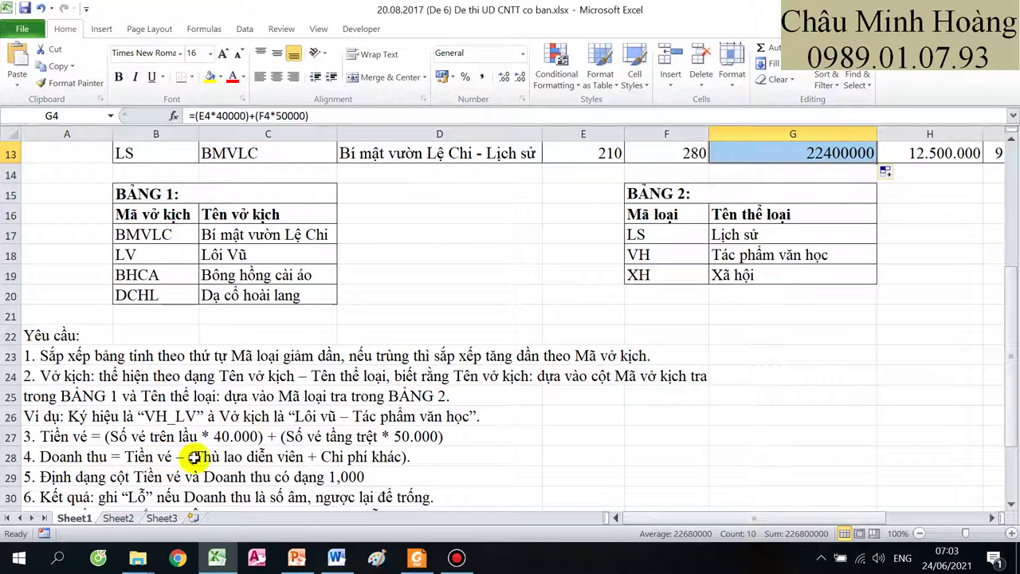
pyautogui.click(386, 460)
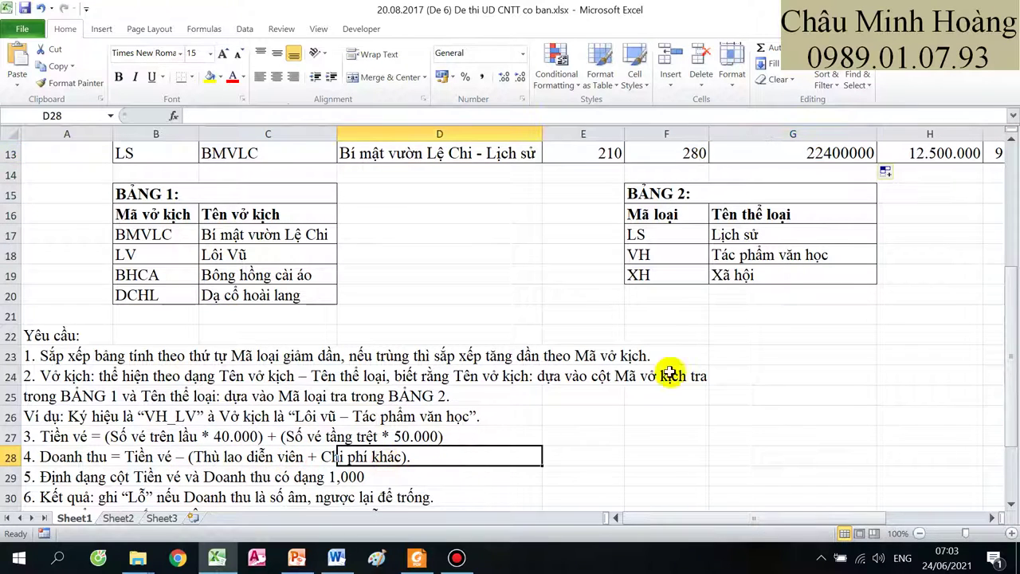
pyautogui.moveTo(672, 374); pyautogui.dragTo(884, 303)
pyautogui.scroll(4, 832, 194)
pyautogui.click(774, 238)
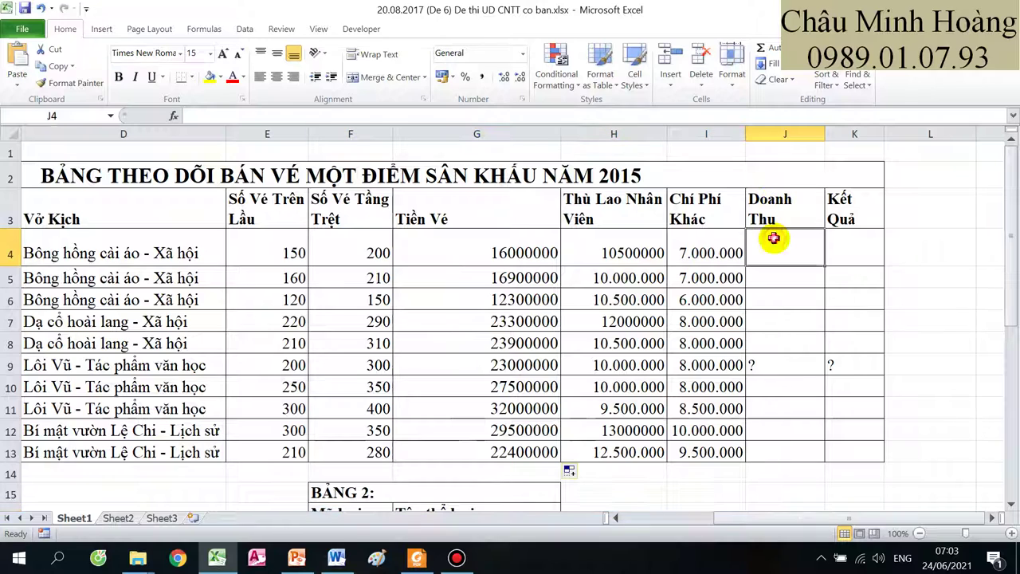
pyautogui.write('=')
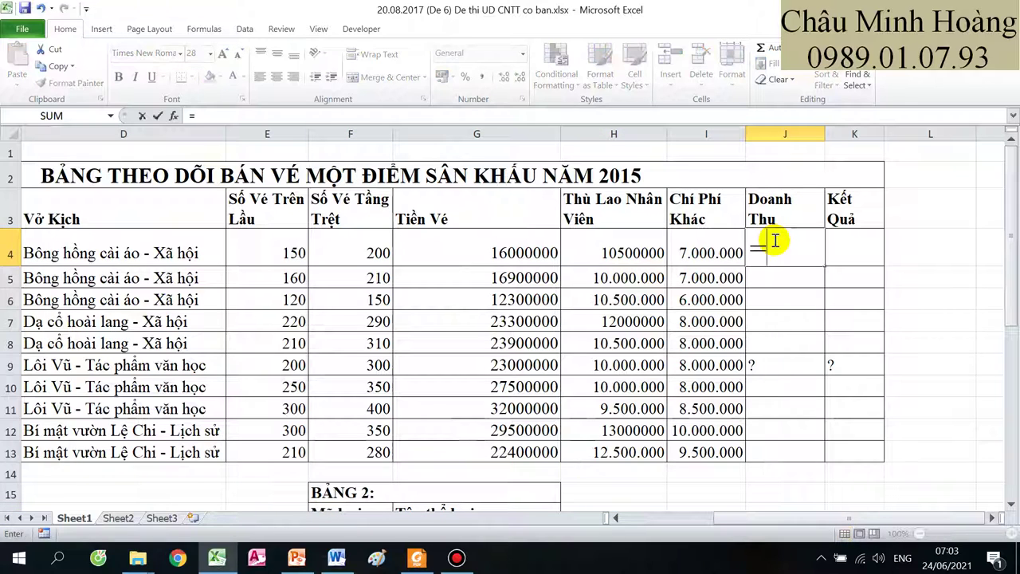
pyautogui.click(494, 236)
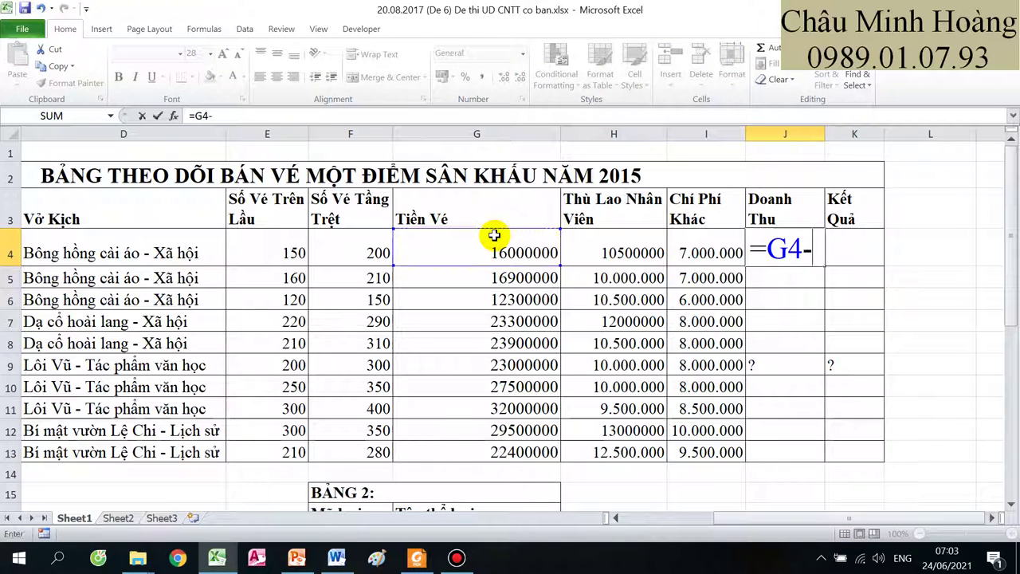
pyautogui.write('-(')
pyautogui.click(605, 250)
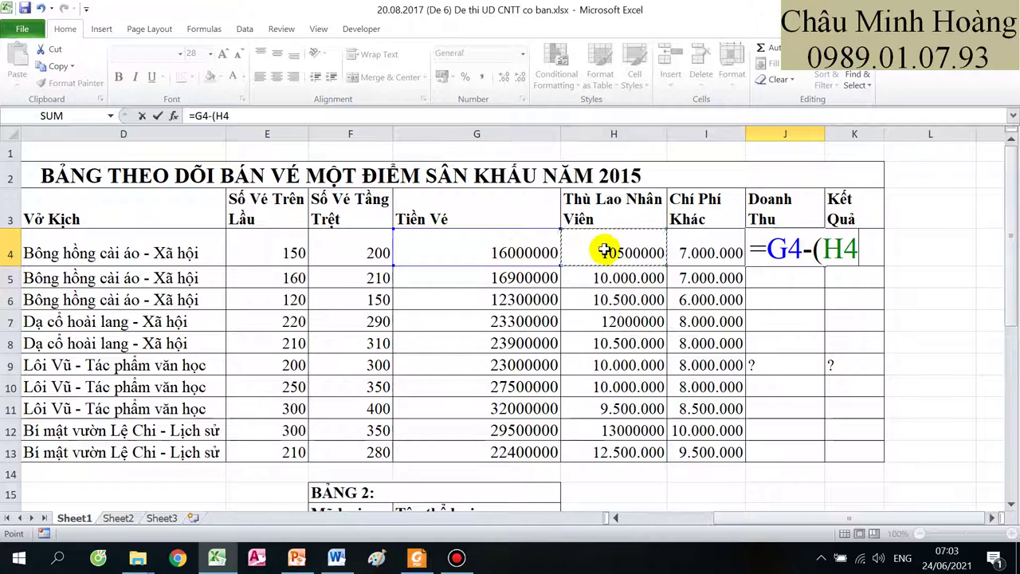
pyautogui.click(697, 251)
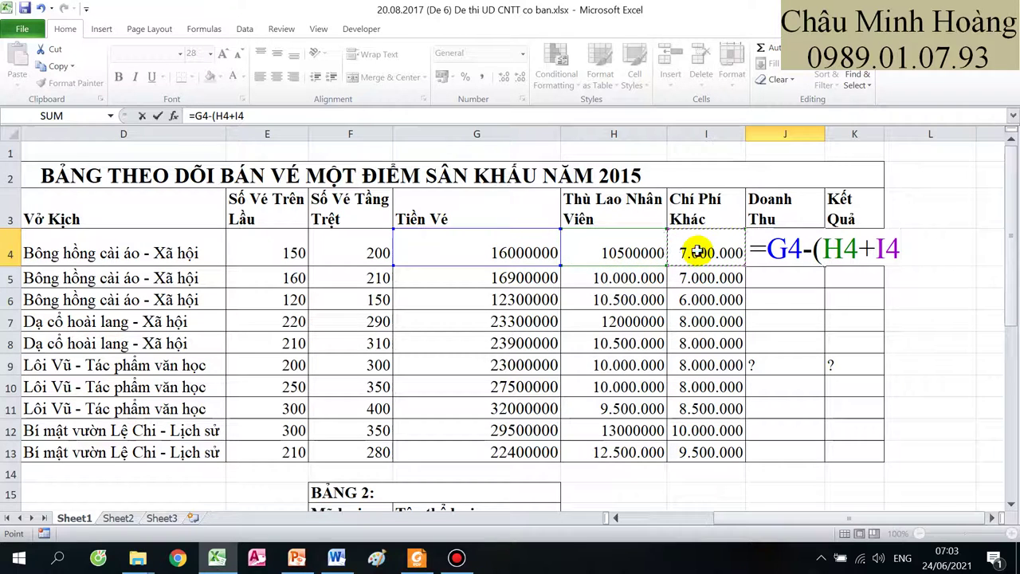
pyautogui.press('Return')
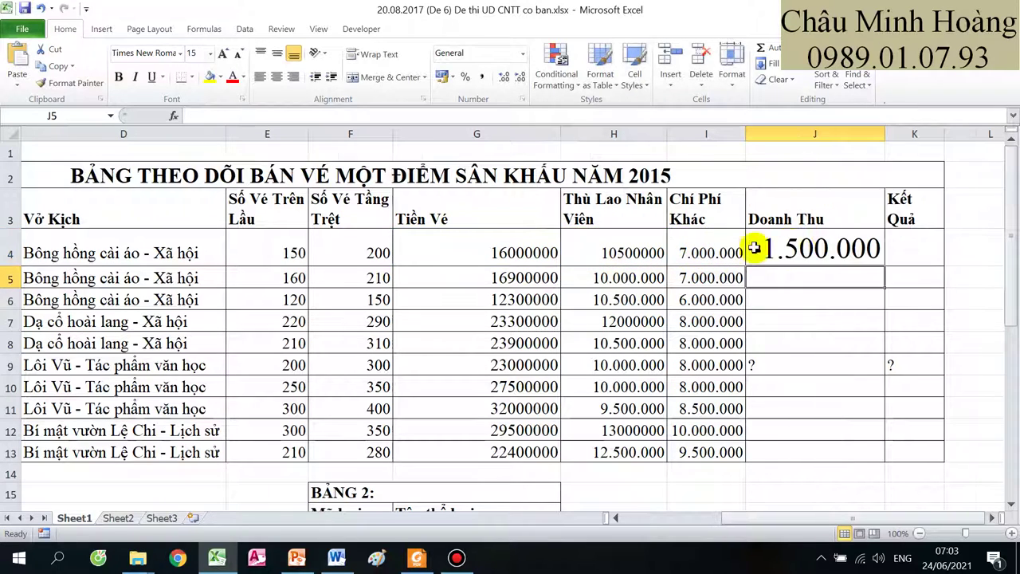
# Step: Set J4's font size to 16 and fill its Doanh Thu formula down through J13
pyautogui.click(834, 250)
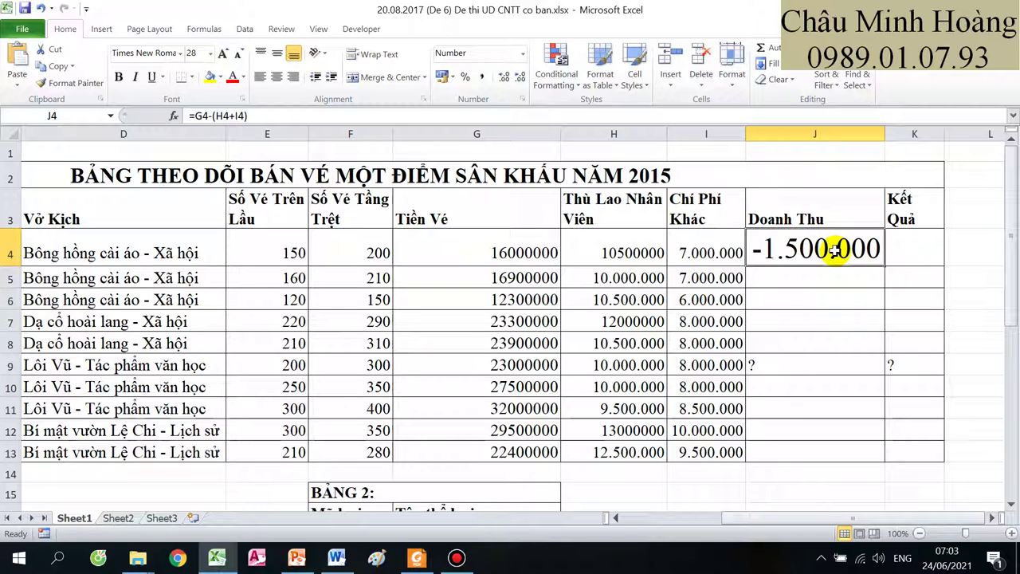
pyautogui.click(209, 52)
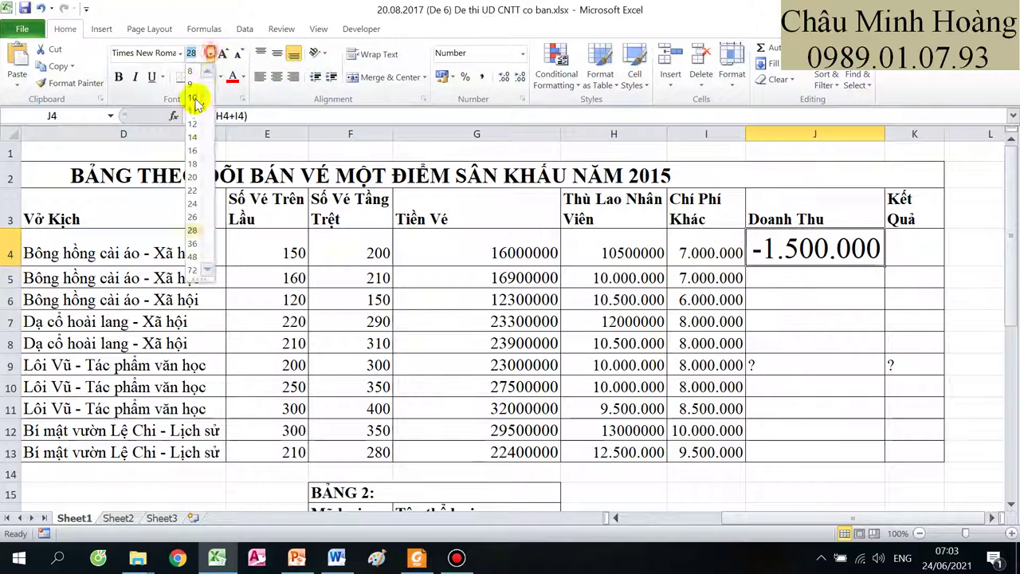
pyautogui.click(192, 150)
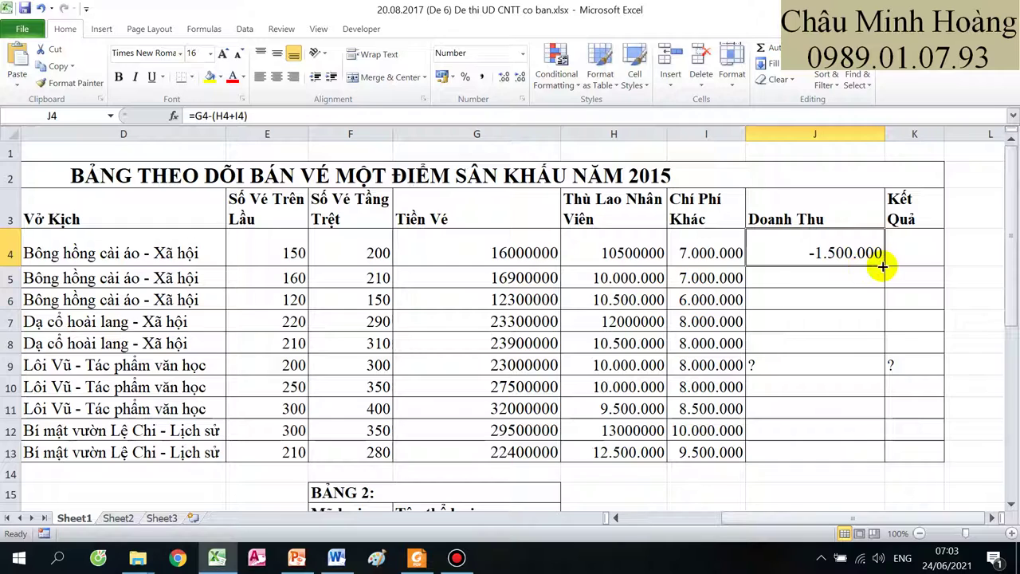
pyautogui.moveTo(883, 266); pyautogui.dragTo(854, 462)
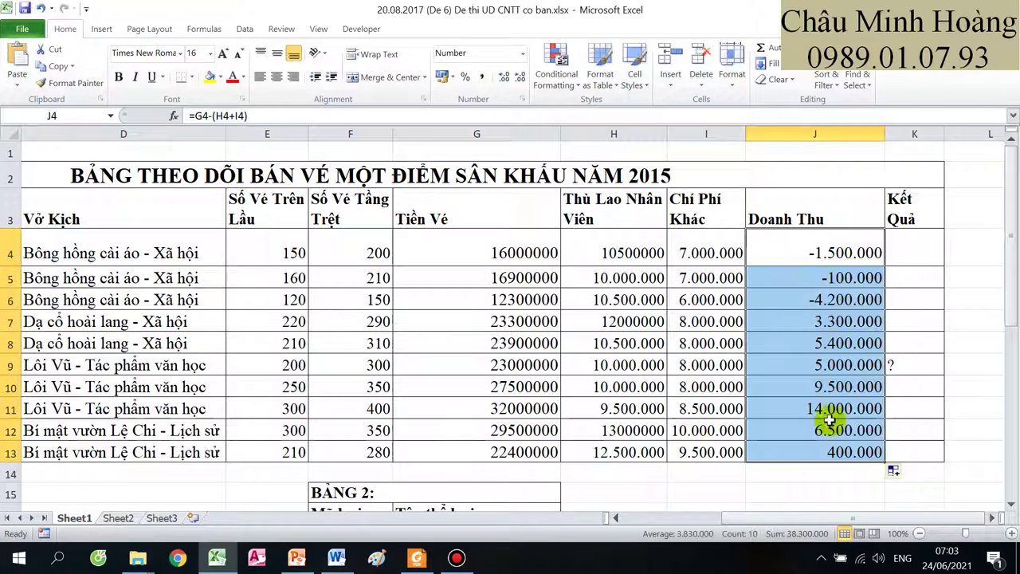
# Step: Read requirement 5's 1,000 format for Tiền vé and Doanh thu and select the cells G4:J13
pyautogui.scroll(-5, 441, 367)
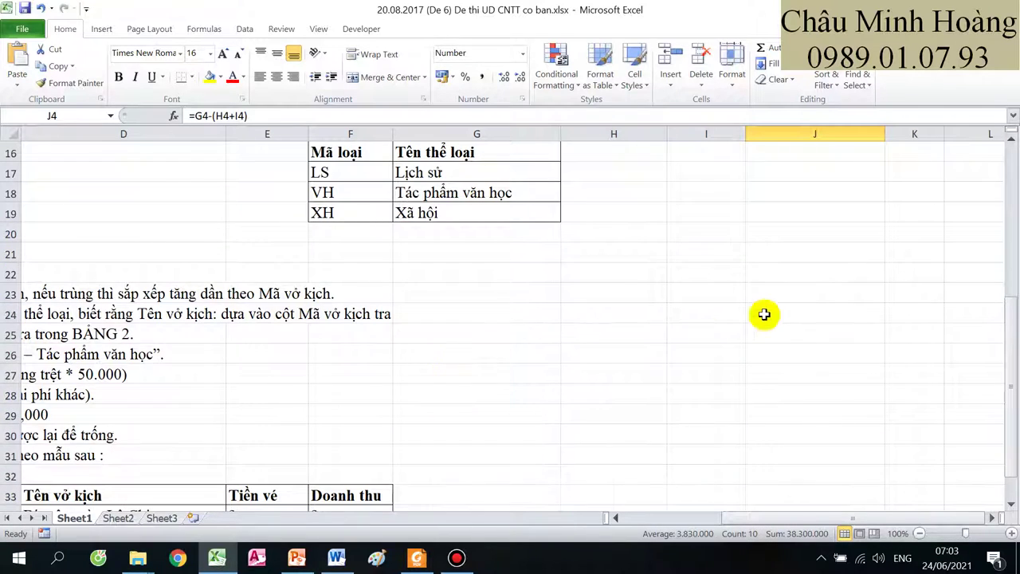
pyautogui.scroll(5, 763, 314)
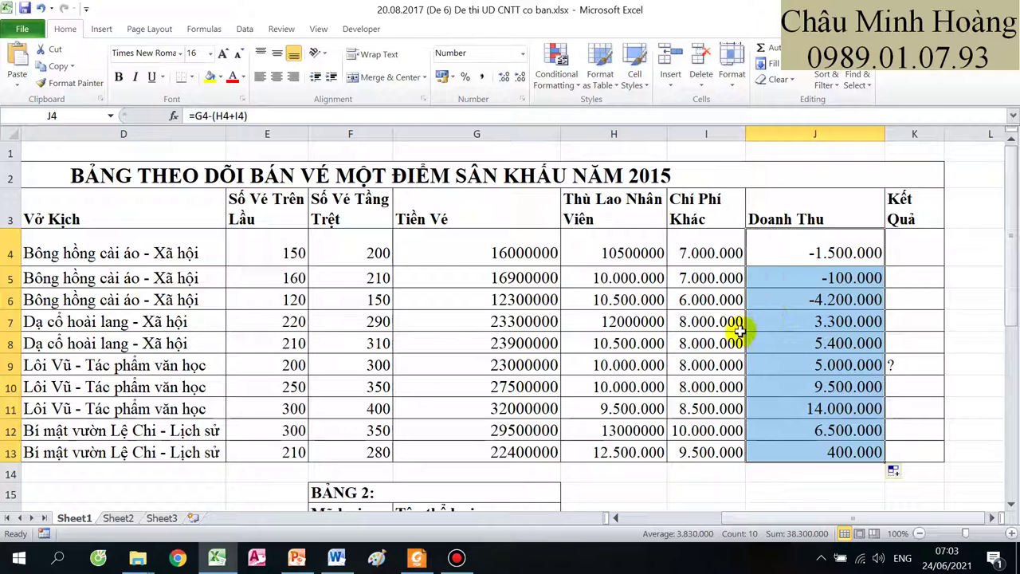
pyautogui.moveTo(715, 410); pyautogui.dragTo(8, 452)
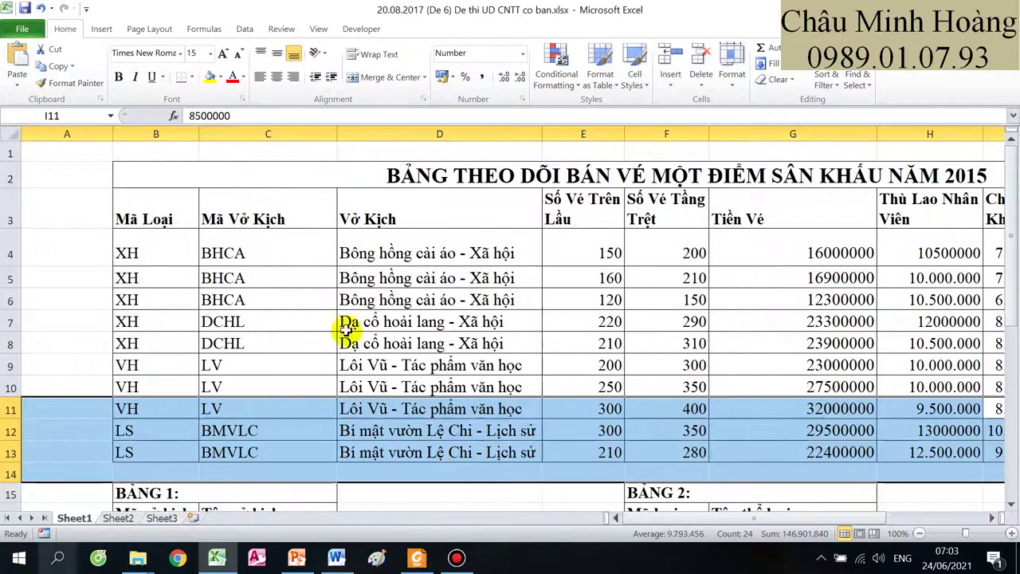
pyautogui.scroll(-5, 366, 315)
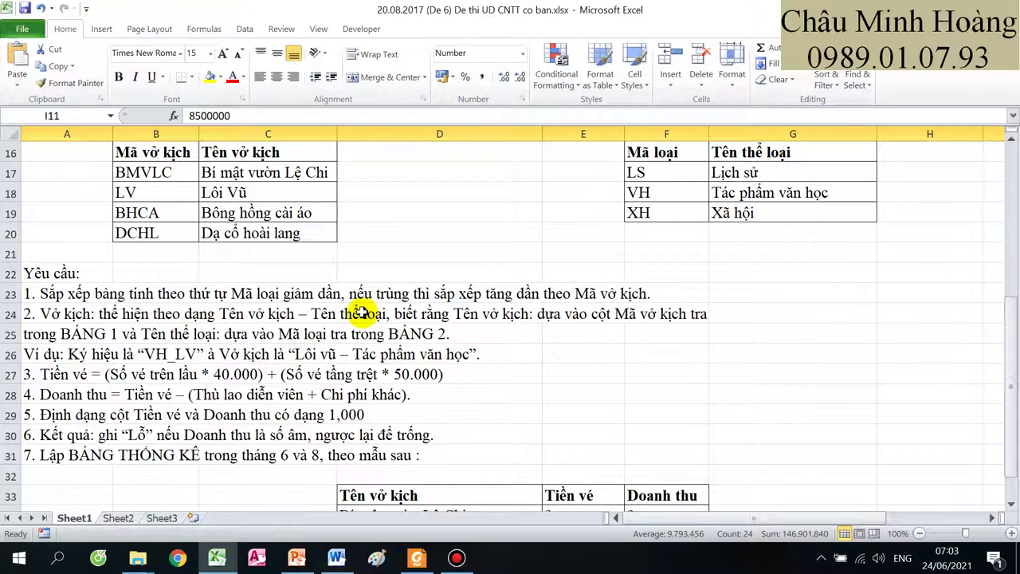
pyautogui.scroll(5, 366, 311)
pyautogui.moveTo(733, 242); pyautogui.dragTo(821, 454)
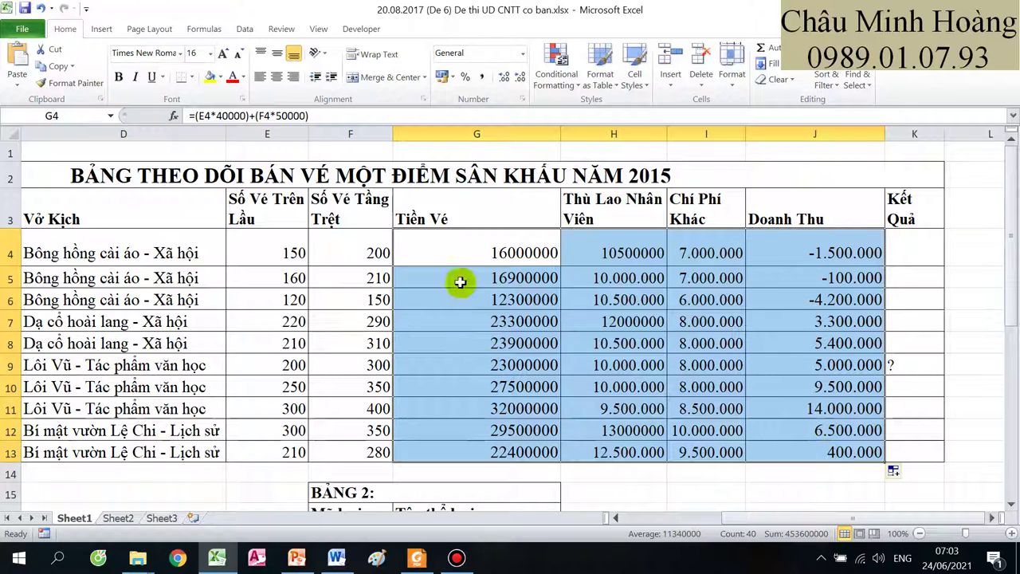
pyautogui.rightClick(572, 305)
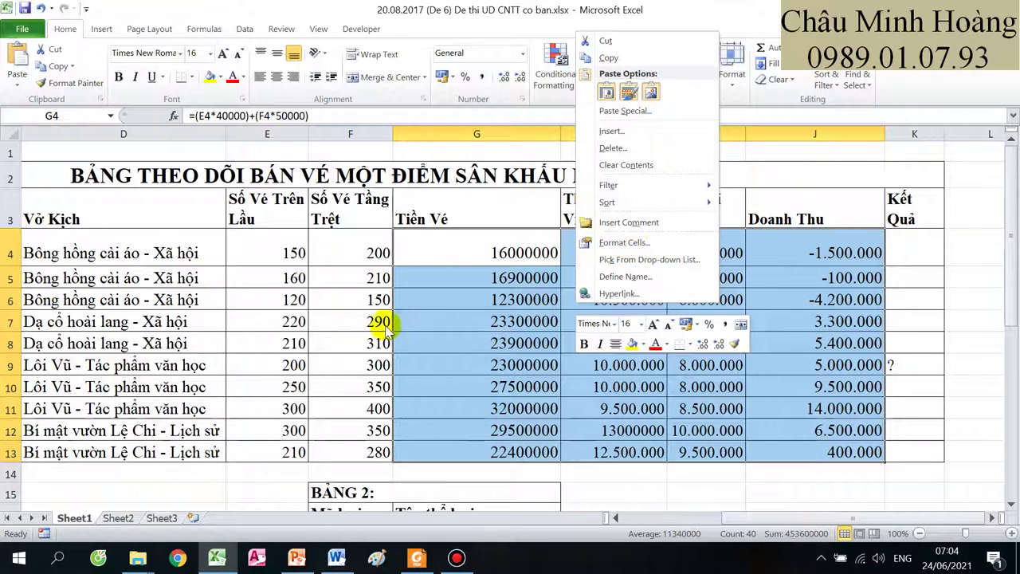
pyautogui.click(770, 486)
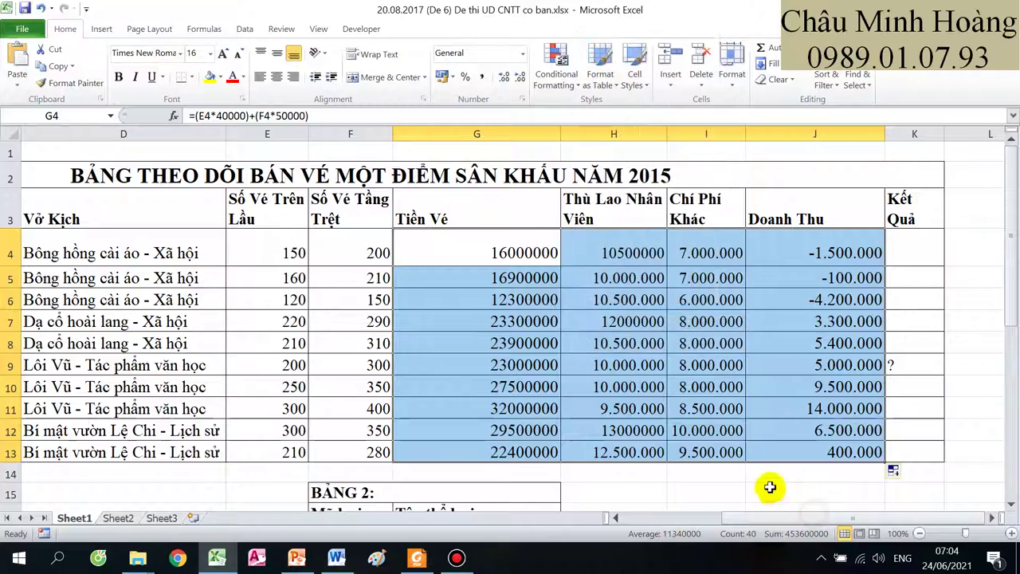
# Step: Recheck requirement 5 and format G4:J13 as Number with the 1000 separator and 0 decimal places
pyautogui.moveTo(770, 485); pyautogui.dragTo(88, 430)
pyautogui.scroll(-5, 159, 439)
pyautogui.moveTo(221, 444); pyautogui.dragTo(96, 514)
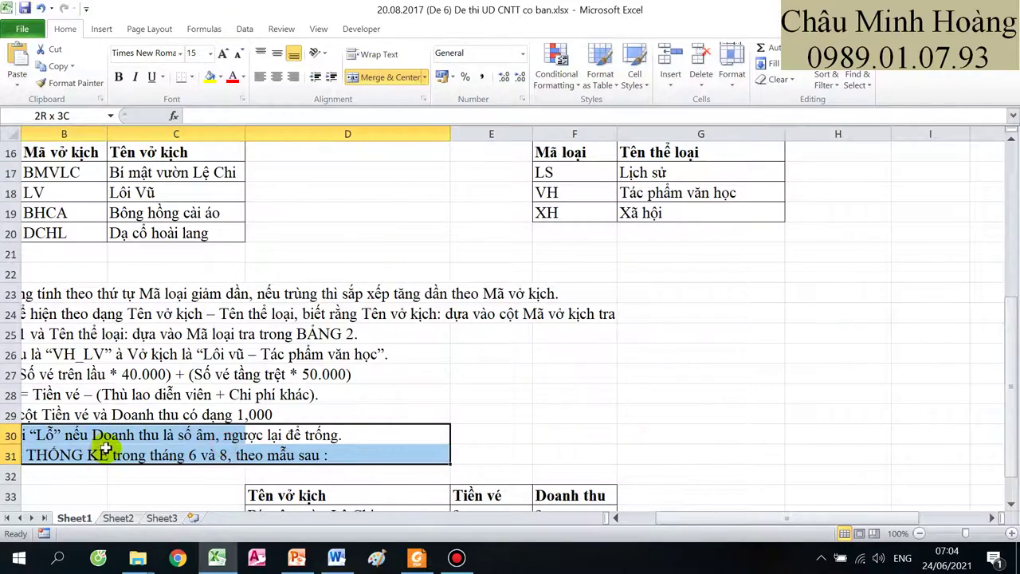
pyautogui.scroll(3, 643, 393)
pyautogui.scroll(2, 643, 394)
pyautogui.moveTo(688, 232); pyautogui.dragTo(869, 453)
pyautogui.rightClick(678, 369)
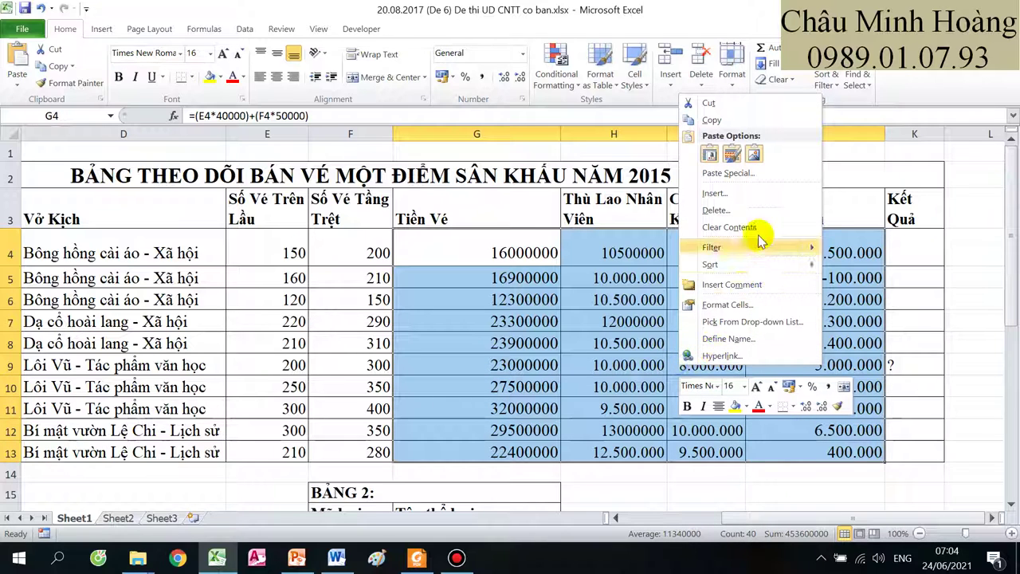
pyautogui.click(739, 305)
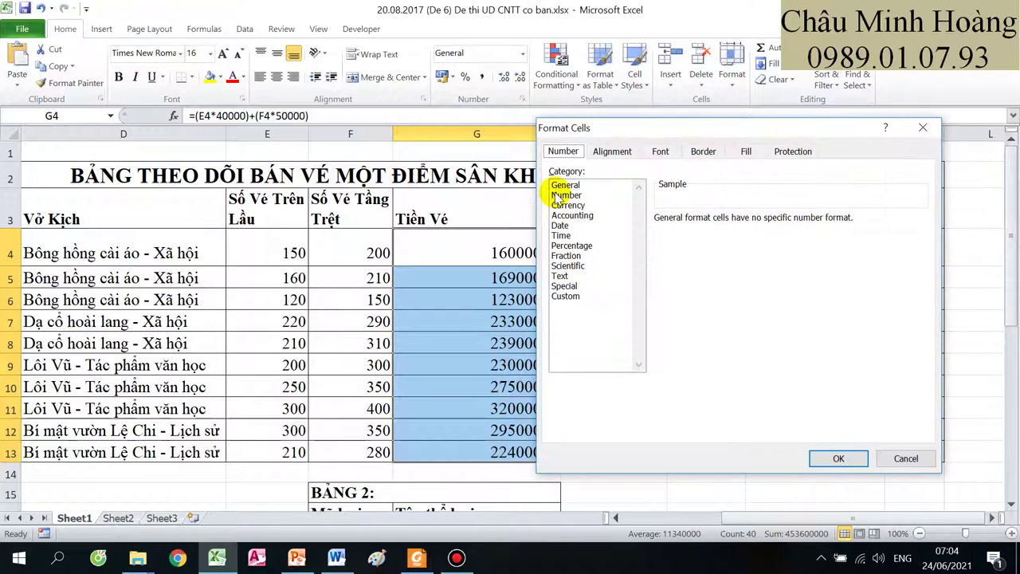
pyautogui.click(594, 195)
pyautogui.click(660, 239)
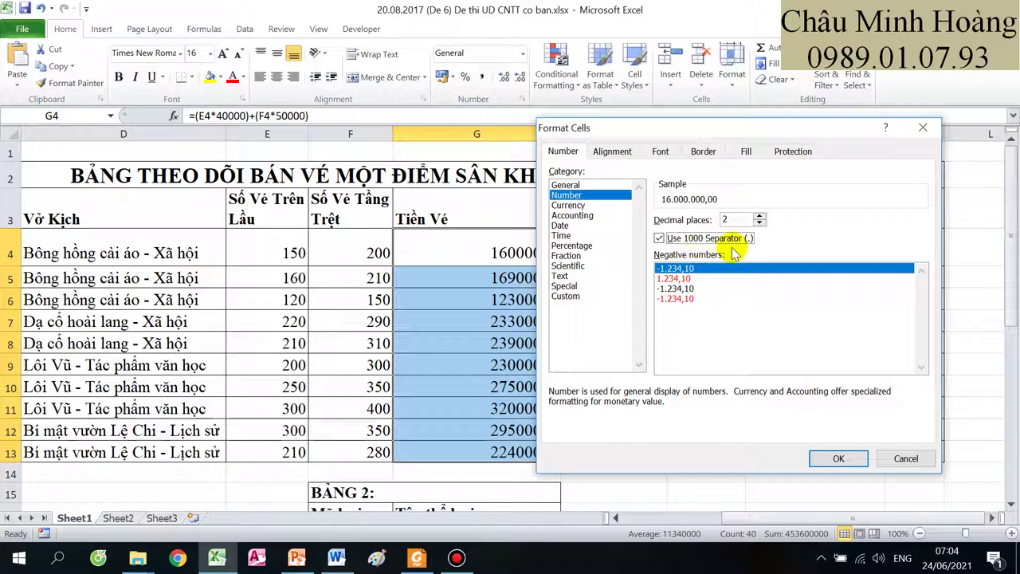
pyautogui.click(761, 224)
pyautogui.click(761, 224)
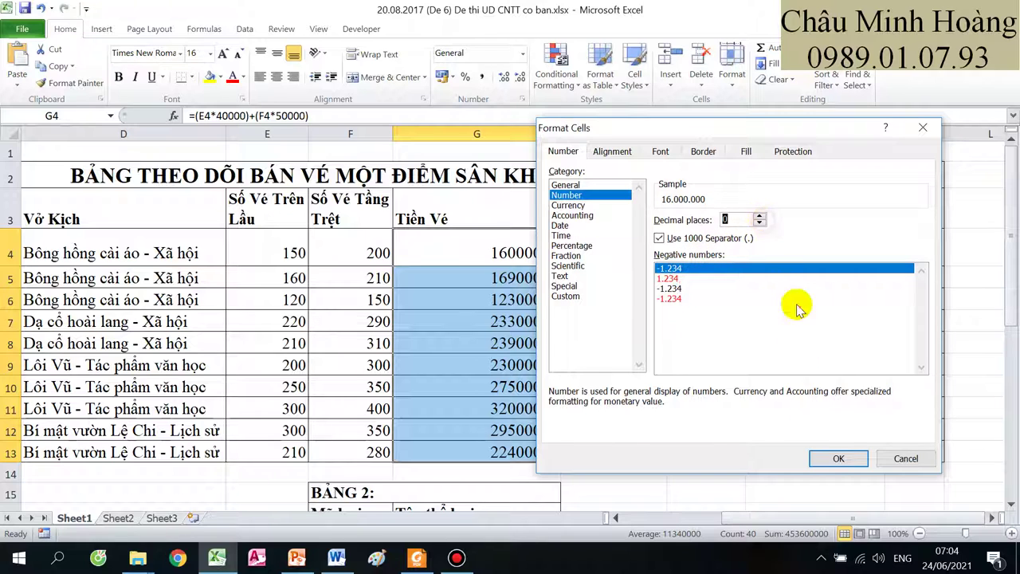
pyautogui.click(838, 458)
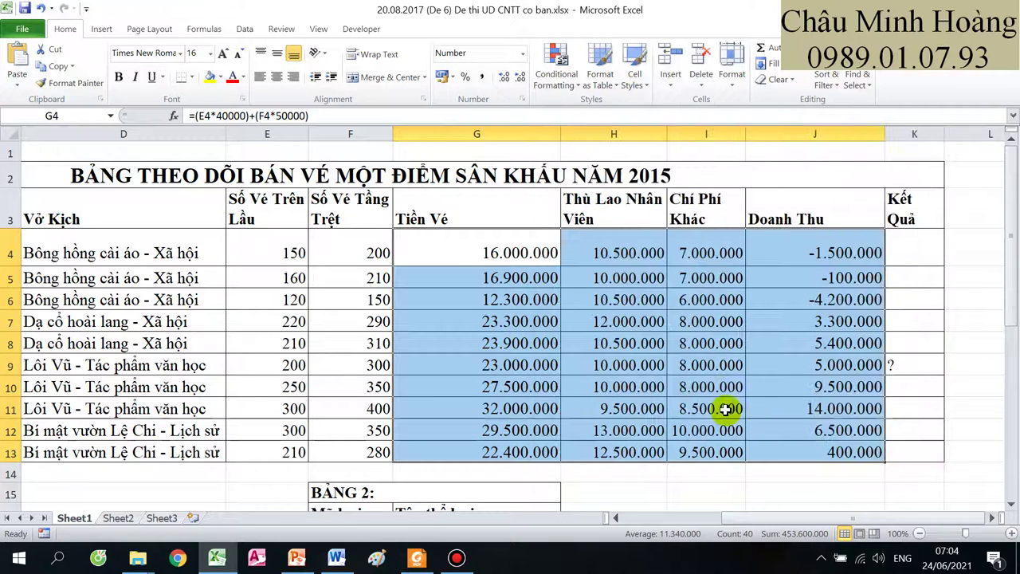
# Step: Read requirement 6's Kết quả rule and enter =IF(J4<0;"Lỗ";"") in the Kết Quả cell K4
pyautogui.scroll(-6, 727, 409)
pyautogui.moveTo(694, 401); pyautogui.dragTo(104, 373)
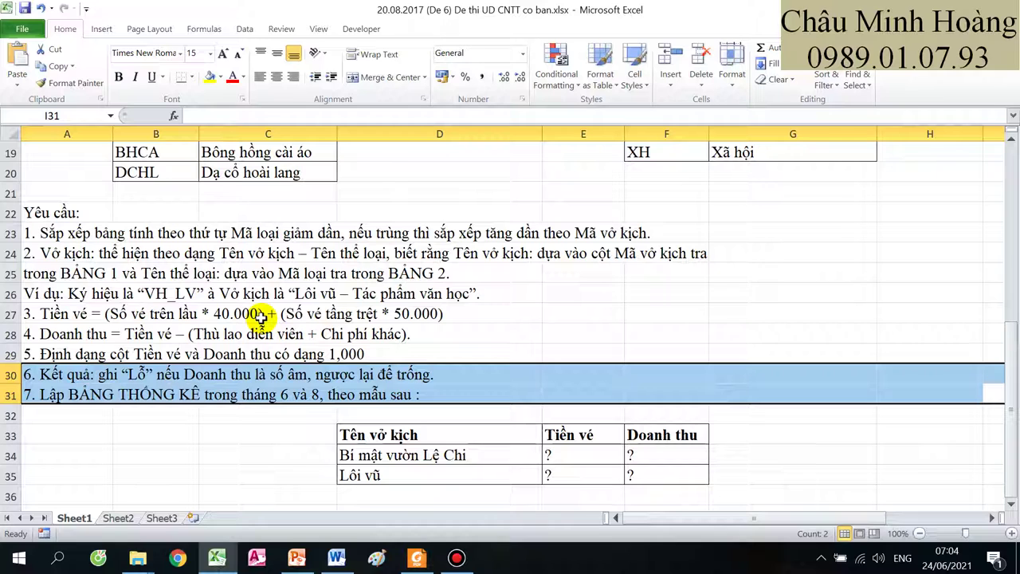
pyautogui.moveTo(583, 317); pyautogui.dragTo(632, 245)
pyautogui.scroll(5, 865, 261)
pyautogui.scroll(2, 865, 262)
pyautogui.write('=if(')
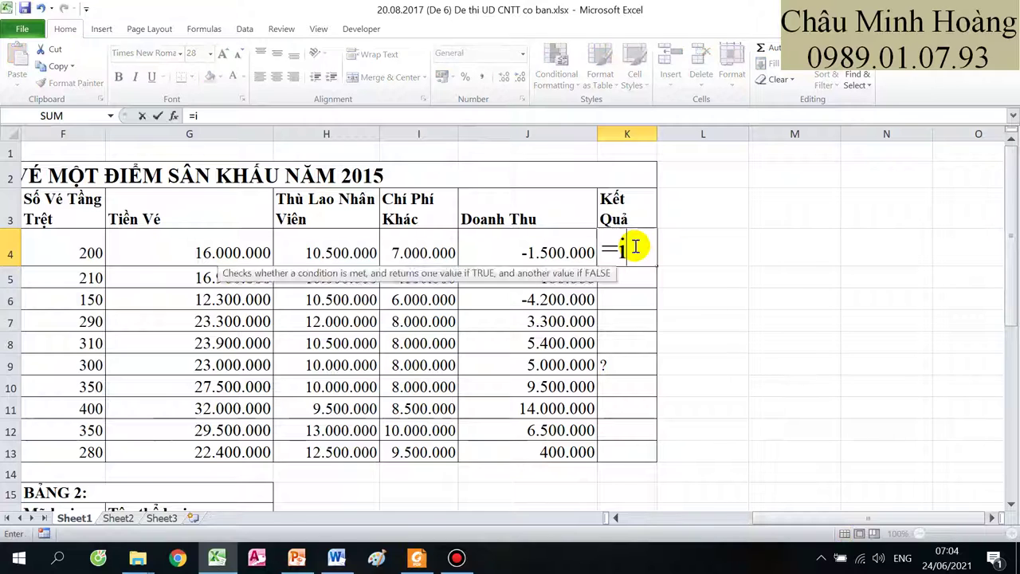
pyautogui.click(550, 251)
pyautogui.write('<0')
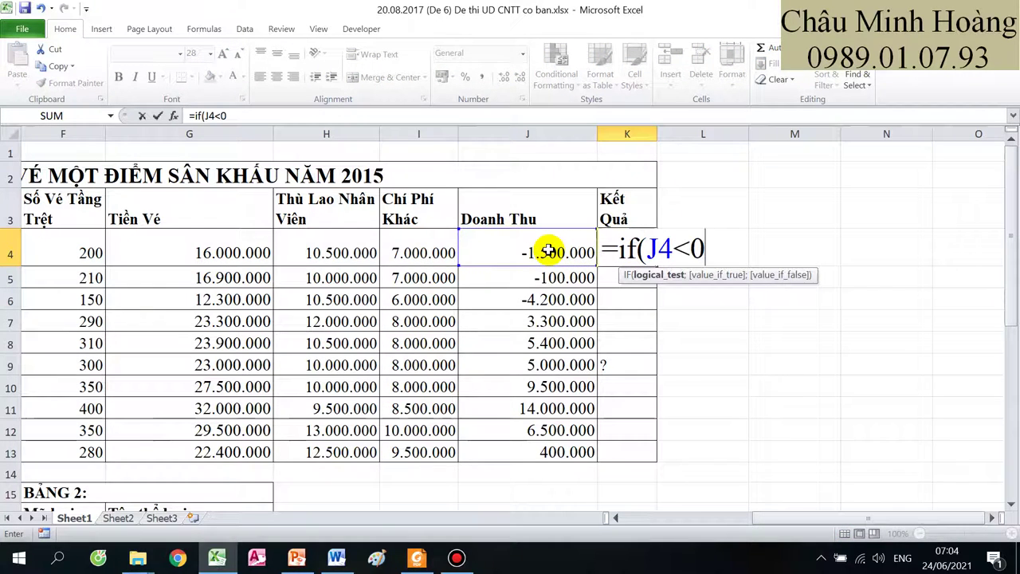
pyautogui.write(';"Lỗ')
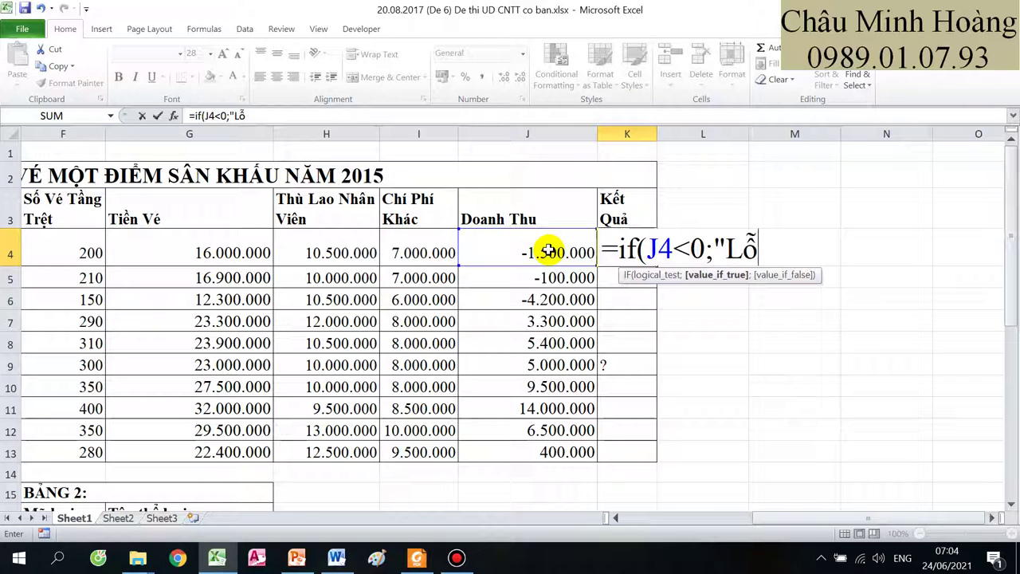
pyautogui.write('";"')
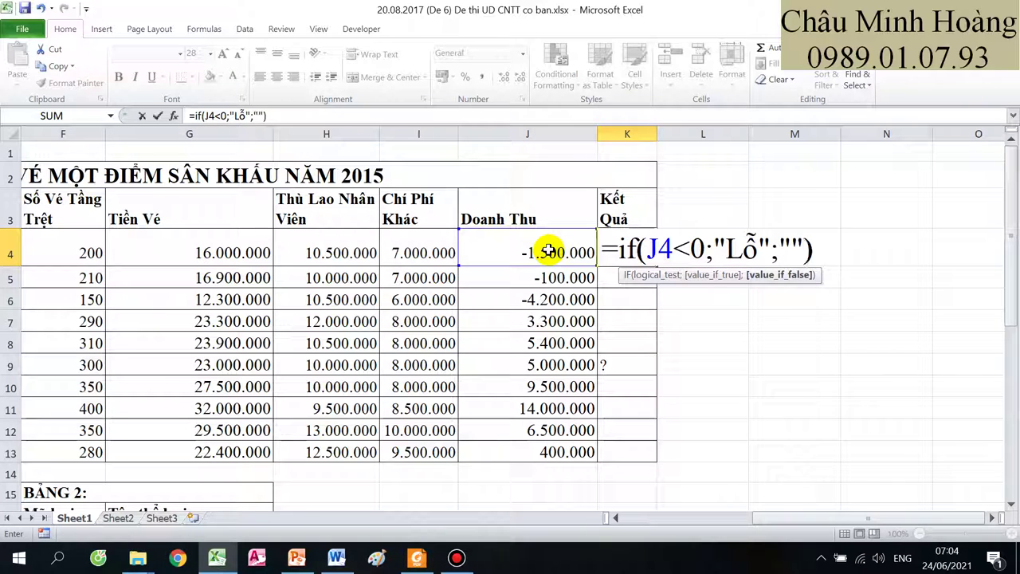
pyautogui.press('Return')
# Step: Review K4's formula, set its font size to 16 and fill it down through K13
pyautogui.click(620, 247)
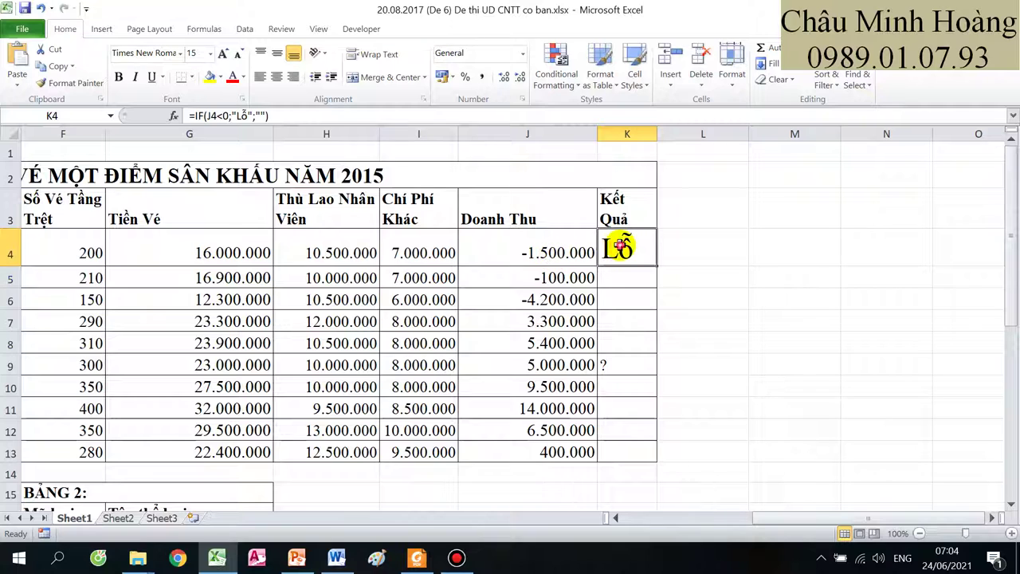
pyautogui.doubleClick(617, 247)
pyautogui.moveTo(666, 250); pyautogui.dragTo(680, 249)
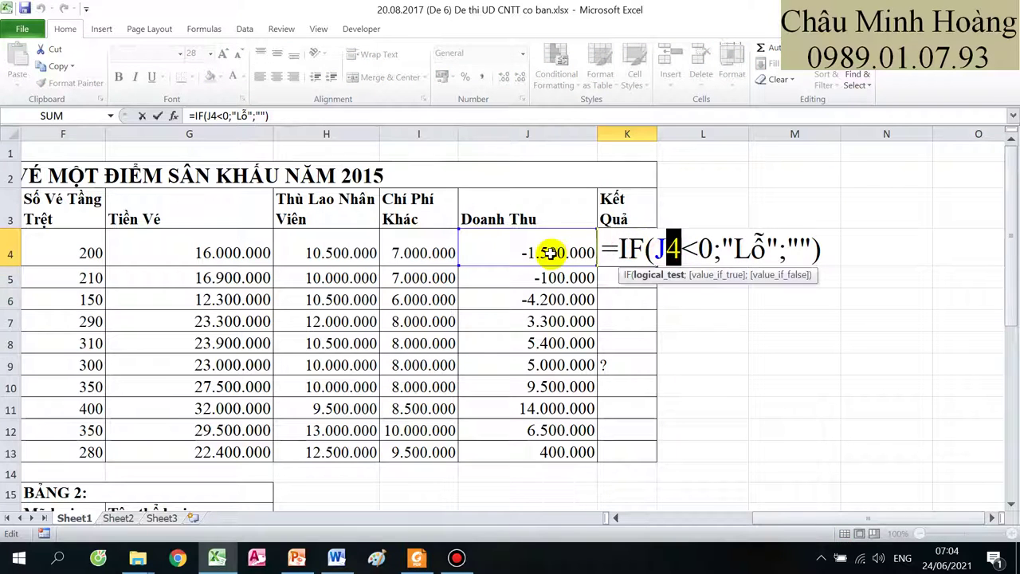
pyautogui.press('Escape')
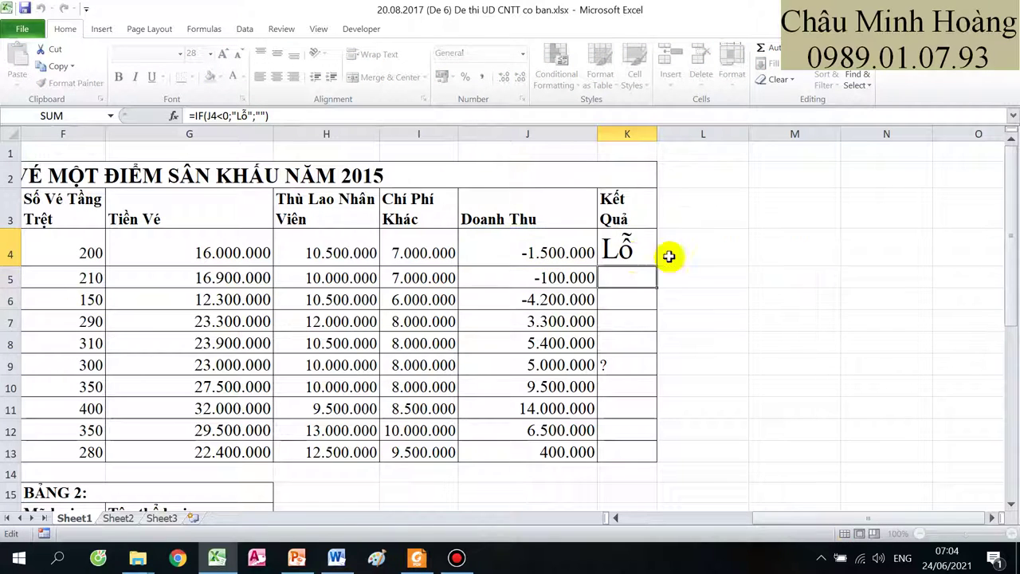
pyautogui.click(210, 53)
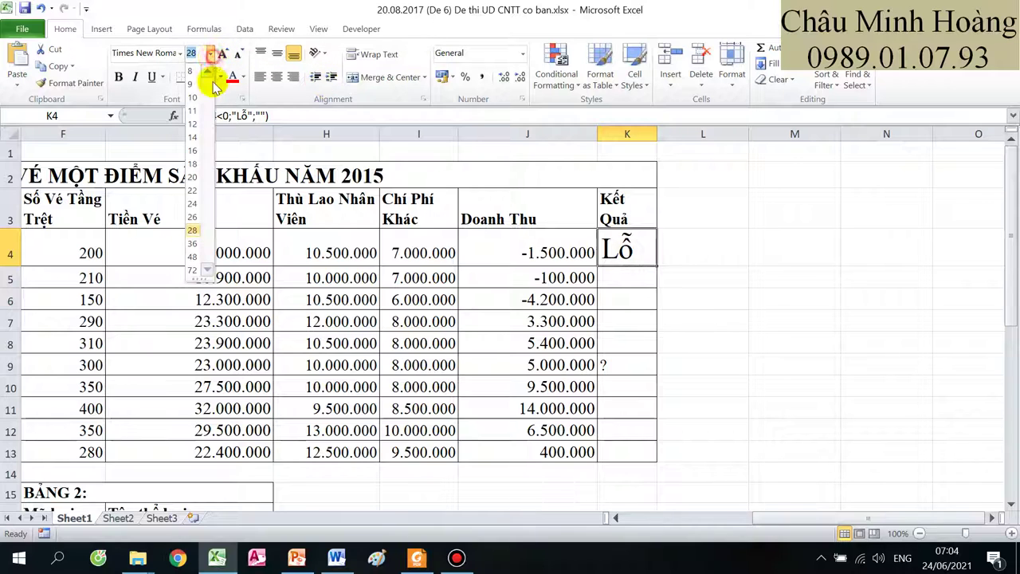
pyautogui.click(194, 150)
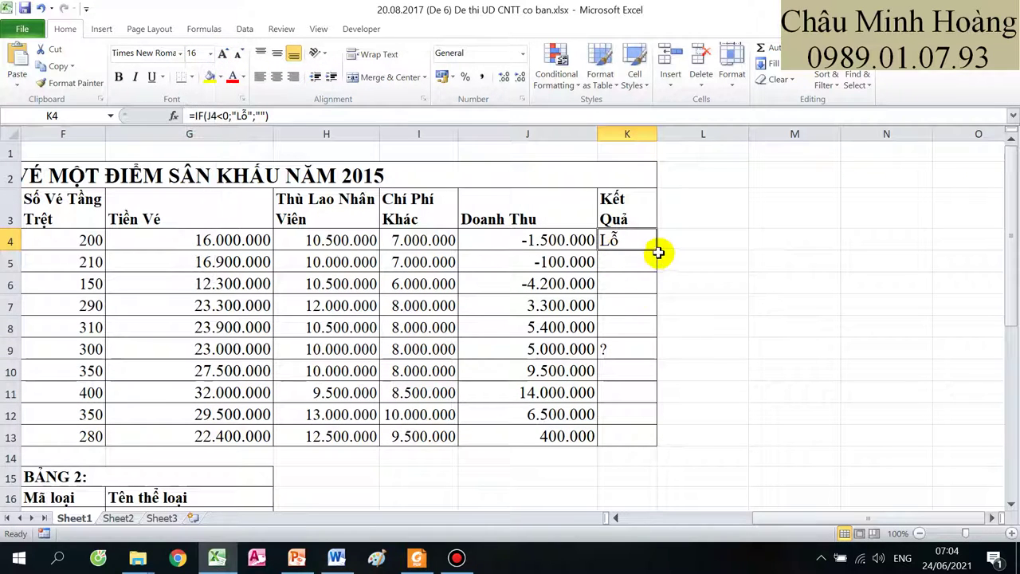
pyautogui.moveTo(655, 248); pyautogui.dragTo(644, 440)
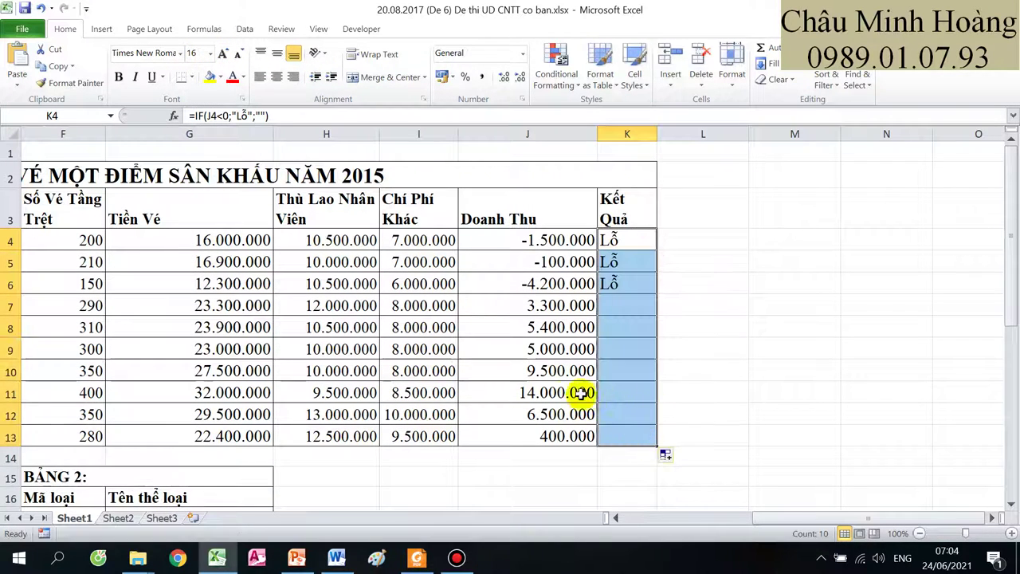
# Step: Check the Doanh Thu and Kết Quả cells, and compare requirement 7's BẢNG THỐNG KÊ instruction with the ticket-sales table
pyautogui.moveTo(529, 242); pyautogui.dragTo(584, 277)
pyautogui.moveTo(715, 412); pyautogui.dragTo(183, 399)
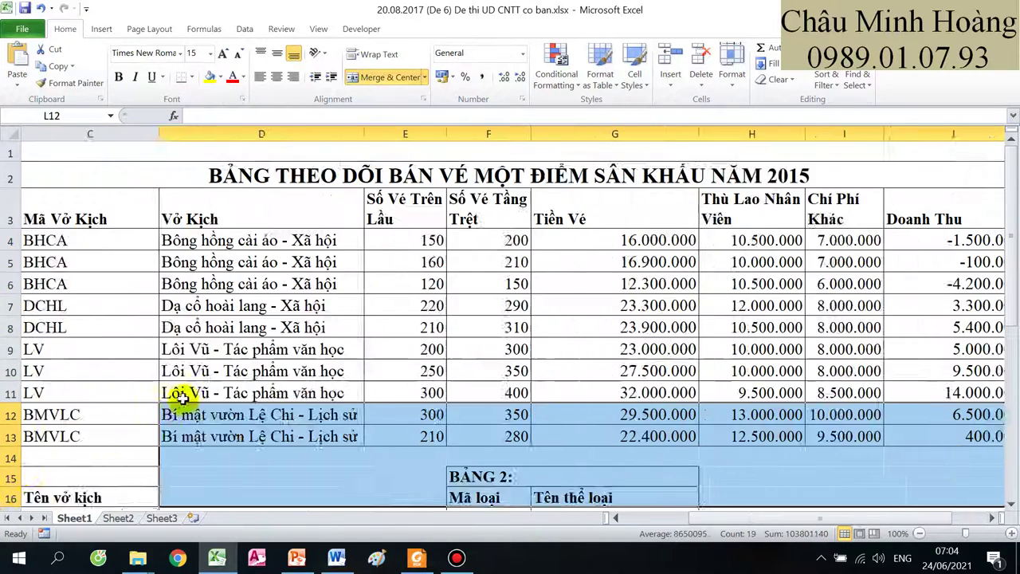
pyautogui.scroll(-6, 438, 369)
pyautogui.moveTo(438, 369); pyautogui.dragTo(28, 413)
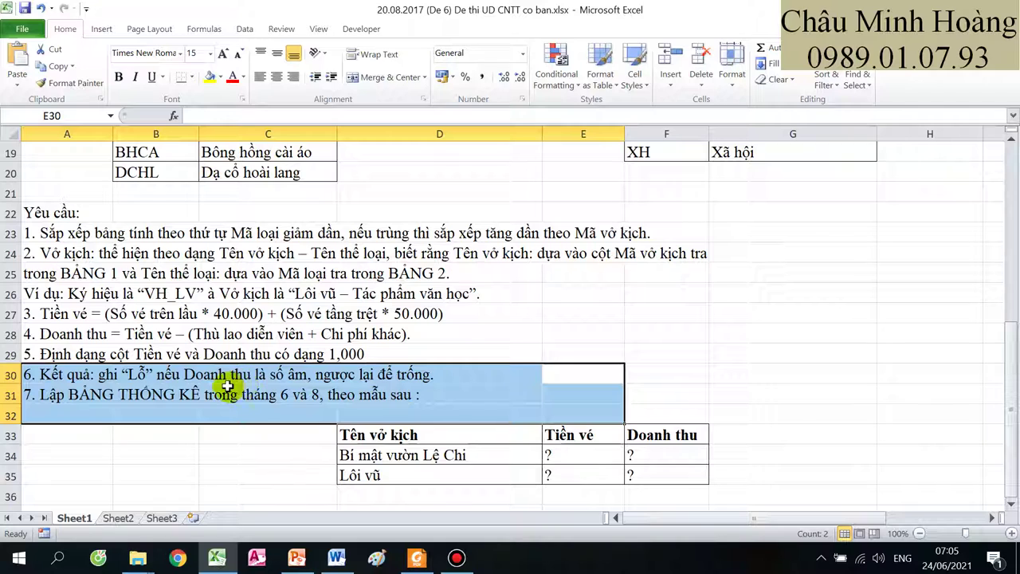
pyautogui.scroll(6, 239, 384)
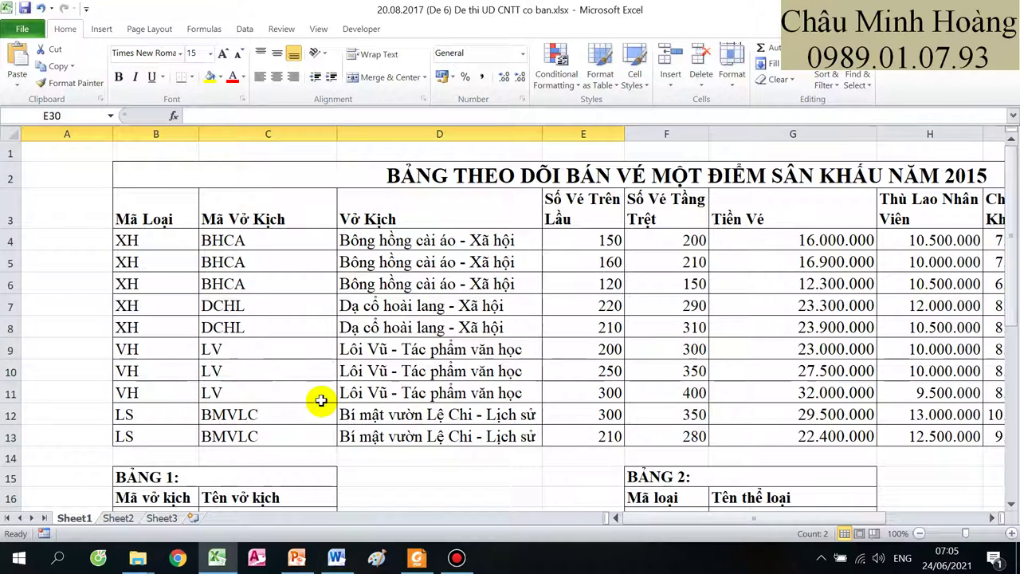
pyautogui.scroll(-1, 444, 364)
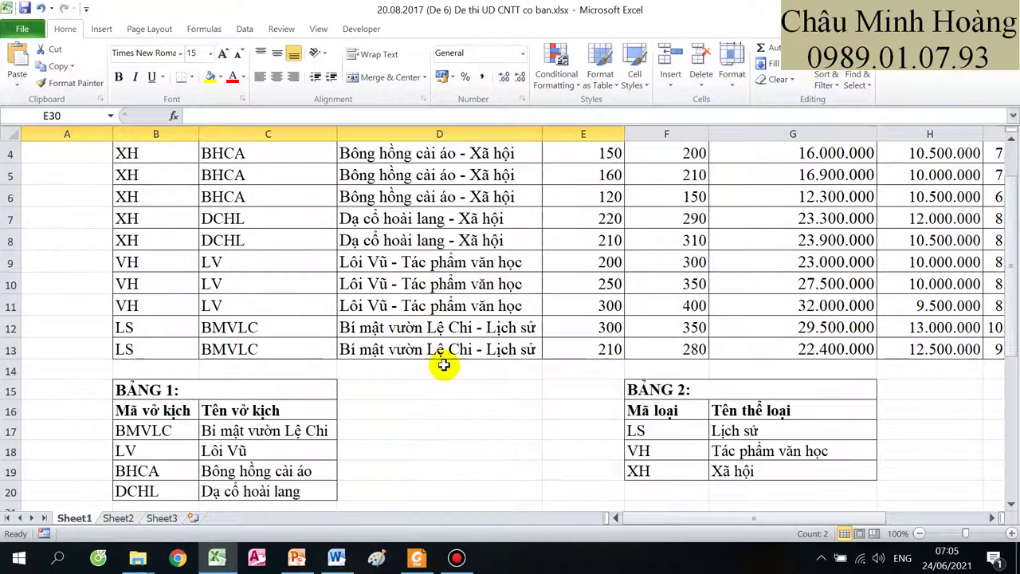
pyautogui.moveTo(444, 351); pyautogui.dragTo(1006, 323)
pyautogui.scroll(2, 476, 296)
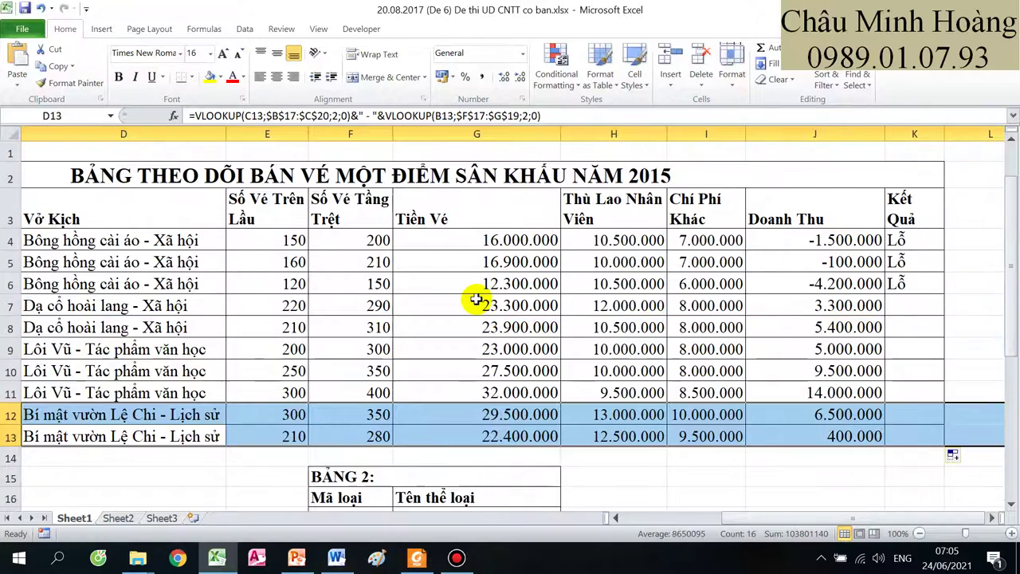
pyautogui.scroll(-4, 476, 299)
pyautogui.scroll(-4, 476, 299)
pyautogui.moveTo(433, 391); pyautogui.dragTo(4, 397)
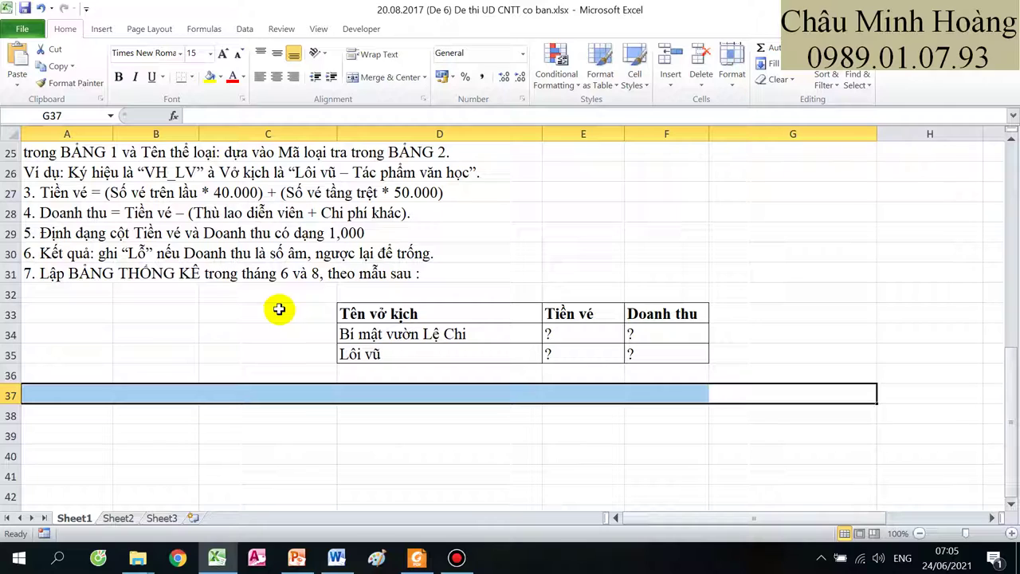
# Step: Switch to the exam PDF in Foxit Reader and underline "tháng 6 và 8" in requirement 7 with the Pencil
pyautogui.click(417, 558)
pyautogui.scroll(-6, 488, 375)
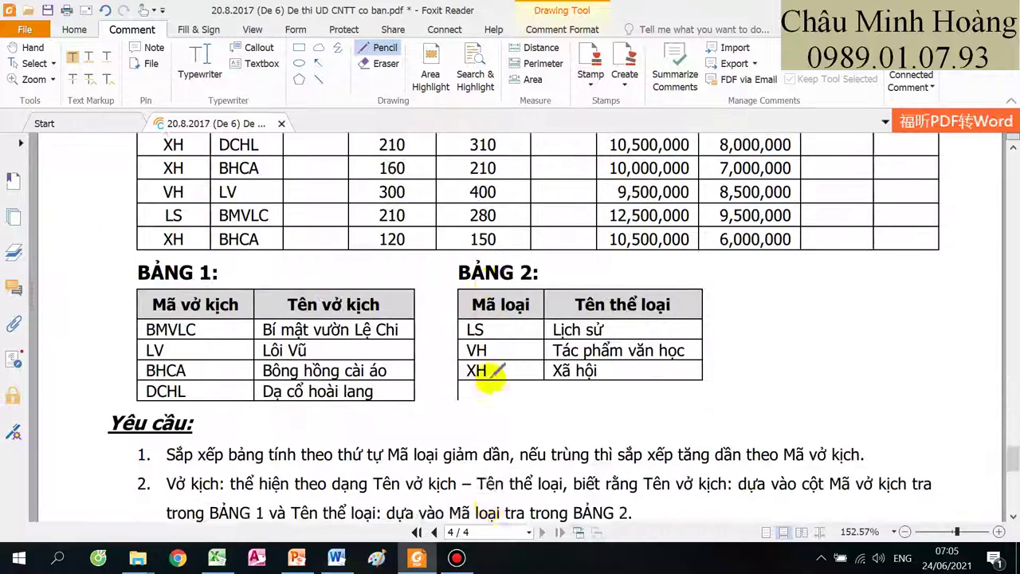
pyautogui.scroll(-10, 488, 381)
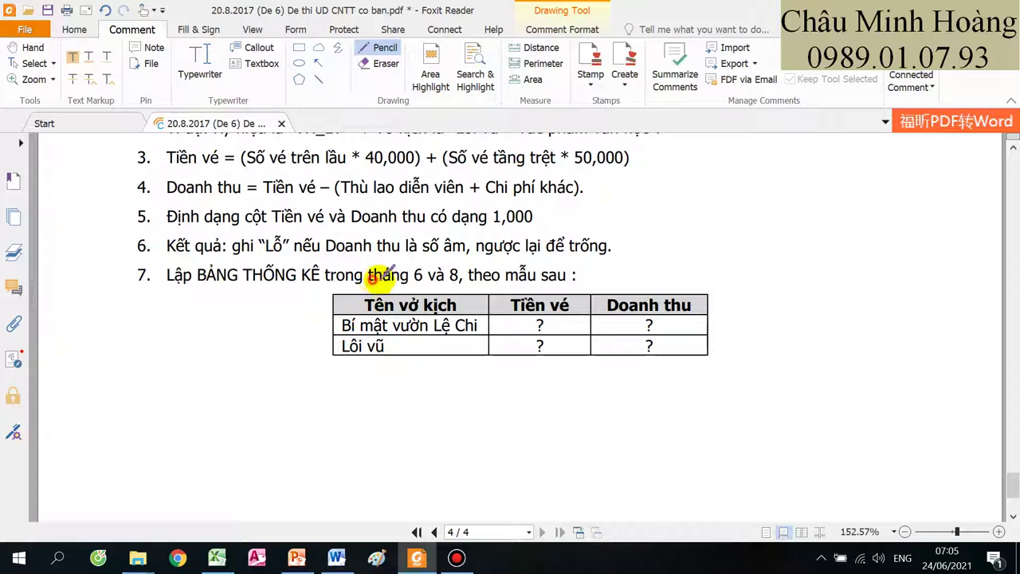
pyautogui.moveTo(371, 279); pyautogui.dragTo(456, 288)
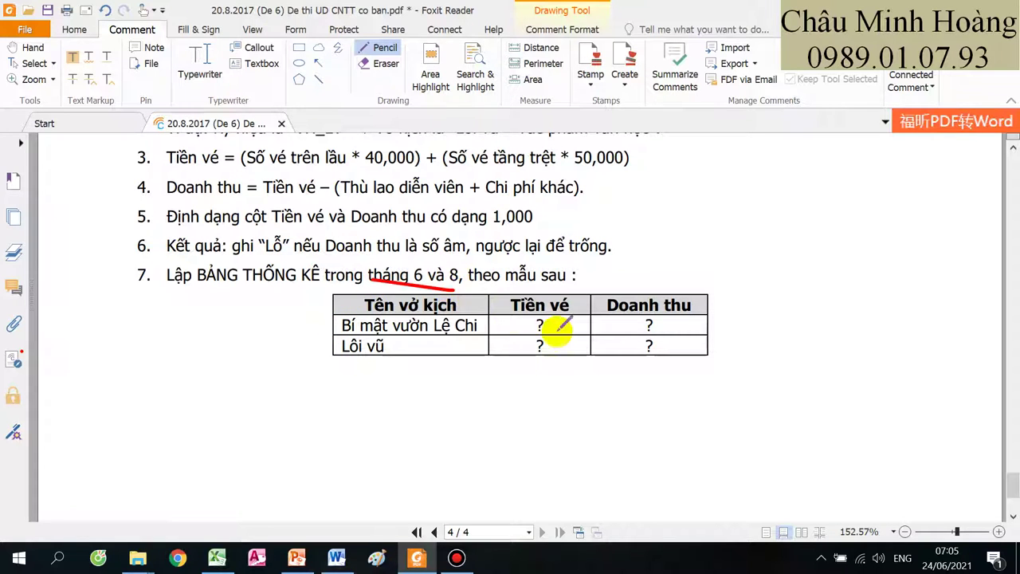
# Step: Examine the exam's ticket-sales table for the months requirement 7 mentions, and underline "THỐNG KÊ trong" in that requirement with the Pencil
pyautogui.scroll(5, 558, 327)
pyautogui.scroll(5, 565, 323)
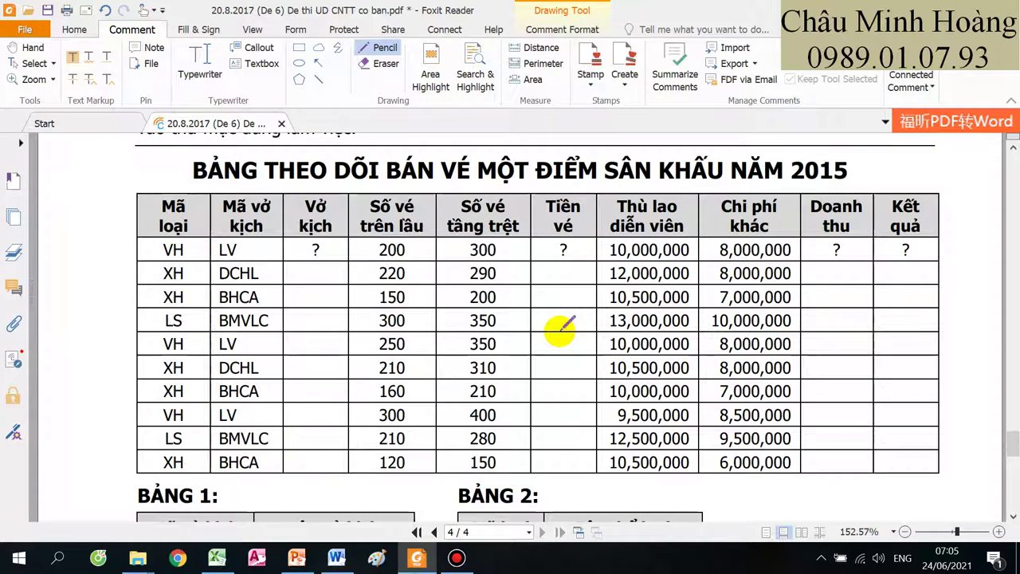
pyautogui.scroll(3, 564, 319)
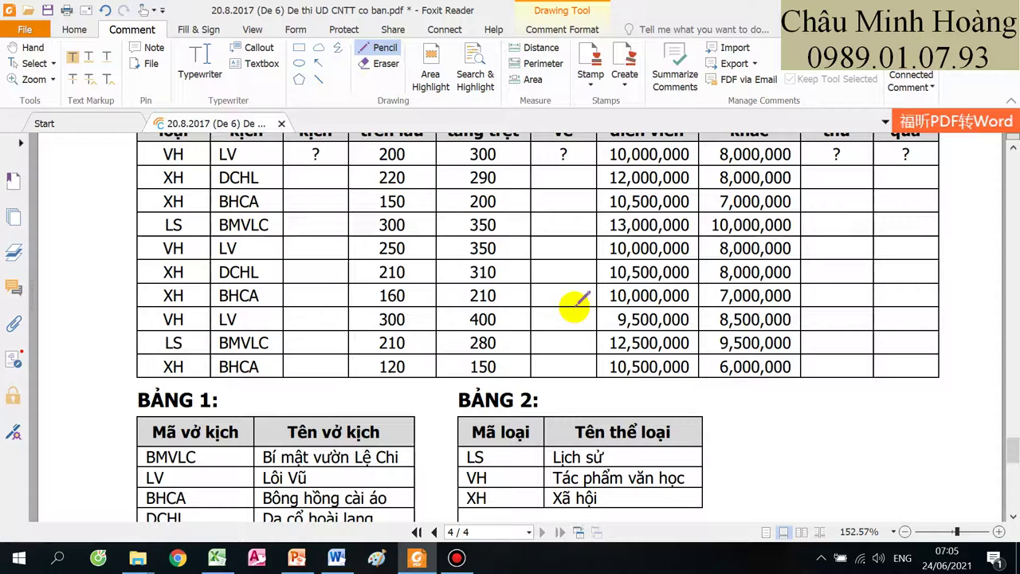
pyautogui.scroll(-5, 576, 300)
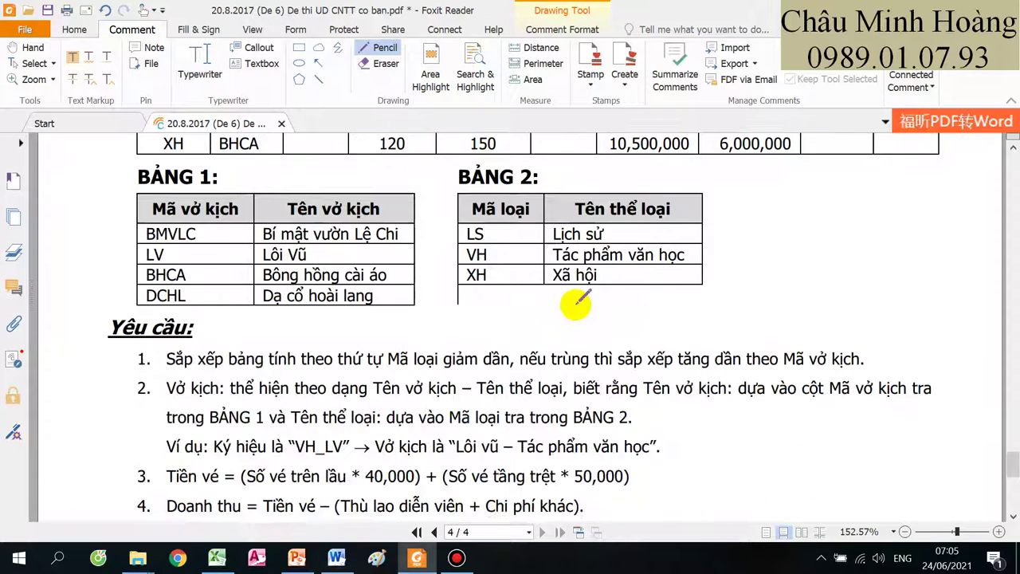
pyautogui.scroll(7, 576, 299)
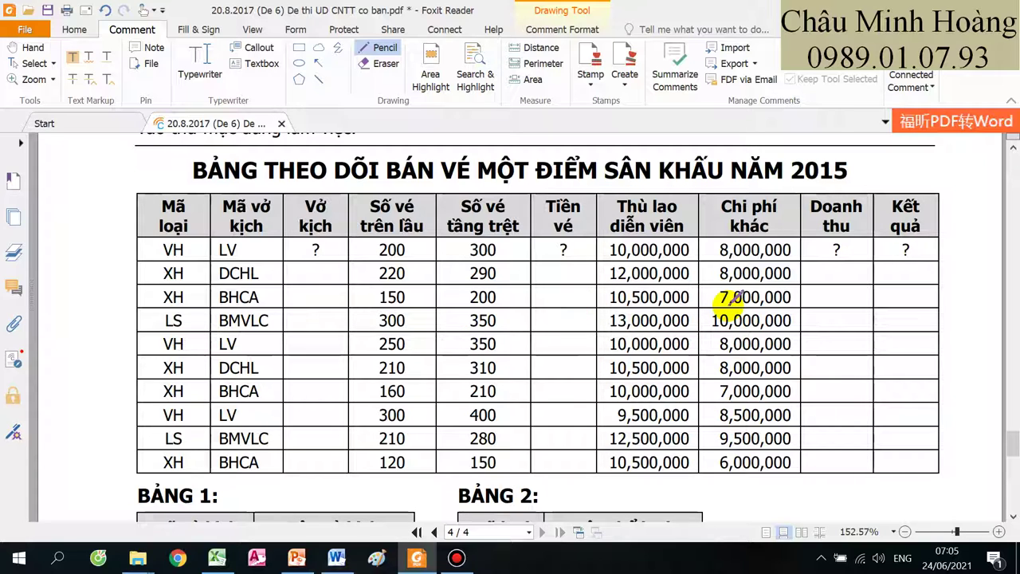
pyautogui.scroll(-15, 732, 296)
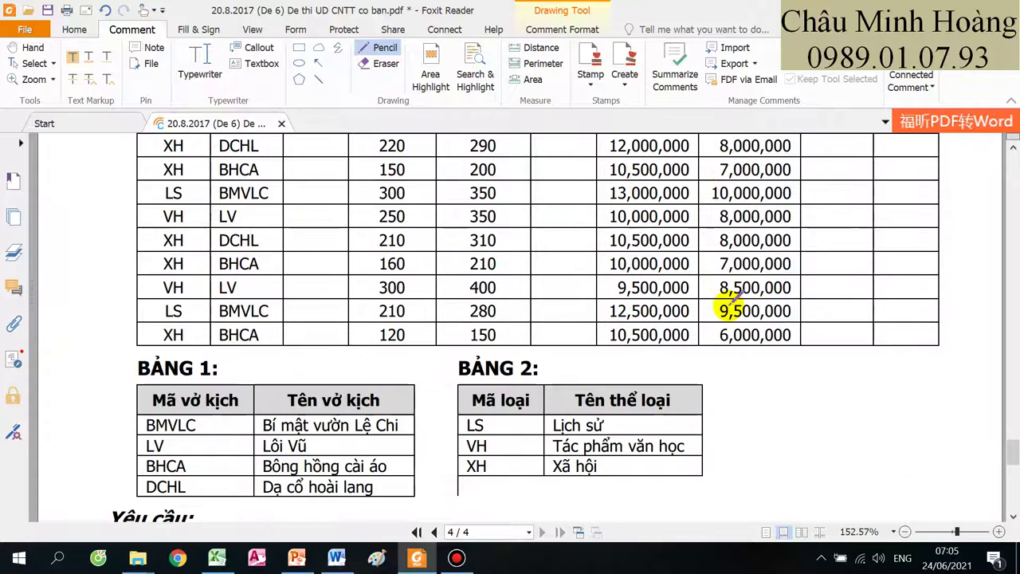
pyautogui.scroll(-1, 678, 315)
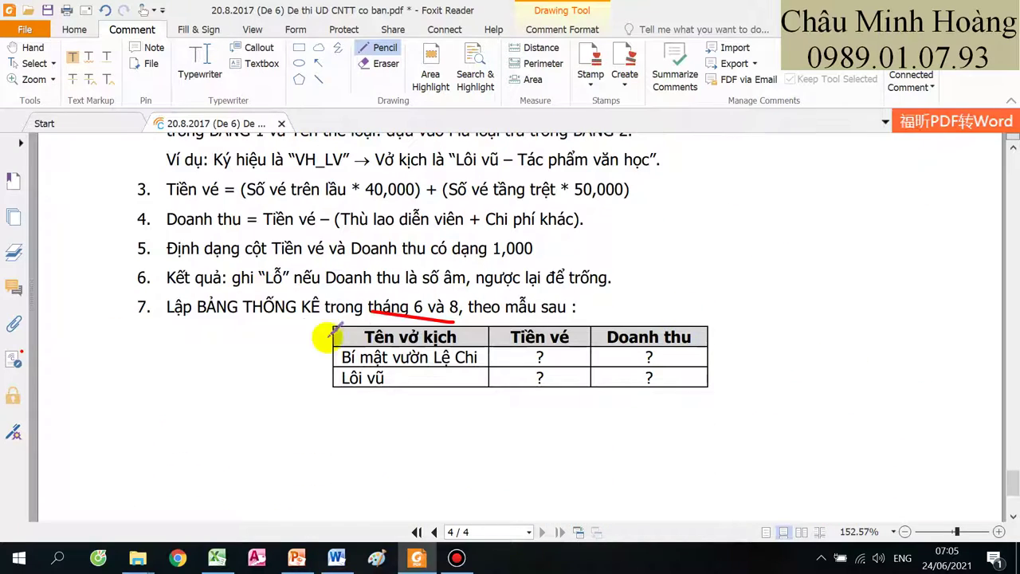
pyautogui.moveTo(264, 325); pyautogui.dragTo(281, 324)
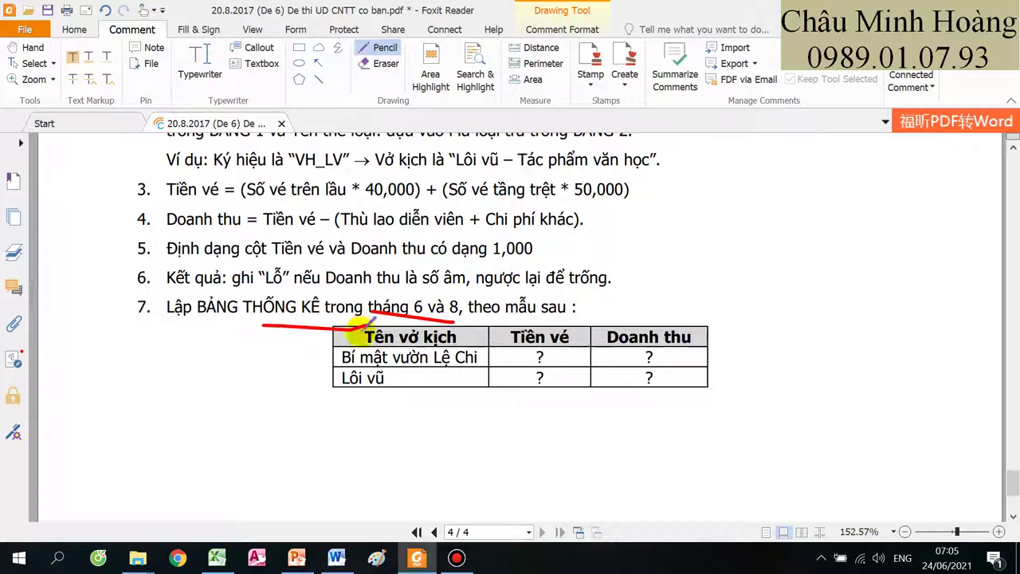
pyautogui.scroll(2, 658, 397)
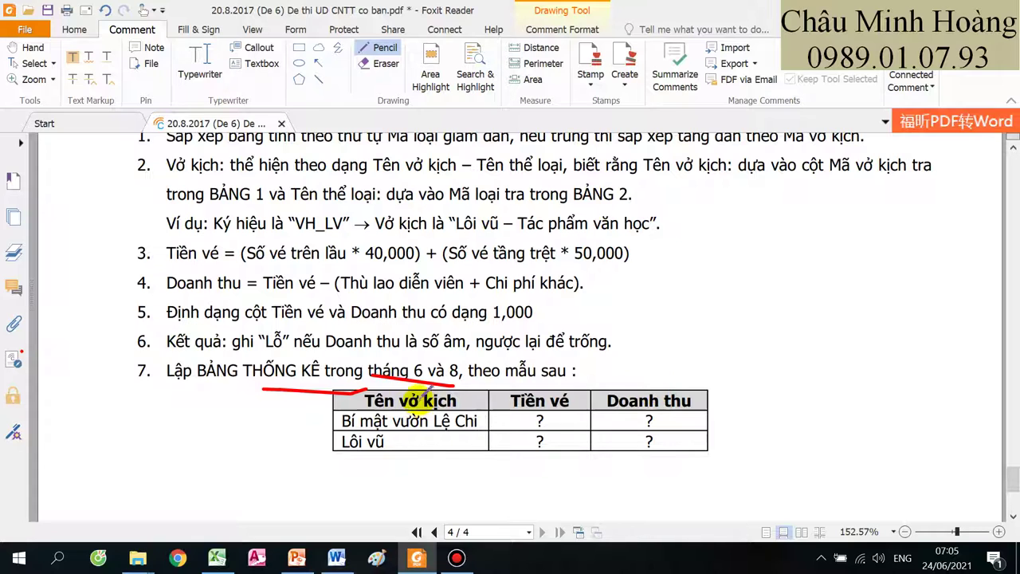
pyautogui.scroll(10, 665, 388)
pyautogui.scroll(6, 664, 387)
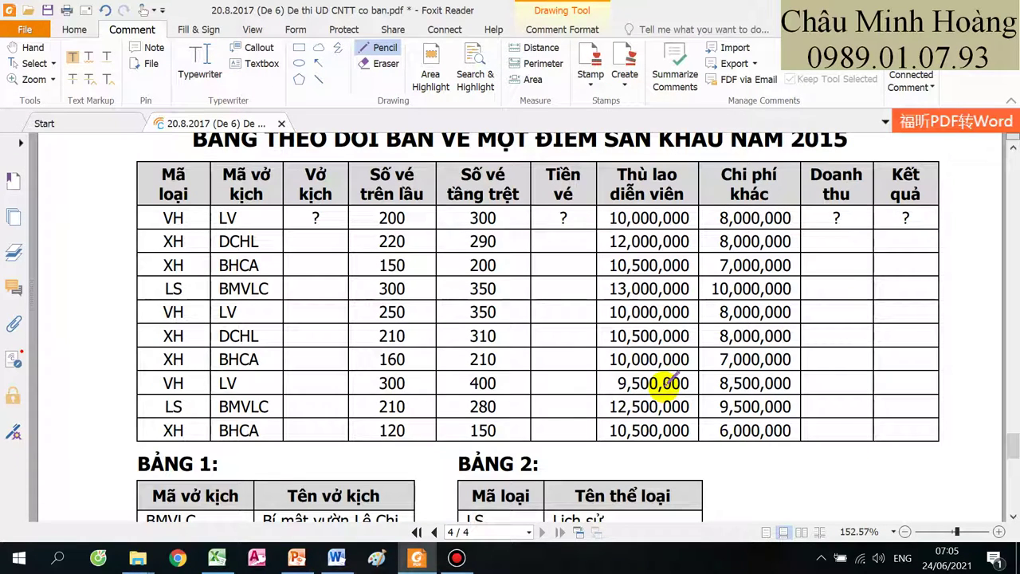
# Step: Mark the Tiền vé and Doanh thu columns with Pencil lines and circle 2015 in the exam table's title
pyautogui.scroll(2, 526, 326)
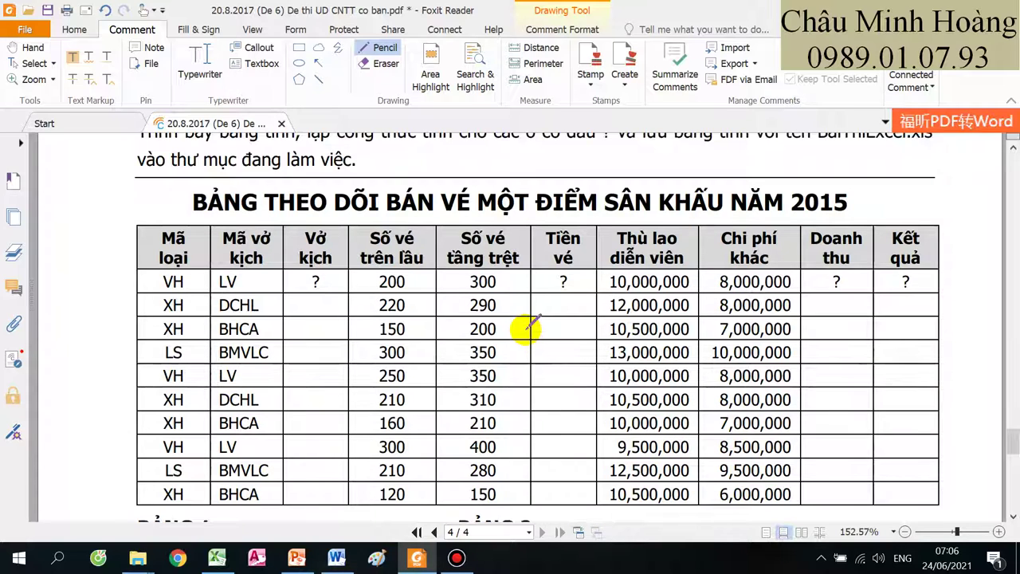
pyautogui.scroll(-2, 526, 327)
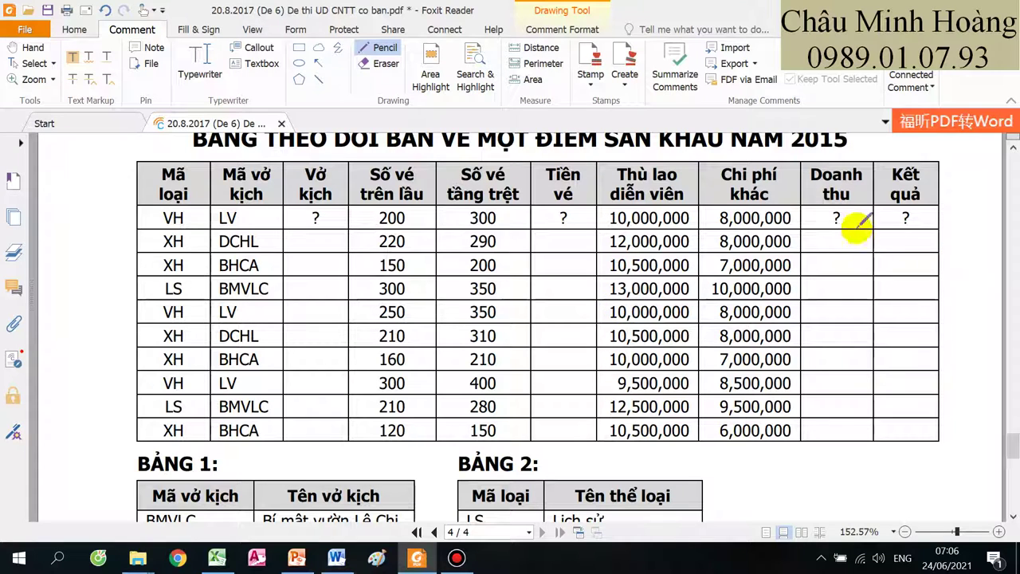
pyautogui.moveTo(851, 223); pyautogui.dragTo(843, 306)
pyautogui.moveTo(576, 232); pyautogui.dragTo(561, 308)
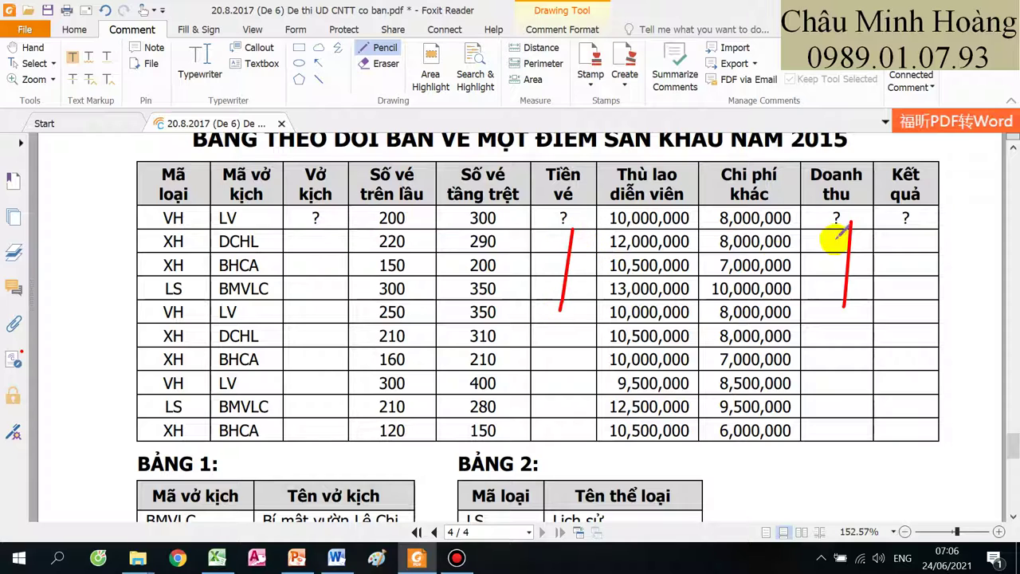
pyautogui.scroll(2, 842, 229)
pyautogui.moveTo(869, 198)
pyautogui.mouseDown()
pyautogui.moveTo(805, 177)
pyautogui.moveTo(773, 182)
pyautogui.moveTo(801, 216)
pyautogui.moveTo(877, 199)
pyautogui.mouseUp()
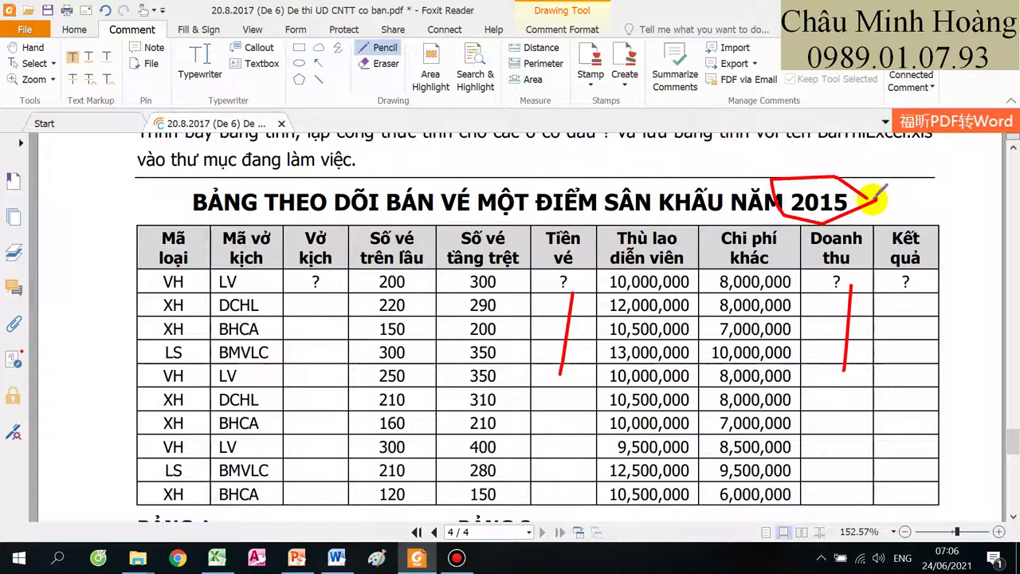
# Step: Switch to the Excel workbook and set the font size of the statistics cells E34:F35 to 28
pyautogui.click(215, 558)
pyautogui.click(590, 335)
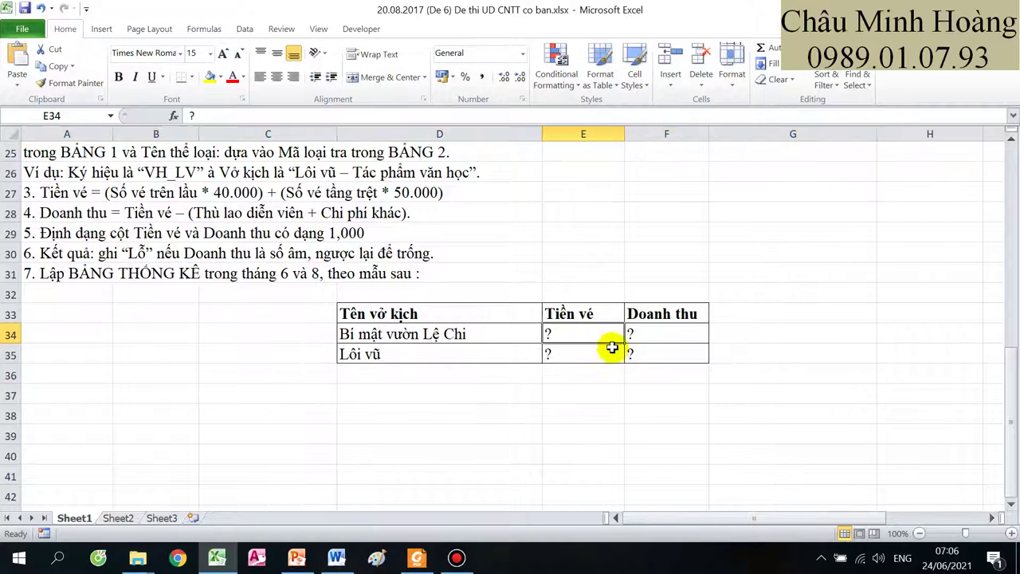
pyautogui.moveTo(612, 347); pyautogui.dragTo(666, 355)
pyautogui.click(210, 53)
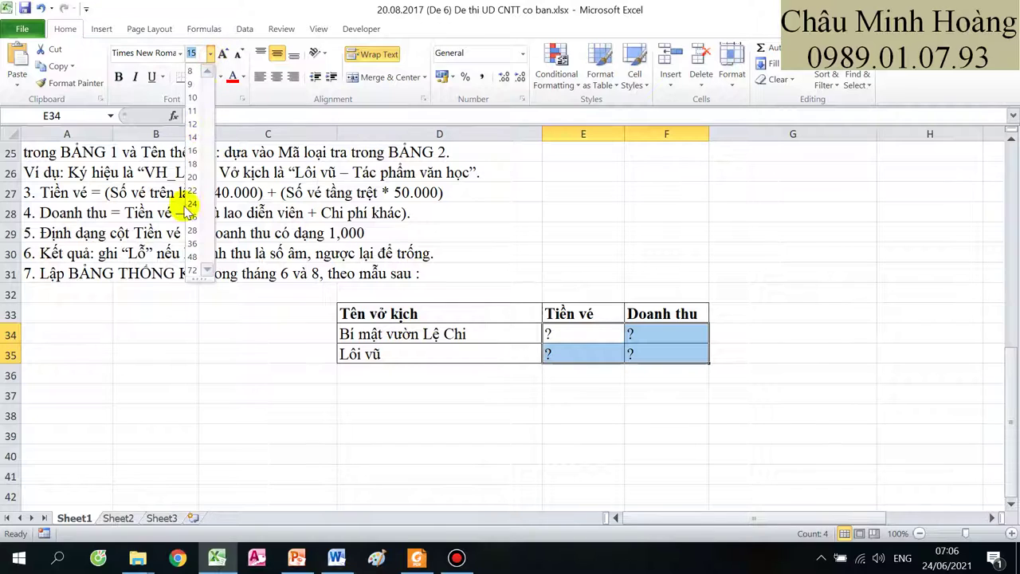
pyautogui.click(192, 231)
# Step: Begin a SUMIF formula in E34 using the Vở Kịch column as the absolute range $D$4:$D$13
pyautogui.click(590, 336)
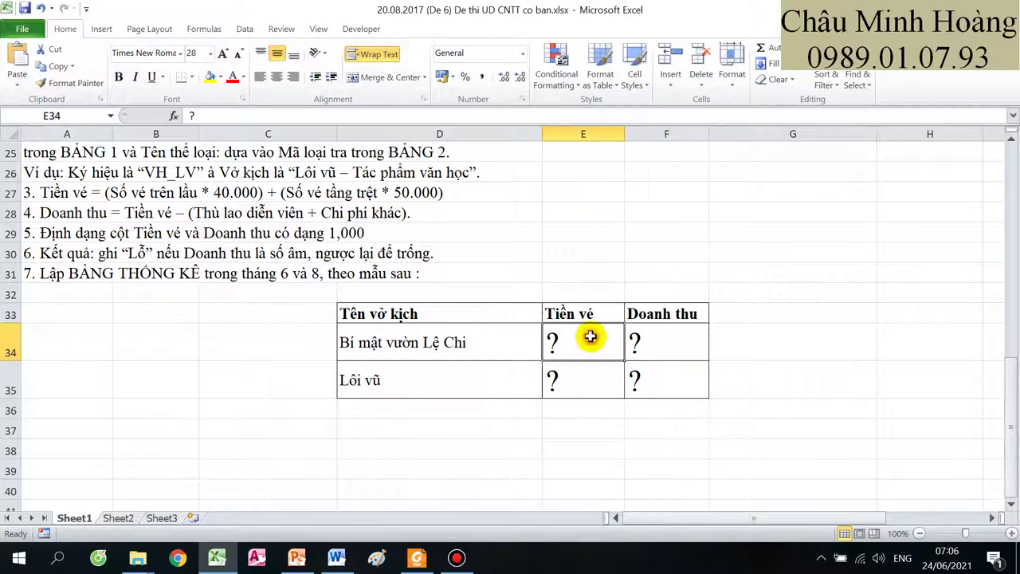
pyautogui.write('=su')
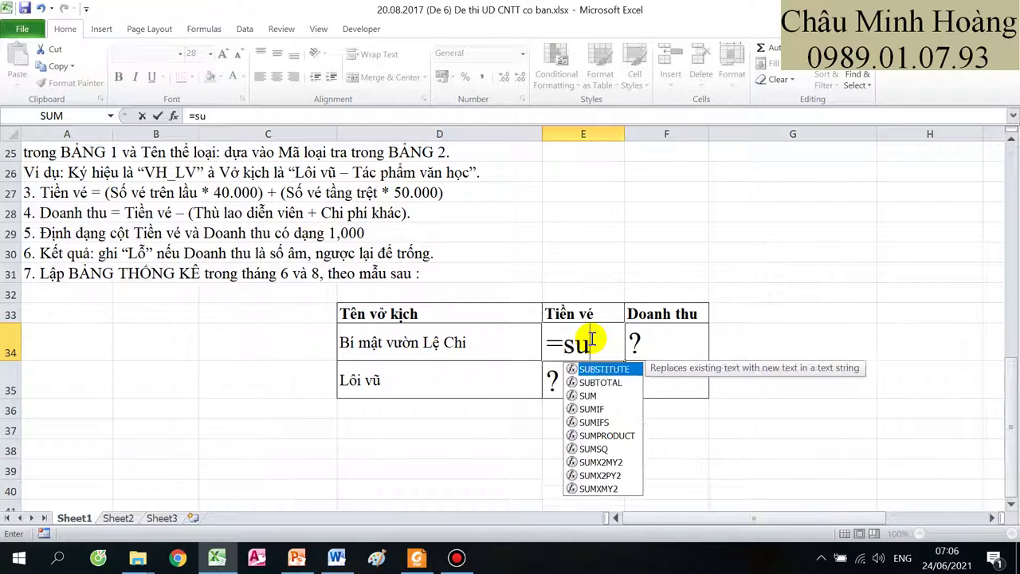
pyautogui.write('mif')
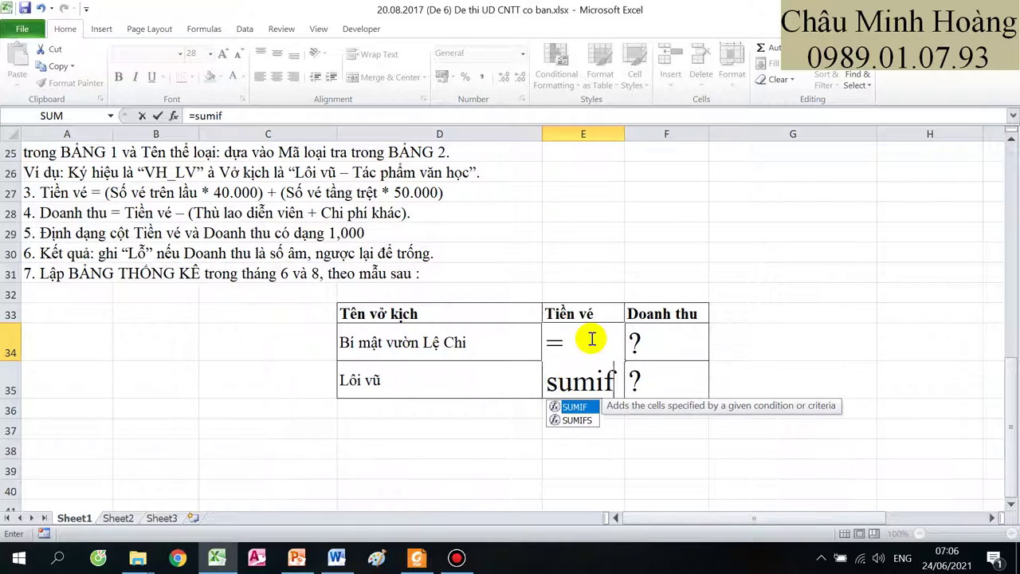
pyautogui.press('Tab')
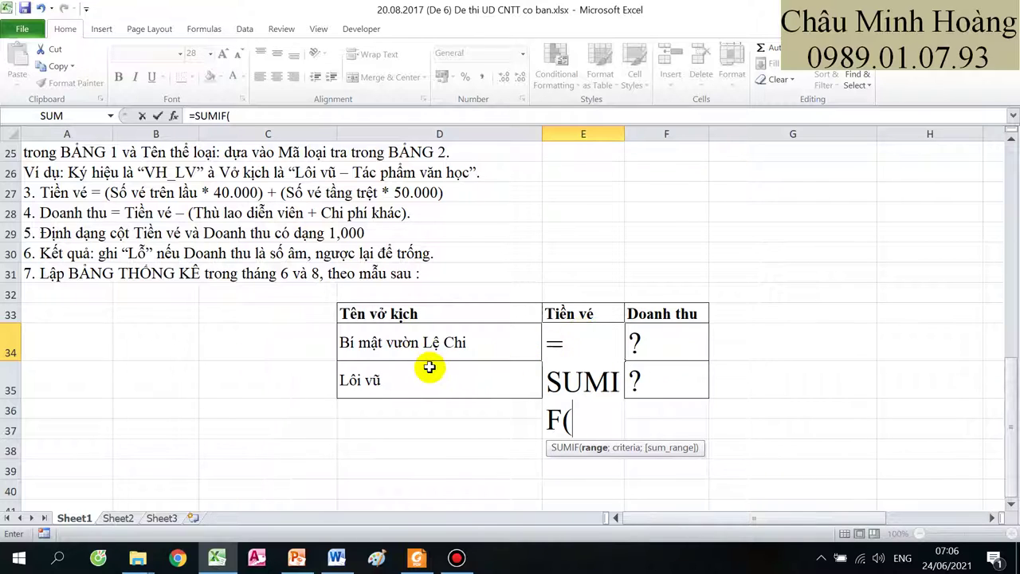
pyautogui.scroll(8, 434, 374)
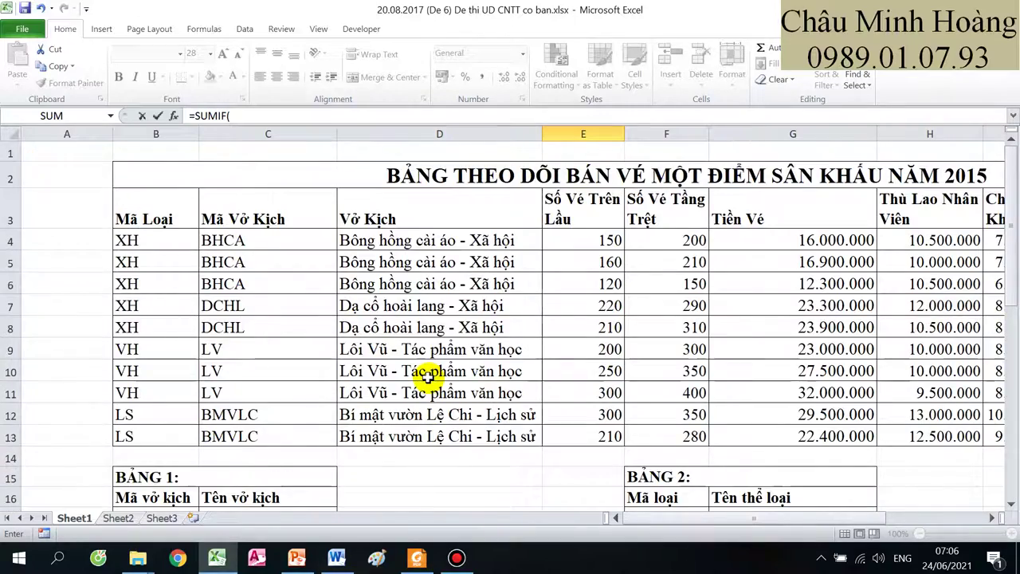
pyautogui.scroll(-10, 431, 376)
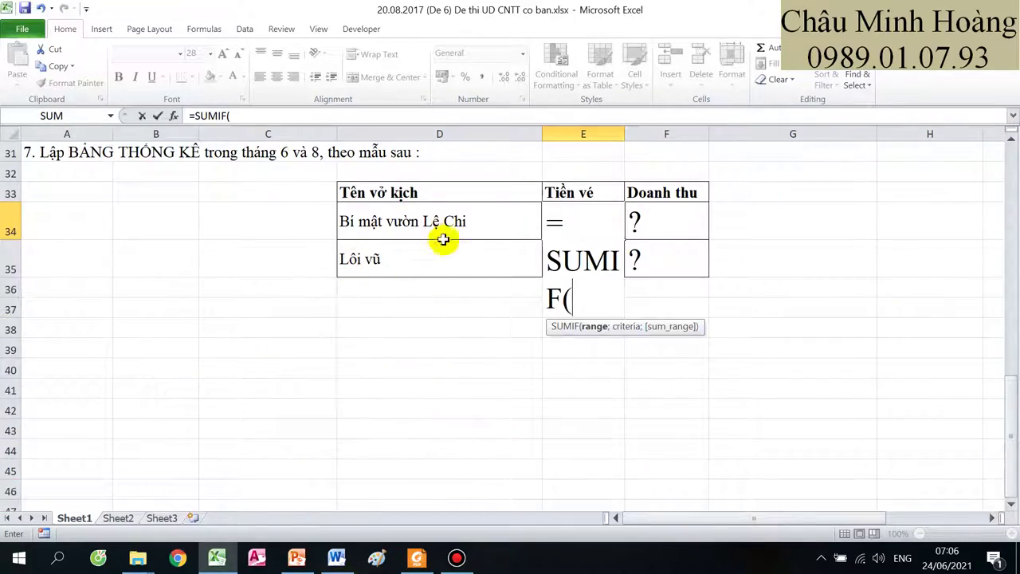
pyautogui.scroll(9, 447, 263)
pyautogui.scroll(1, 460, 326)
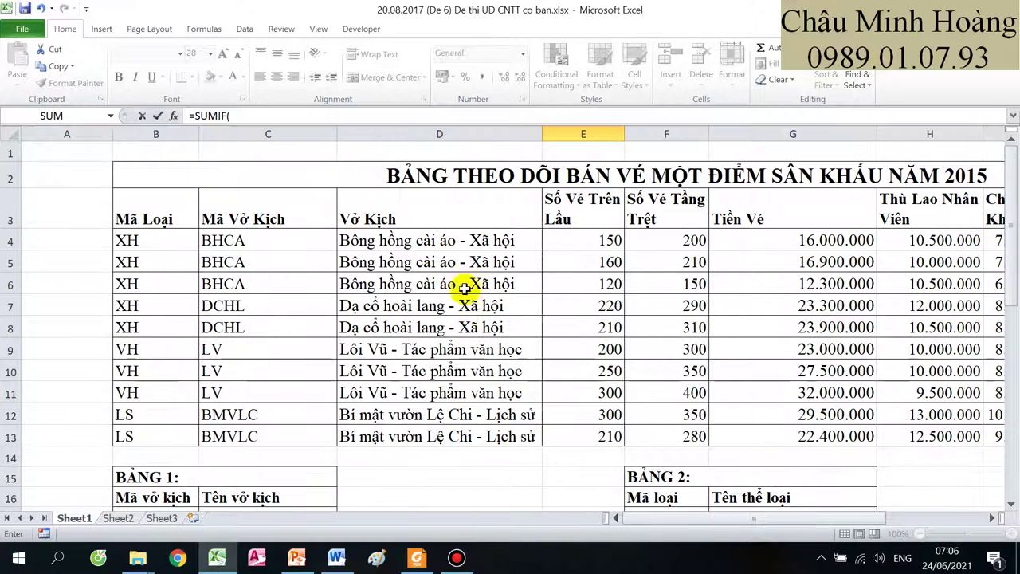
pyautogui.moveTo(467, 240); pyautogui.dragTo(476, 431)
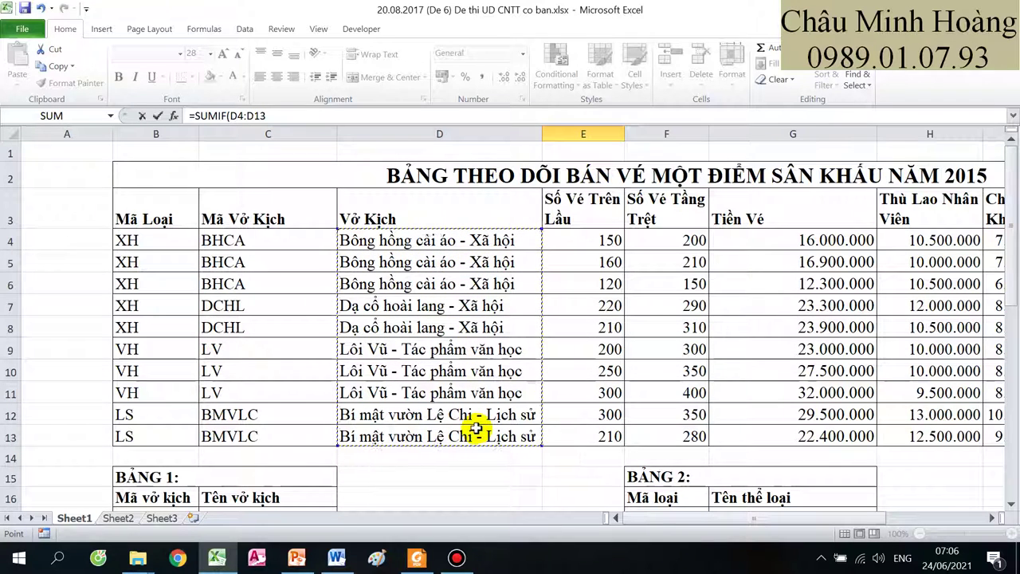
pyautogui.press('F4')
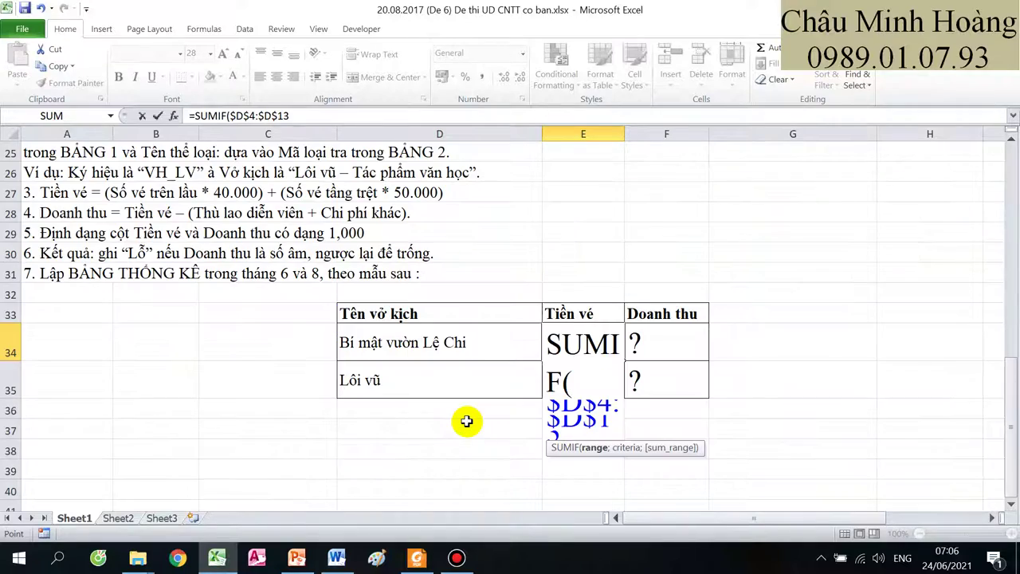
# Step: Add $D34&"*" as the criterion of E34's SUMIF to match play names beginning with the listed title
pyautogui.write(';')
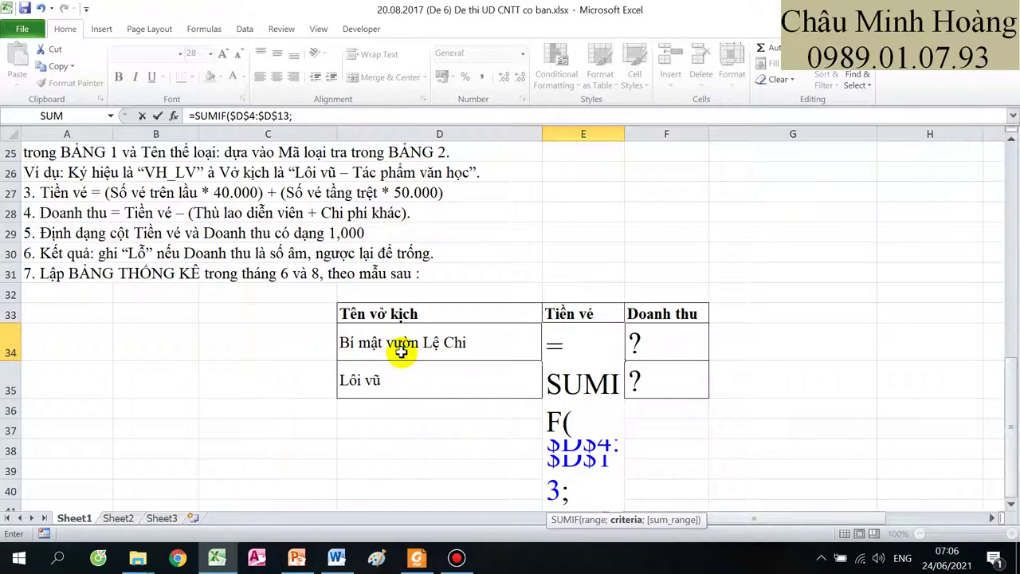
pyautogui.scroll(3, 401, 350)
pyautogui.scroll(-1, 401, 353)
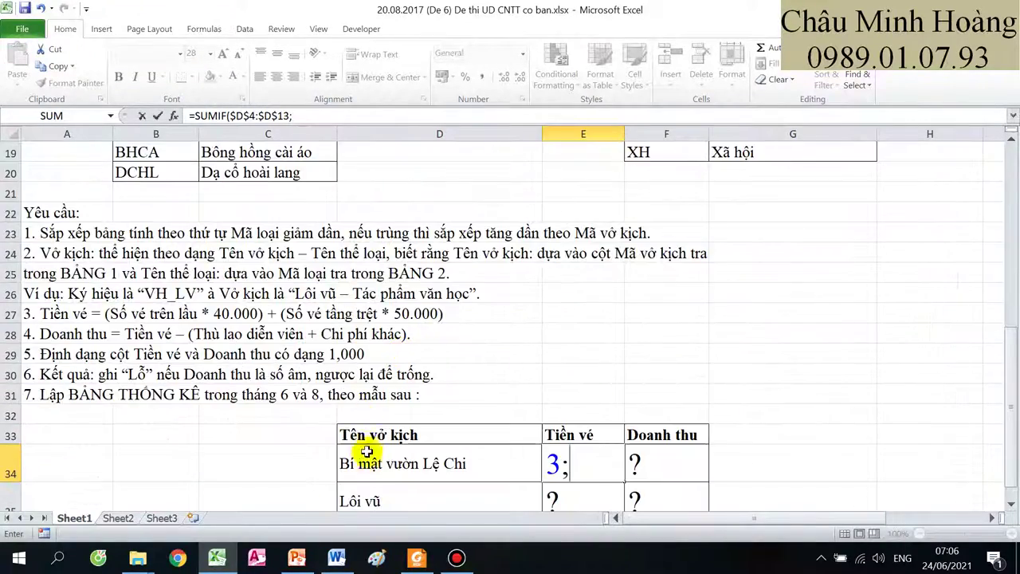
pyautogui.scroll(5, 422, 343)
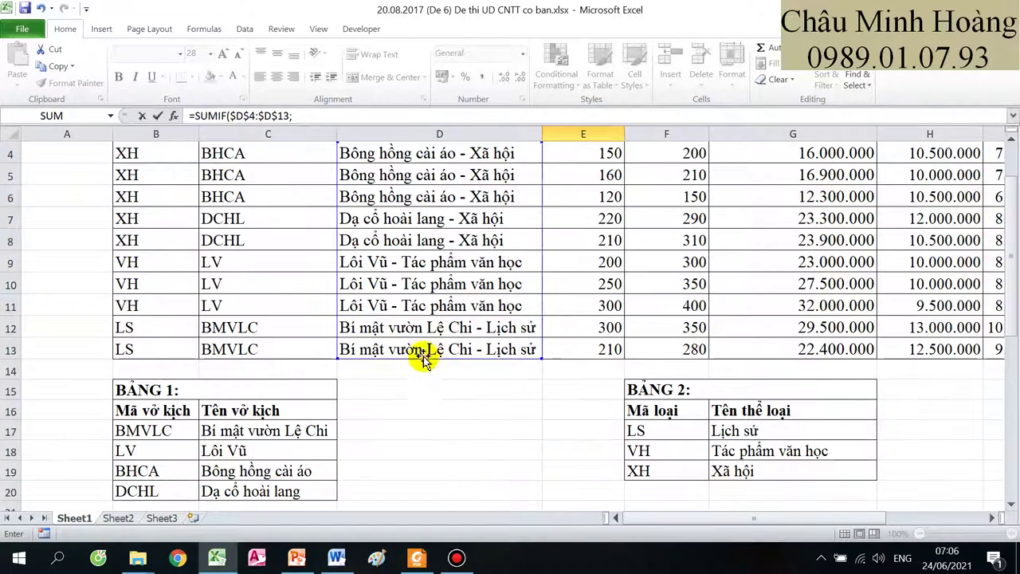
pyautogui.scroll(-6, 403, 423)
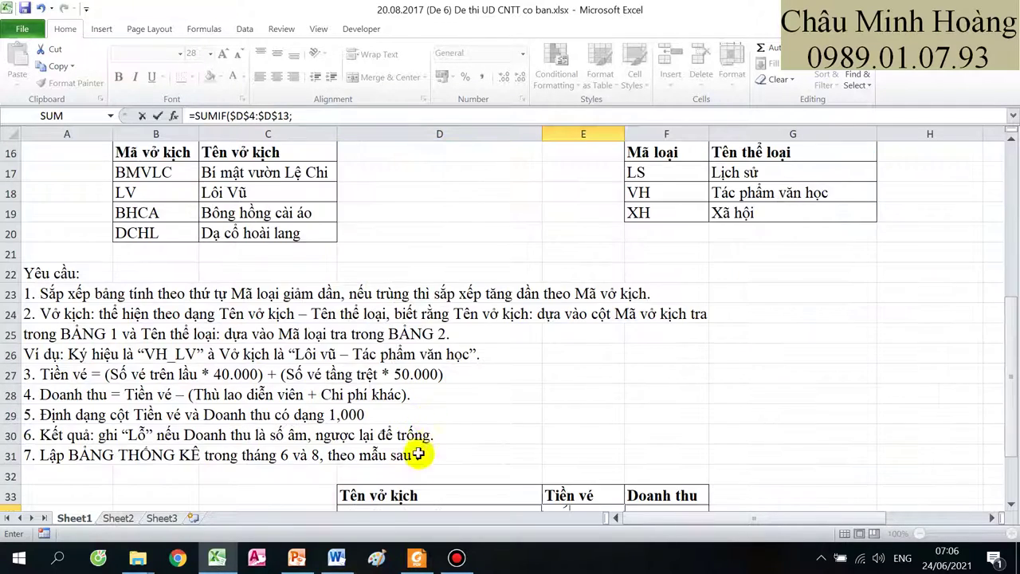
pyautogui.click(417, 405)
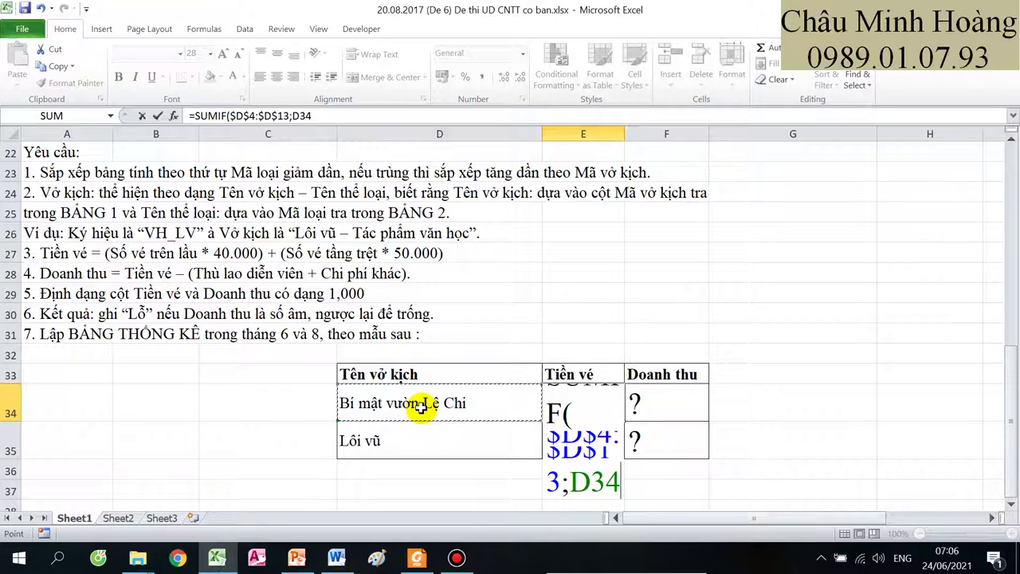
pyautogui.press('F4')
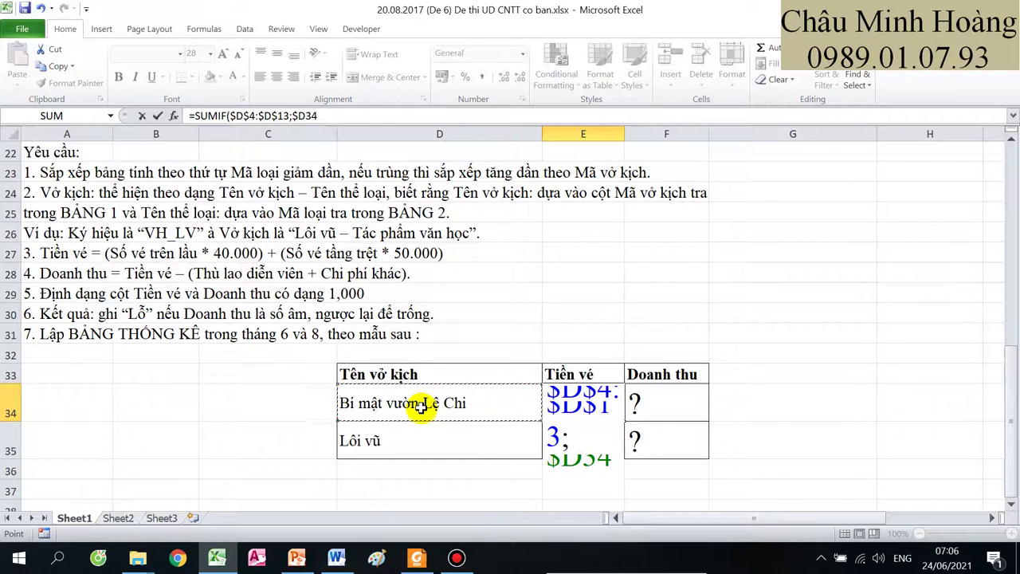
pyautogui.write('&"*";')
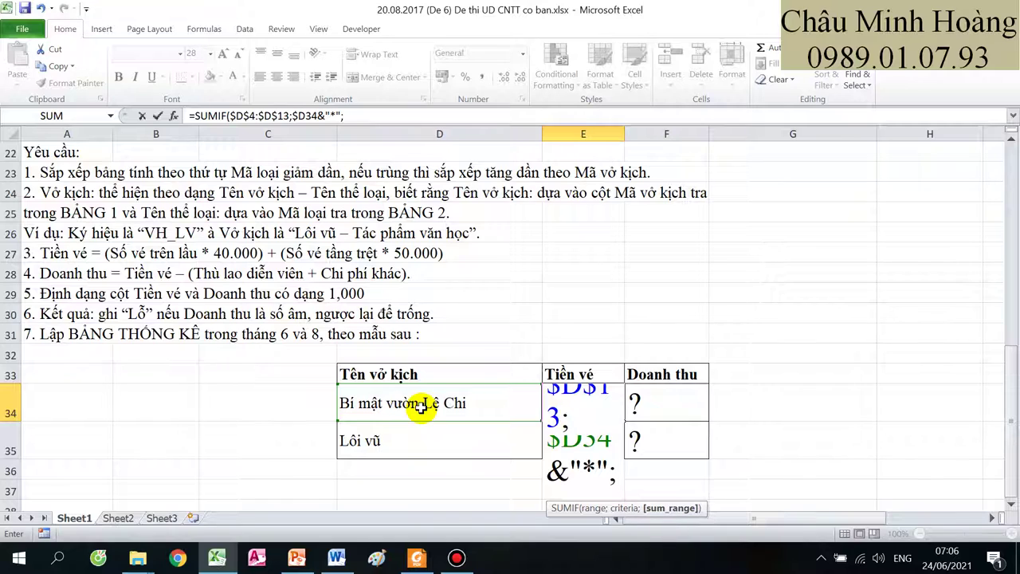
# Step: Finish E34's SUMIF with the Tiền Vé sum range $G$4:$G$13 and fill the formula down to E35
pyautogui.scroll(7, 588, 430)
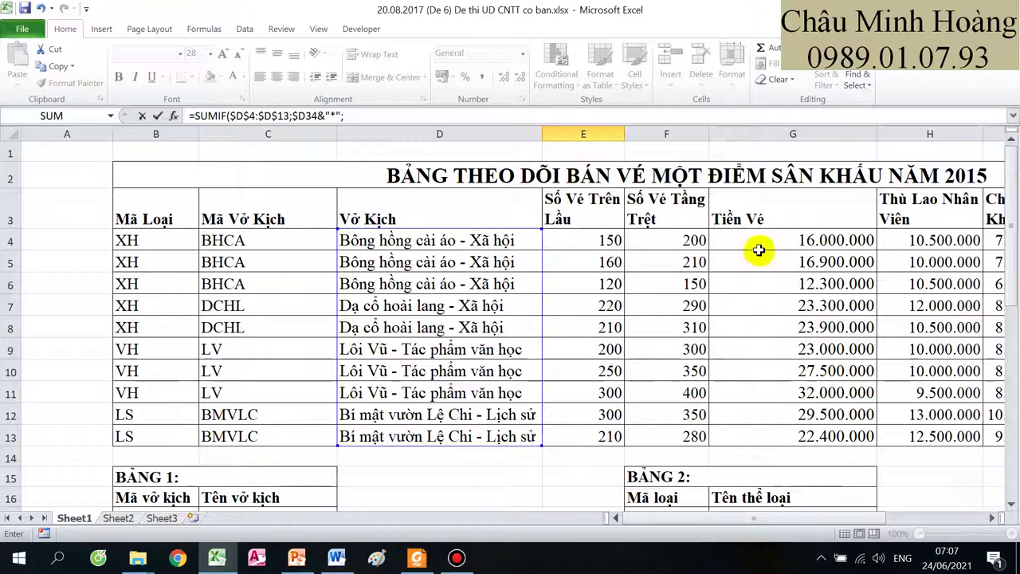
pyautogui.moveTo(762, 239); pyautogui.dragTo(799, 429)
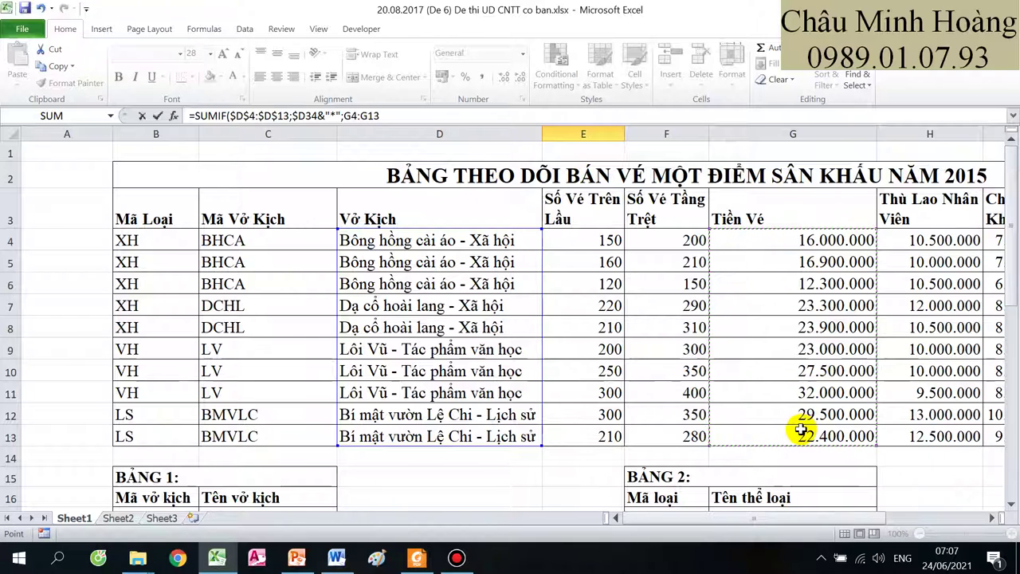
pyautogui.press('F4')
pyautogui.write(')')
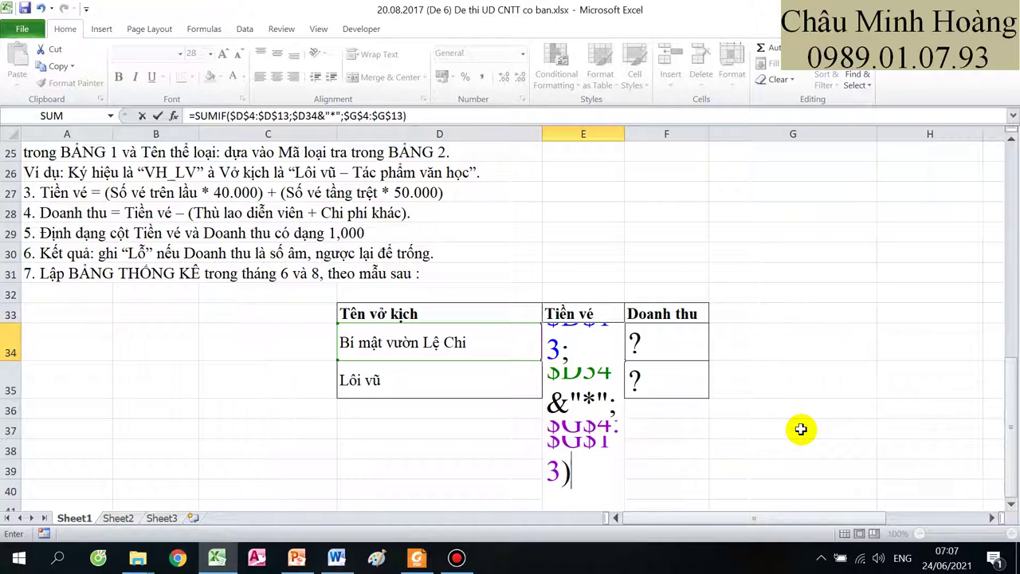
pyautogui.press('Return')
pyautogui.click(627, 345)
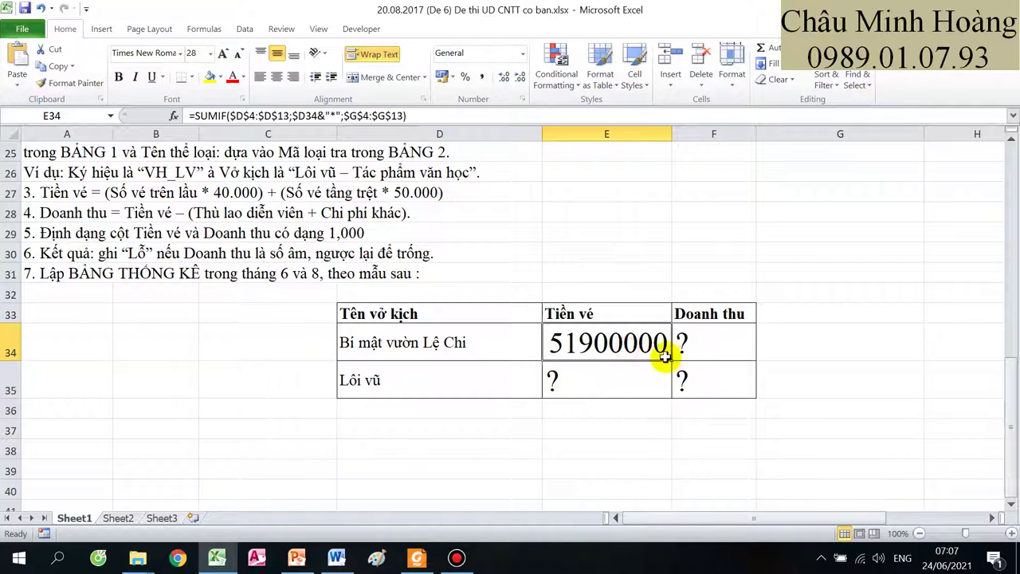
pyautogui.moveTo(672, 361); pyautogui.dragTo(654, 403)
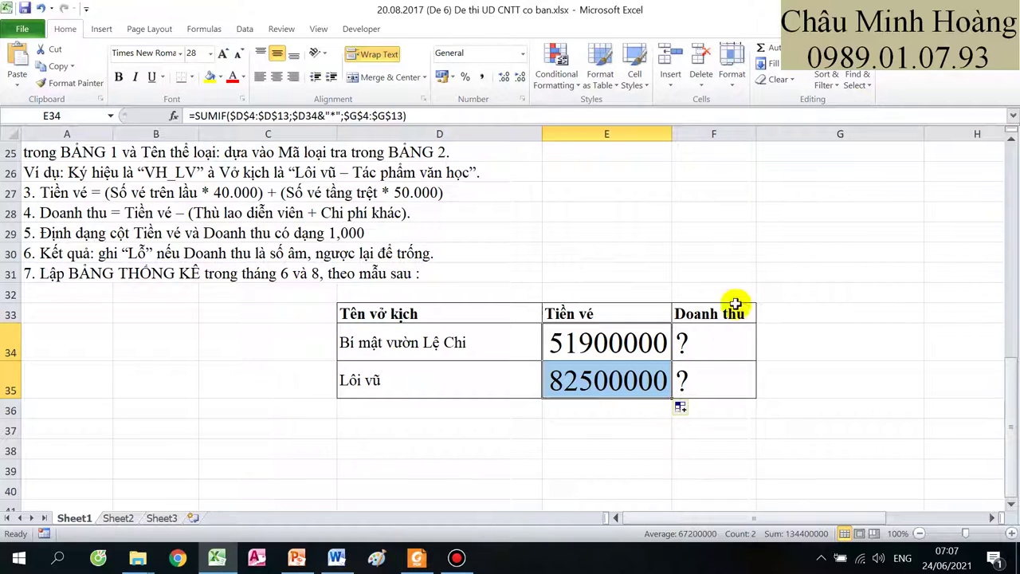
# Step: Widen column F and begin a SUMIF formula in F34 with the absolute range $D$4:$D$13
pyautogui.moveTo(757, 134); pyautogui.dragTo(863, 134)
pyautogui.click(746, 342)
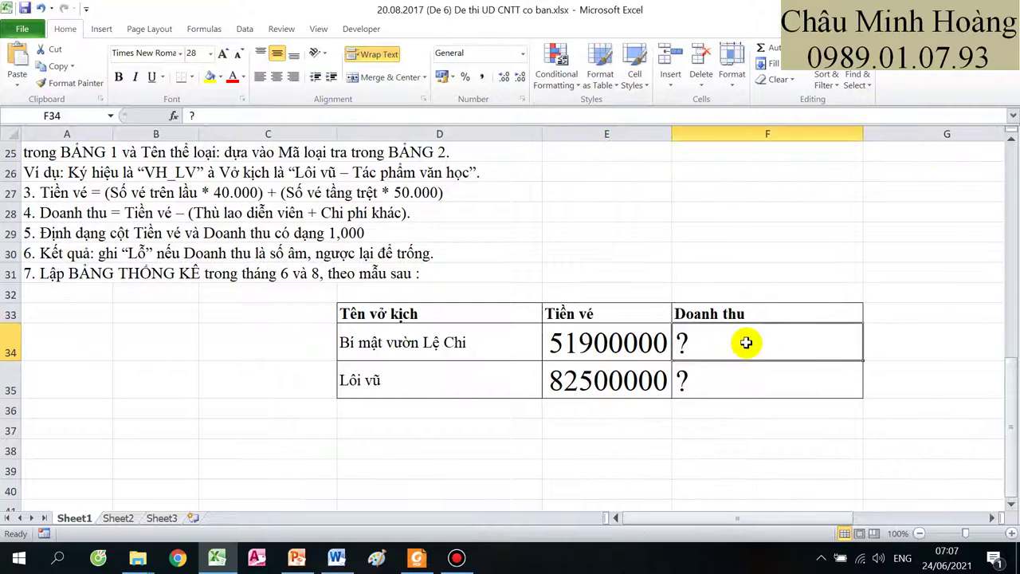
pyautogui.write('=sumif')
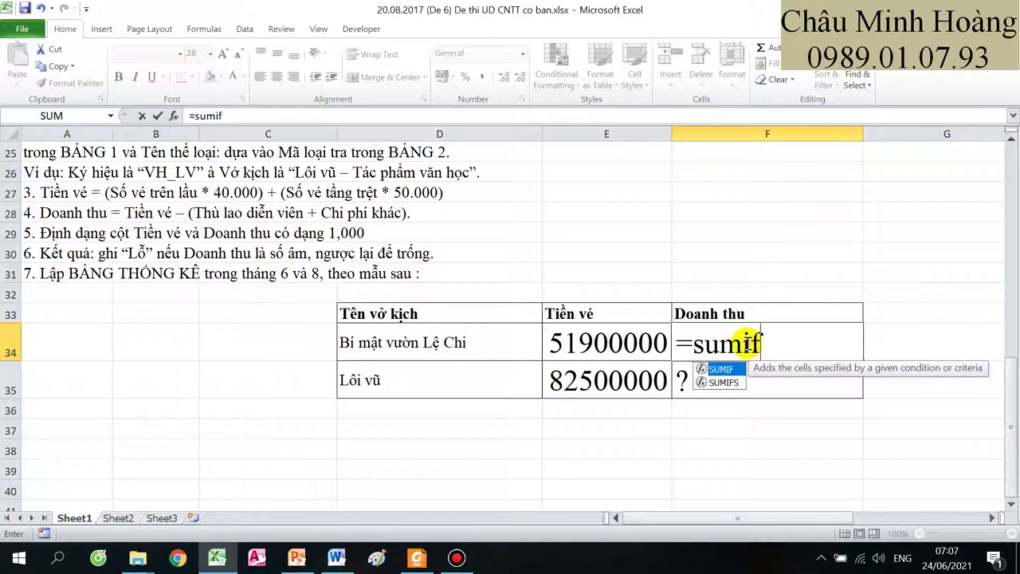
pyautogui.press('Tab')
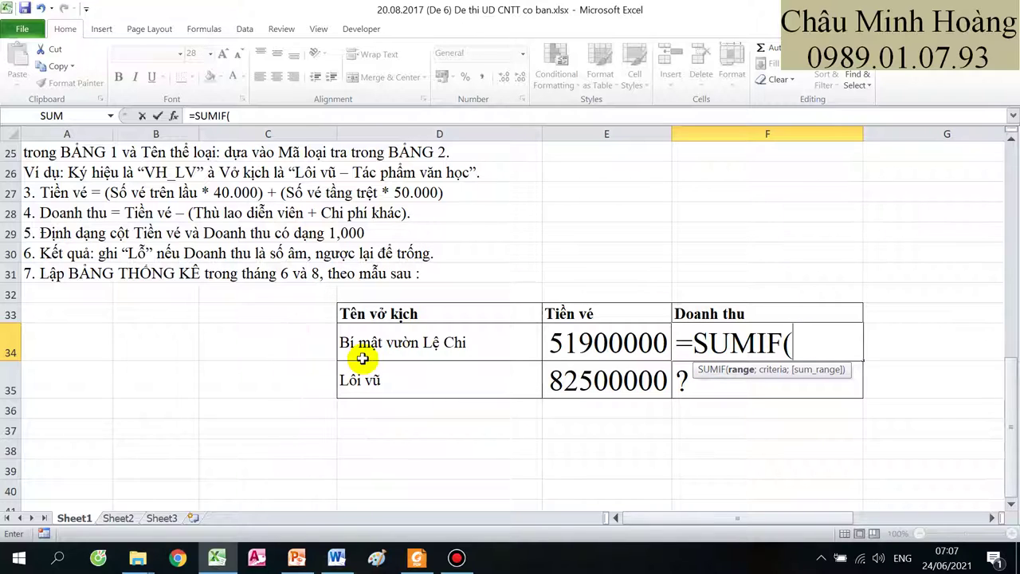
pyautogui.scroll(6, 456, 351)
pyautogui.scroll(2, 455, 349)
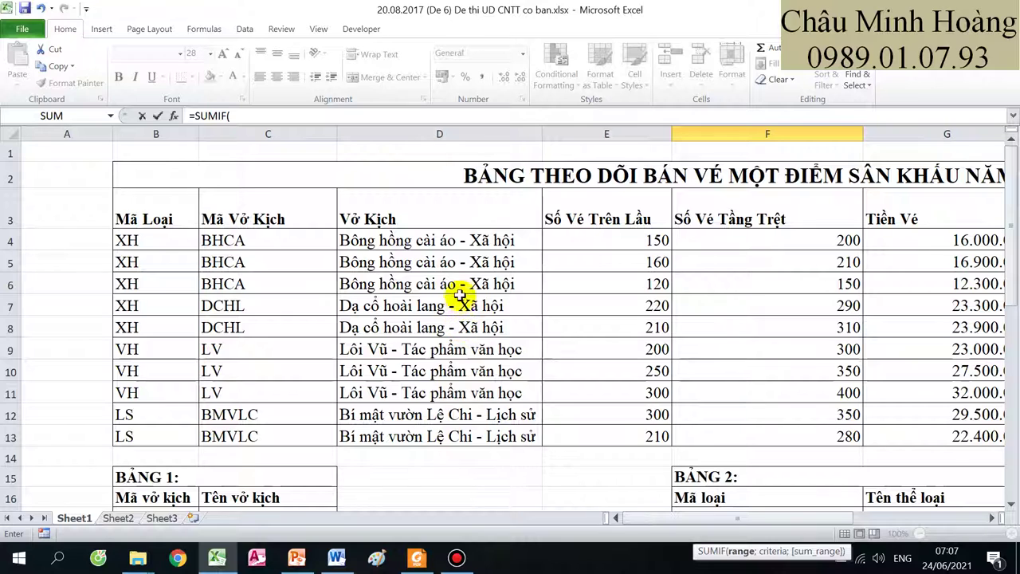
pyautogui.moveTo(463, 238); pyautogui.dragTo(460, 431)
pyautogui.press('F4')
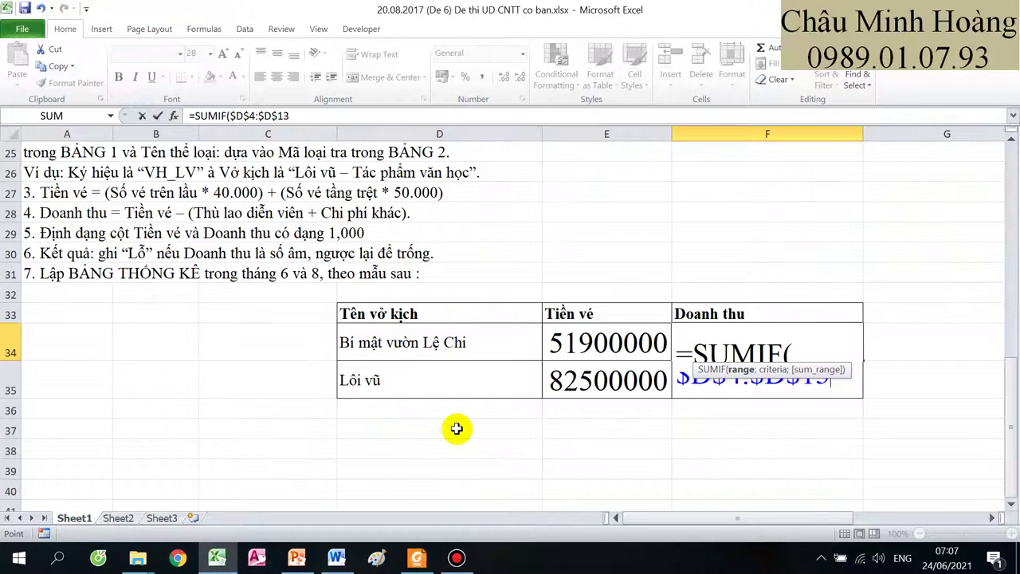
# Step: Add $D34&"*" as the criterion of the SUMIF in the Doanh thu cell F34
pyautogui.write(';')
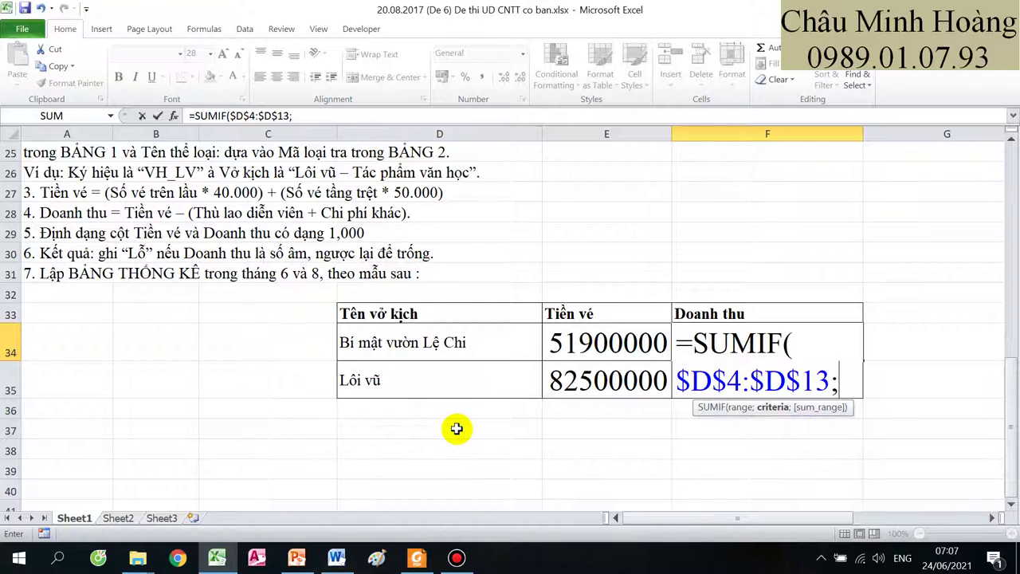
pyautogui.click(470, 341)
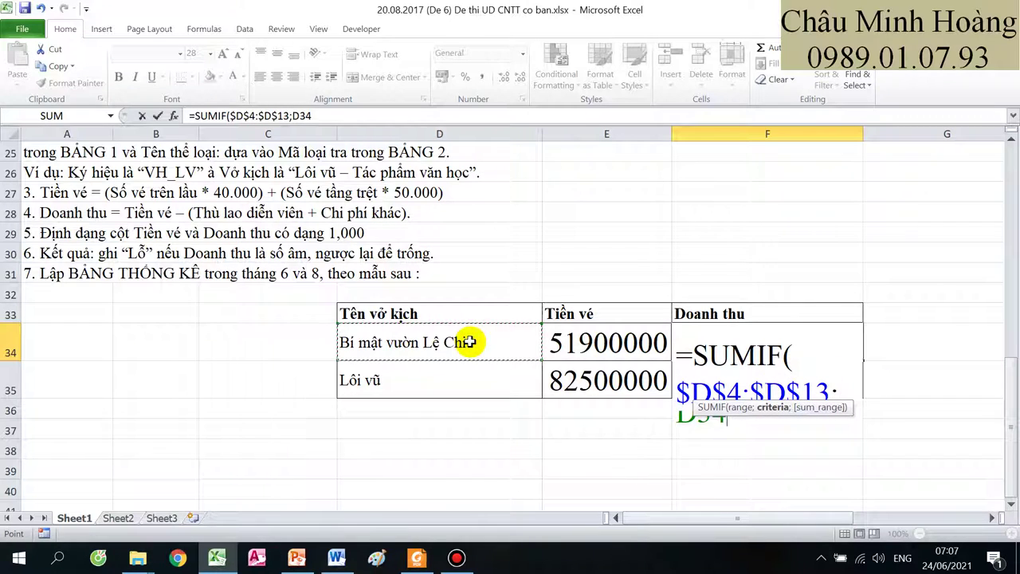
pyautogui.press('F4')
pyautogui.write('&"*";')
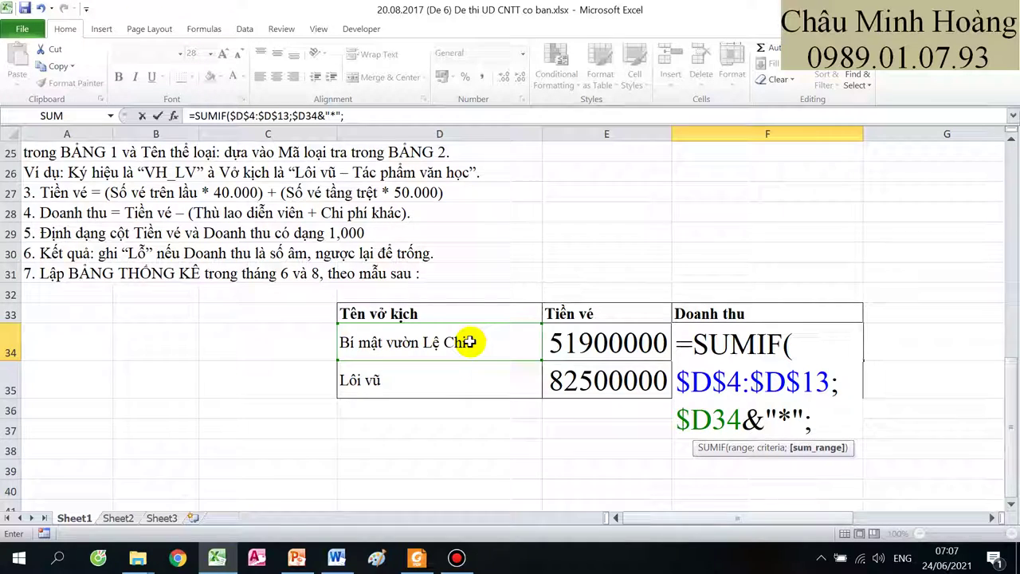
# Step: Finish F34's SUMIF with the Doanh Thu sum range $J$4:$J$13 and fill the formula down to F35
pyautogui.scroll(8, 724, 353)
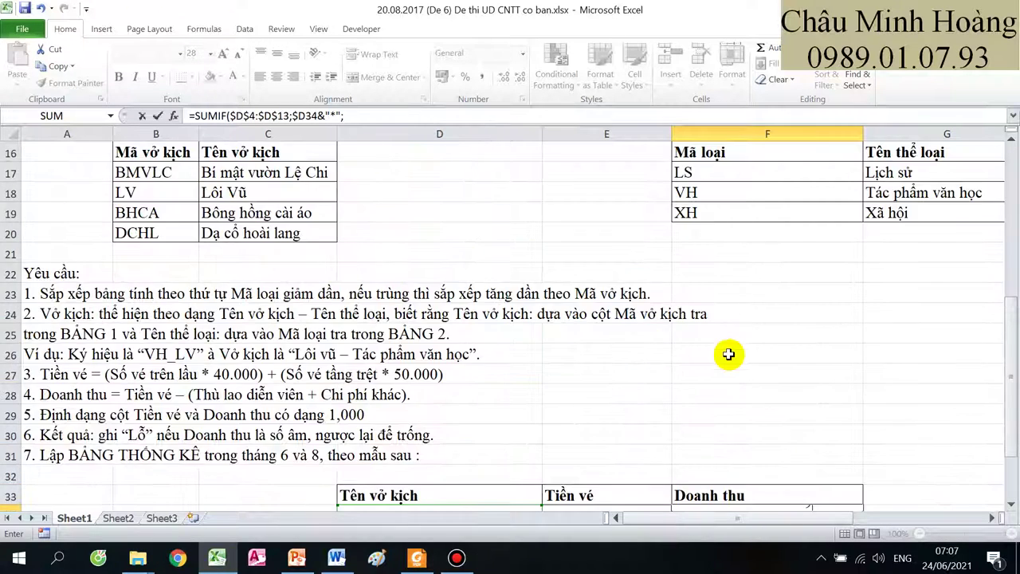
pyautogui.moveTo(809, 300); pyautogui.dragTo(938, 258)
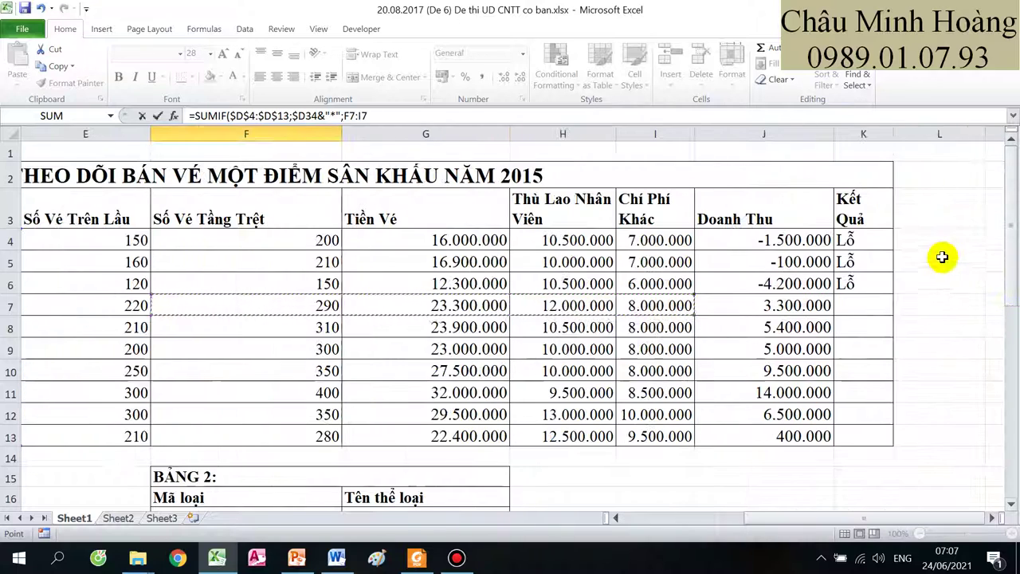
pyautogui.moveTo(821, 235); pyautogui.dragTo(809, 437)
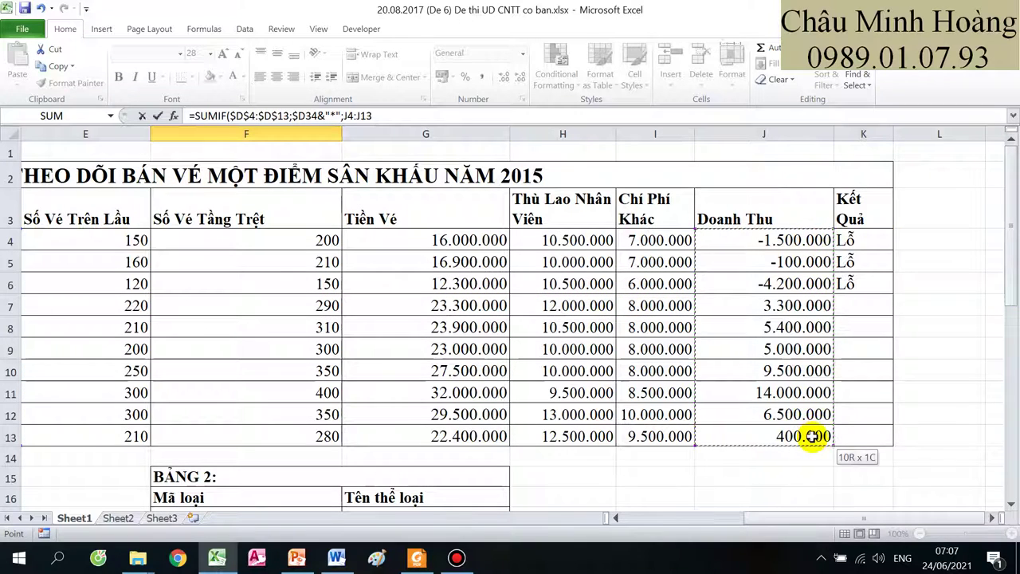
pyautogui.press('F4')
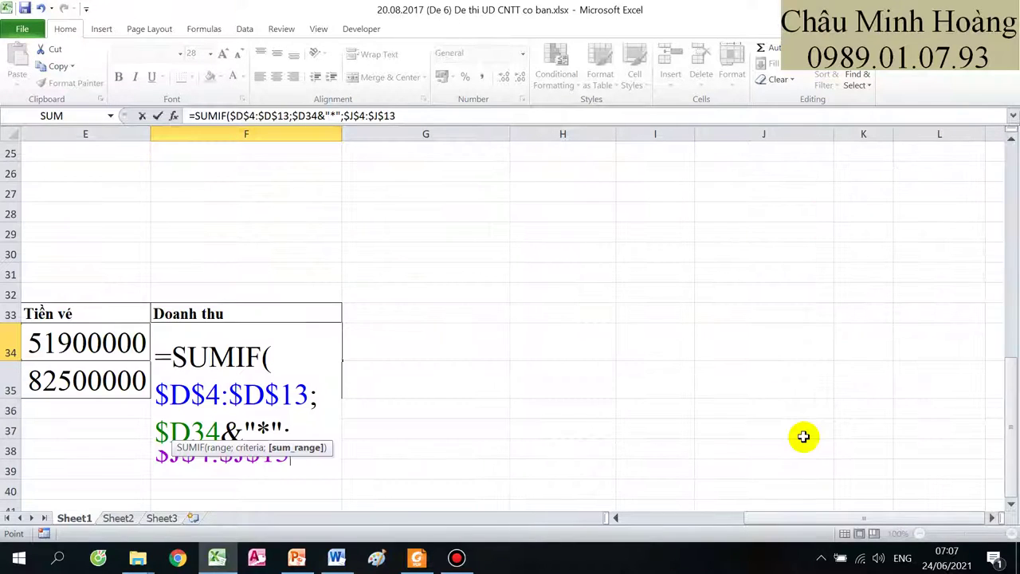
pyautogui.write(')')
pyautogui.press('Return')
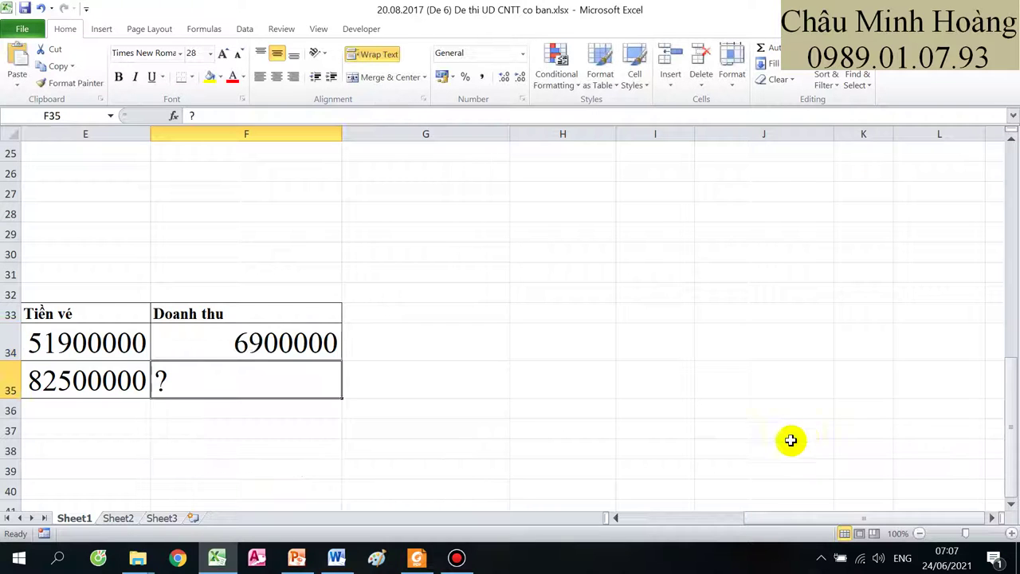
pyautogui.click(303, 339)
pyautogui.moveTo(339, 360); pyautogui.dragTo(338, 395)
pyautogui.moveTo(404, 448); pyautogui.dragTo(354, 367)
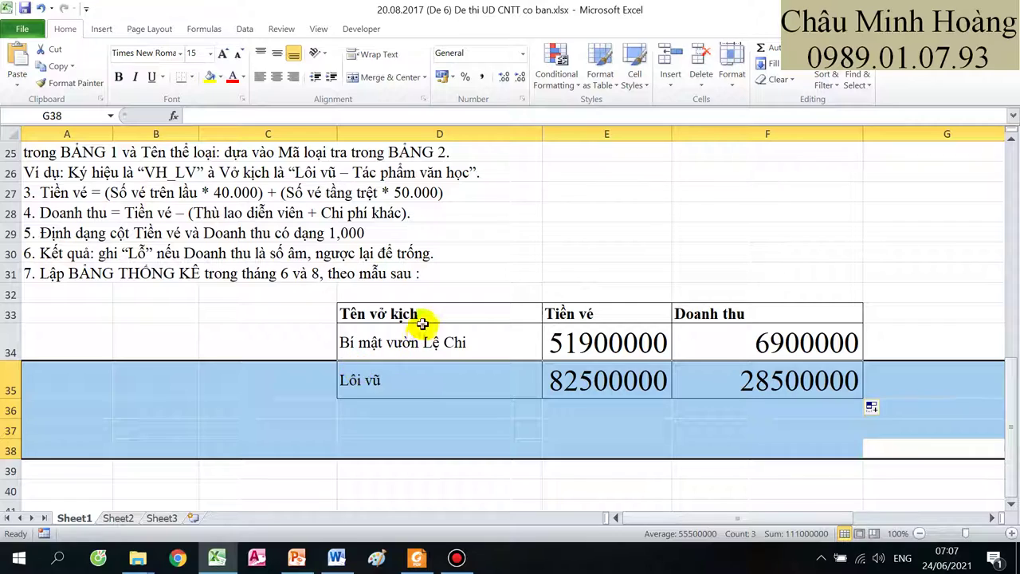
# Step: Compare the wording of requirement 7 with the columns of the ticket-sales table and BẢNG 1 and BẢNG 2
pyautogui.click(495, 331)
pyautogui.moveTo(137, 272); pyautogui.dragTo(405, 274)
pyautogui.scroll(8, 411, 279)
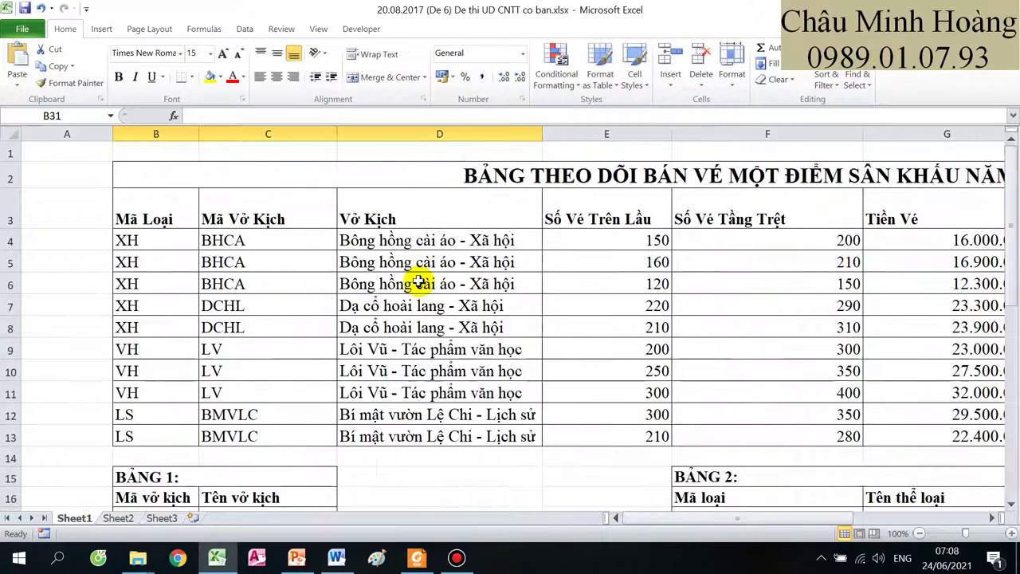
pyautogui.scroll(-3, 418, 281)
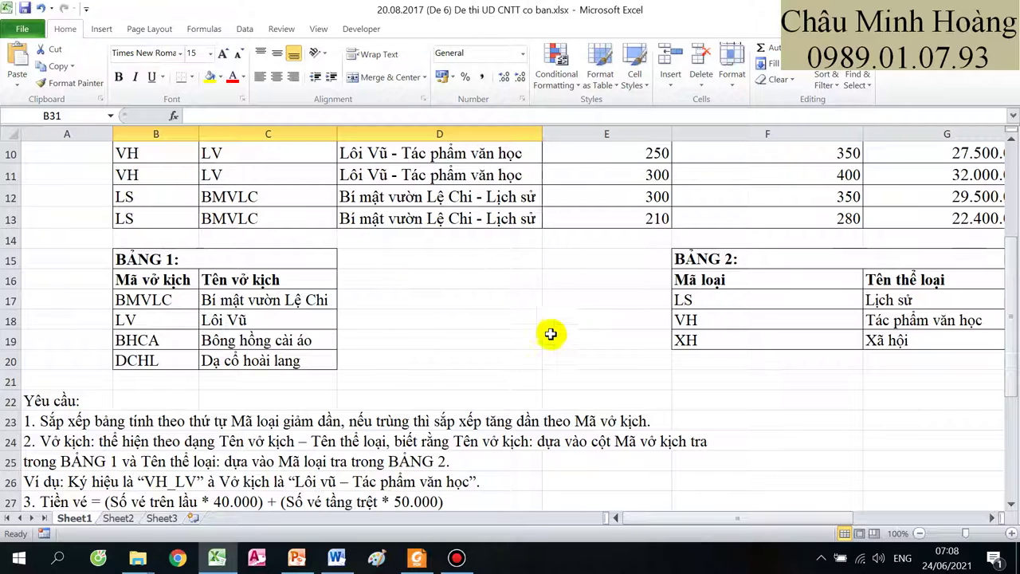
pyautogui.scroll(3, 558, 339)
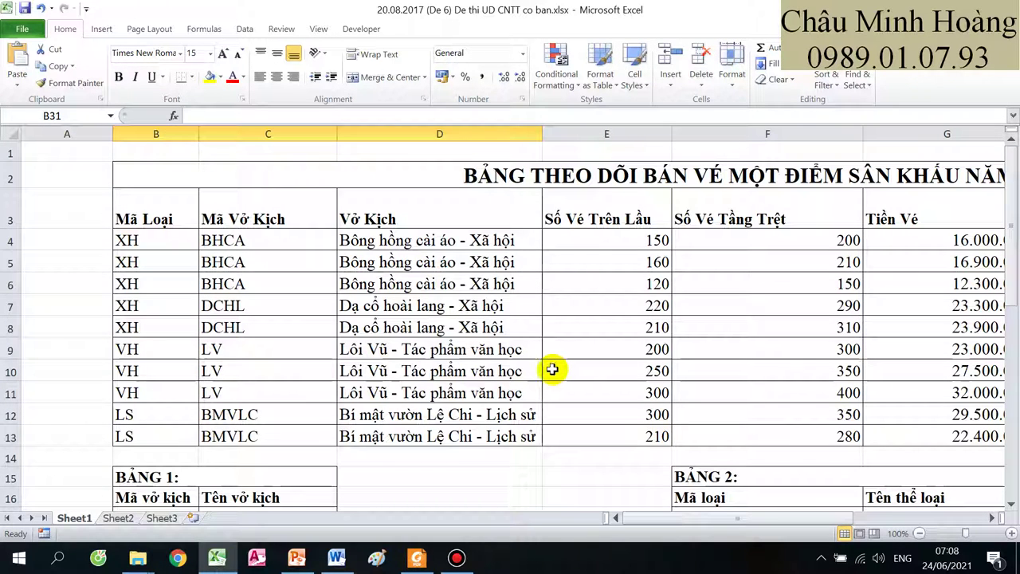
# Step: Switch to the exam PDF in Foxit Reader, review requirement 7's sample table on page 4, and return to page 1
pyautogui.click(417, 558)
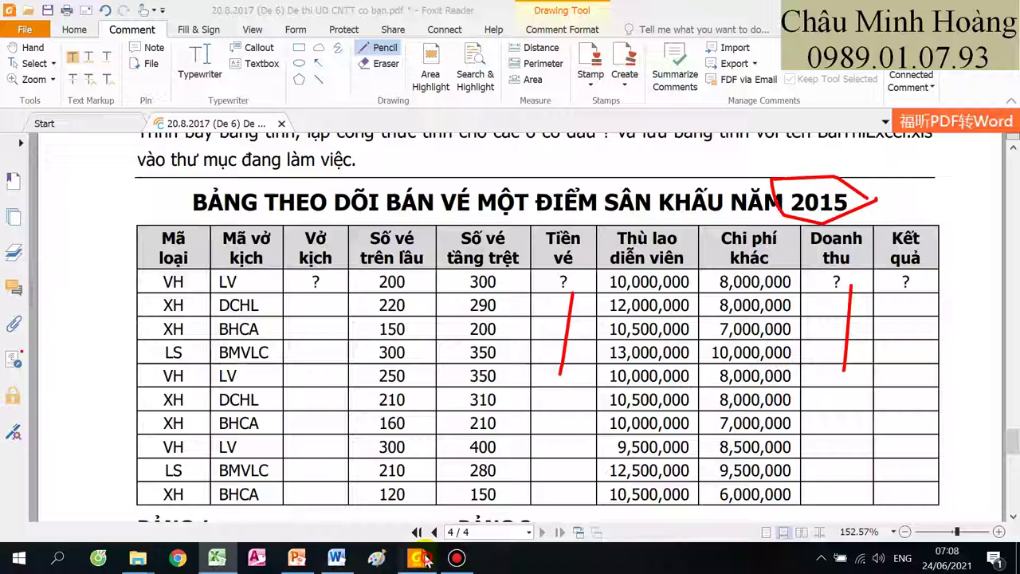
pyautogui.scroll(-2, 459, 411)
pyautogui.scroll(-10, 461, 409)
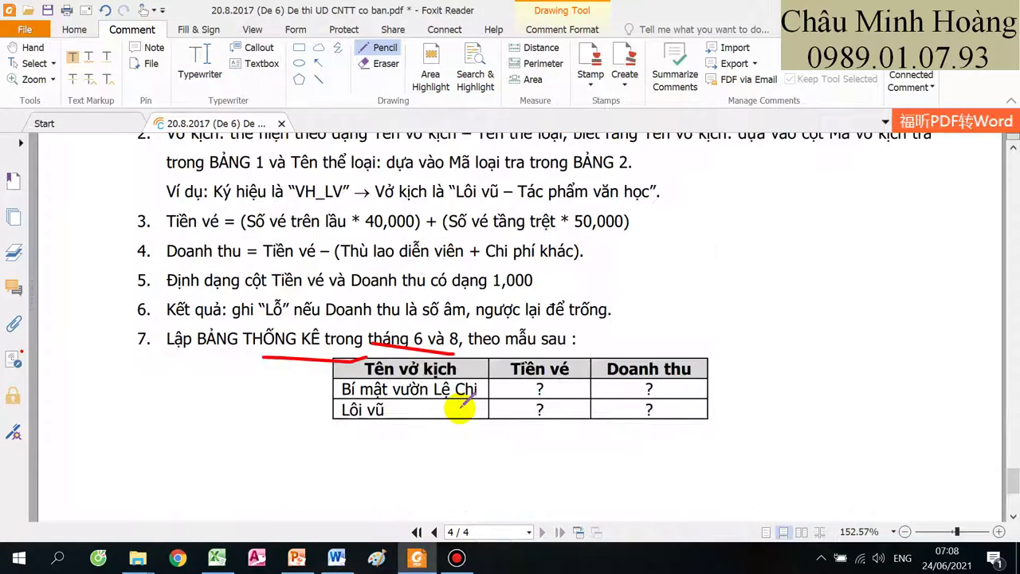
pyautogui.scroll(-3, 460, 407)
pyautogui.scroll(4, 518, 318)
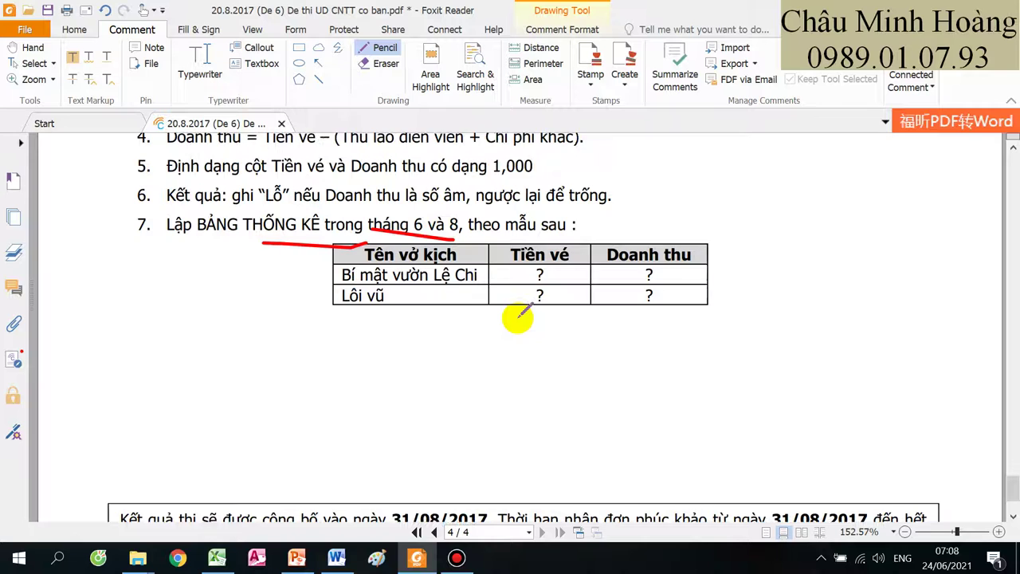
pyautogui.scroll(1, 518, 319)
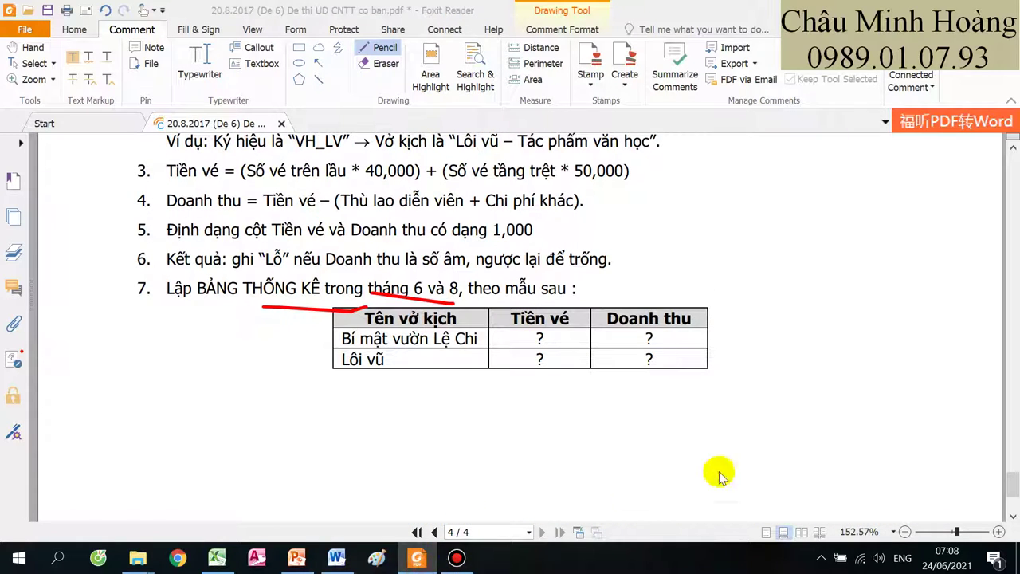
pyautogui.hotkey('alt', 'Tab')
pyautogui.click(417, 558)
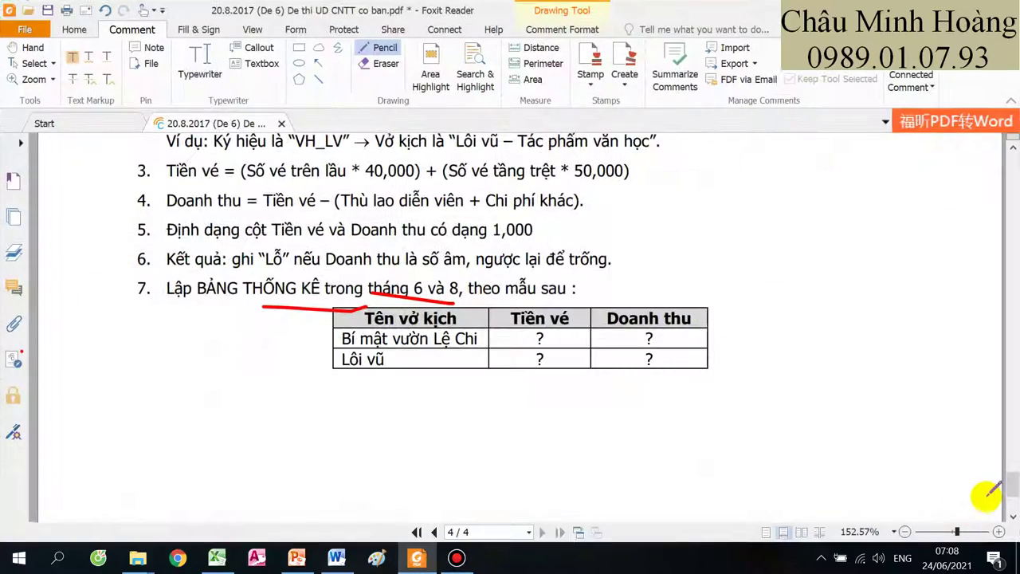
pyautogui.moveTo(1009, 485); pyautogui.dragTo(1014, 145)
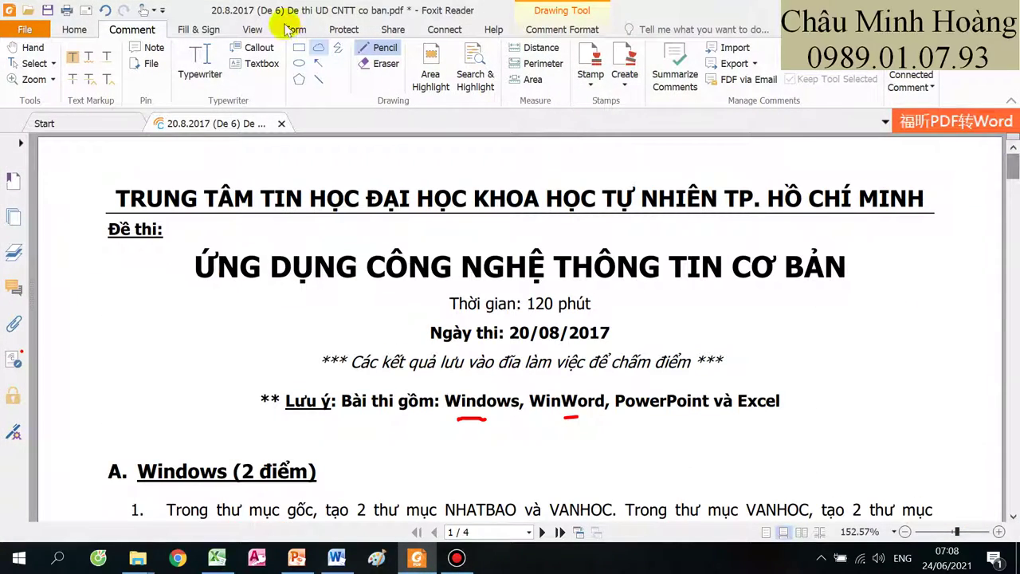